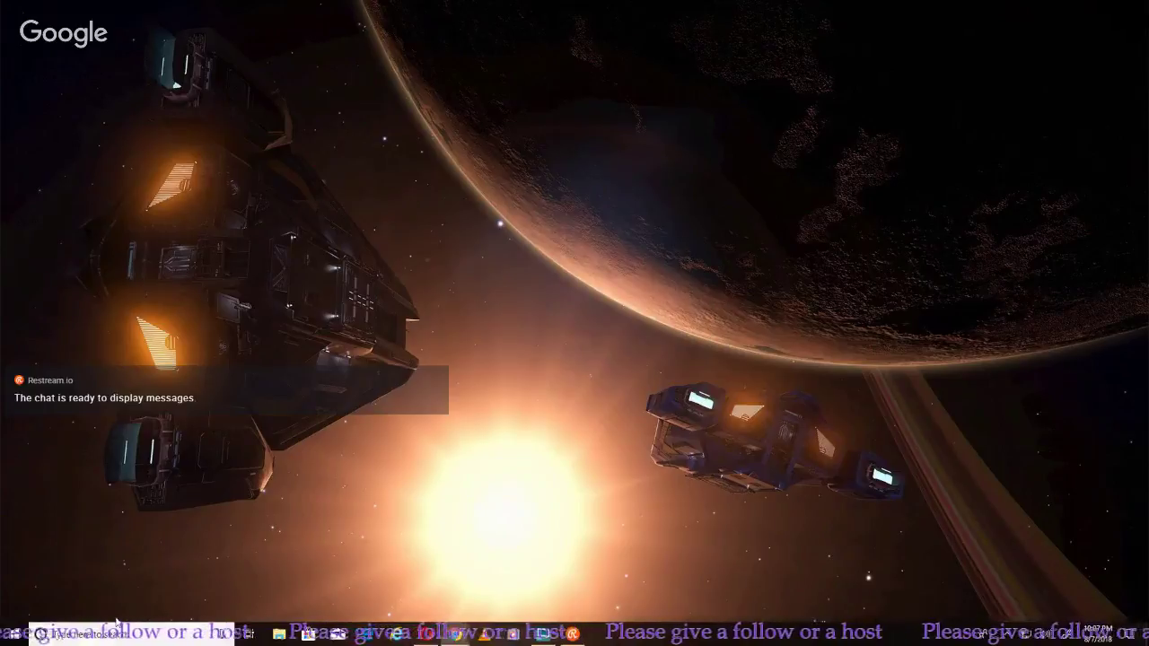
Launch CLIP STUDIO PAINT with the Talina illustration, maximize its window and fit the whole canvas in view
{"action": "left_click", "coordinate": [16, 638]}
{"action": "scroll", "coordinate": [148, 417], "scroll_direction": "down", "scroll_amount": 5}
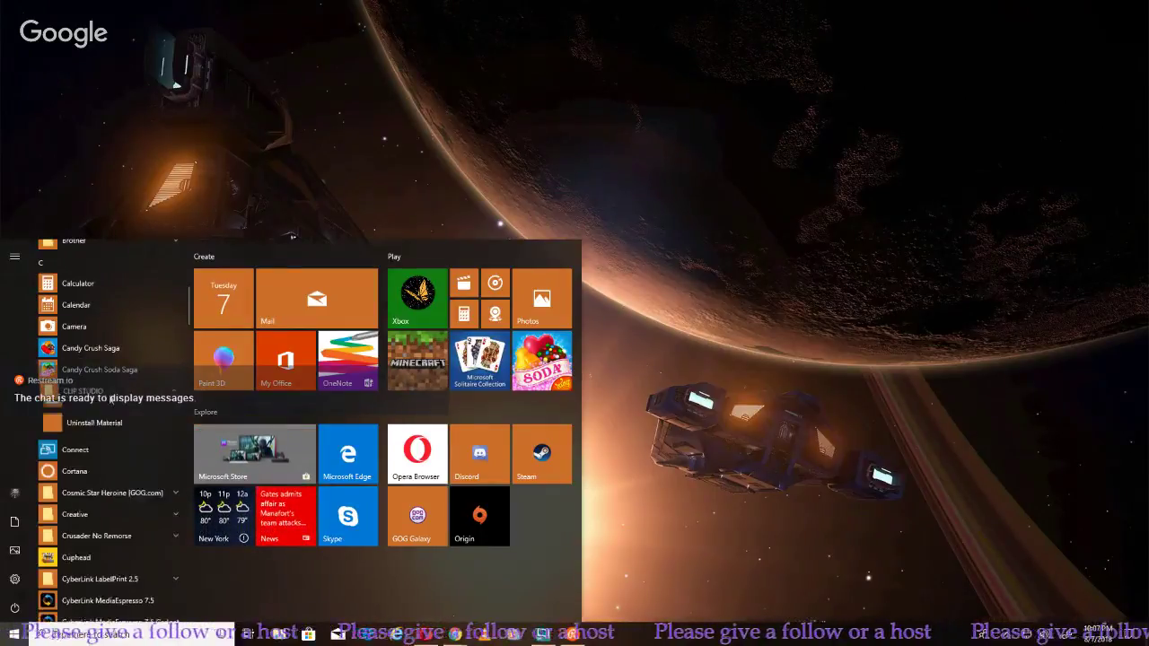
{"action": "left_click", "coordinate": [179, 434]}
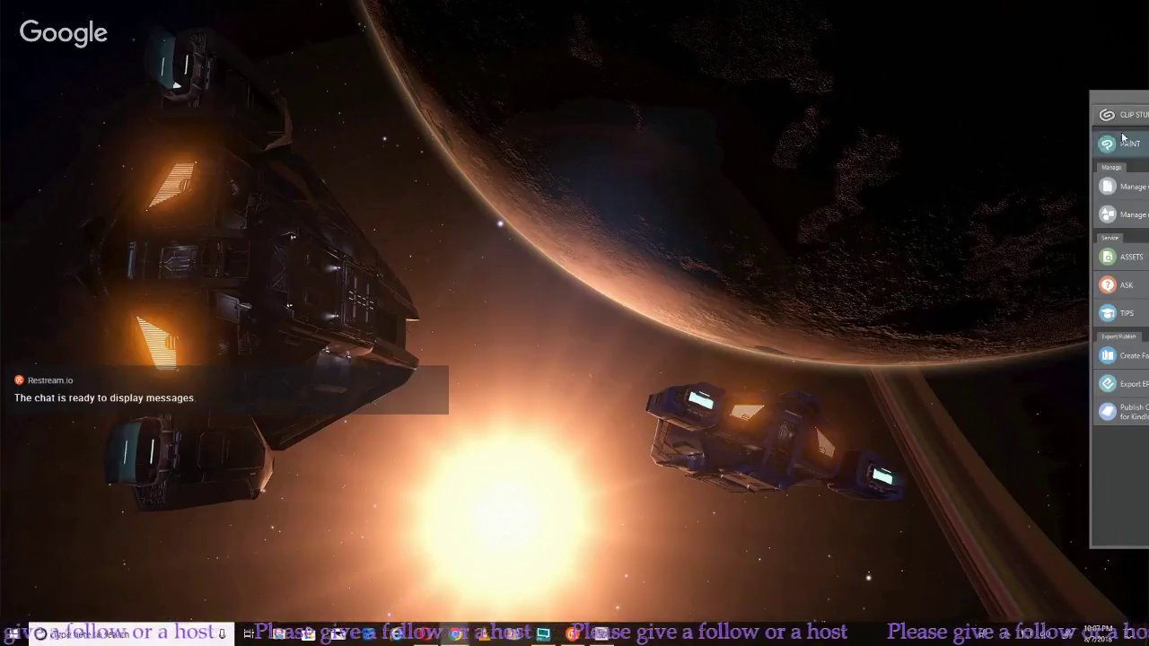
{"action": "left_click_drag", "start_coordinate": [1141, 104], "coordinate": [227, 83]}
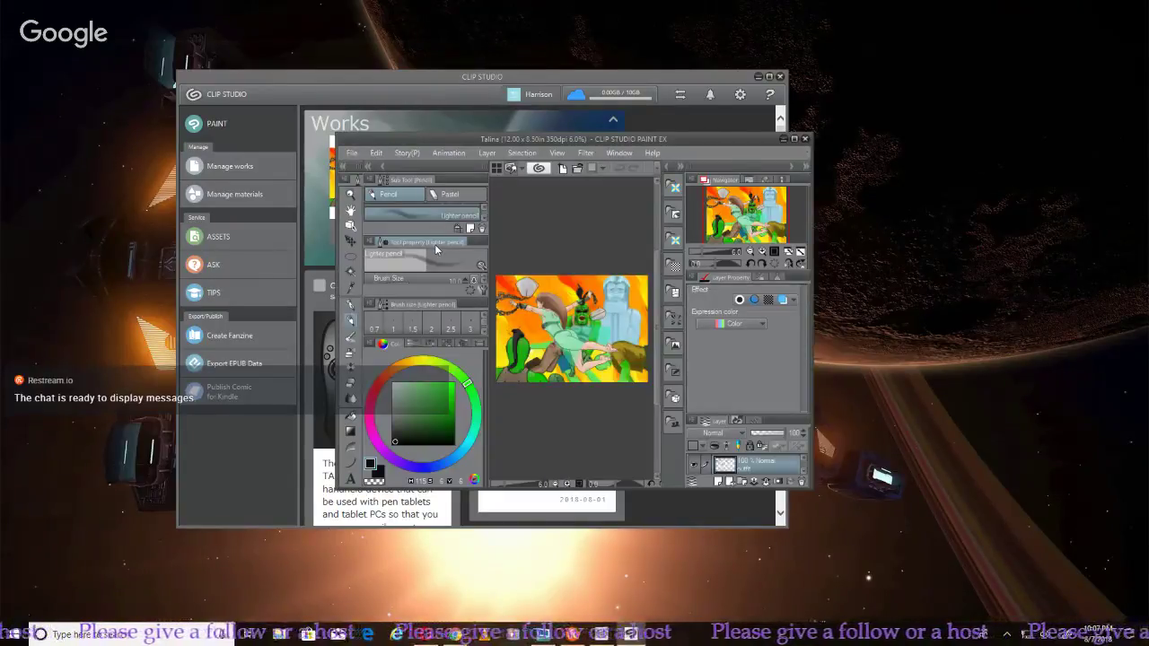
{"action": "left_click", "coordinate": [795, 140]}
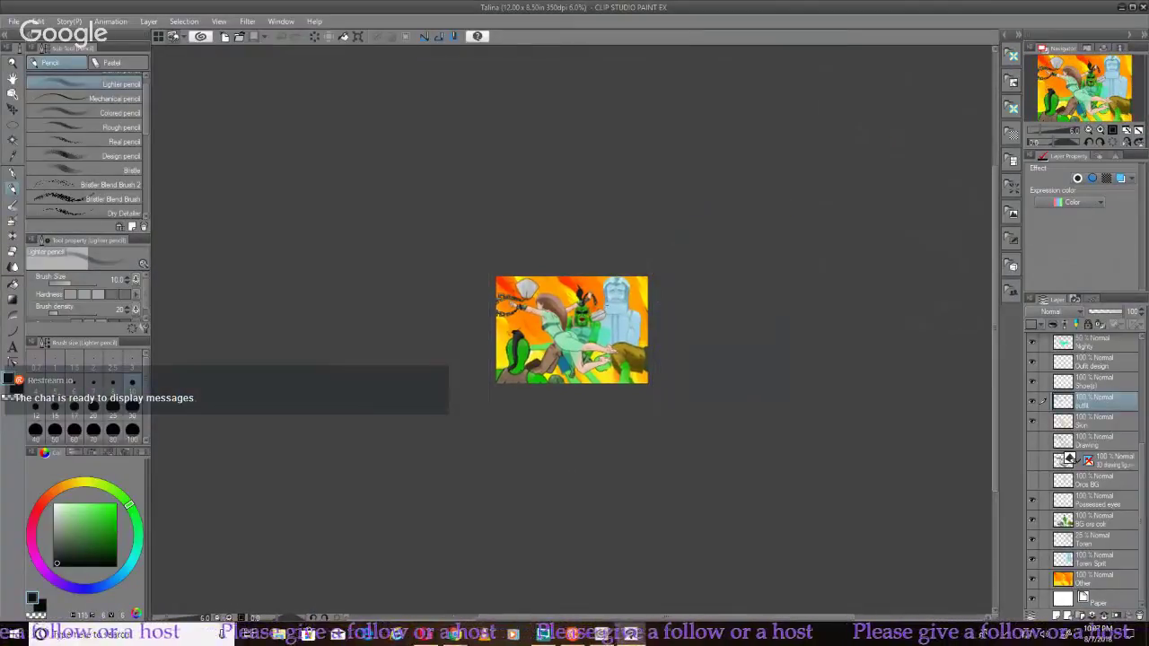
{"action": "key", "text": "ctrl+0"}
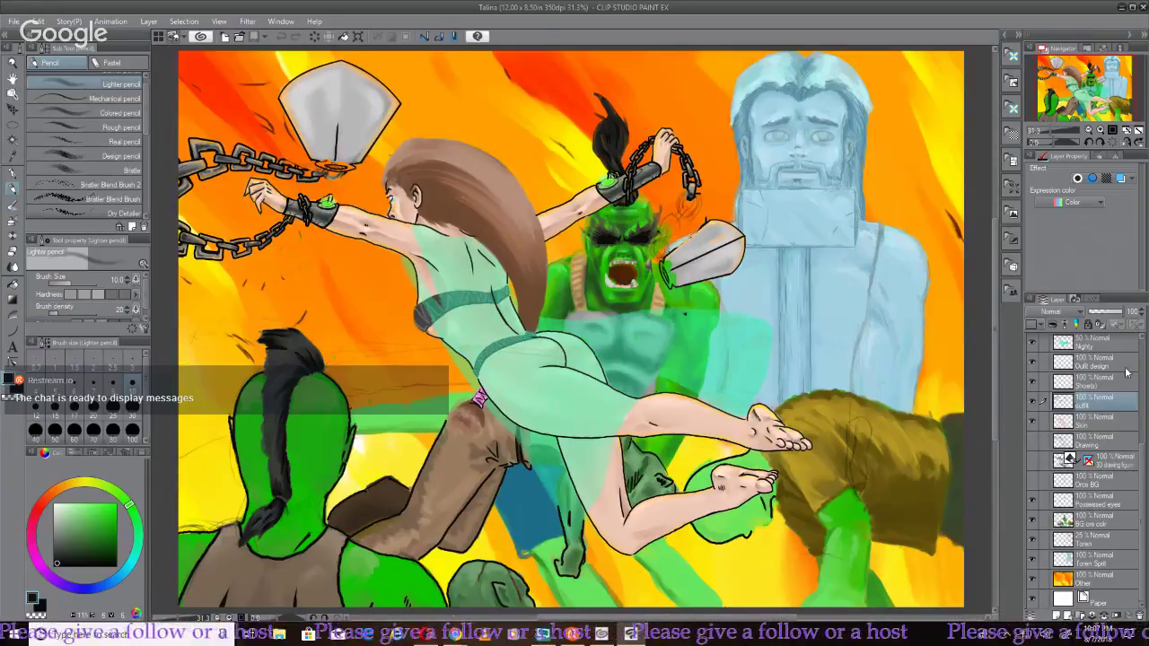
Make the ink layer active and switch from the pencil to the G-pen with a near-black drawing color
{"action": "scroll", "coordinate": [1095, 505], "scroll_direction": "up", "scroll_amount": 5}
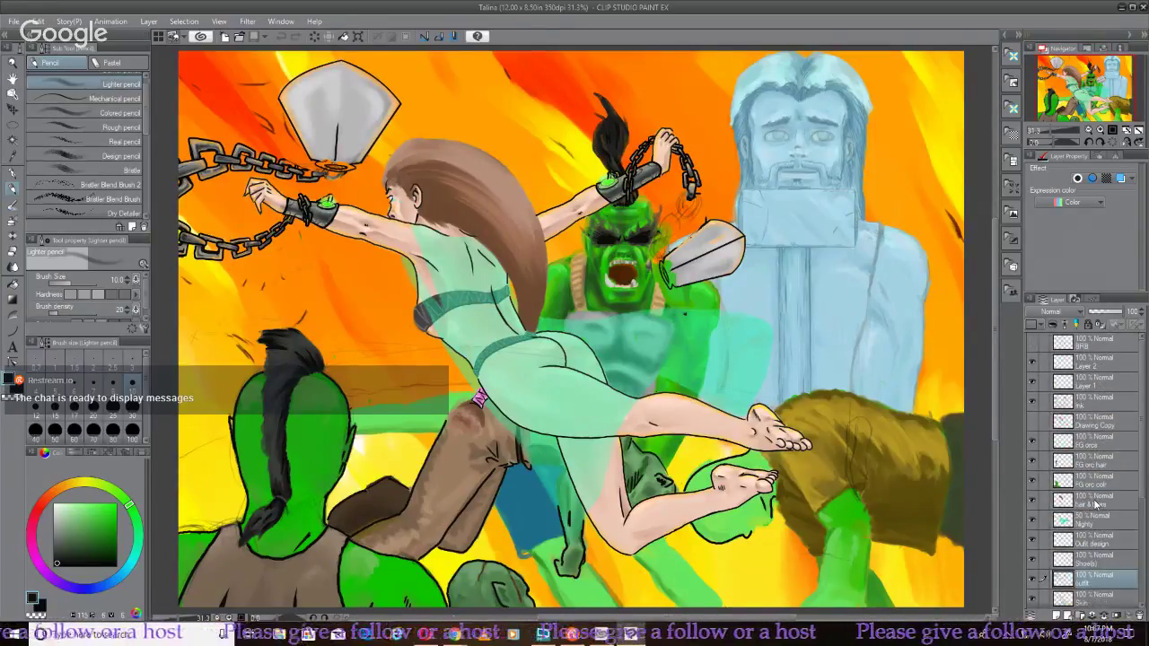
{"action": "left_click", "coordinate": [1089, 401]}
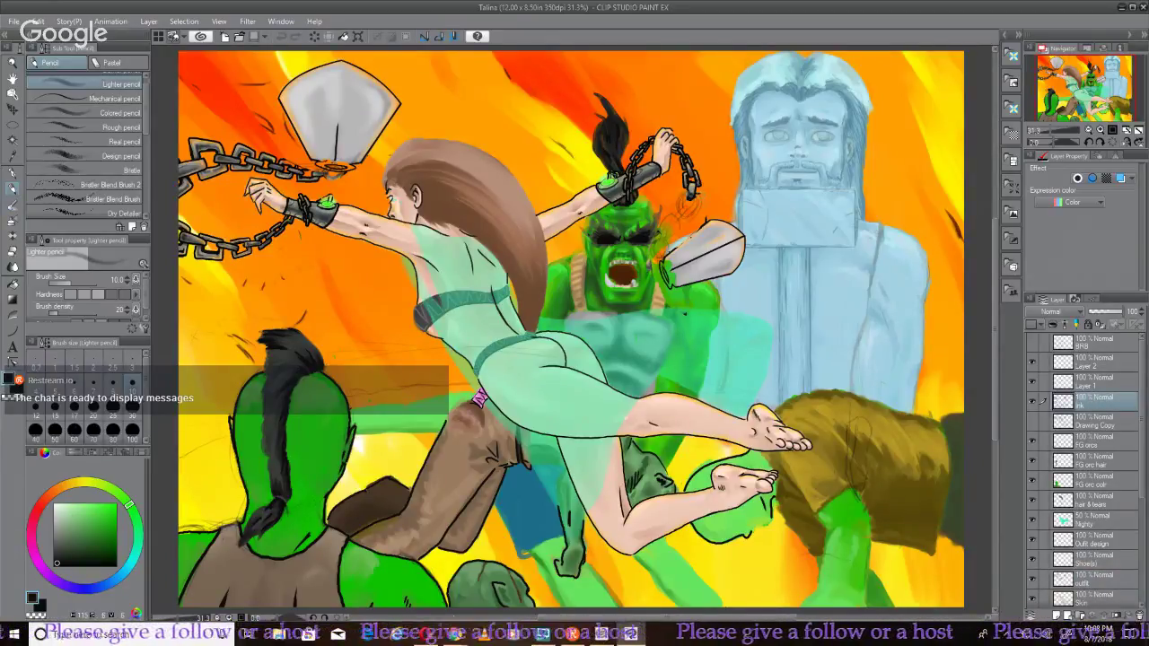
{"action": "left_click", "coordinate": [714, 227]}
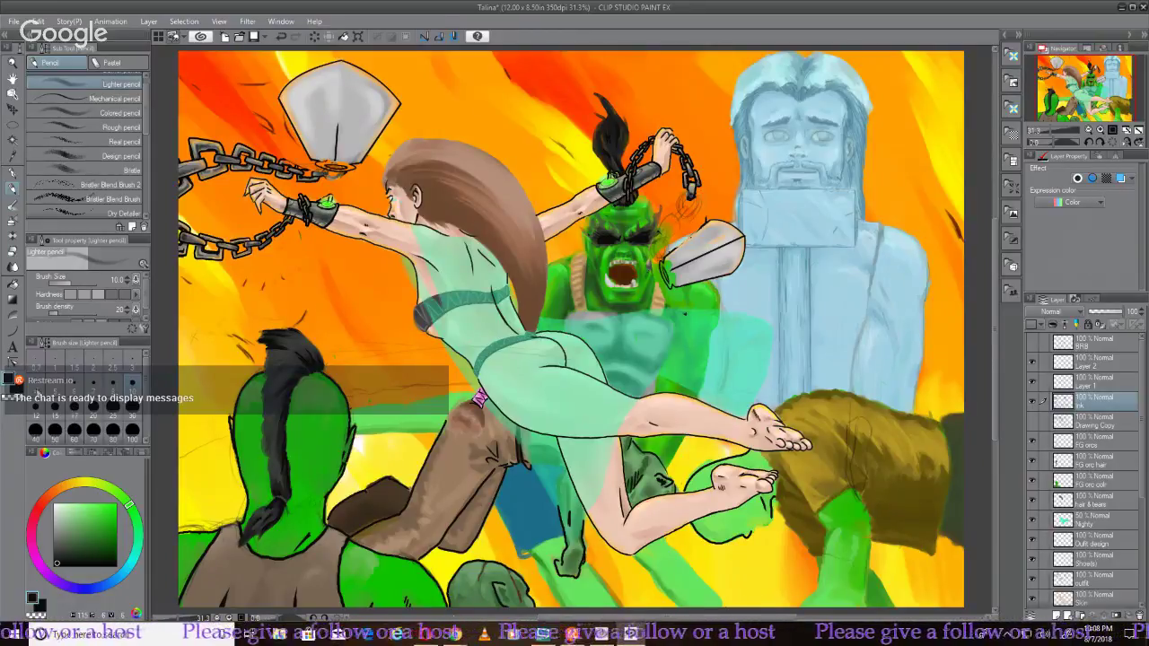
{"action": "left_click", "coordinate": [22, 389]}
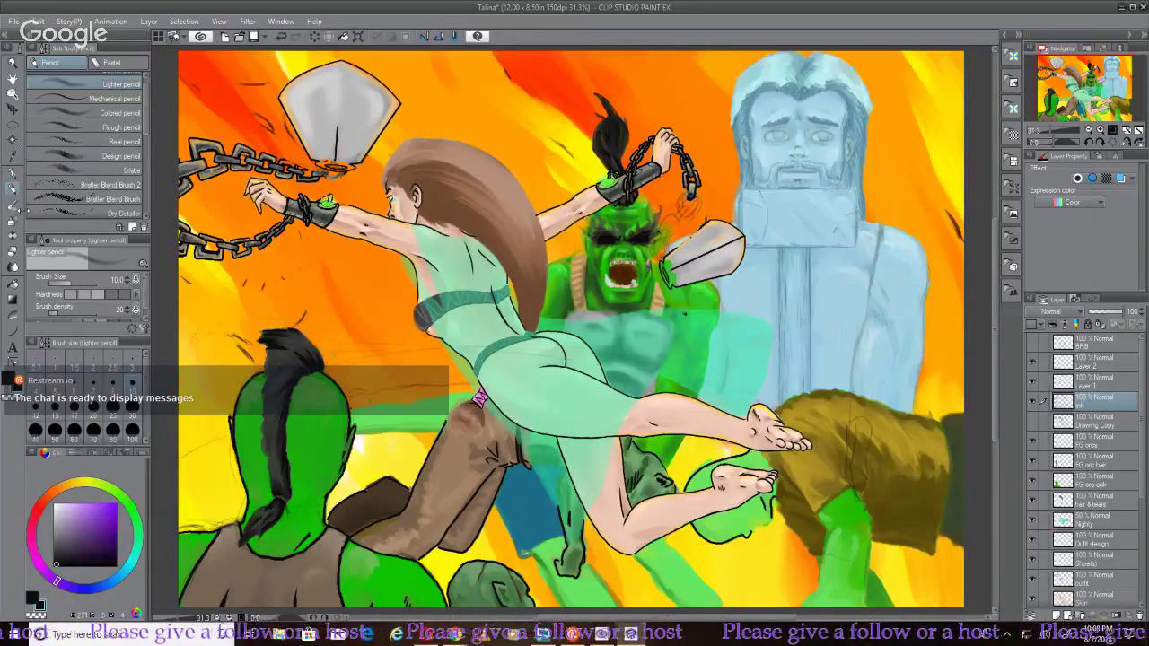
{"action": "left_click", "coordinate": [14, 173]}
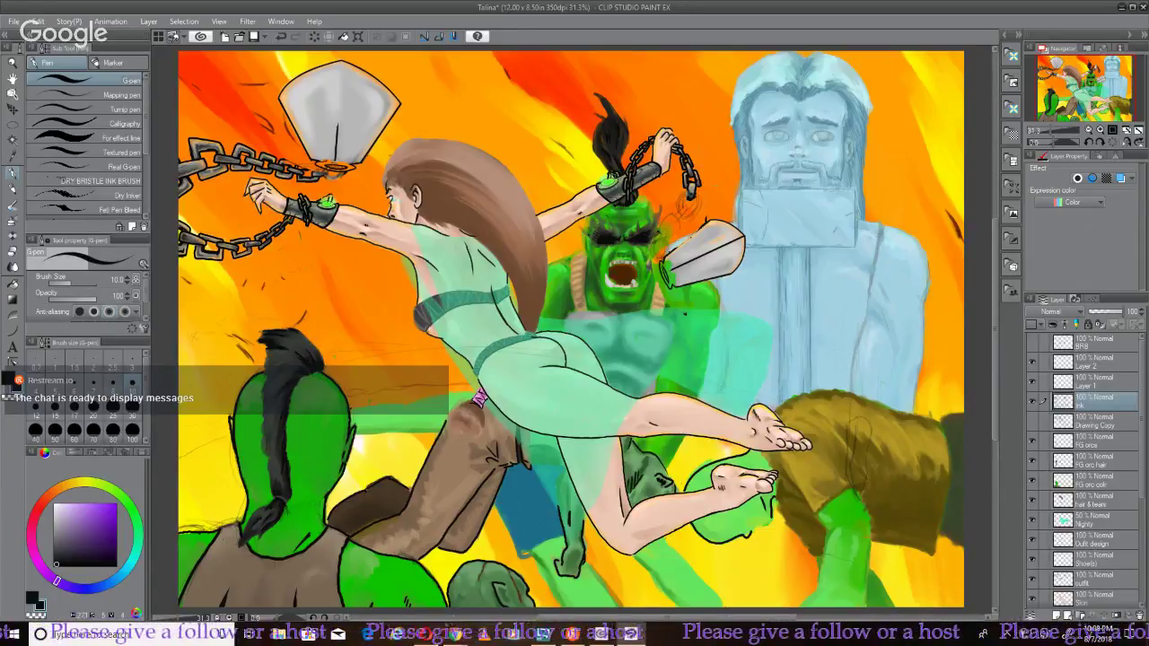
Undo the last pen stroke and ink the edge of the hanging chain link beside the orc's face
{"action": "scroll", "coordinate": [640, 239], "scroll_direction": "up", "scroll_amount": 1}
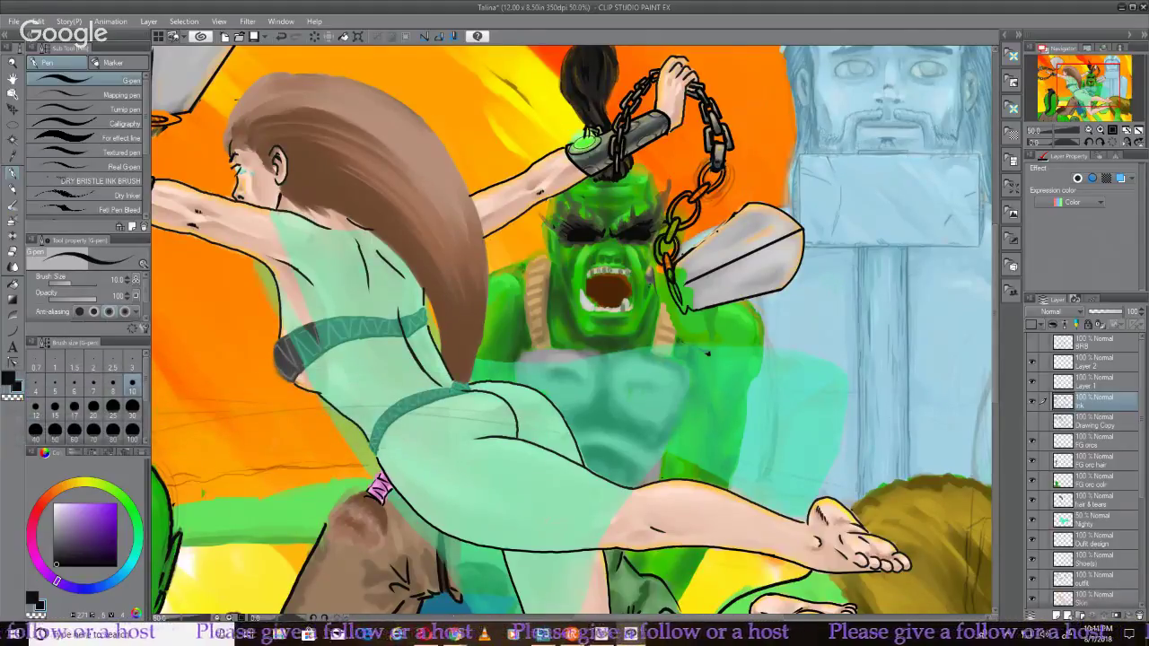
{"action": "key", "text": "ctrl+z"}
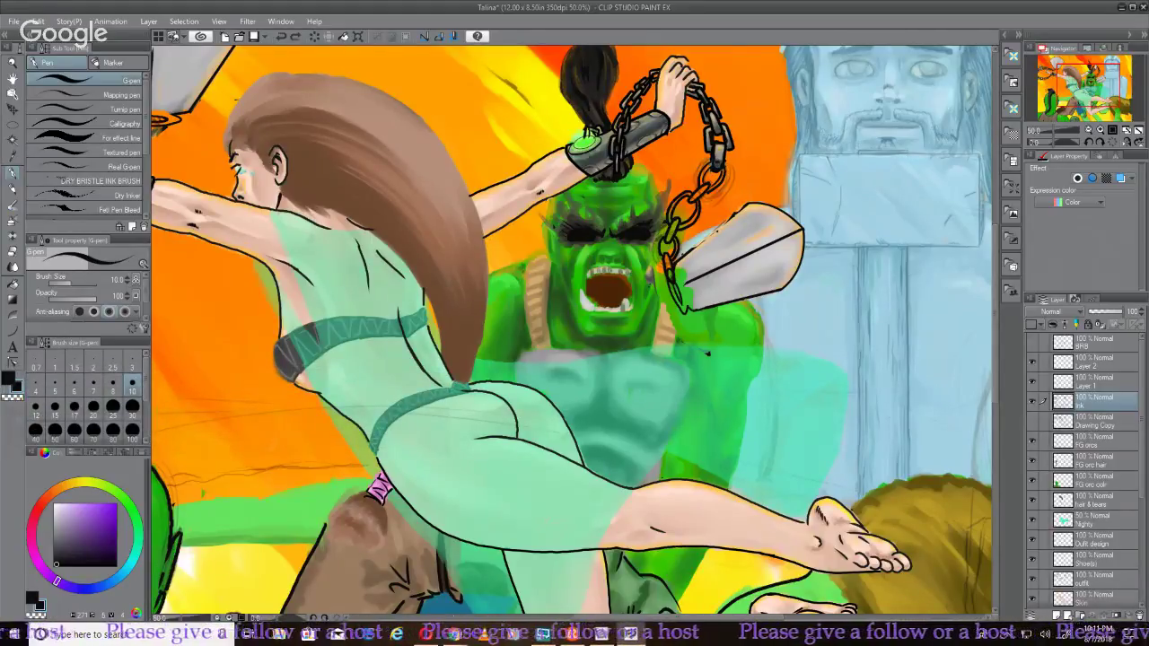
{"action": "mouse_move", "coordinate": [668, 229]}
{"action": "left_mouse_down"}
{"action": "mouse_move", "coordinate": [655, 258]}
{"action": "mouse_move", "coordinate": [676, 261]}
{"action": "left_mouse_up"}
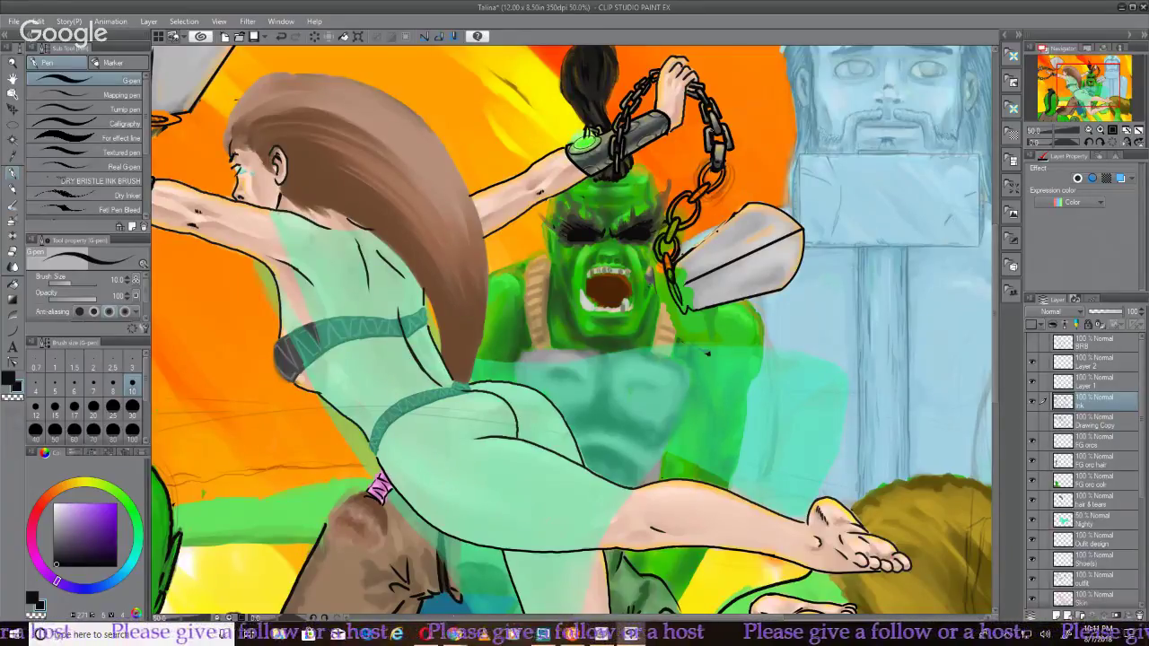
Check what Layer 2 and the foreground orc line, hair and color layers contribute around the woman's chained wrist by toggling their visibility
{"action": "left_click_drag", "start_coordinate": [503, 341], "coordinate": [934, 421]}
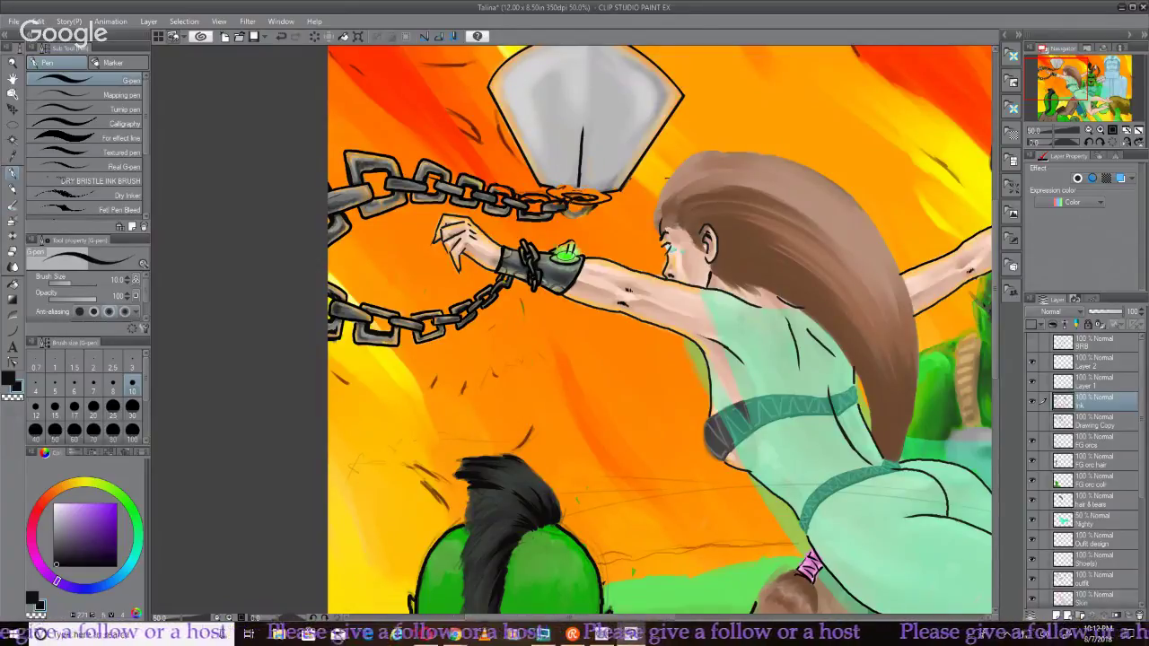
{"action": "middle_click", "coordinate": [567, 214]}
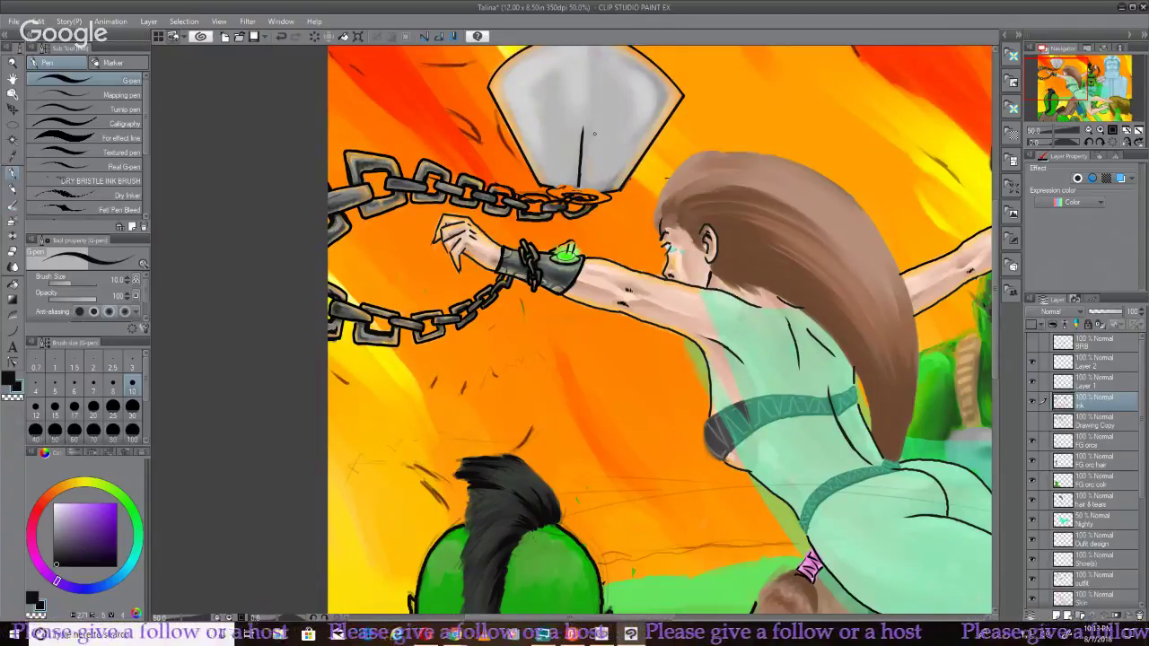
{"action": "scroll", "coordinate": [521, 274], "scroll_direction": "up", "scroll_amount": 5}
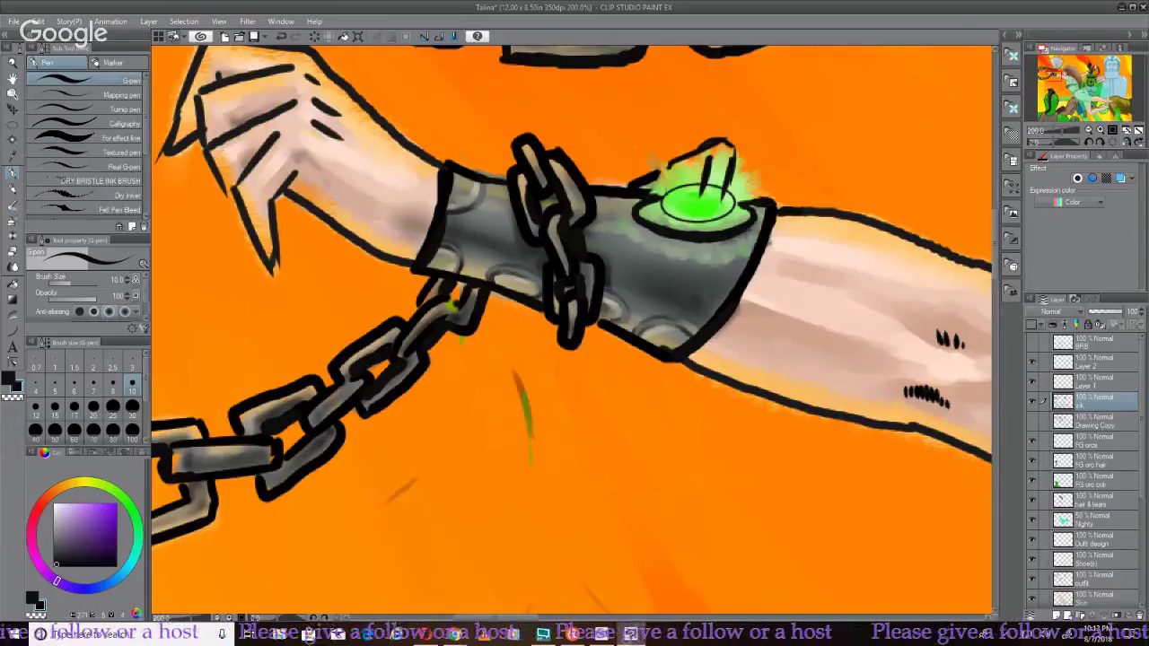
{"action": "scroll", "coordinate": [974, 335], "scroll_direction": "down", "scroll_amount": 2}
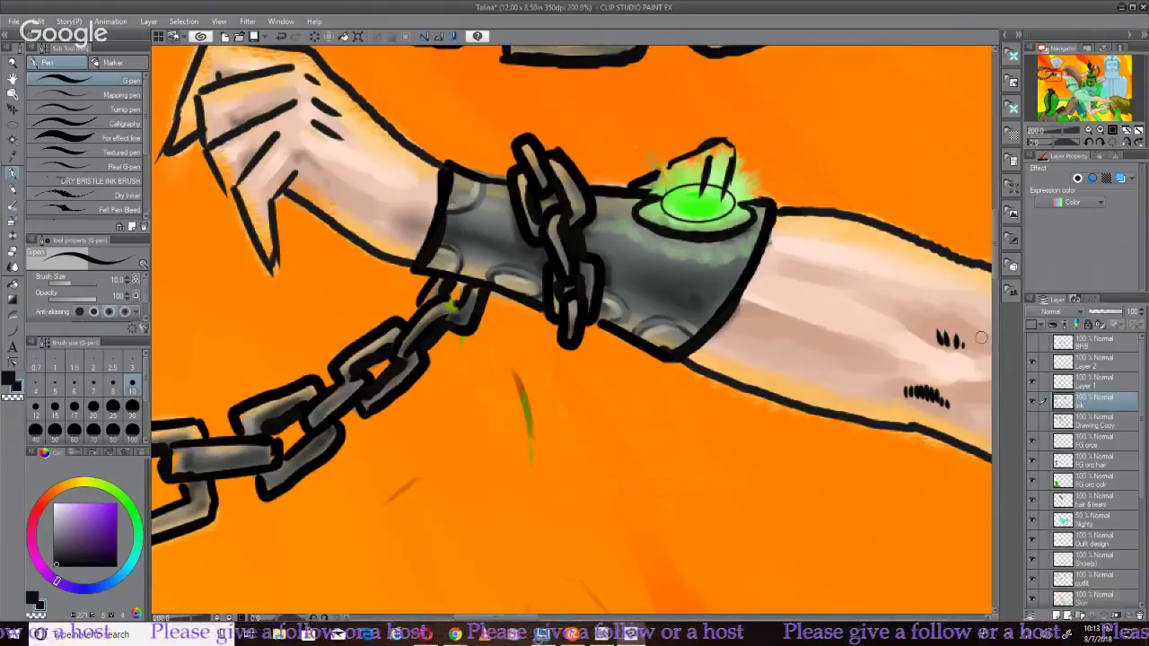
{"action": "scroll", "coordinate": [973, 335], "scroll_direction": "down", "scroll_amount": 2}
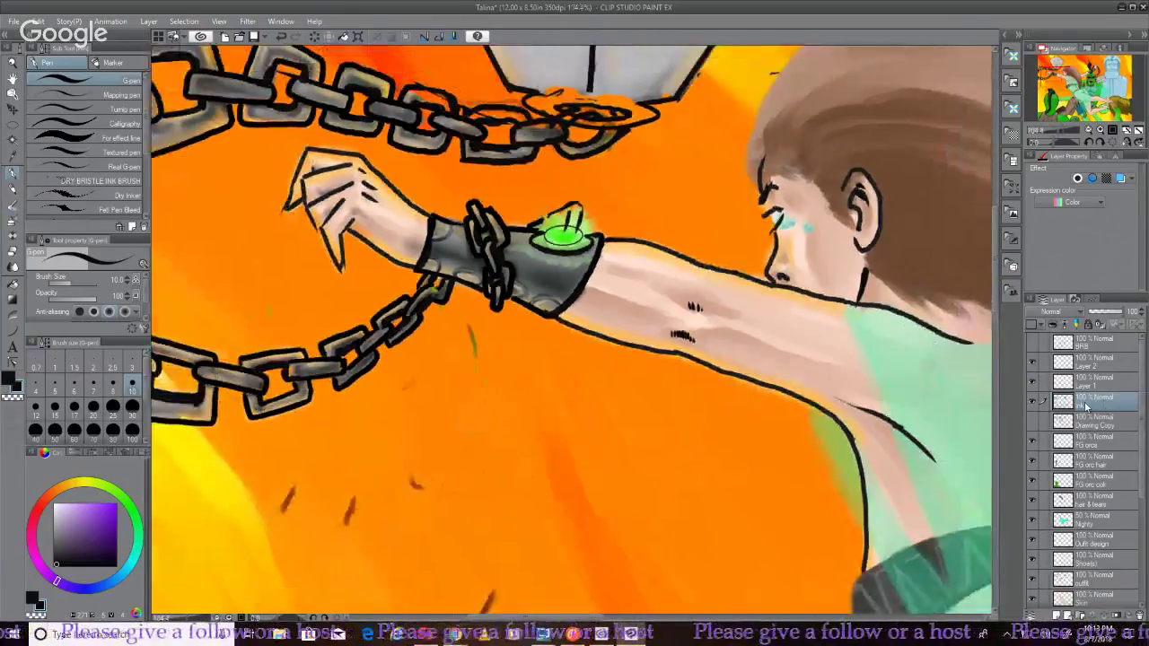
{"action": "left_click", "coordinate": [1032, 363]}
{"action": "left_click", "coordinate": [1034, 363]}
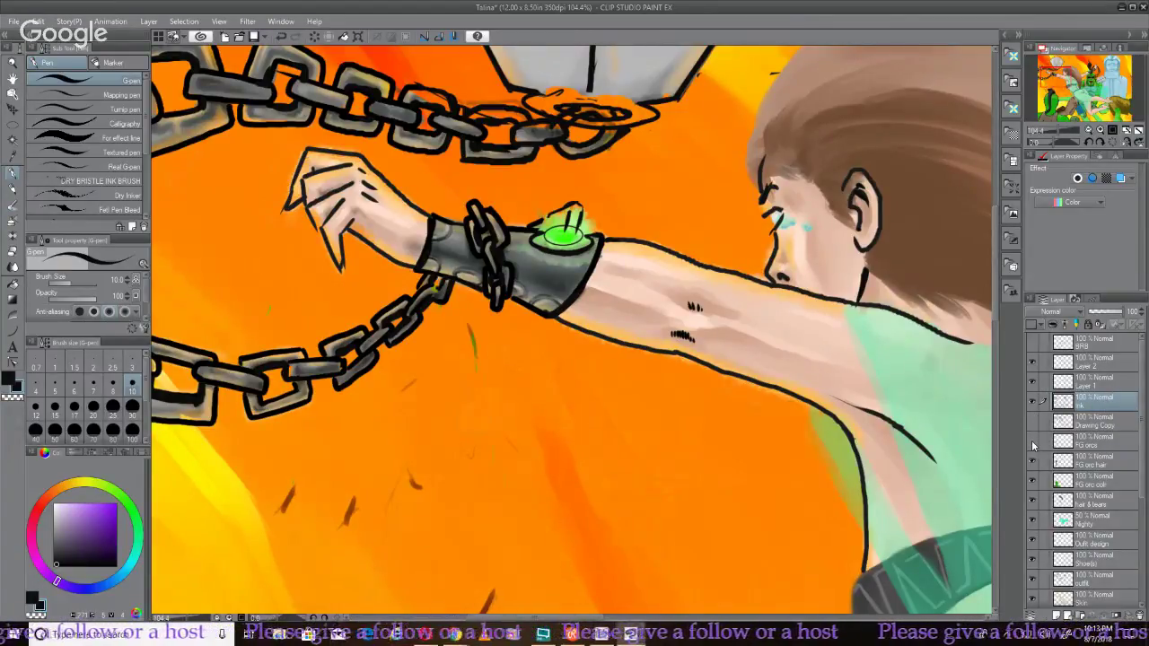
{"action": "left_click", "coordinate": [1033, 464]}
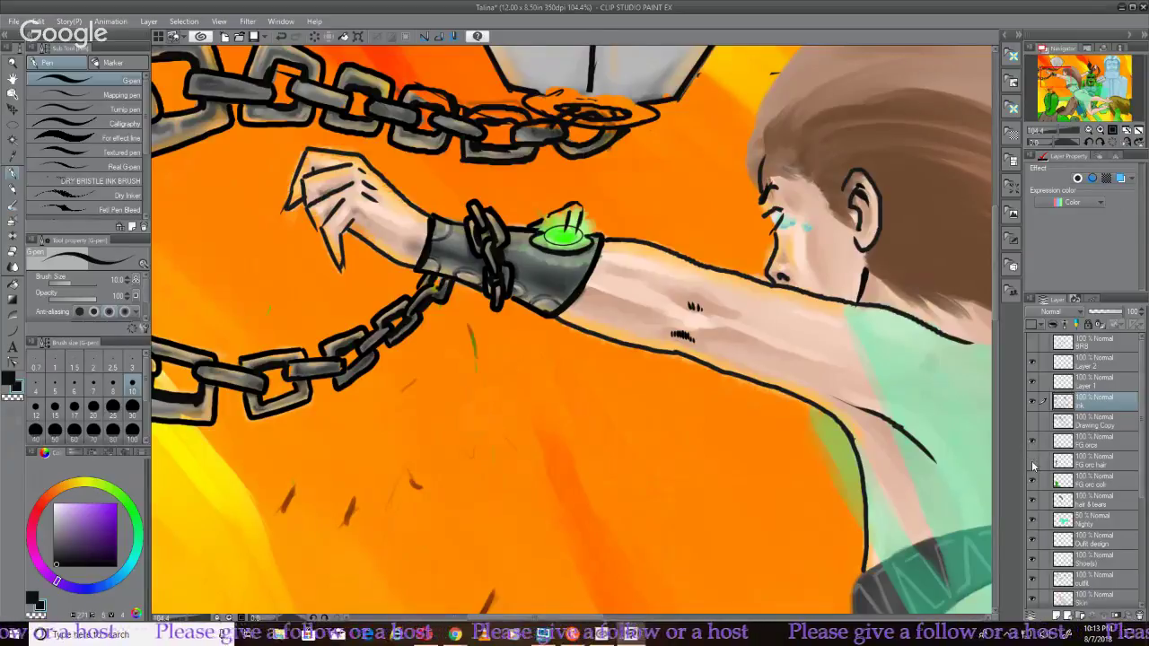
{"action": "left_click", "coordinate": [1033, 464]}
{"action": "left_click", "coordinate": [1033, 483]}
{"action": "left_click", "coordinate": [1033, 482]}
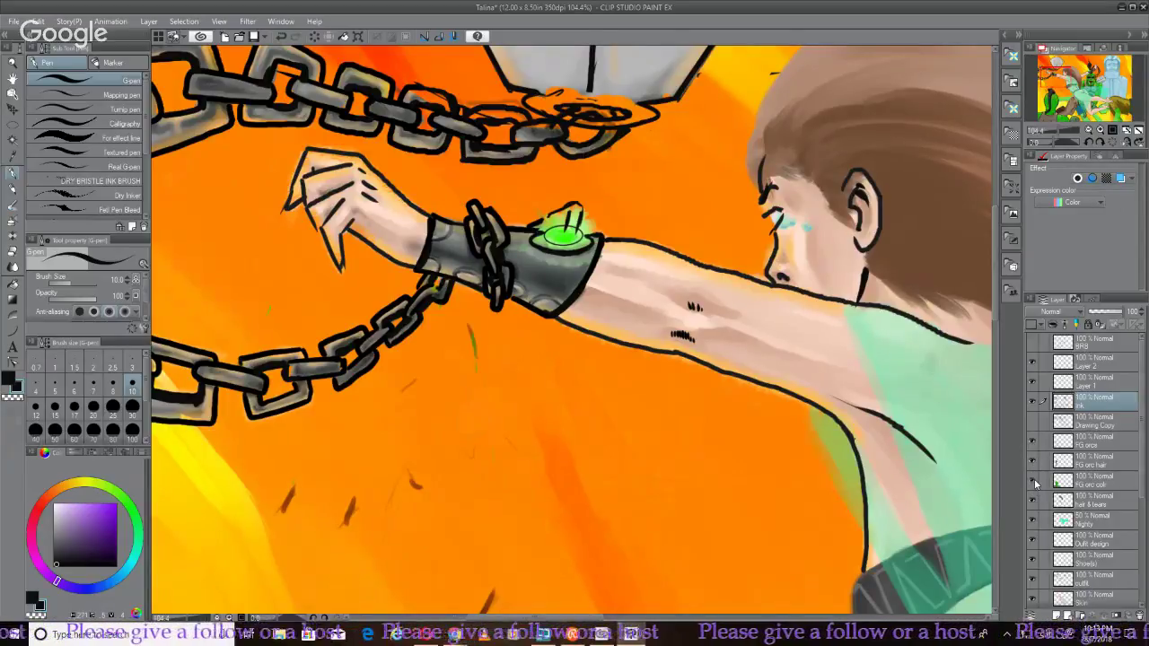
Check the contents of the Outfit design, Nighty, outfit and Skin layers by hiding and showing them
{"action": "scroll", "coordinate": [1046, 502], "scroll_direction": "down", "scroll_amount": 1}
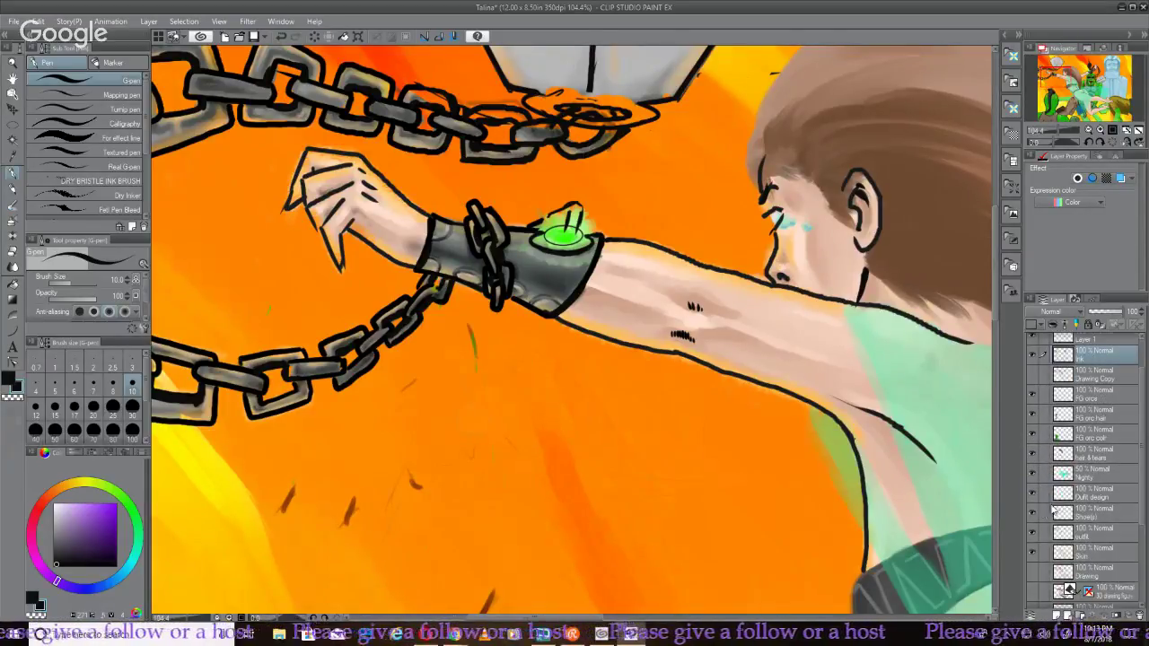
{"action": "left_click", "coordinate": [1033, 492]}
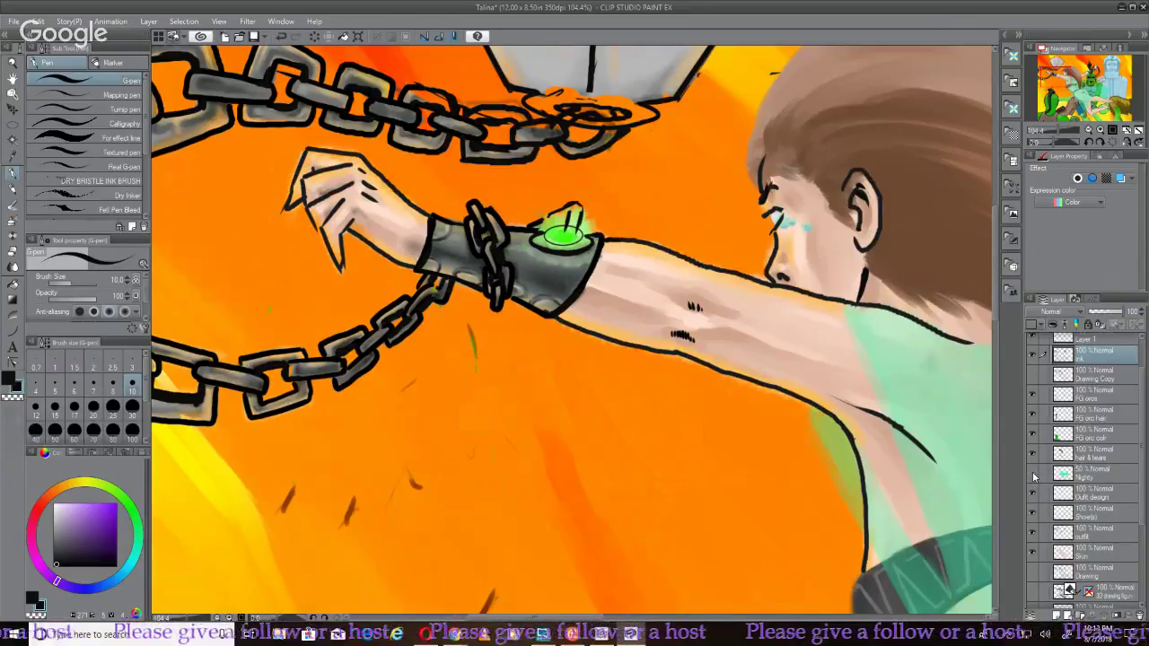
{"action": "left_click", "coordinate": [1033, 474]}
{"action": "left_click", "coordinate": [1033, 474]}
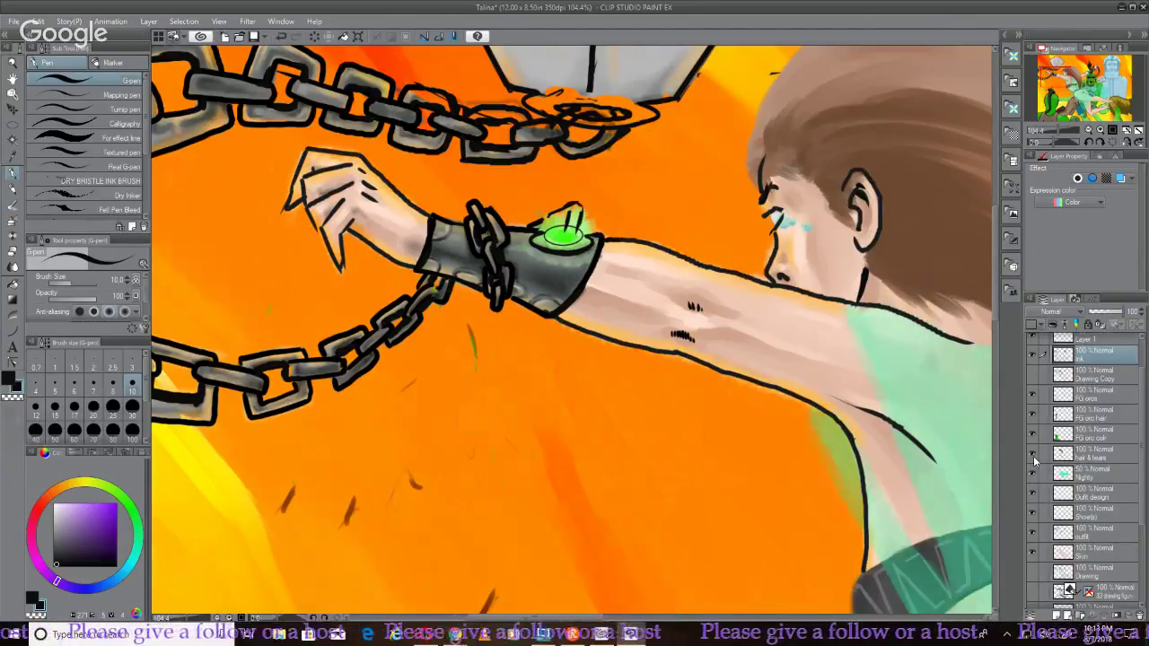
{"action": "left_click", "coordinate": [1033, 533]}
{"action": "left_click", "coordinate": [1033, 533]}
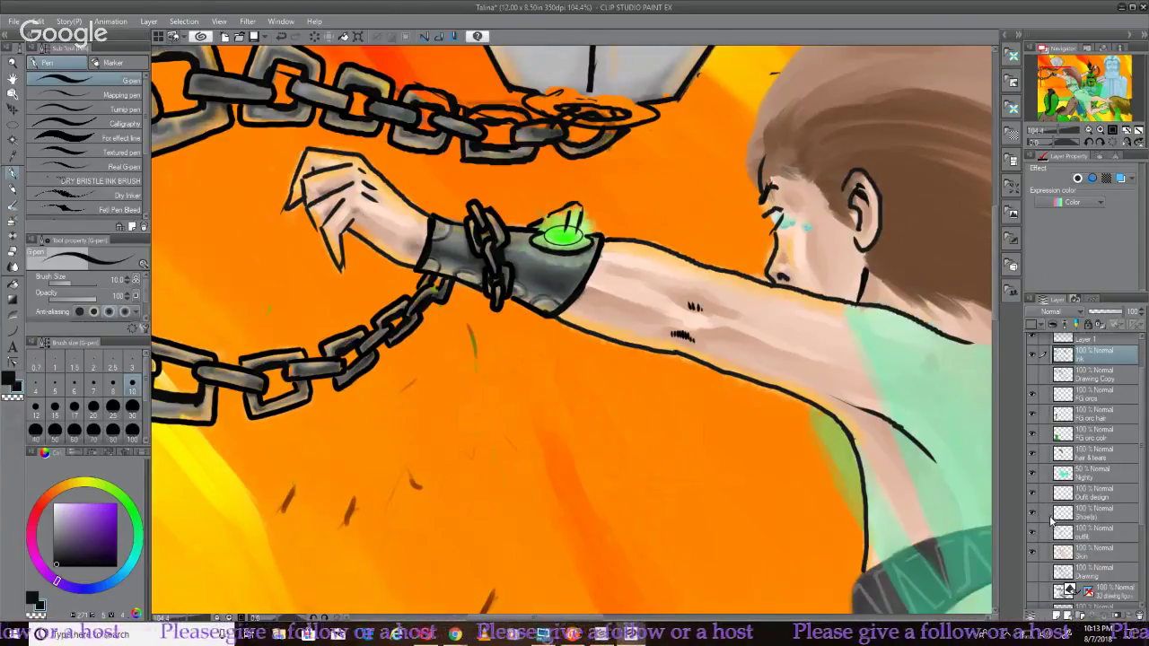
{"action": "scroll", "coordinate": [1046, 520], "scroll_direction": "down", "scroll_amount": 1}
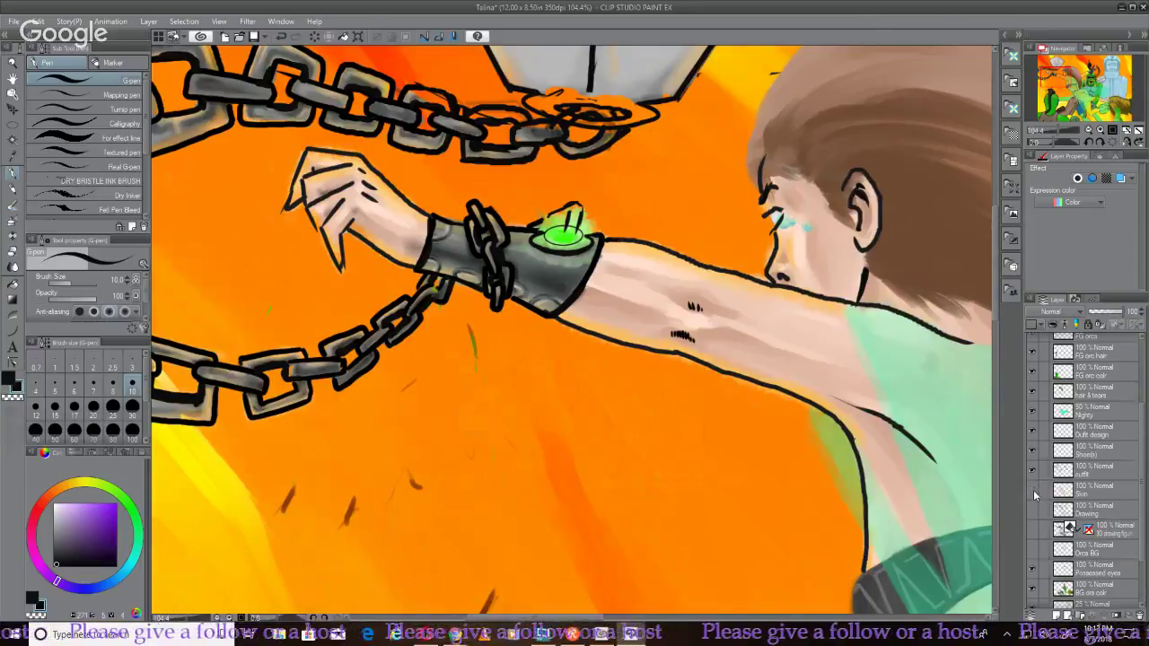
{"action": "left_click", "coordinate": [1032, 489]}
{"action": "left_click", "coordinate": [1032, 489]}
Toggle Layer 2, the hair and tears, Nighty, Outfit design and outfit layers to examine which one holds the bracer and chain colors
{"action": "scroll", "coordinate": [1033, 490], "scroll_direction": "up", "scroll_amount": 3}
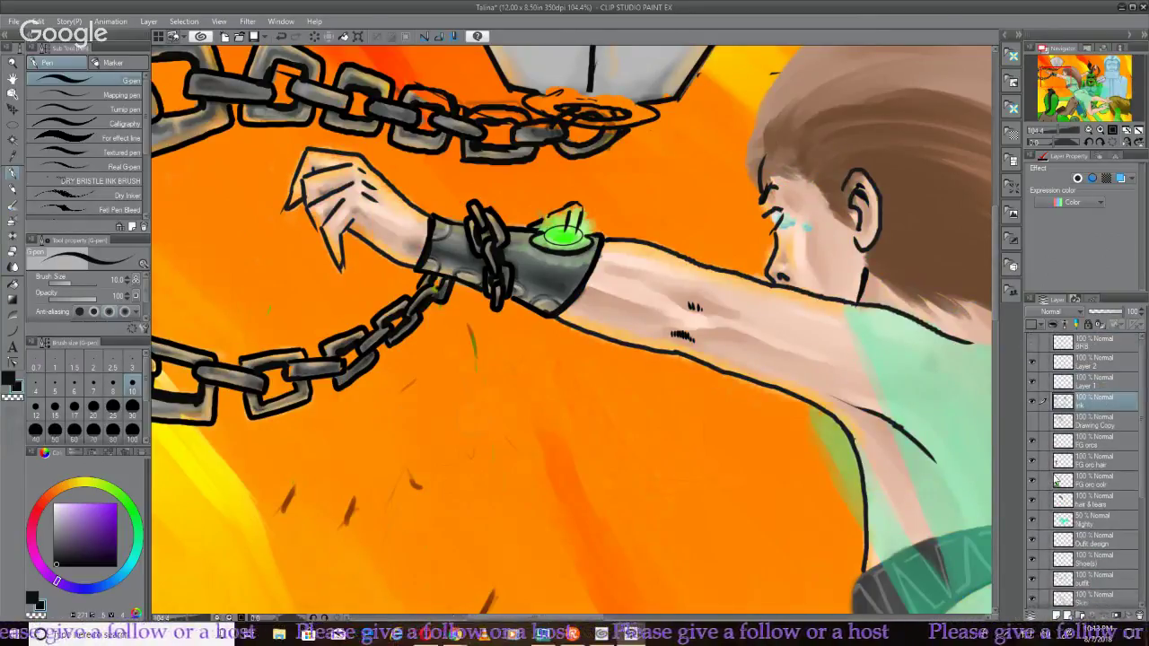
{"action": "left_click", "coordinate": [1032, 364]}
{"action": "left_click", "coordinate": [1032, 363]}
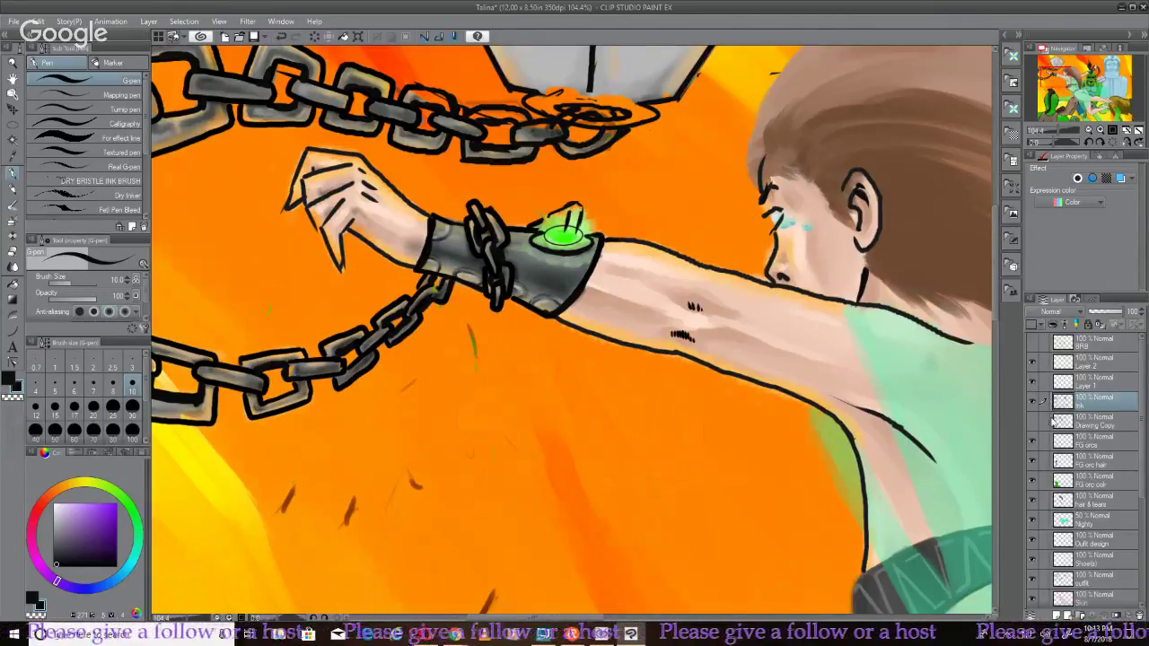
{"action": "left_click", "coordinate": [1034, 501]}
{"action": "left_click", "coordinate": [1034, 501]}
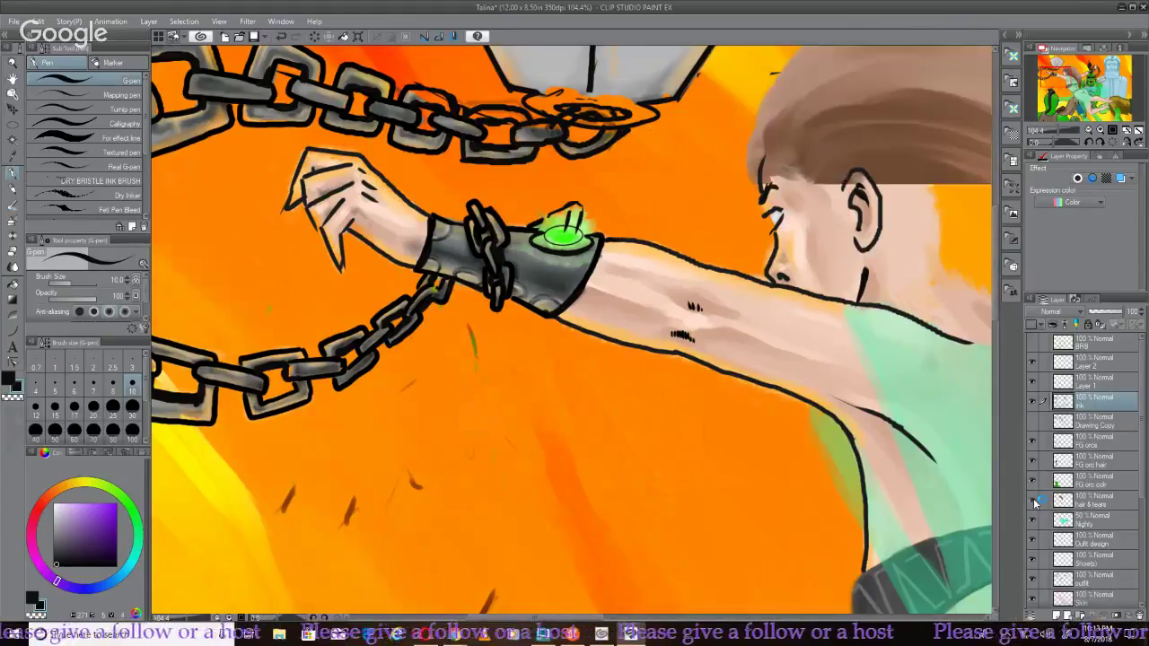
{"action": "left_click", "coordinate": [1033, 520]}
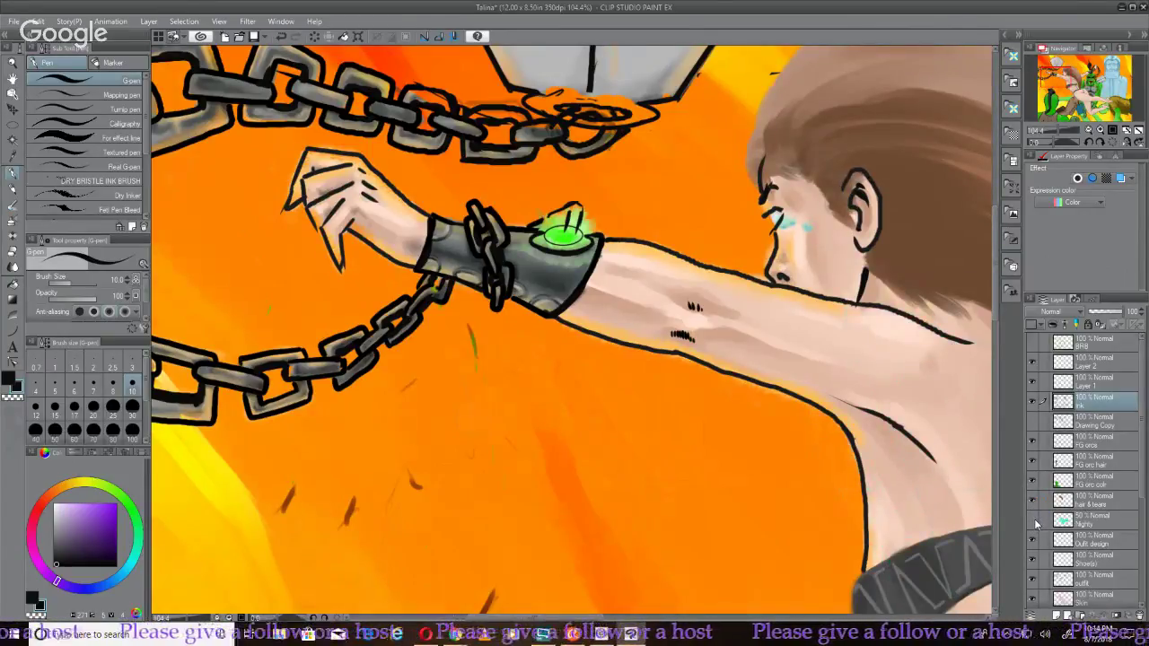
{"action": "left_click", "coordinate": [1034, 520]}
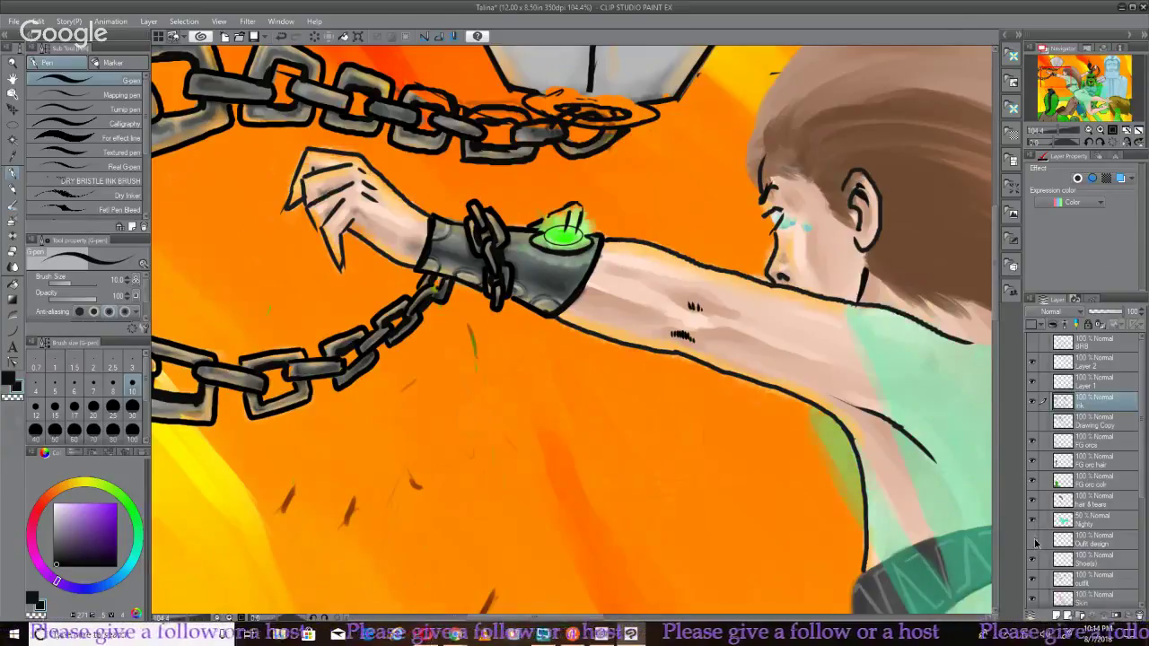
{"action": "left_click", "coordinate": [1033, 542]}
{"action": "left_click", "coordinate": [1033, 543]}
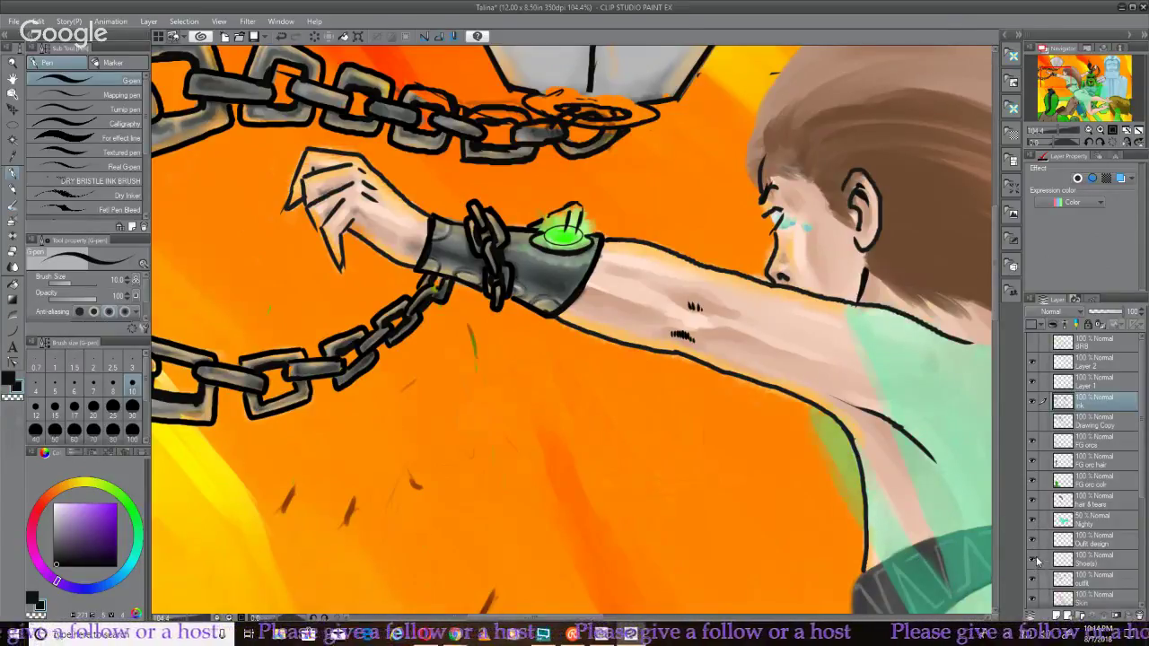
{"action": "scroll", "coordinate": [1048, 544], "scroll_direction": "down", "scroll_amount": 1}
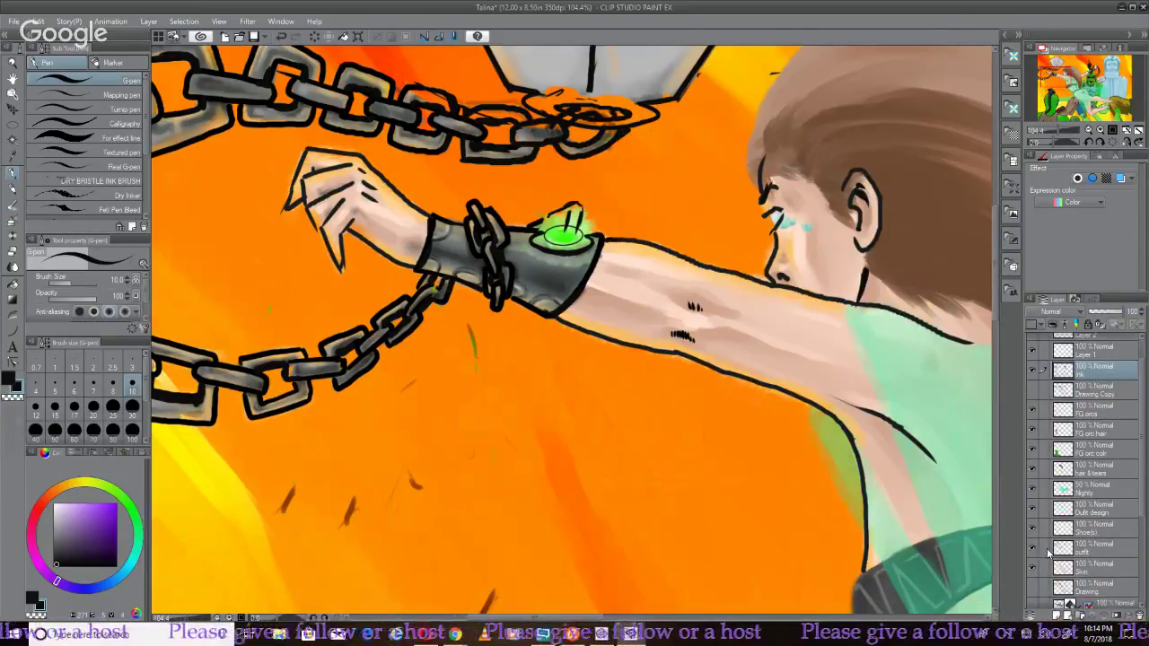
{"action": "left_click", "coordinate": [1033, 547]}
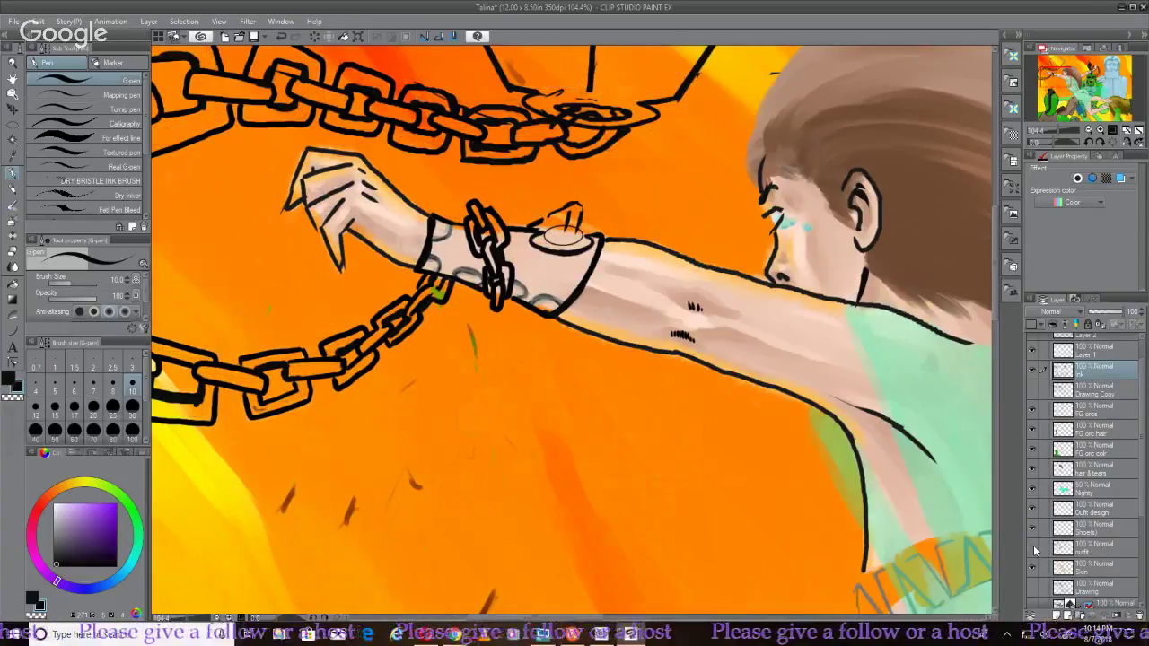
{"action": "left_click", "coordinate": [1033, 548]}
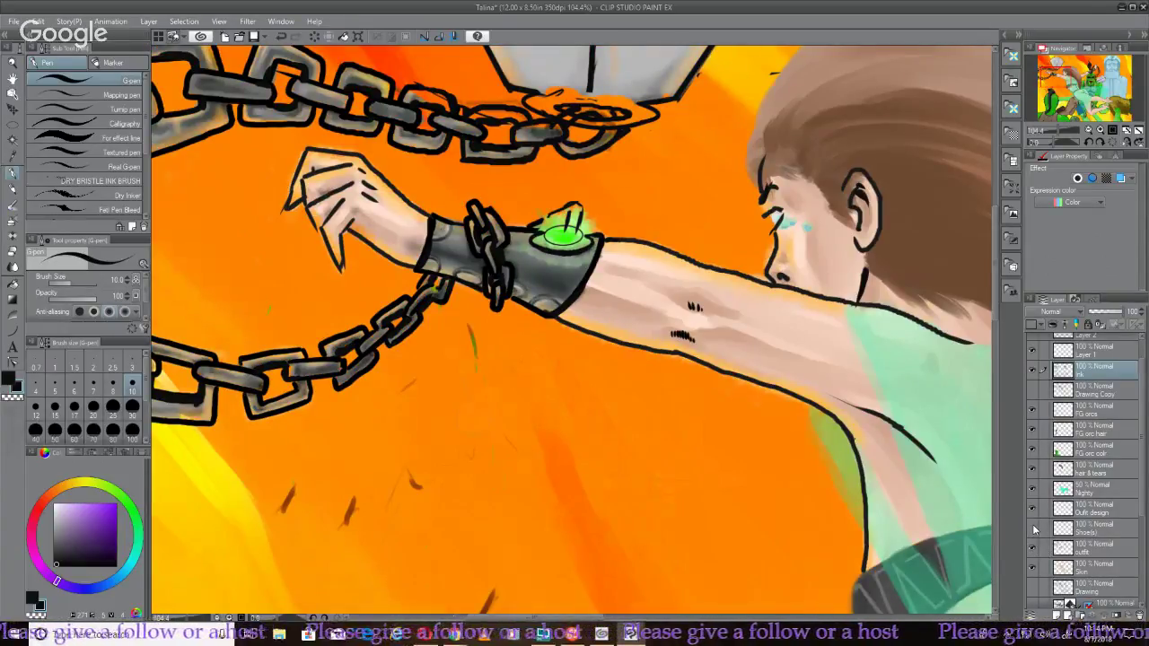
Check the Skin layer by toggling its visibility, and select the BG orc color layer
{"action": "scroll", "coordinate": [1038, 527], "scroll_direction": "down", "scroll_amount": 2}
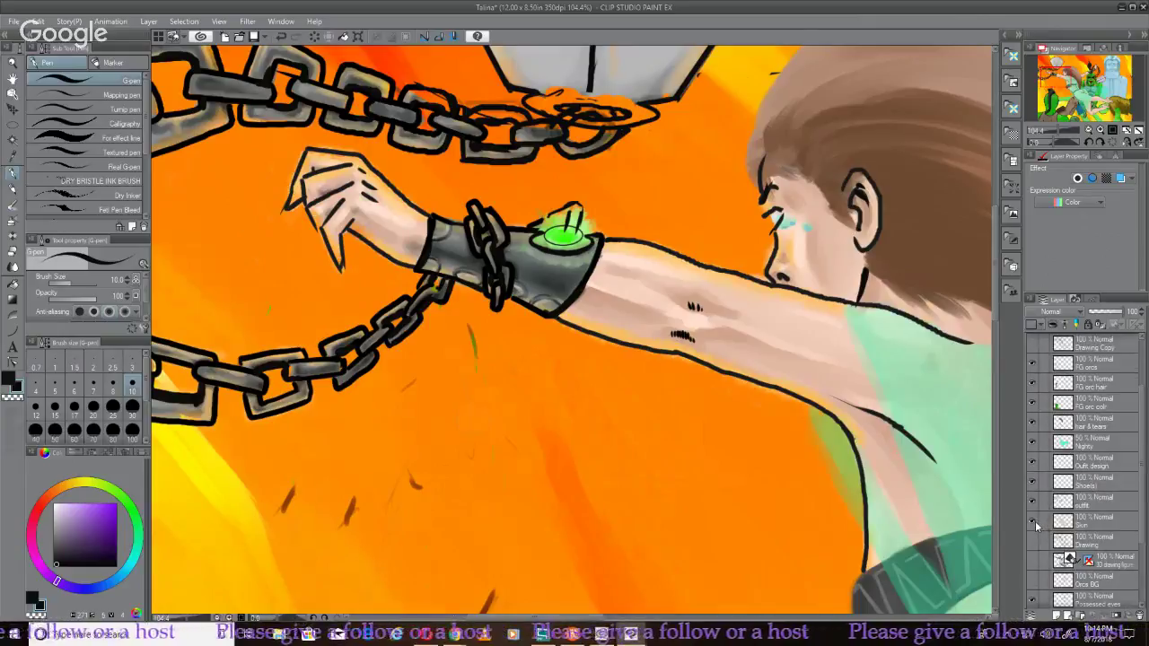
{"action": "left_click", "coordinate": [1034, 521]}
{"action": "left_click", "coordinate": [1034, 521]}
{"action": "scroll", "coordinate": [1034, 528], "scroll_direction": "down", "scroll_amount": 1}
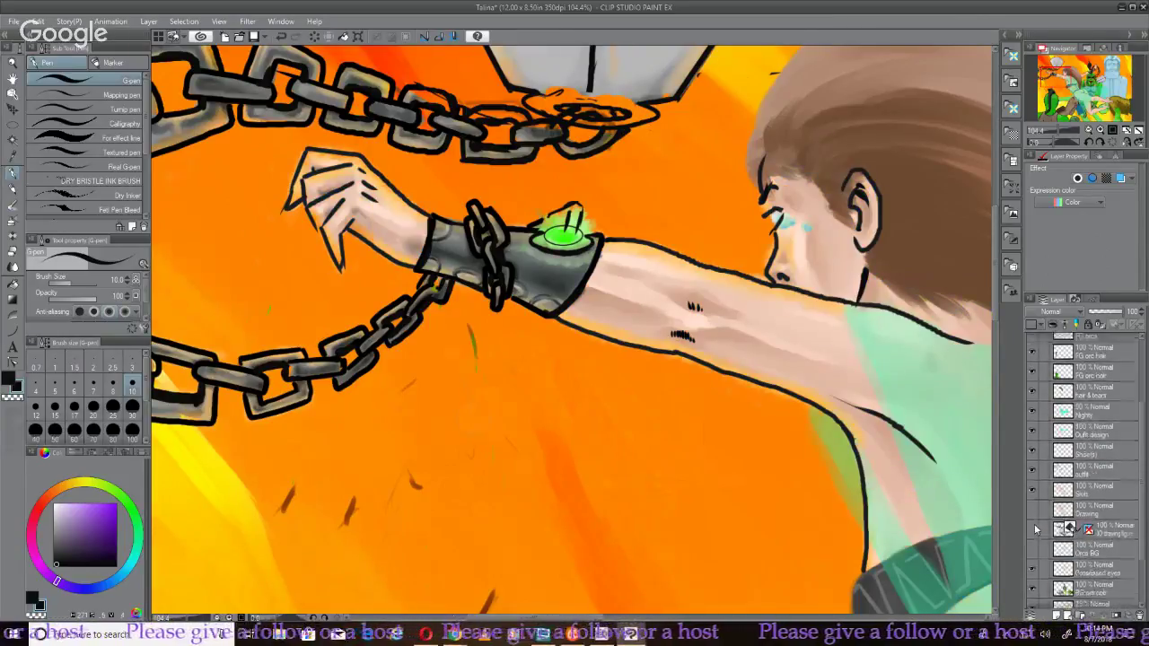
{"action": "scroll", "coordinate": [1035, 529], "scroll_direction": "down", "scroll_amount": 2}
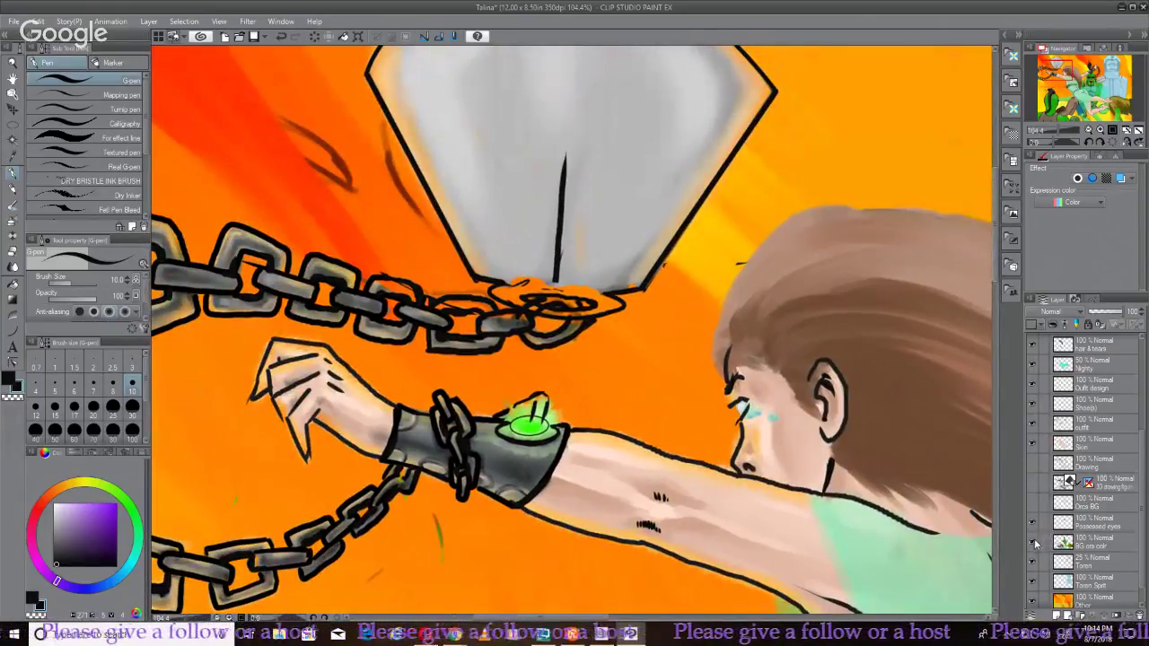
{"action": "left_click", "coordinate": [1077, 546]}
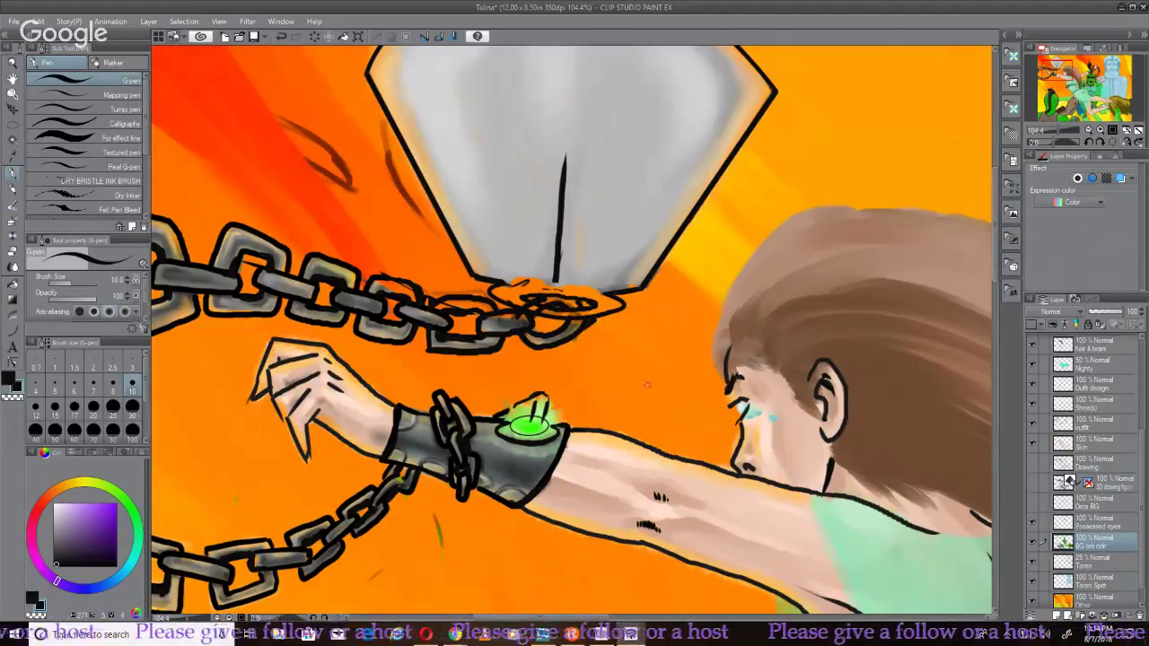
Hide and show the Other, Toren Spirit and BG orc color layers to examine what each contributes around the chains
{"action": "scroll", "coordinate": [1112, 490], "scroll_direction": "up", "scroll_amount": 3}
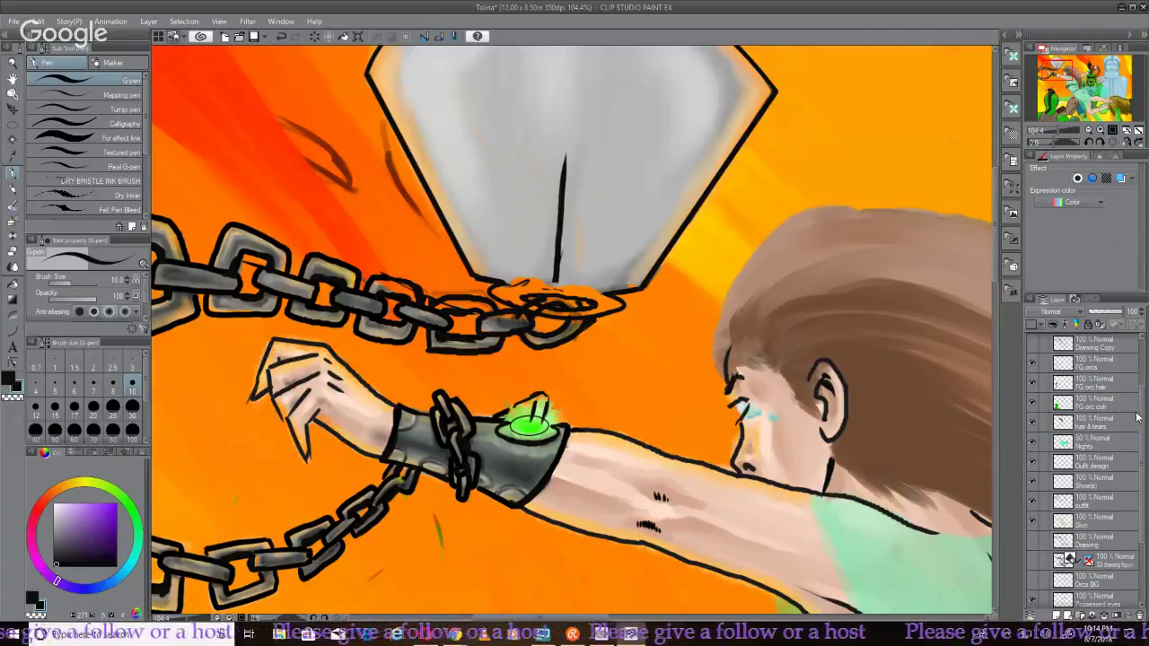
{"action": "scroll", "coordinate": [1141, 560], "scroll_direction": "down", "scroll_amount": 2}
{"action": "scroll", "coordinate": [1141, 560], "scroll_direction": "down", "scroll_amount": 3}
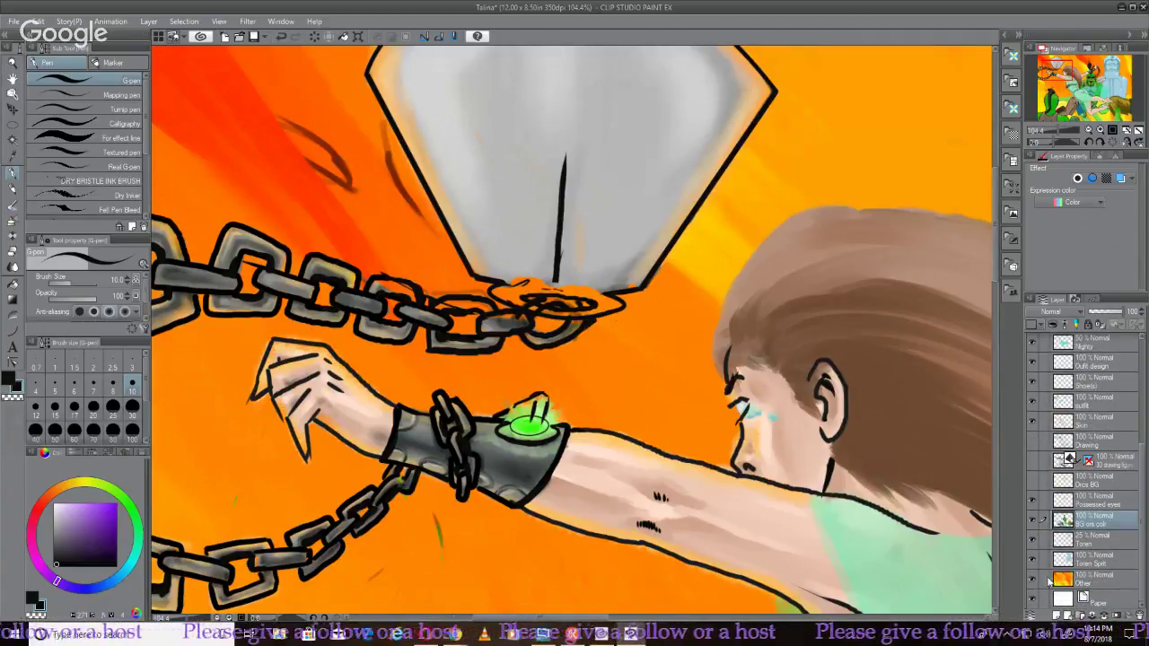
{"action": "left_click", "coordinate": [1032, 579]}
{"action": "left_click", "coordinate": [1032, 580]}
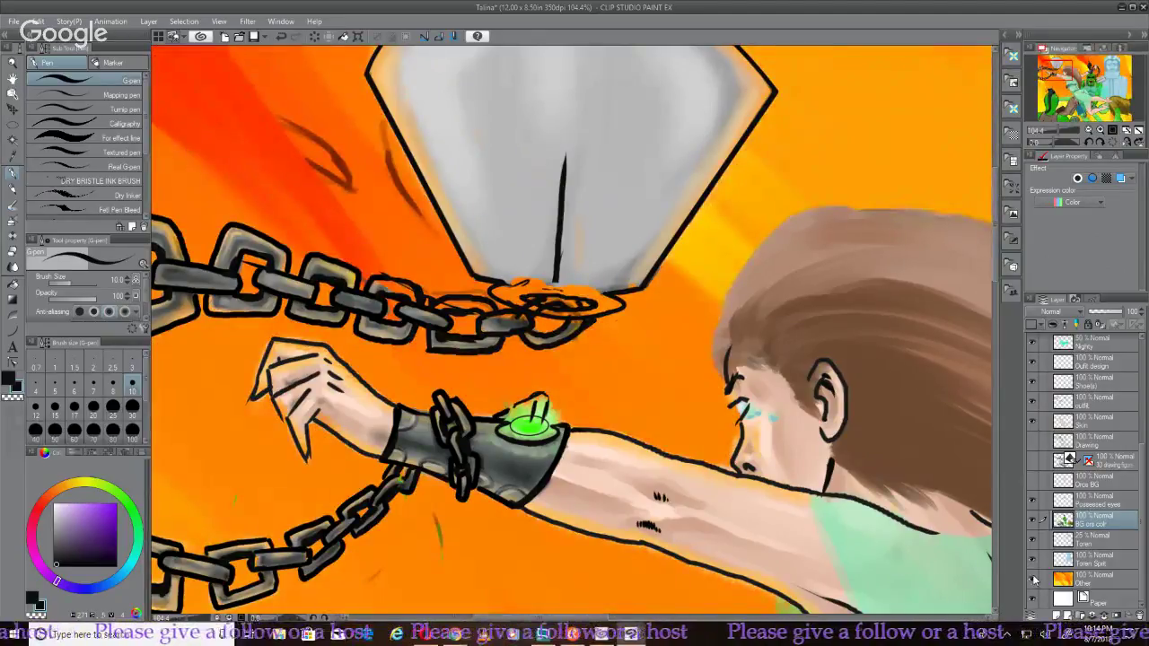
{"action": "left_click", "coordinate": [1033, 560]}
{"action": "left_click", "coordinate": [1033, 560]}
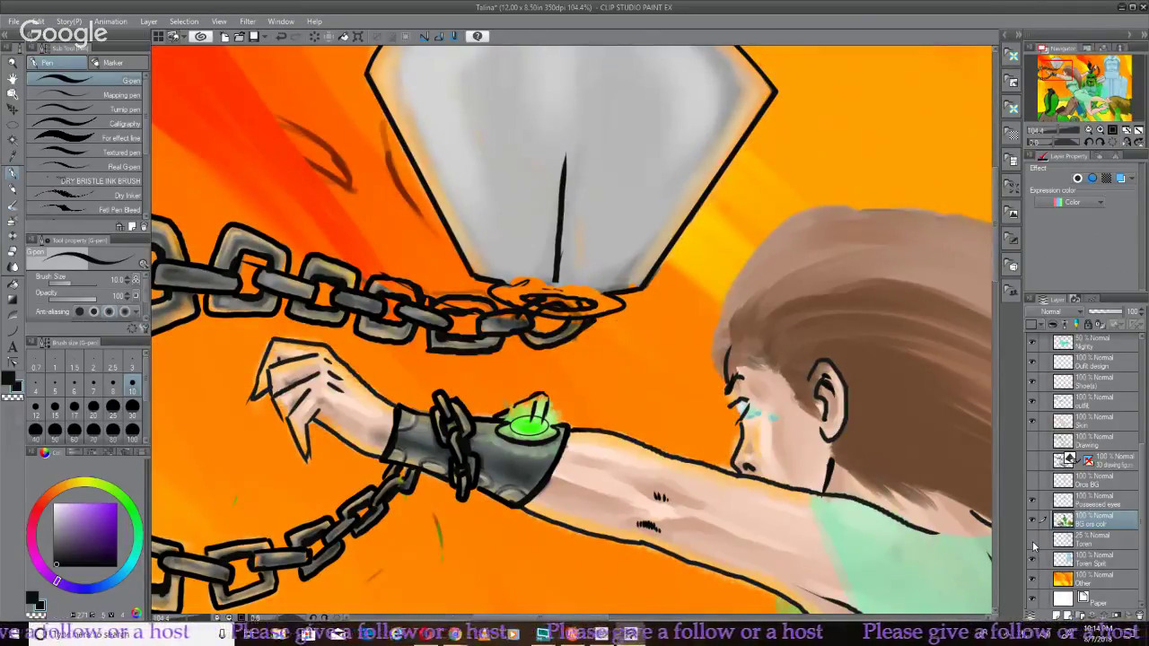
{"action": "left_click", "coordinate": [1032, 523]}
{"action": "left_click", "coordinate": [1032, 522]}
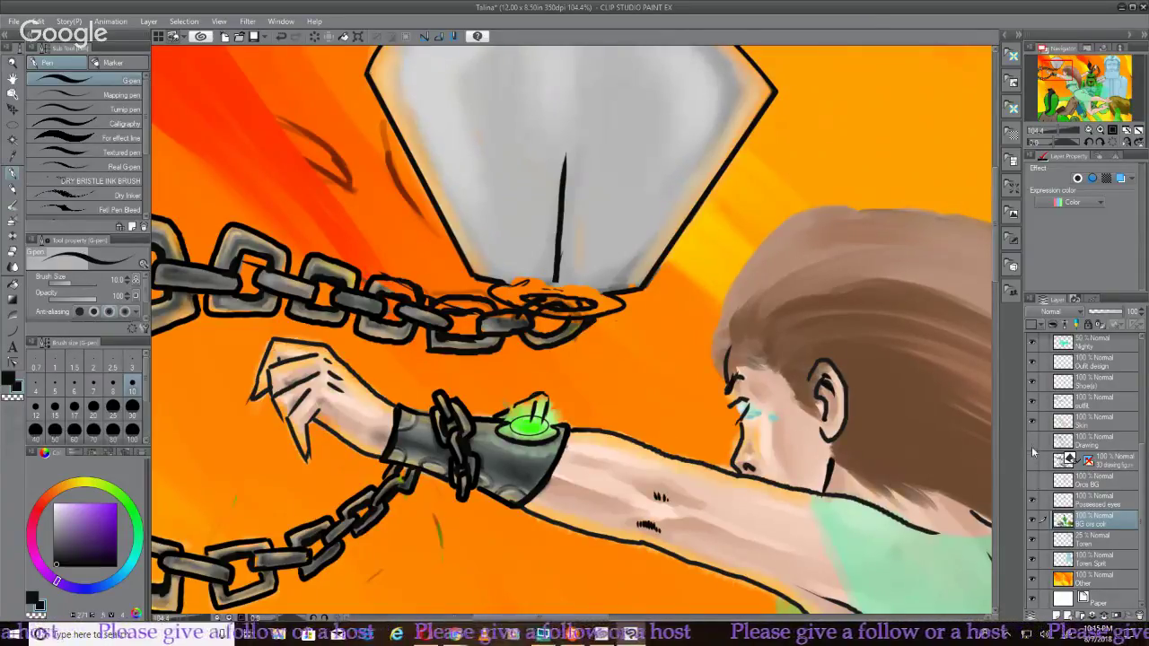
Toggle the visibility of the Skin, outfit, Shoe(s), Outfit design and Nighty layers to examine their share of the bracer
{"action": "left_click", "coordinate": [1032, 418]}
{"action": "left_click", "coordinate": [1032, 419]}
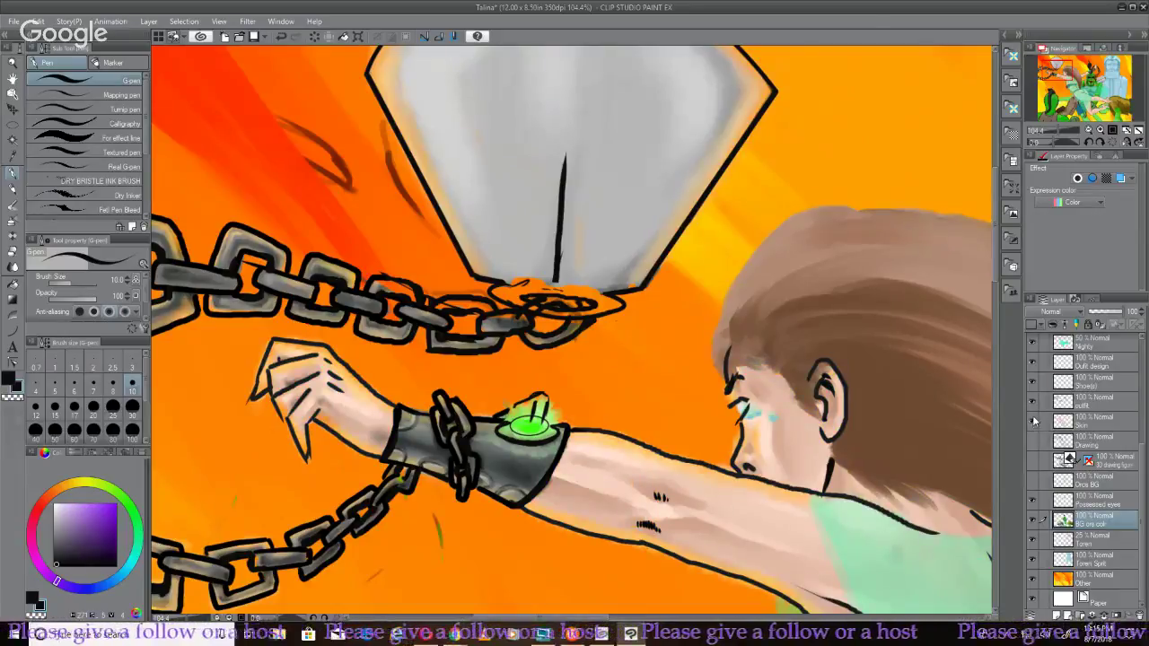
{"action": "left_click", "coordinate": [1034, 401]}
{"action": "left_click", "coordinate": [1034, 401]}
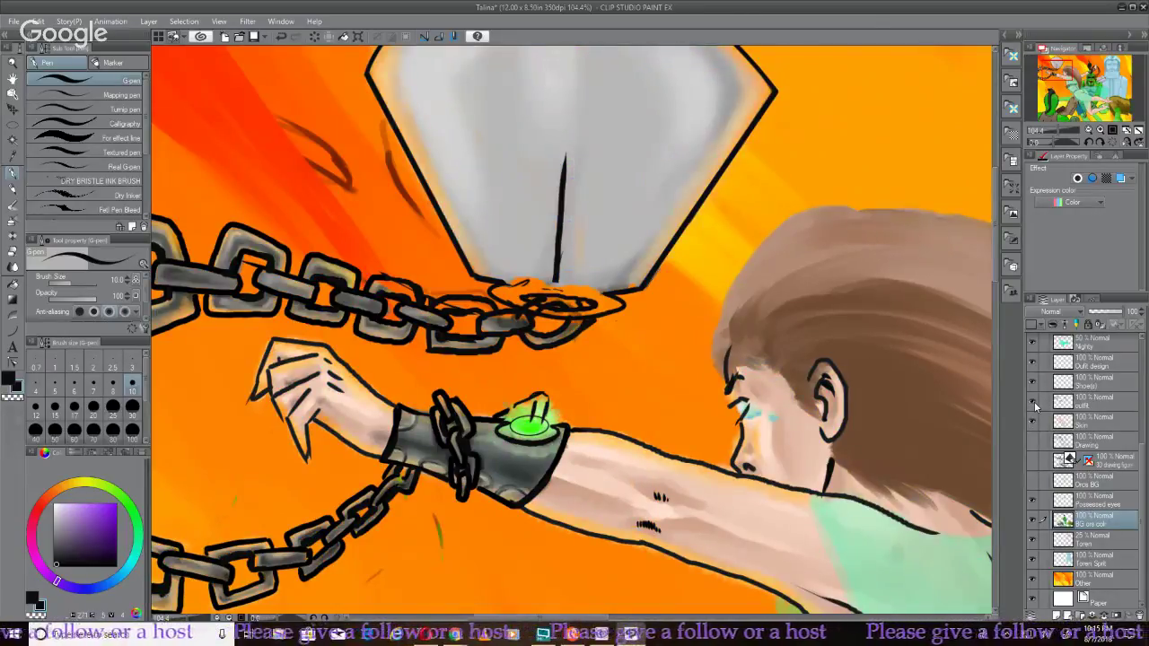
{"action": "left_click", "coordinate": [1034, 383]}
{"action": "left_click", "coordinate": [1033, 382]}
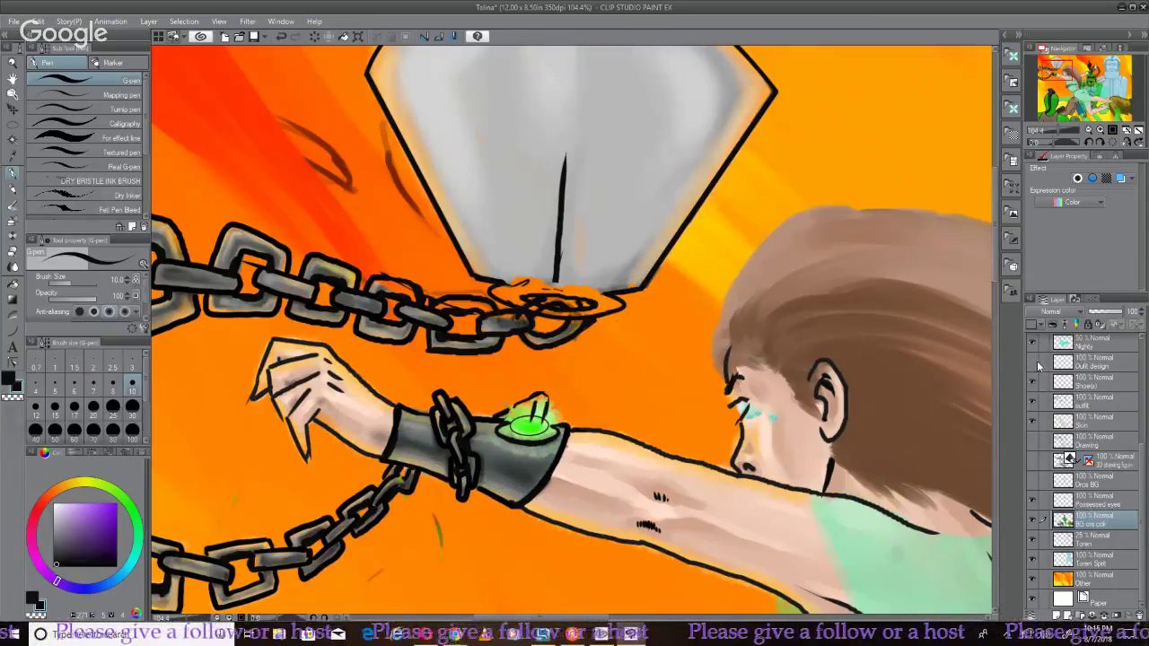
{"action": "left_click", "coordinate": [1033, 343]}
{"action": "left_click", "coordinate": [1033, 345]}
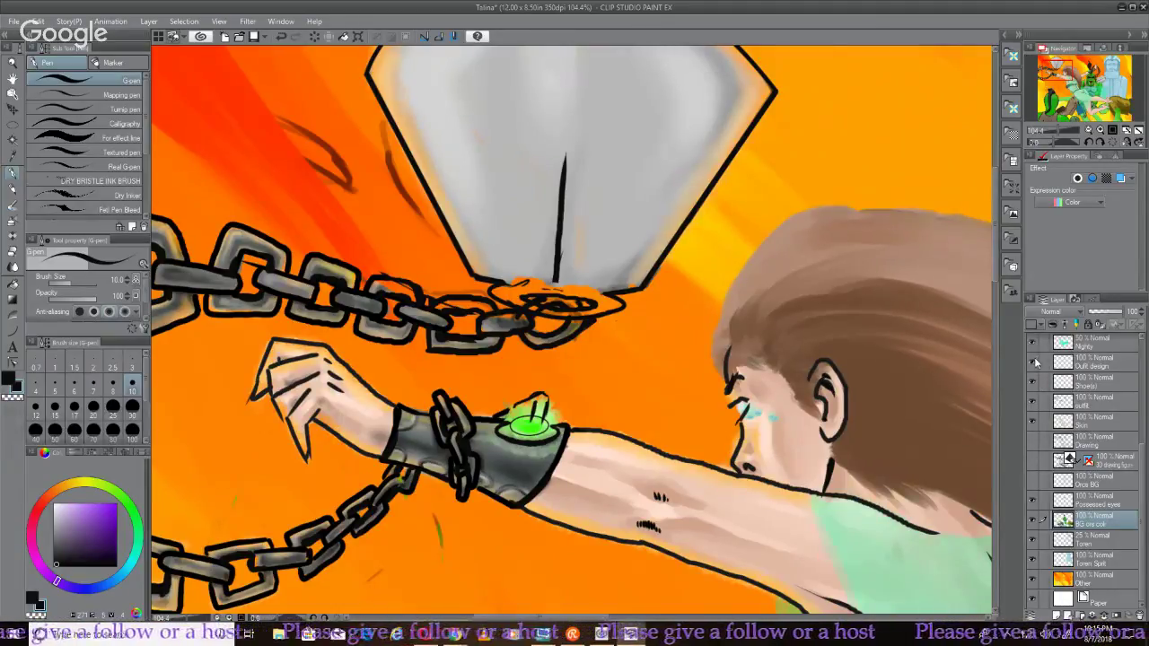
Select the hair & tears layer and check it, the FG orc color layer and the FG orc hair layer by toggling them
{"action": "scroll", "coordinate": [1094, 433], "scroll_direction": "up", "scroll_amount": 4}
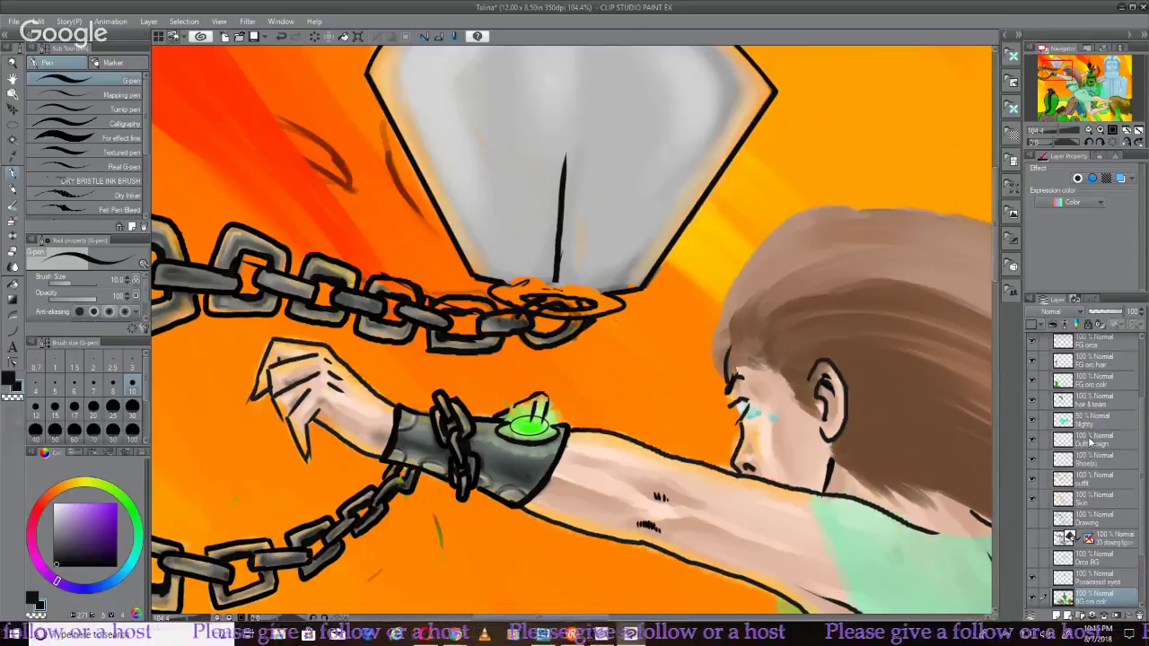
{"action": "left_click", "coordinate": [1093, 400]}
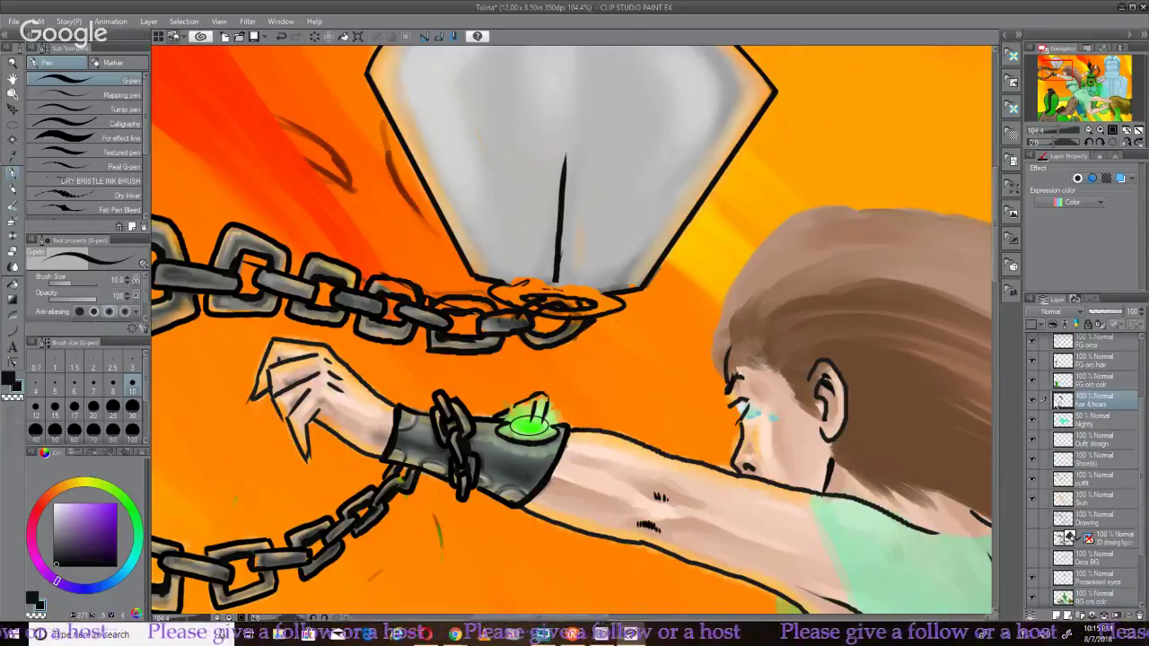
{"action": "left_click", "coordinate": [1034, 401]}
{"action": "left_click", "coordinate": [1034, 401]}
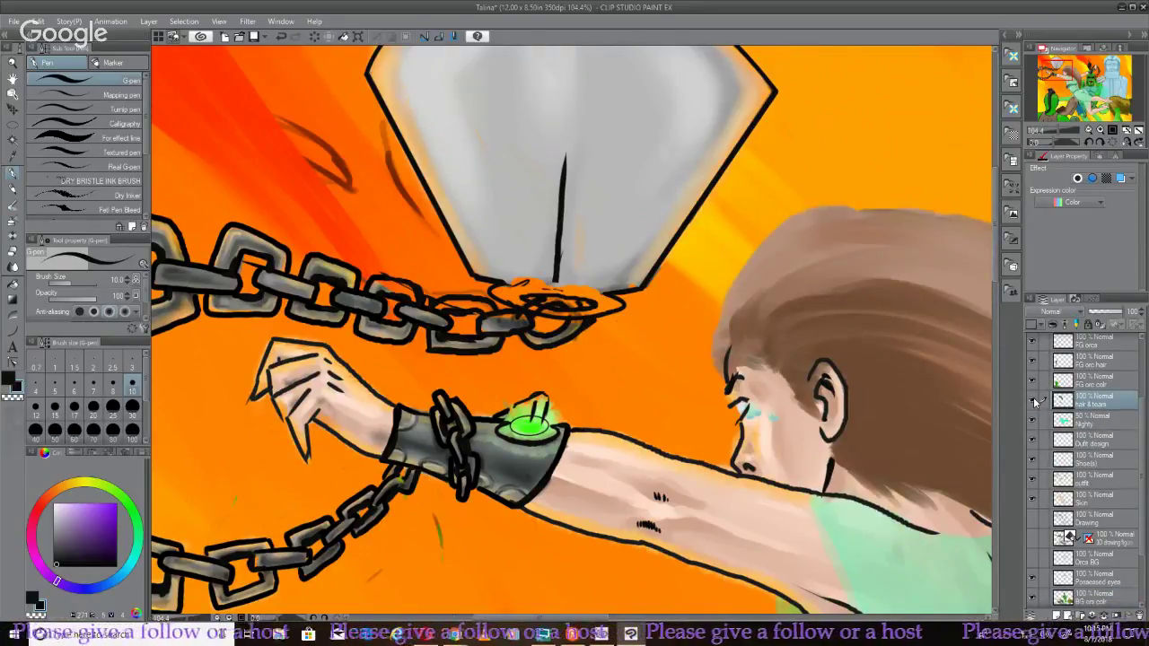
{"action": "left_click", "coordinate": [1033, 382]}
{"action": "left_click", "coordinate": [1033, 382]}
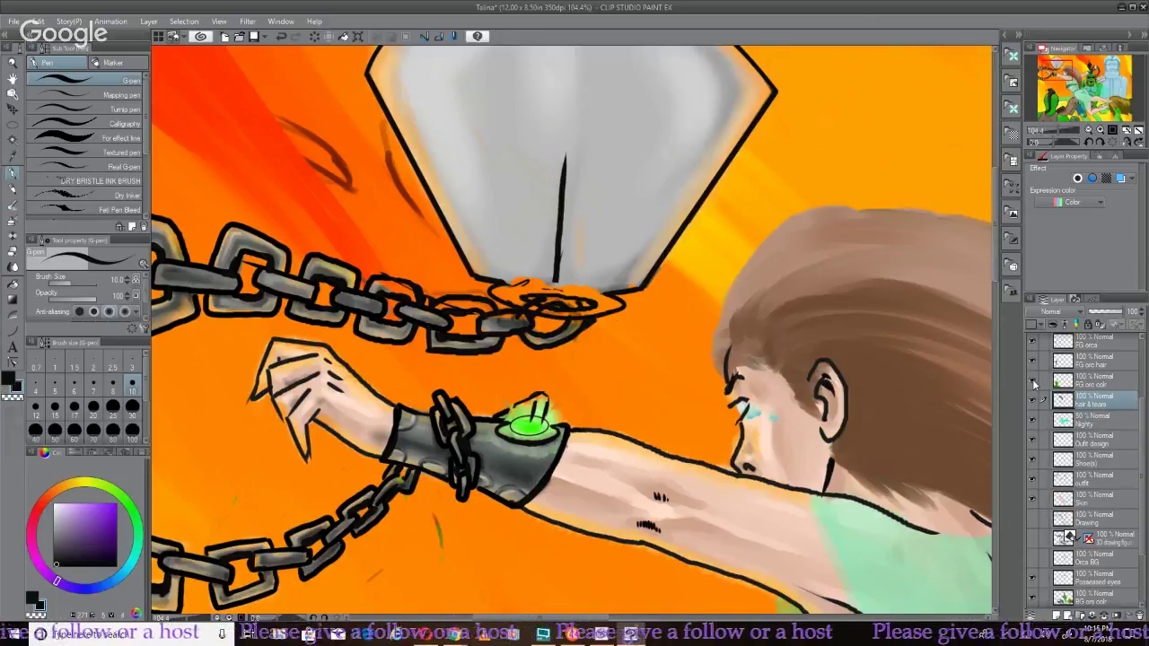
{"action": "left_click", "coordinate": [1032, 362]}
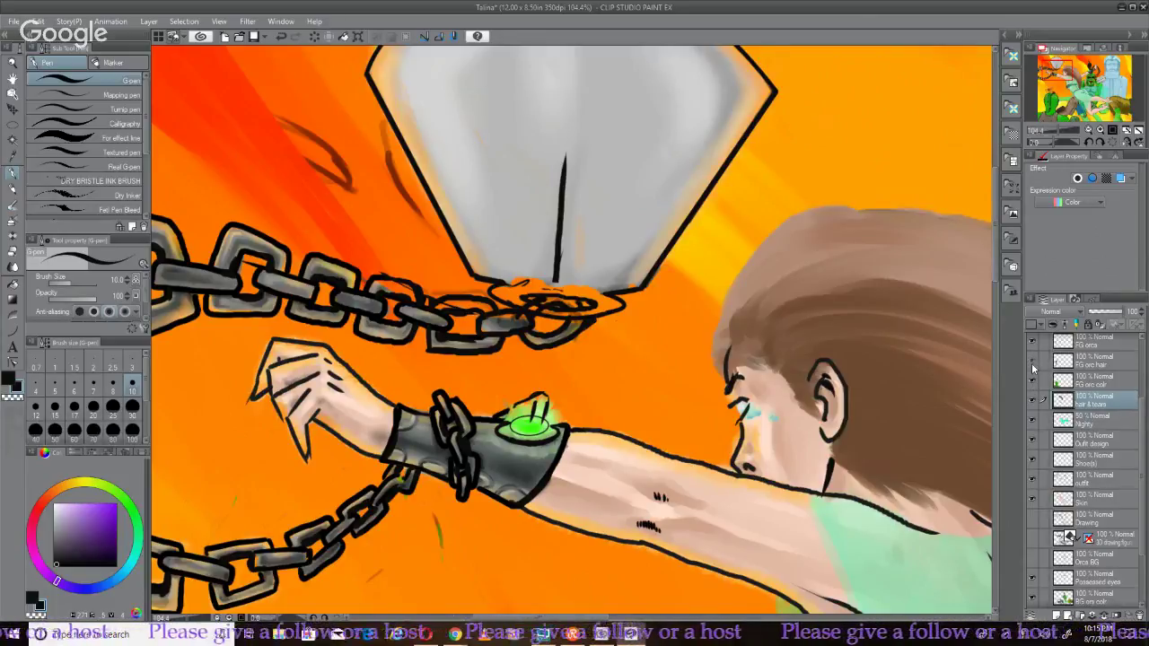
{"action": "left_click", "coordinate": [1032, 367]}
Check the ink layer by hiding and showing it, and make it the active layer
{"action": "scroll", "coordinate": [1032, 372], "scroll_direction": "up", "scroll_amount": 1}
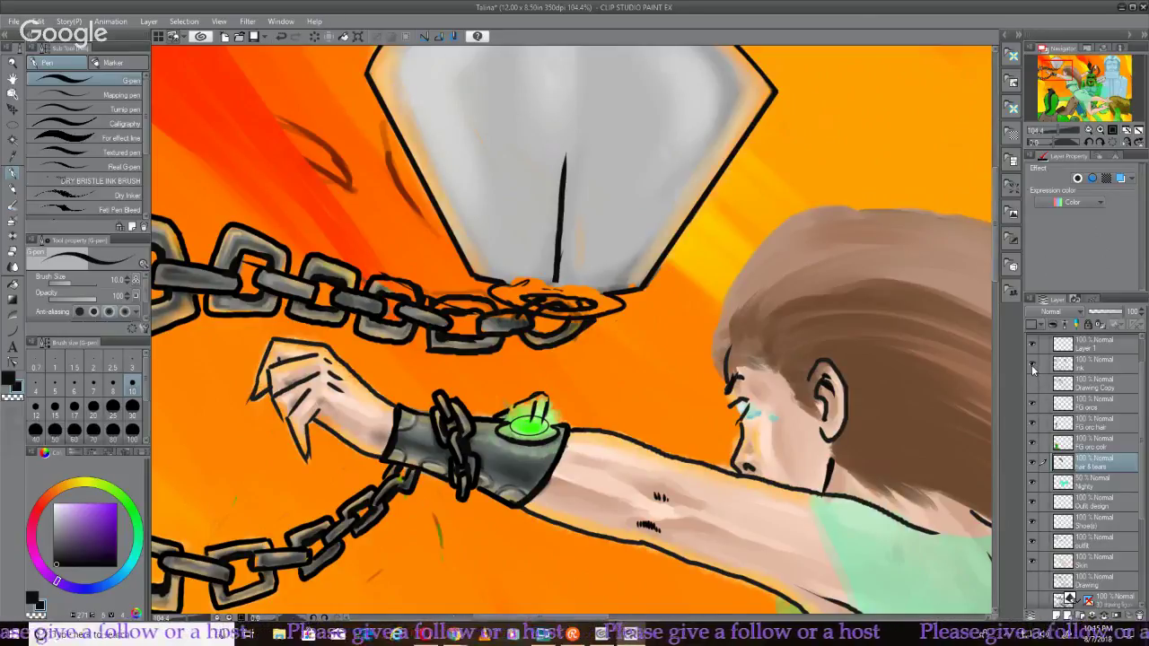
{"action": "left_click", "coordinate": [1031, 365]}
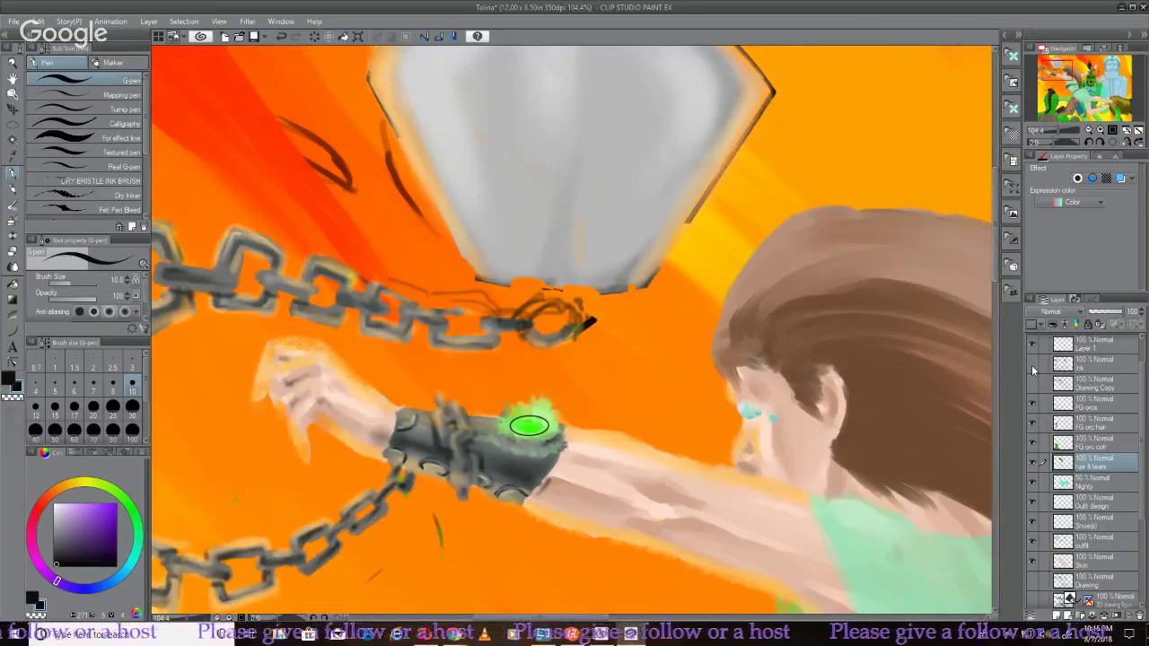
{"action": "left_click", "coordinate": [1031, 364]}
{"action": "left_click", "coordinate": [1090, 370]}
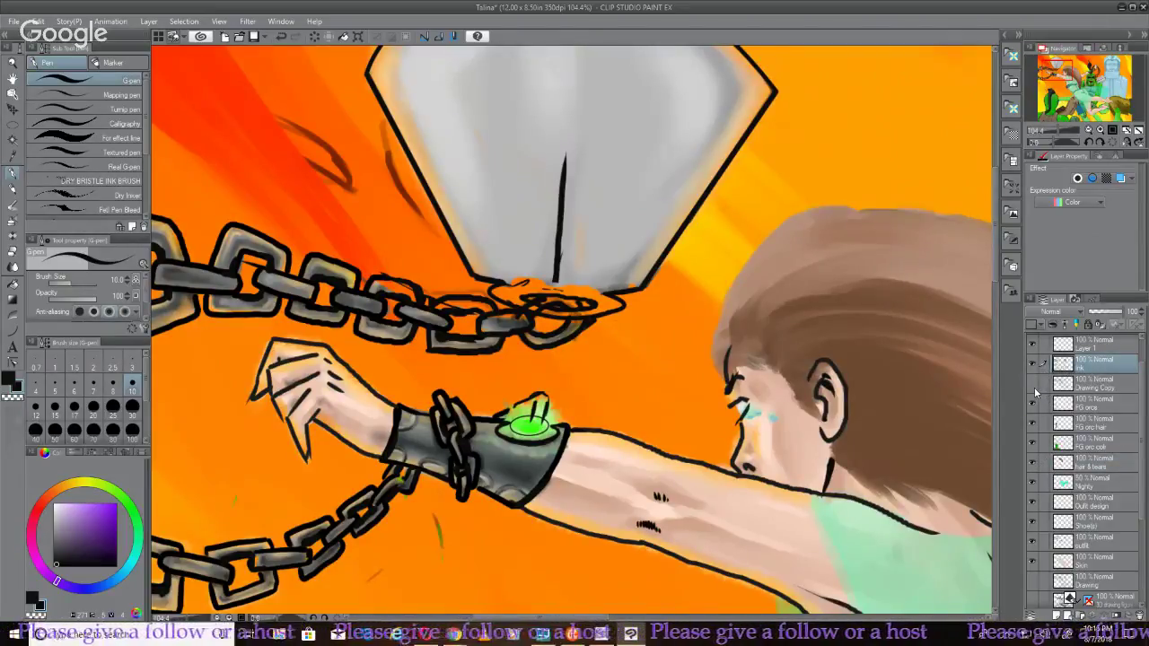
Erase stray ink lines around the chain links below the grey blade with the Hard eraser at size 20
{"action": "scroll", "coordinate": [470, 354], "scroll_direction": "up", "scroll_amount": 3}
{"action": "scroll", "coordinate": [471, 350], "scroll_direction": "up", "scroll_amount": 2}
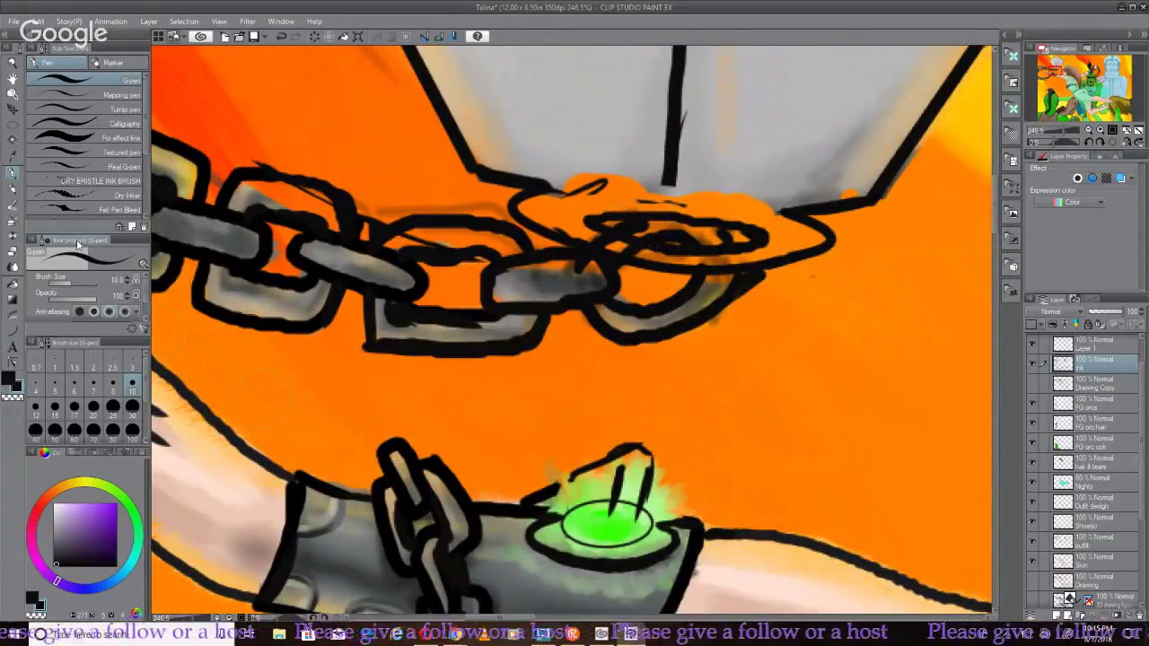
{"action": "left_click", "coordinate": [18, 252]}
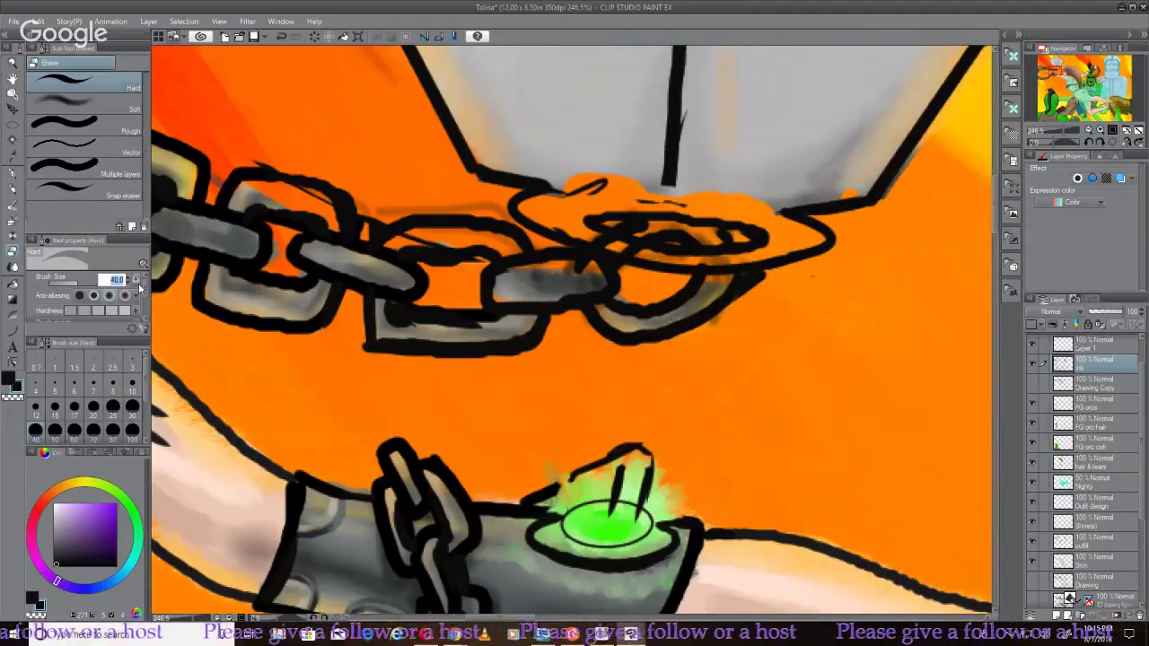
{"action": "type", "text": "20"}
{"action": "key", "text": "Return"}
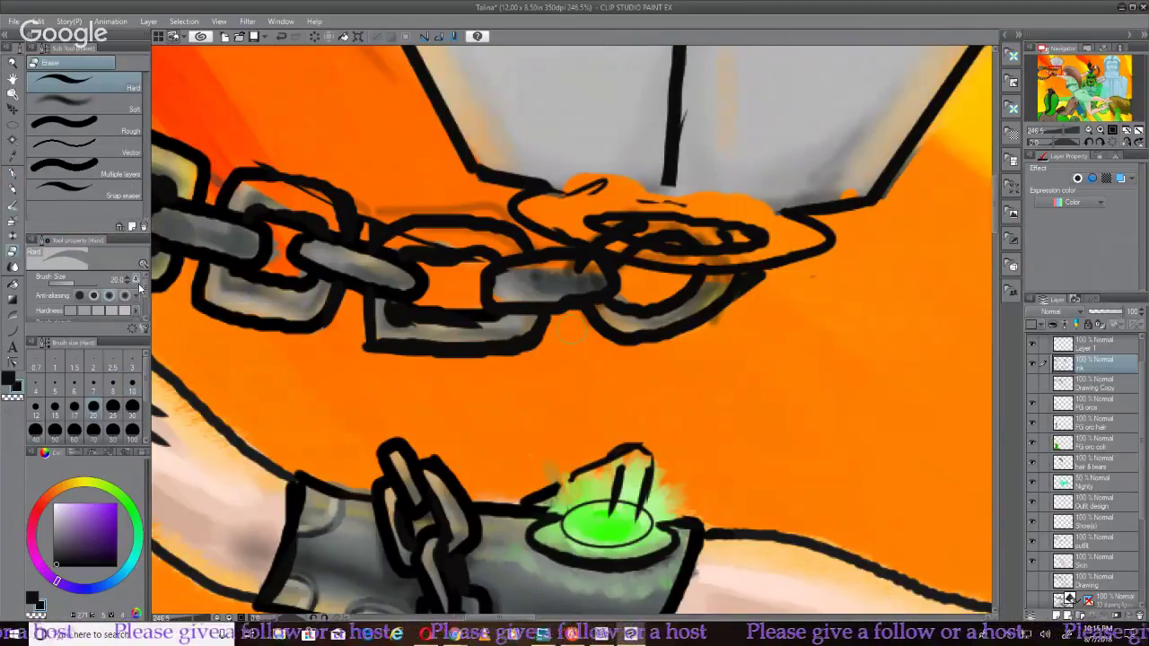
{"action": "mouse_move", "coordinate": [659, 225]}
{"action": "left_mouse_down"}
{"action": "mouse_move", "coordinate": [624, 240]}
{"action": "mouse_move", "coordinate": [676, 232]}
{"action": "mouse_move", "coordinate": [622, 244]}
{"action": "mouse_move", "coordinate": [699, 220]}
{"action": "mouse_move", "coordinate": [741, 275]}
{"action": "mouse_move", "coordinate": [736, 294]}
{"action": "mouse_move", "coordinate": [711, 210]}
{"action": "mouse_move", "coordinate": [680, 199]}
{"action": "mouse_move", "coordinate": [698, 205]}
{"action": "mouse_move", "coordinate": [609, 218]}
{"action": "mouse_move", "coordinate": [586, 236]}
{"action": "mouse_move", "coordinate": [630, 215]}
{"action": "mouse_move", "coordinate": [544, 272]}
{"action": "mouse_move", "coordinate": [570, 305]}
{"action": "mouse_move", "coordinate": [615, 212]}
{"action": "mouse_move", "coordinate": [556, 191]}
{"action": "mouse_move", "coordinate": [642, 220]}
{"action": "mouse_move", "coordinate": [557, 231]}
{"action": "mouse_move", "coordinate": [574, 241]}
{"action": "mouse_move", "coordinate": [612, 218]}
{"action": "mouse_move", "coordinate": [750, 239]}
{"action": "mouse_move", "coordinate": [711, 265]}
{"action": "mouse_move", "coordinate": [699, 260]}
{"action": "mouse_move", "coordinate": [766, 248]}
{"action": "mouse_move", "coordinate": [683, 266]}
{"action": "mouse_move", "coordinate": [681, 243]}
{"action": "mouse_move", "coordinate": [624, 256]}
{"action": "mouse_move", "coordinate": [614, 233]}
{"action": "mouse_move", "coordinate": [608, 254]}
{"action": "mouse_move", "coordinate": [659, 216]}
{"action": "mouse_move", "coordinate": [657, 242]}
{"action": "mouse_move", "coordinate": [611, 306]}
{"action": "mouse_move", "coordinate": [638, 252]}
{"action": "mouse_move", "coordinate": [558, 280]}
{"action": "mouse_move", "coordinate": [538, 309]}
{"action": "mouse_move", "coordinate": [518, 277]}
{"action": "mouse_move", "coordinate": [408, 238]}
{"action": "mouse_move", "coordinate": [508, 249]}
{"action": "mouse_move", "coordinate": [630, 338]}
{"action": "left_mouse_up"}
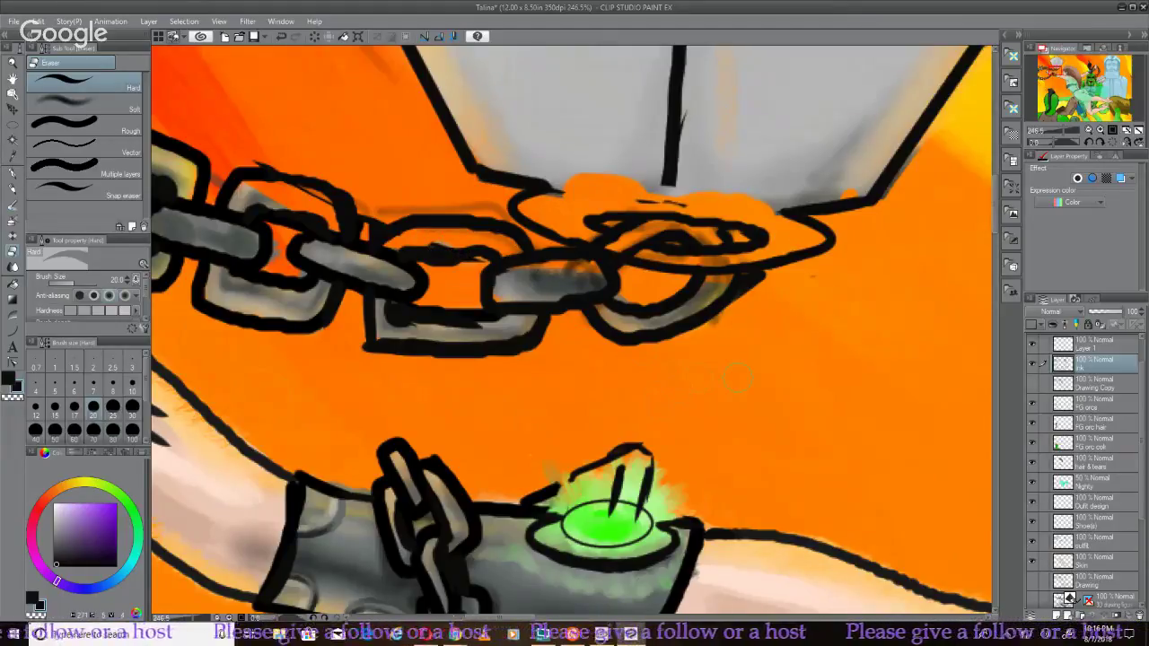
Touch up the round chain link beside the orc with the G-pen and ink the blade's upper edge with a straight line
{"action": "scroll", "coordinate": [736, 379], "scroll_direction": "down", "scroll_amount": 3}
{"action": "left_click_drag", "start_coordinate": [736, 379], "coordinate": [539, 323]}
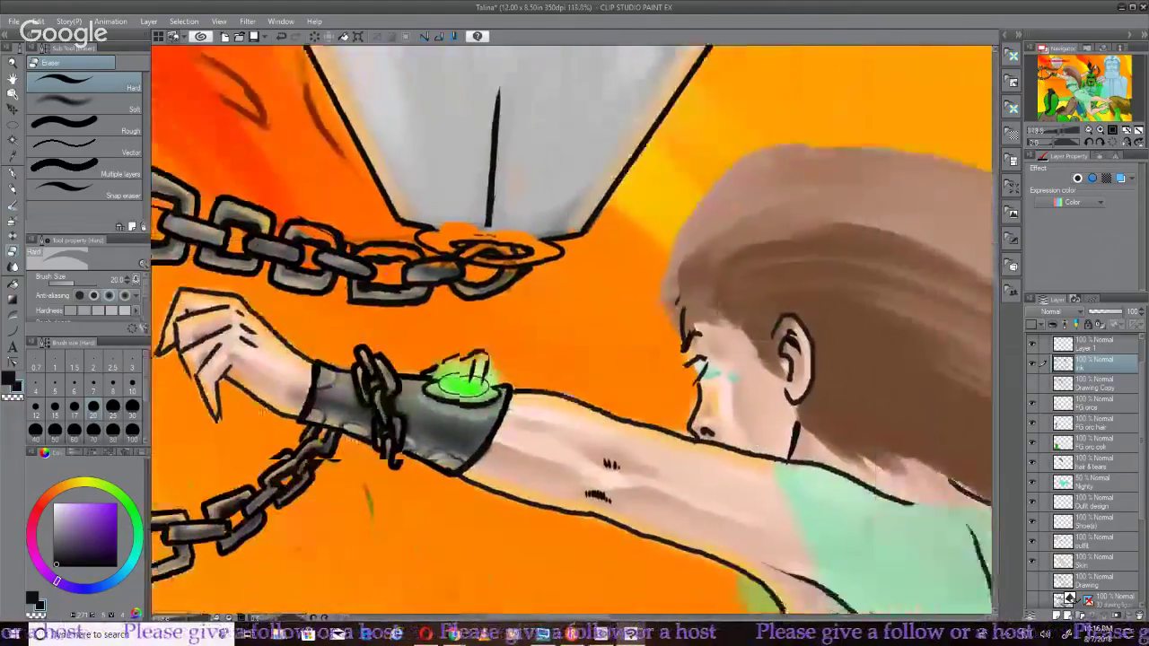
{"action": "scroll", "coordinate": [539, 324], "scroll_direction": "up", "scroll_amount": 2}
{"action": "scroll", "coordinate": [575, 323], "scroll_direction": "down", "scroll_amount": 4}
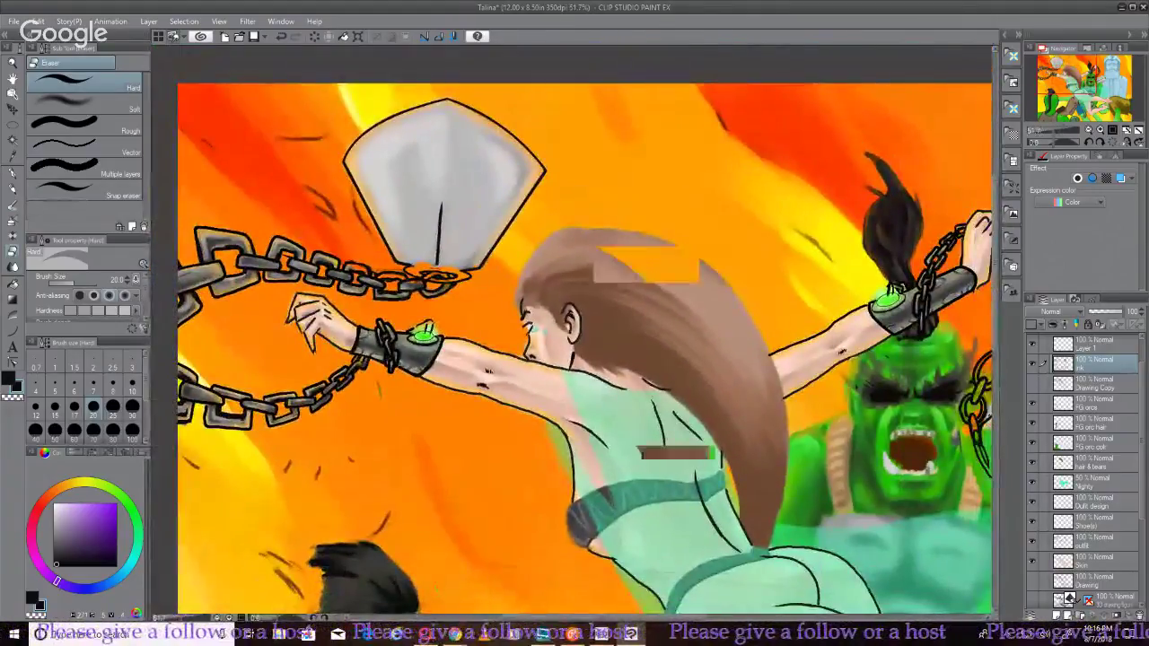
{"action": "scroll", "coordinate": [574, 323], "scroll_direction": "up", "scroll_amount": 2}
{"action": "scroll", "coordinate": [520, 332], "scroll_direction": "up", "scroll_amount": 3}
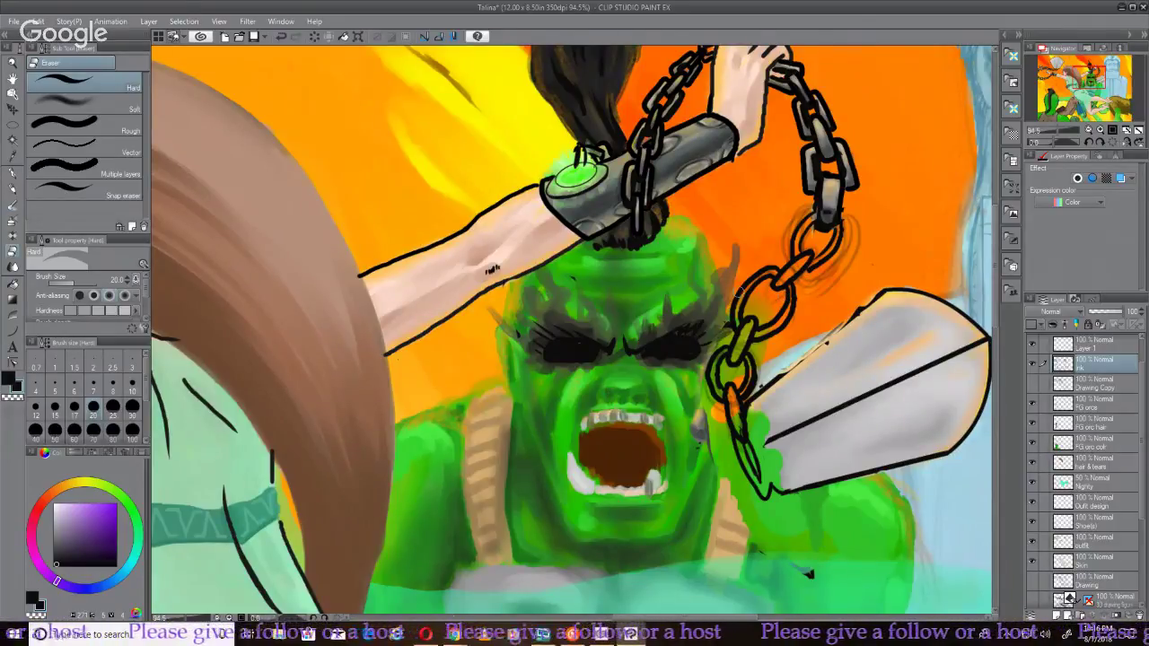
{"action": "left_click", "coordinate": [14, 173]}
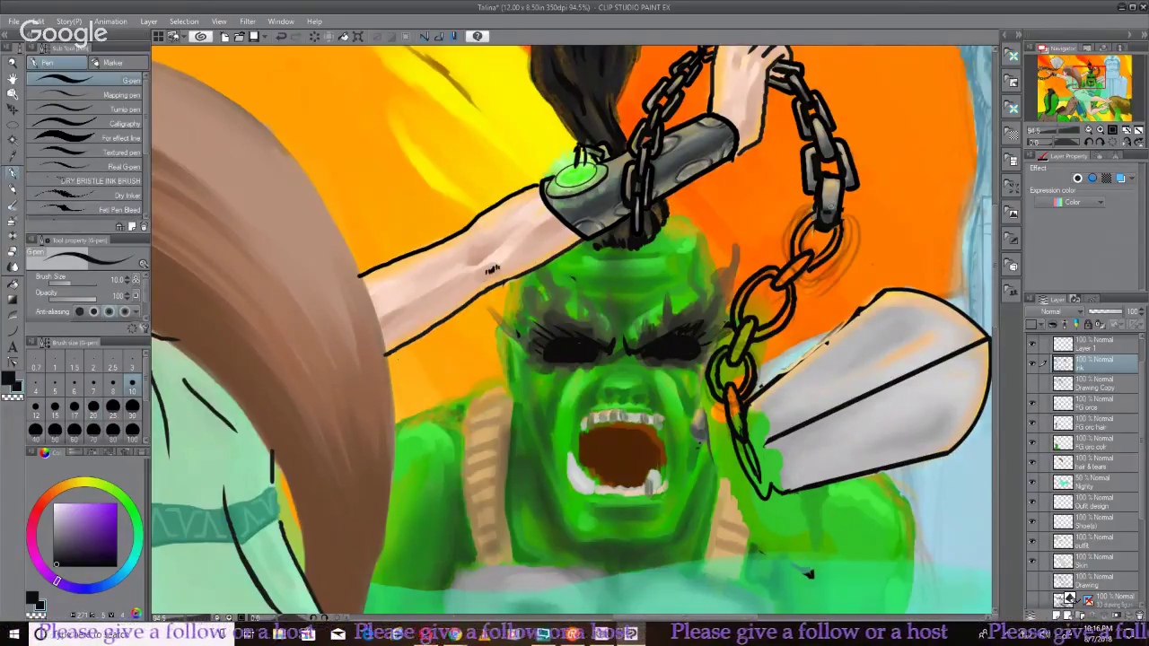
{"action": "left_click_drag", "start_coordinate": [813, 259], "coordinate": [819, 255]}
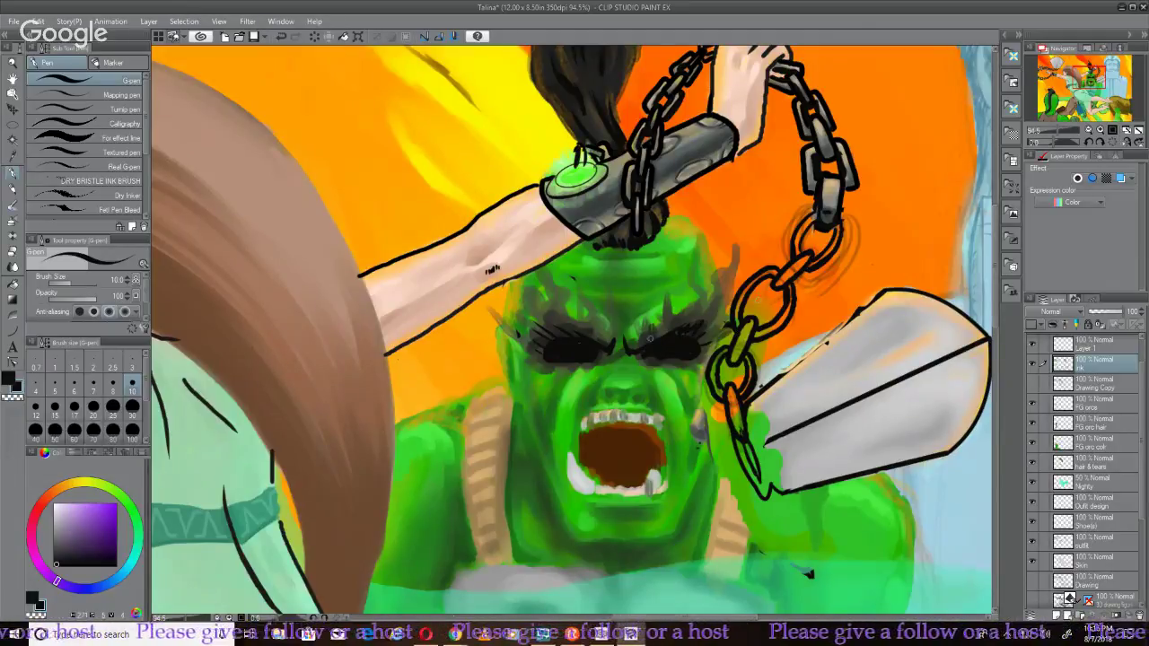
{"action": "left_click", "coordinate": [12, 332]}
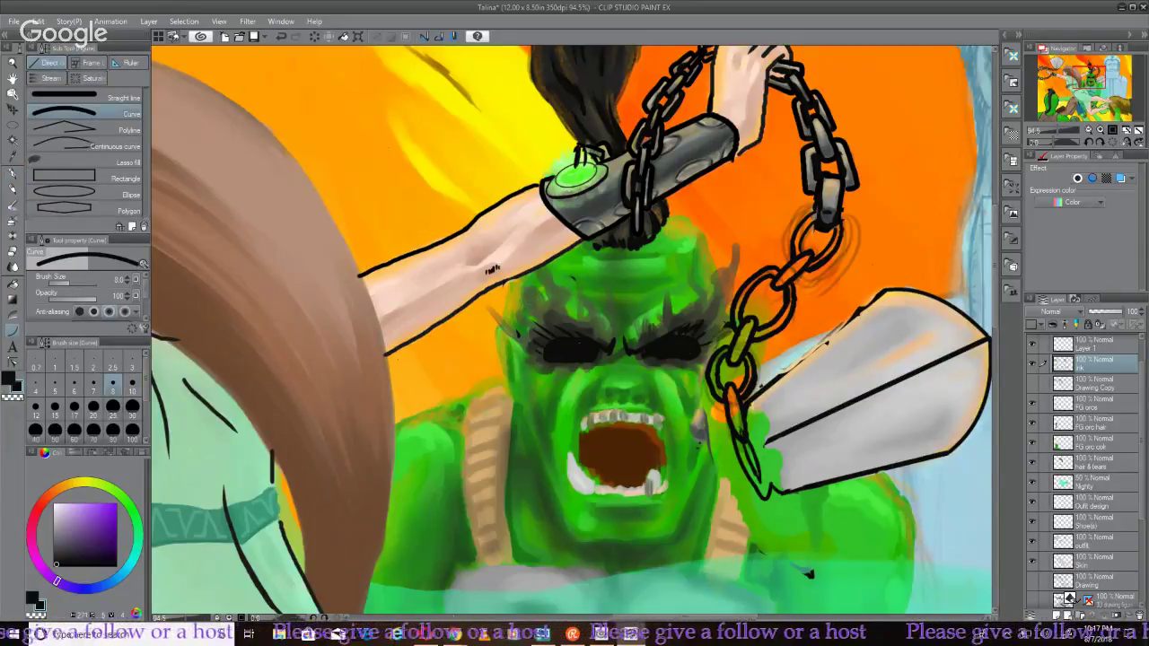
{"action": "left_click", "coordinate": [99, 96]}
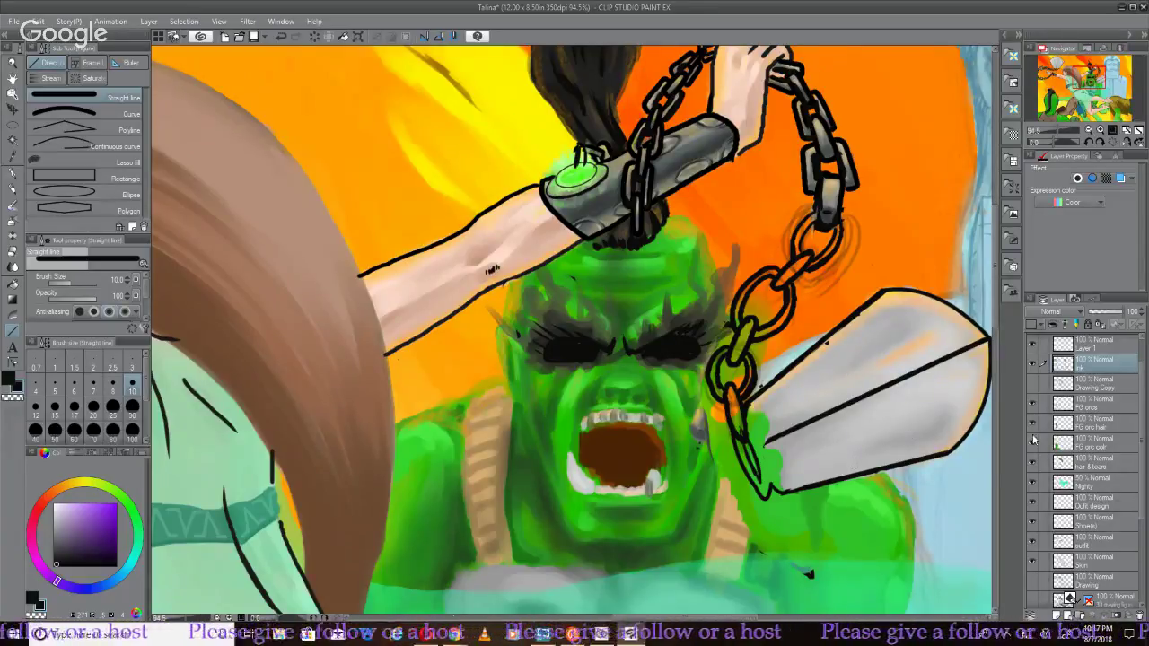
Toggle the Possessed eyes and BG orc color layers to examine what each contributes to the roaring orc
{"action": "scroll", "coordinate": [1036, 448], "scroll_direction": "down", "scroll_amount": 3}
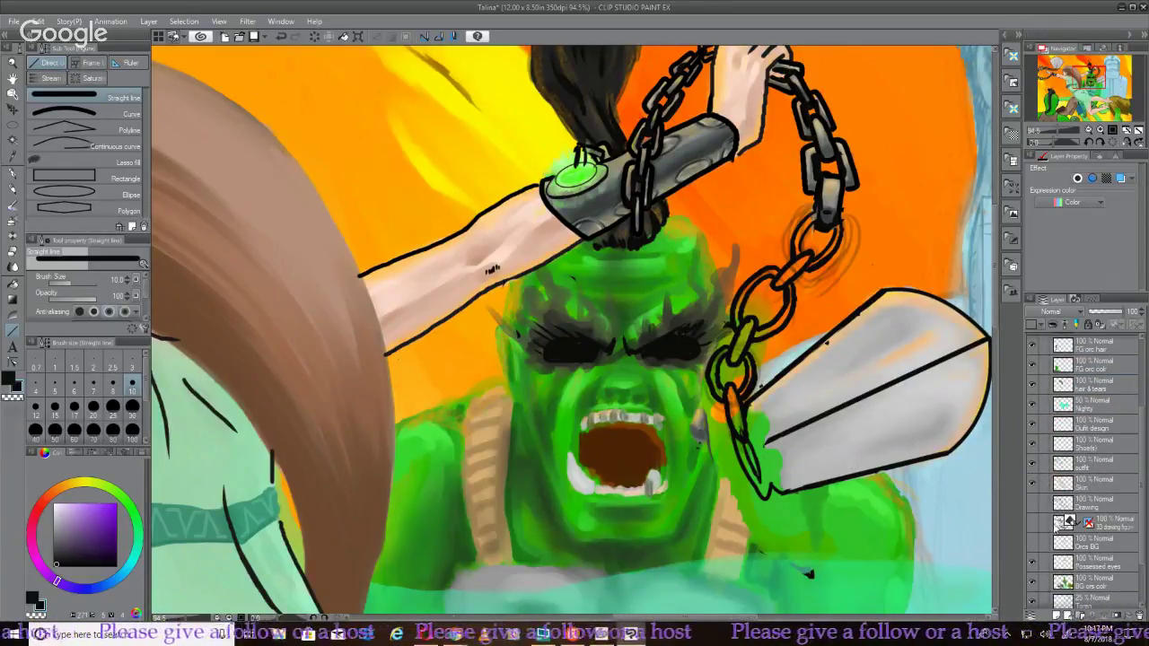
{"action": "scroll", "coordinate": [1057, 526], "scroll_direction": "down", "scroll_amount": 2}
{"action": "left_click", "coordinate": [1031, 518]}
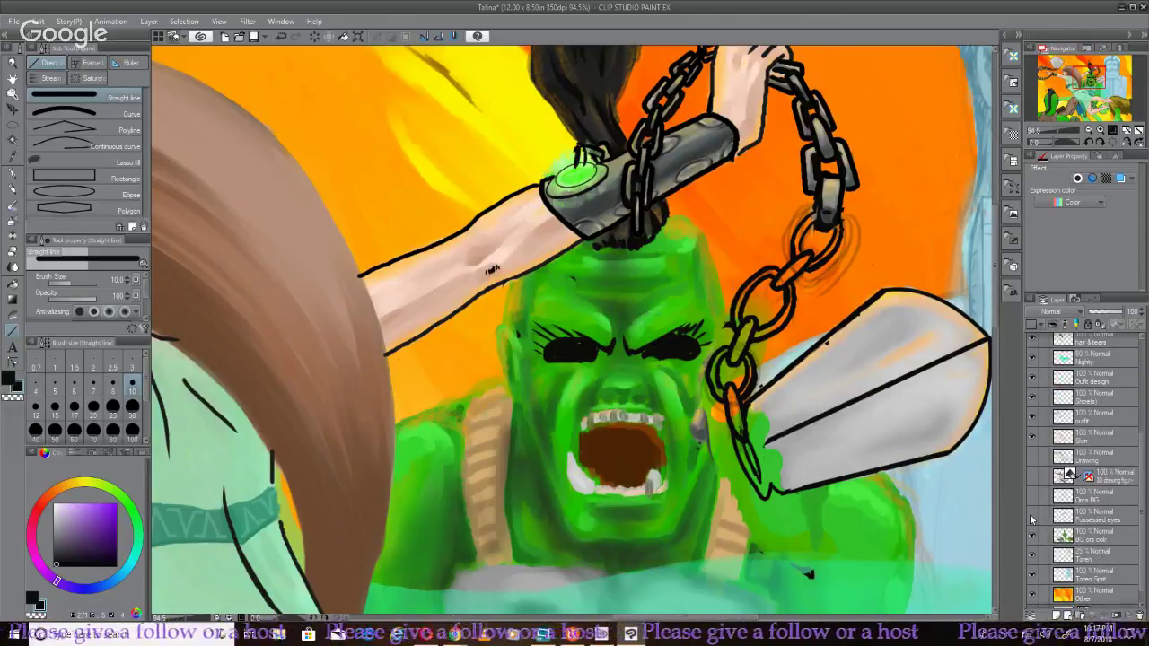
{"action": "left_click", "coordinate": [1031, 518]}
{"action": "left_click", "coordinate": [1032, 536]}
{"action": "left_click", "coordinate": [1032, 536]}
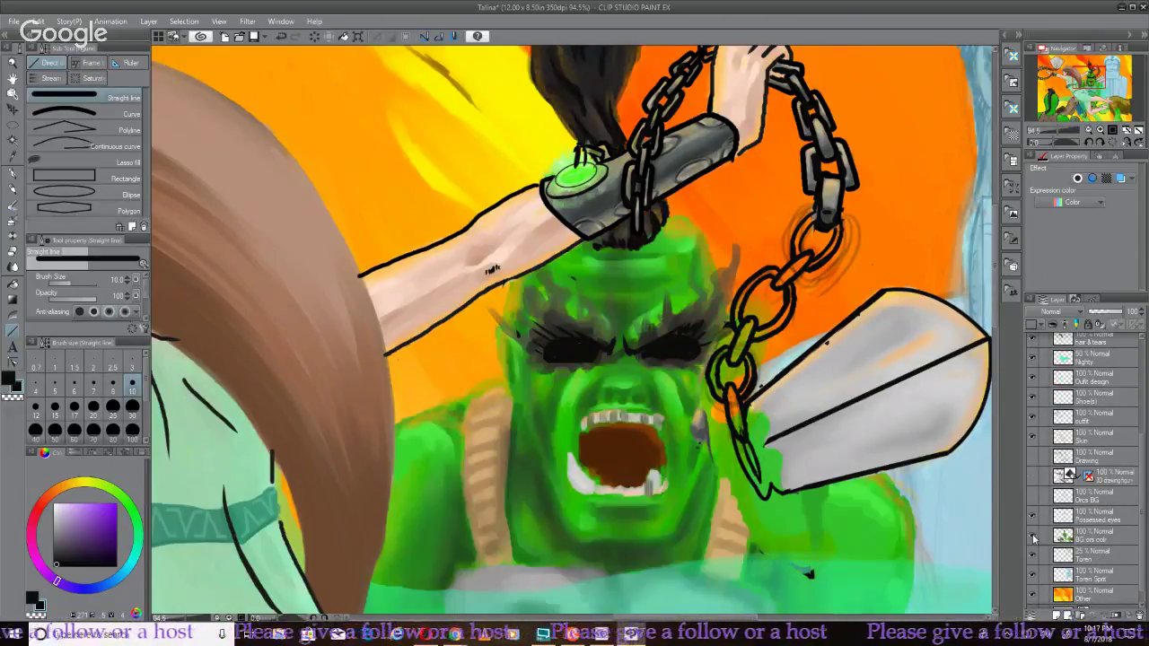
Toggle the Skin and outfit layers to check which holds the bracers, chains and blade, and make the outfit layer active
{"action": "left_click", "coordinate": [1035, 435]}
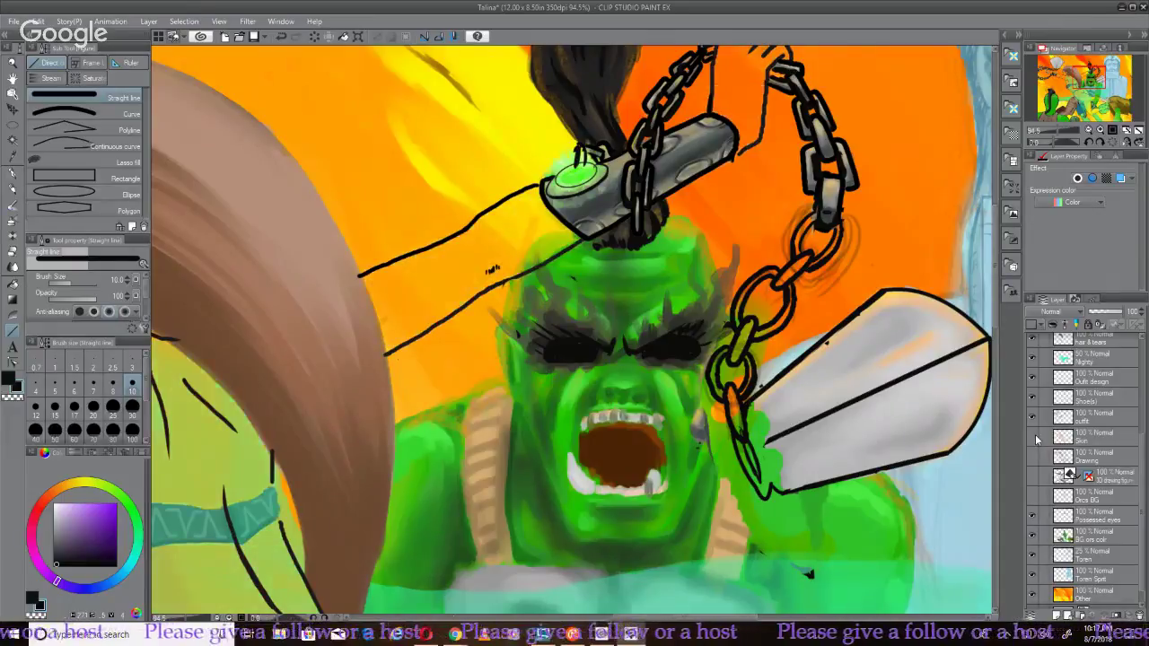
{"action": "left_click", "coordinate": [1035, 434]}
{"action": "left_click", "coordinate": [1035, 419]}
{"action": "left_click", "coordinate": [1035, 418]}
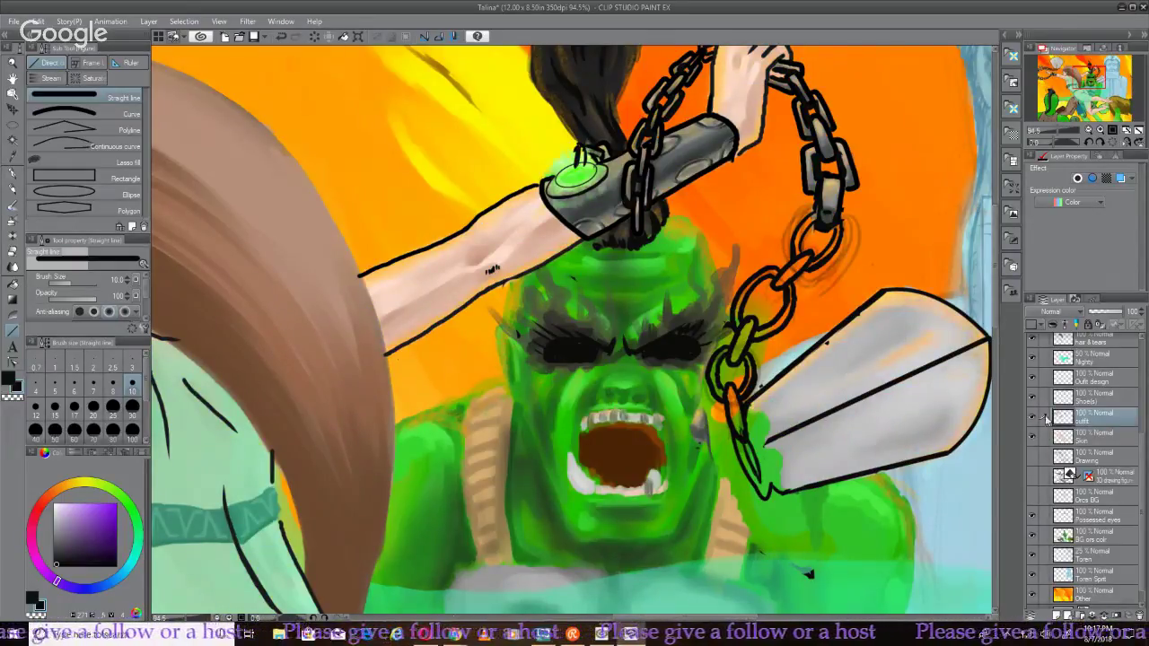
{"action": "left_click", "coordinate": [1035, 419]}
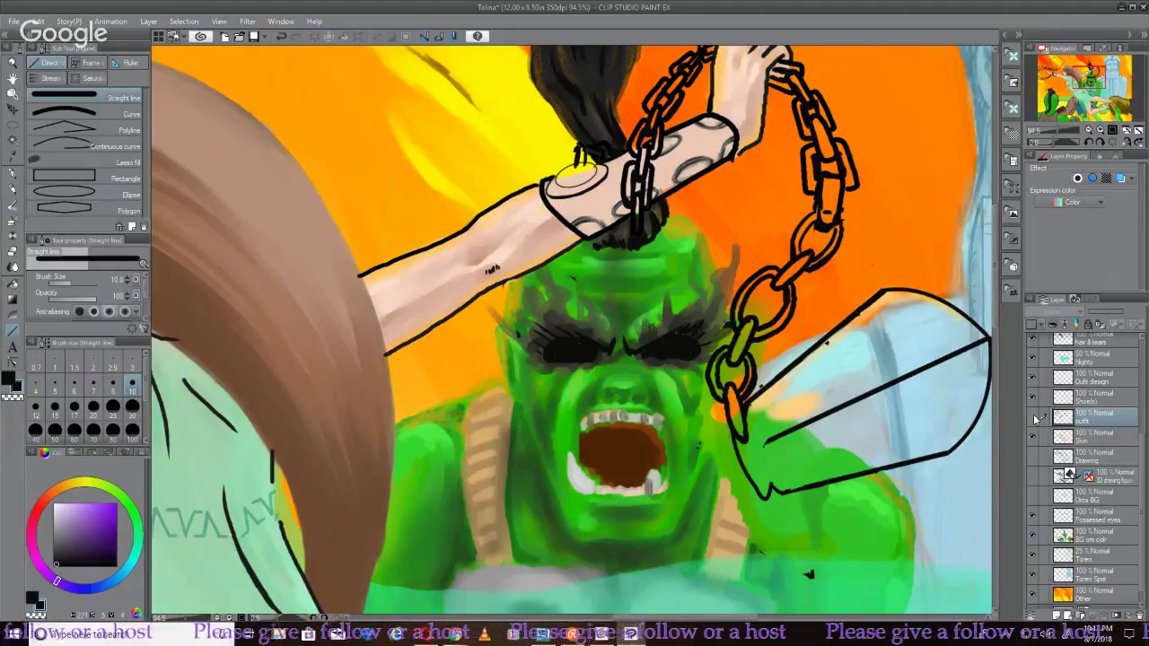
{"action": "left_click", "coordinate": [1035, 418]}
{"action": "left_click", "coordinate": [1035, 418]}
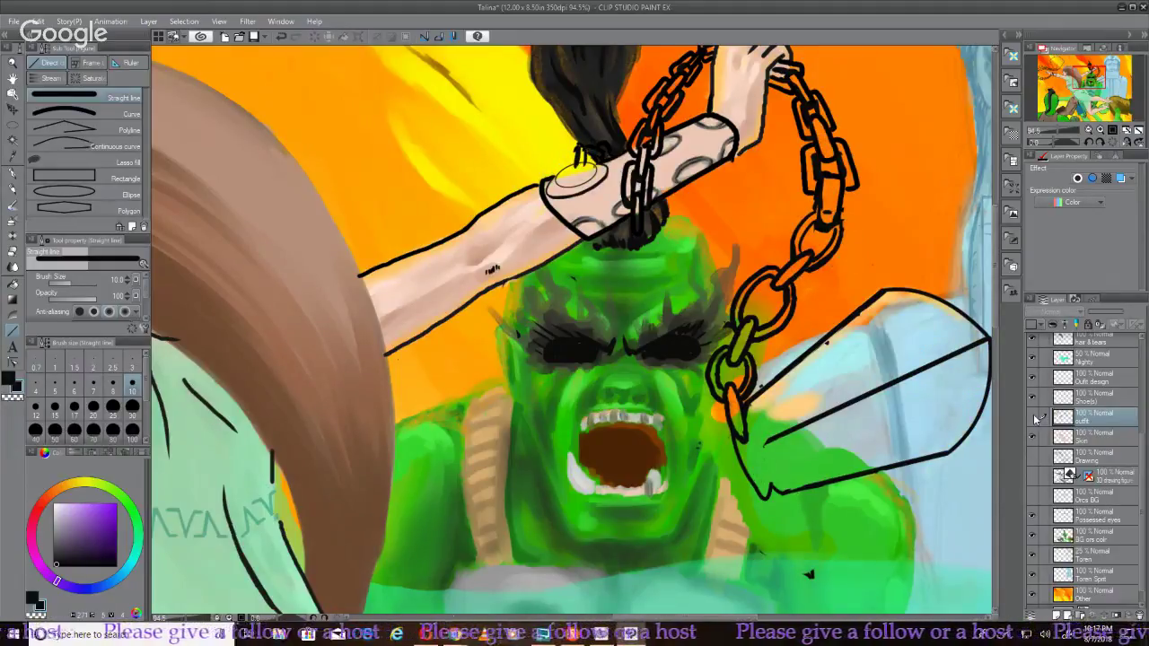
{"action": "left_click", "coordinate": [1035, 418]}
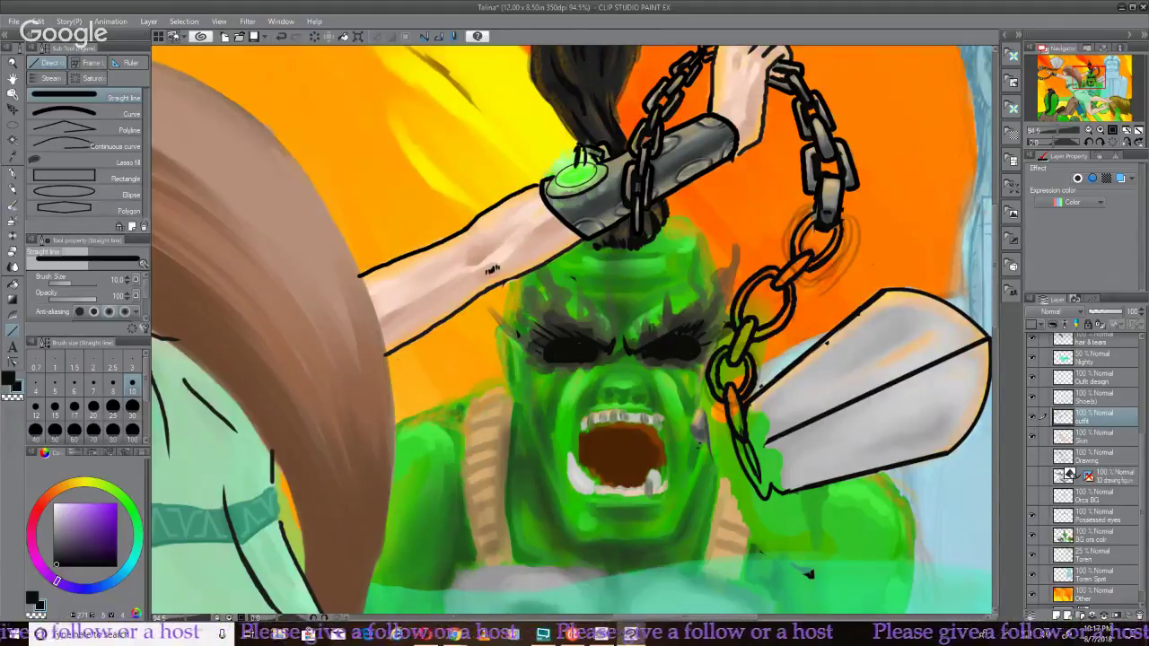
Sample the blade's light grey and paint over the green patch at its chain end with the Watercolor brush
{"action": "left_click", "coordinate": [13, 205]}
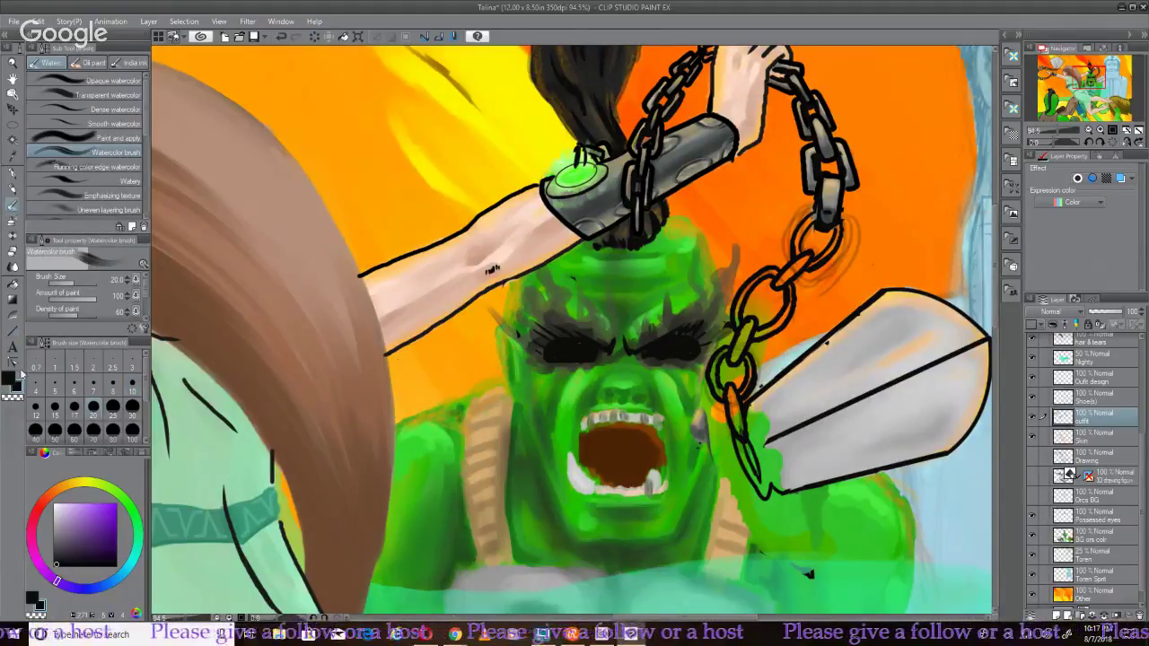
{"action": "left_click", "coordinate": [13, 383]}
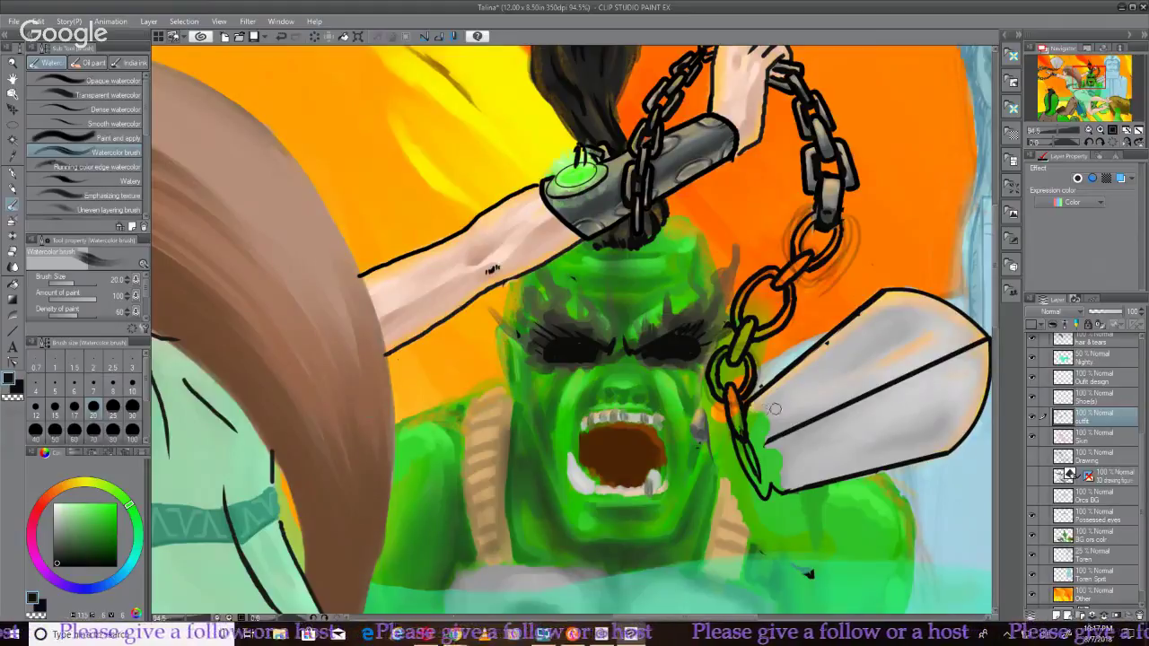
{"action": "left_click", "coordinate": [13, 157]}
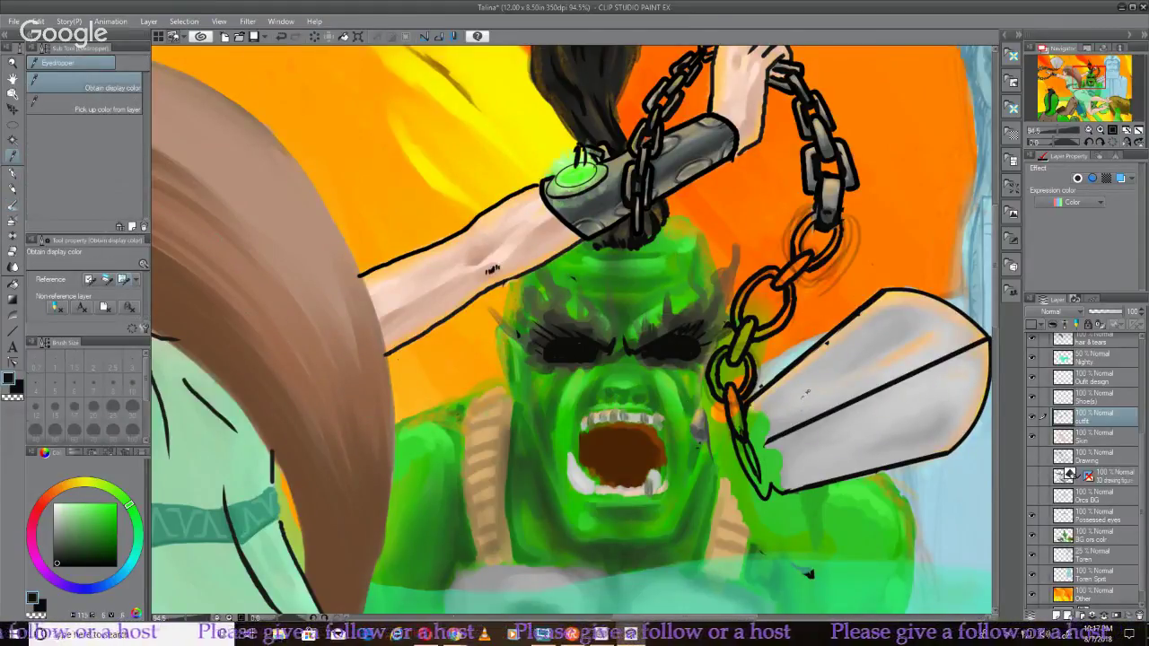
{"action": "left_click", "coordinate": [805, 392]}
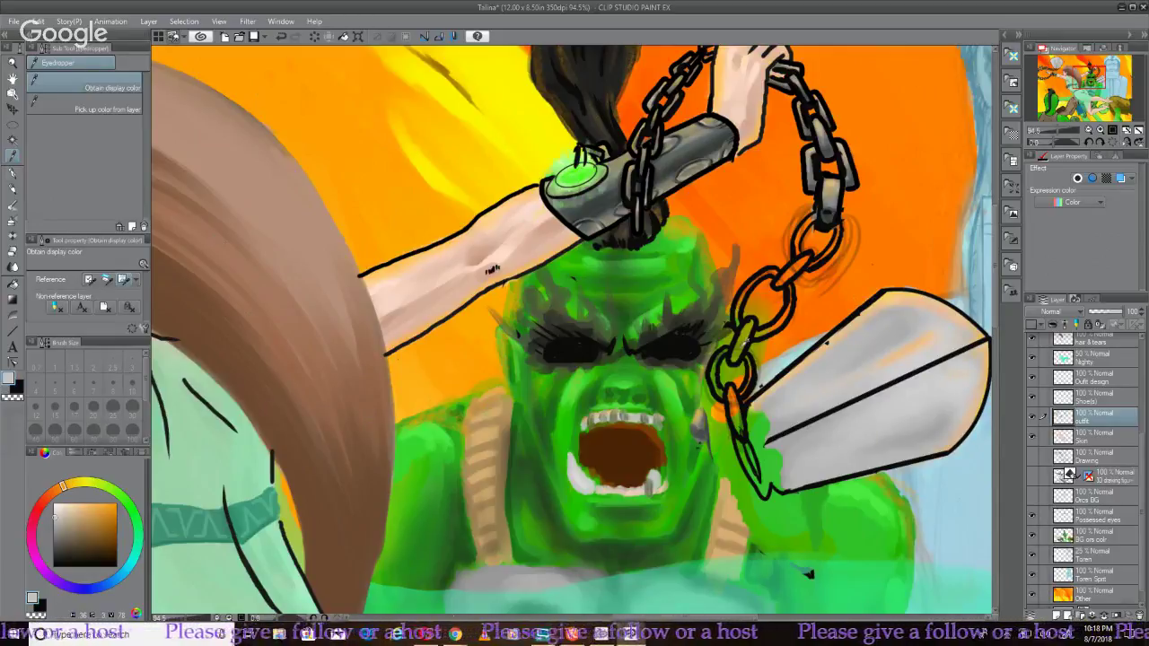
{"action": "left_click", "coordinate": [15, 206]}
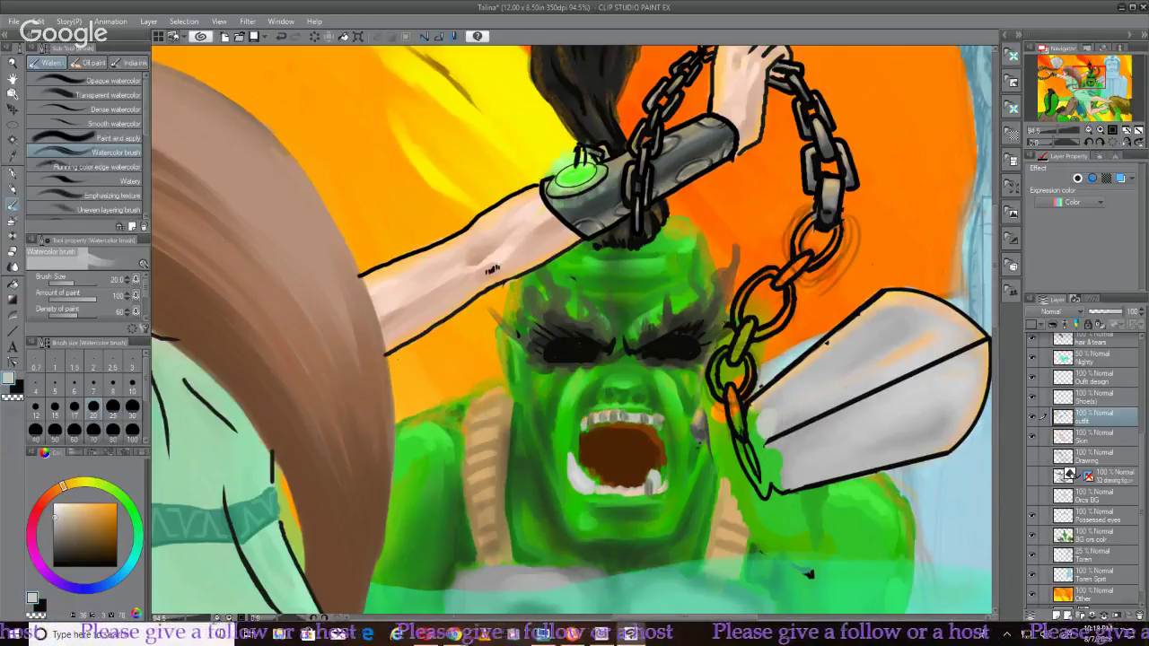
Sample a darker blade grey and fill the remaining green gap at the blade's chain end with the Watercolor brush at size 20
{"action": "left_click", "coordinate": [13, 154]}
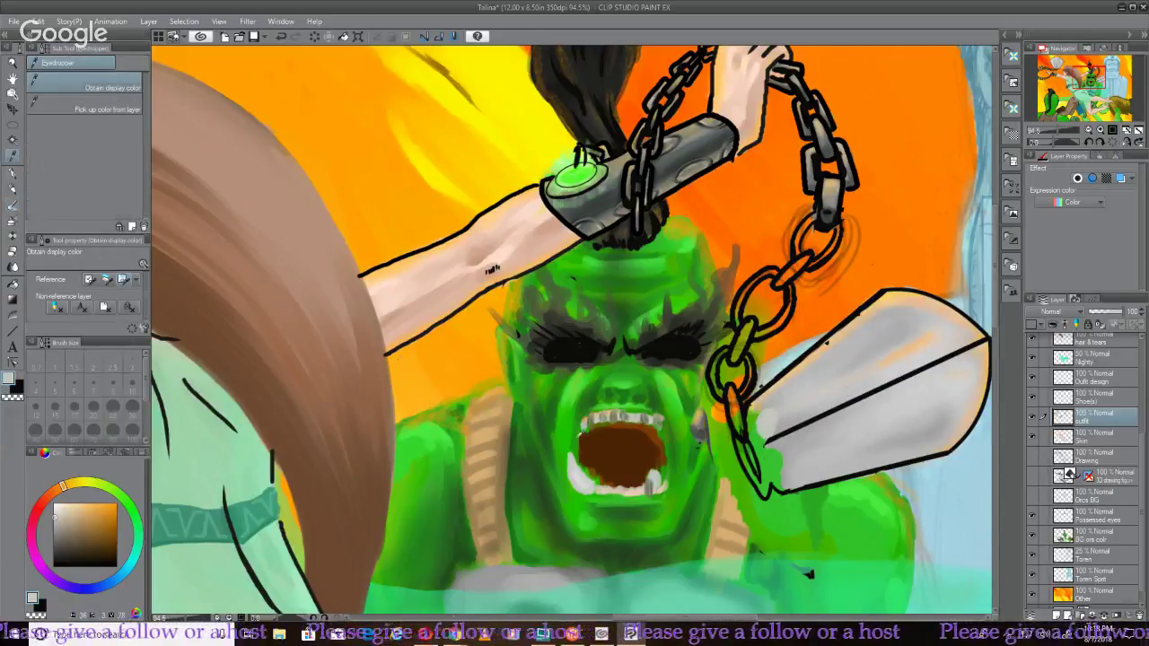
{"action": "left_click", "coordinate": [789, 418]}
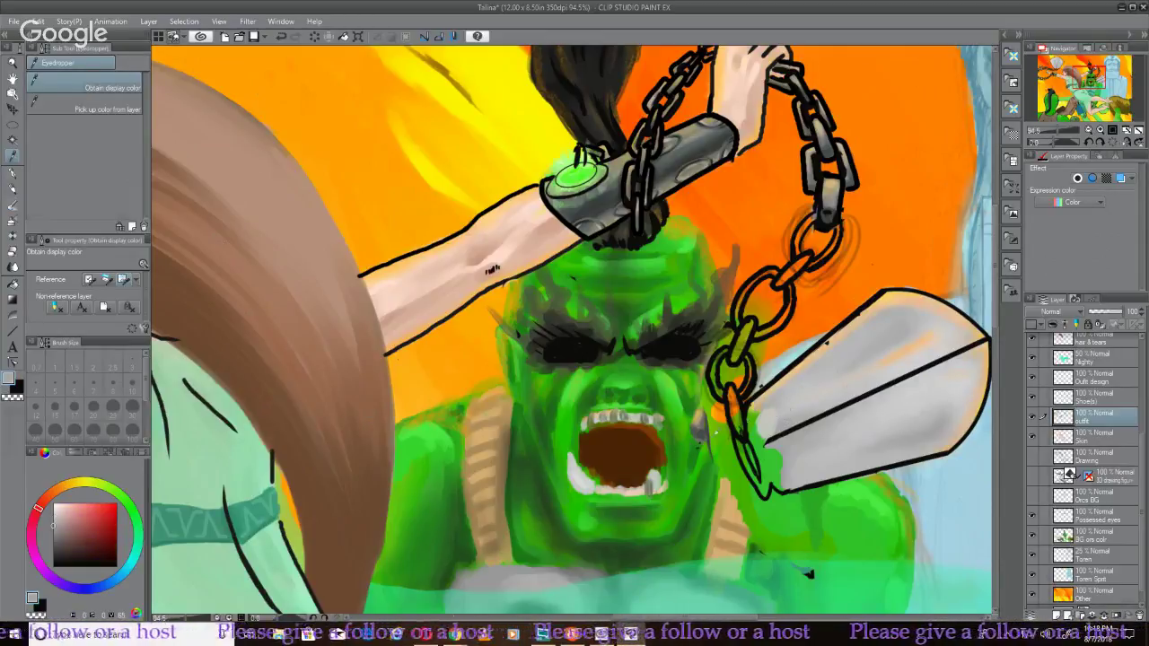
{"action": "left_click", "coordinate": [14, 205]}
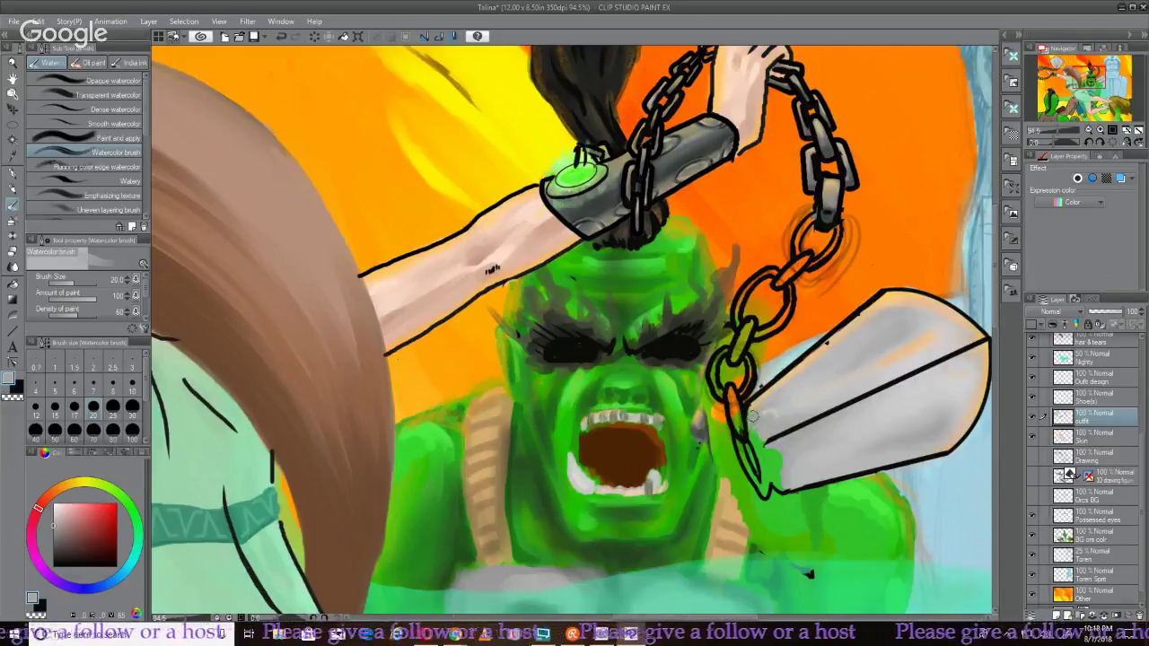
{"action": "mouse_move", "coordinate": [761, 451]}
{"action": "left_mouse_down"}
{"action": "mouse_move", "coordinate": [771, 462]}
{"action": "mouse_move", "coordinate": [784, 485]}
{"action": "mouse_move", "coordinate": [775, 452]}
{"action": "left_mouse_up"}
{"action": "key", "text": "ctrl+z"}
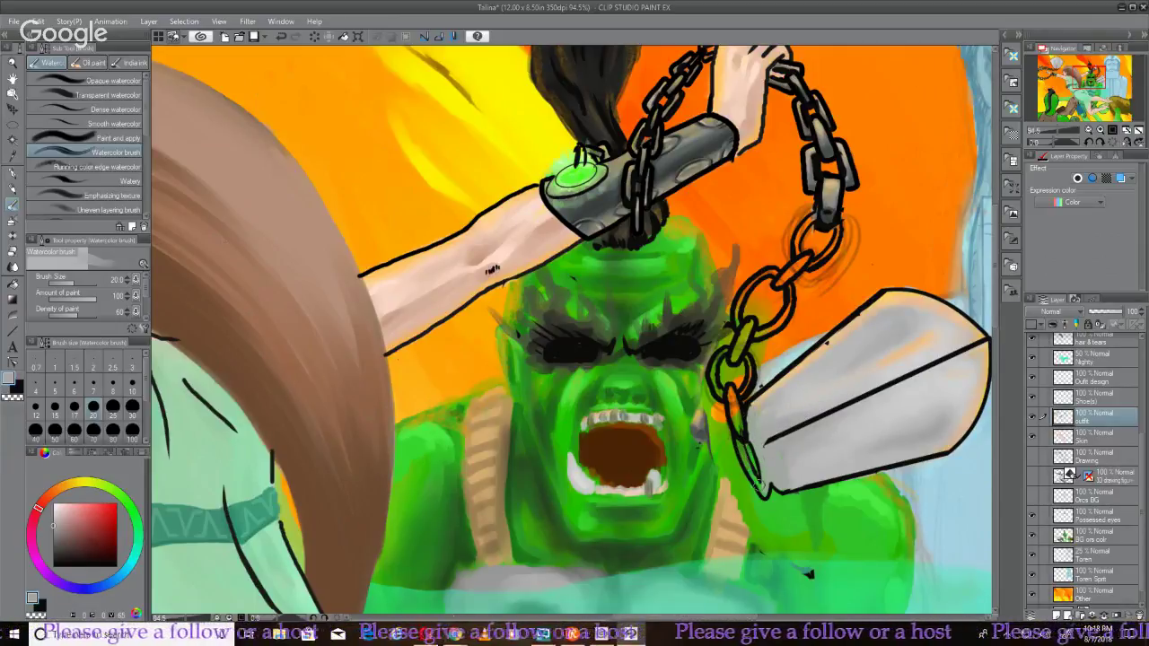
{"action": "mouse_move", "coordinate": [740, 445]}
{"action": "left_mouse_down"}
{"action": "mouse_move", "coordinate": [761, 486]}
{"action": "mouse_move", "coordinate": [742, 436]}
{"action": "mouse_move", "coordinate": [756, 479]}
{"action": "mouse_move", "coordinate": [756, 447]}
{"action": "left_mouse_up"}
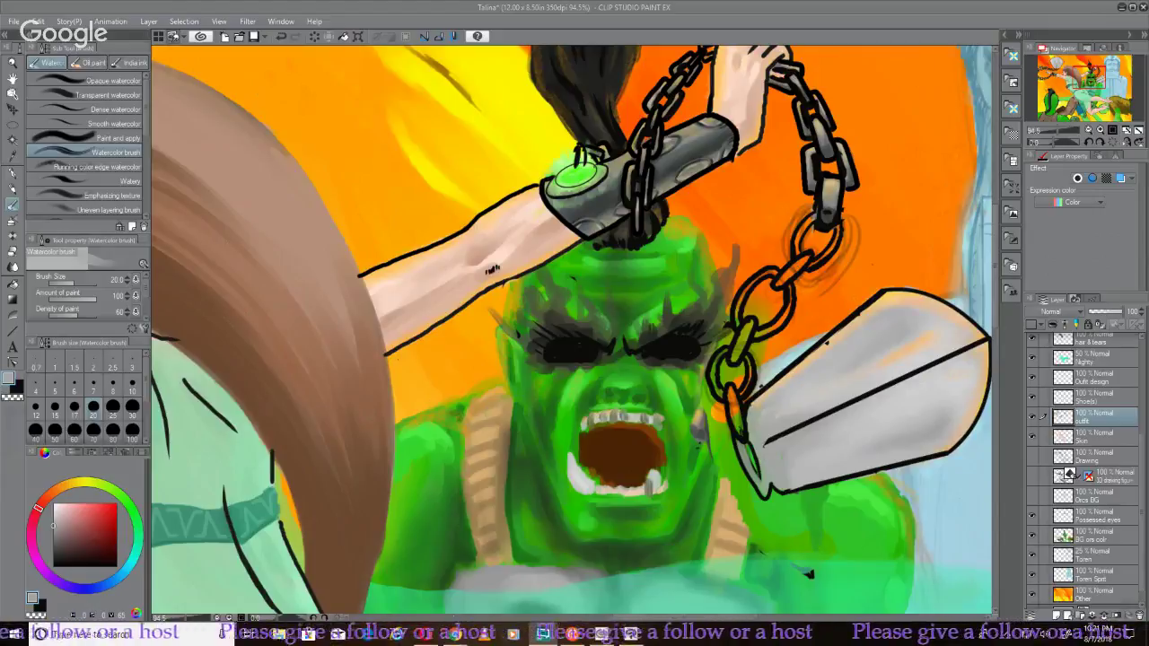
Check the outfit layer around the woman's other chained arm and paint the oval ring at that blade's base grey
{"action": "left_click_drag", "start_coordinate": [575, 359], "coordinate": [920, 269]}
{"action": "scroll", "coordinate": [574, 323], "scroll_direction": "down", "scroll_amount": 5}
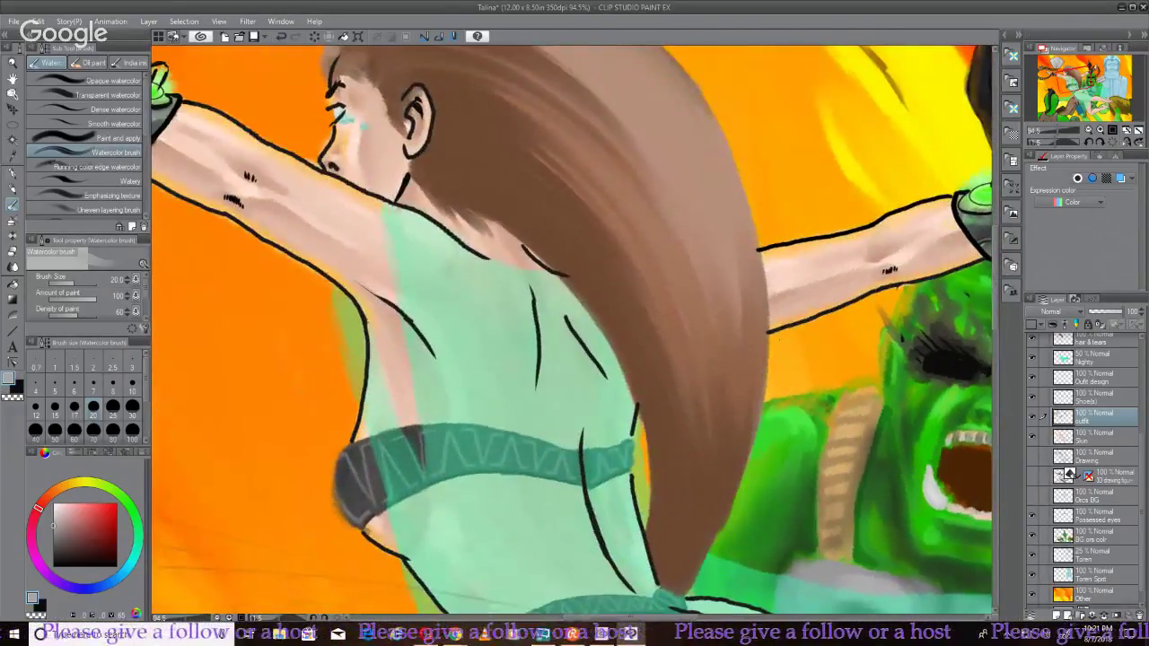
{"action": "scroll", "coordinate": [575, 323], "scroll_direction": "up", "scroll_amount": 1}
{"action": "scroll", "coordinate": [329, 275], "scroll_direction": "up", "scroll_amount": 5}
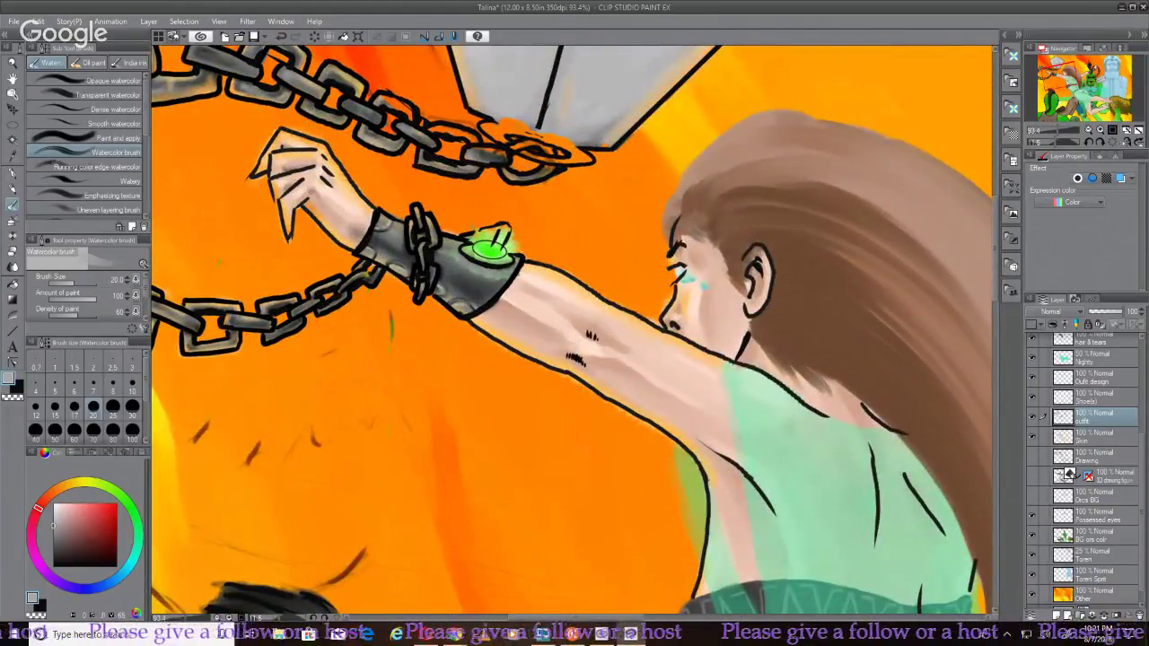
{"action": "left_click", "coordinate": [1031, 416]}
{"action": "left_click", "coordinate": [1031, 416]}
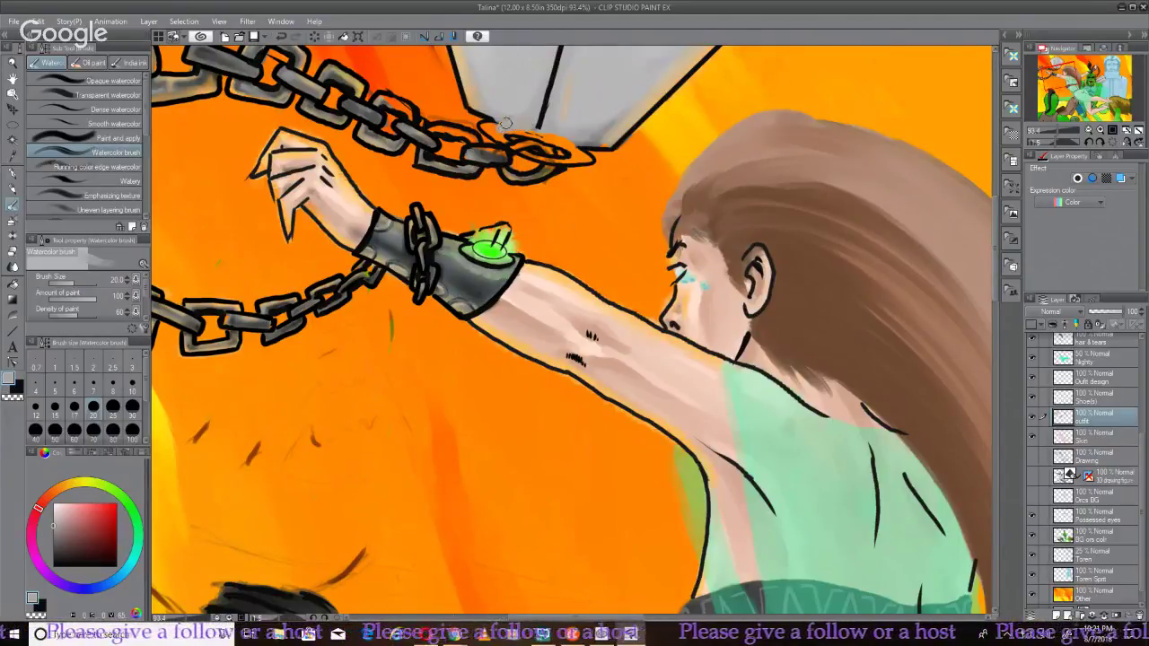
{"action": "mouse_move", "coordinate": [510, 121]}
{"action": "left_mouse_down"}
{"action": "mouse_move", "coordinate": [568, 144]}
{"action": "mouse_move", "coordinate": [499, 127]}
{"action": "left_mouse_up"}
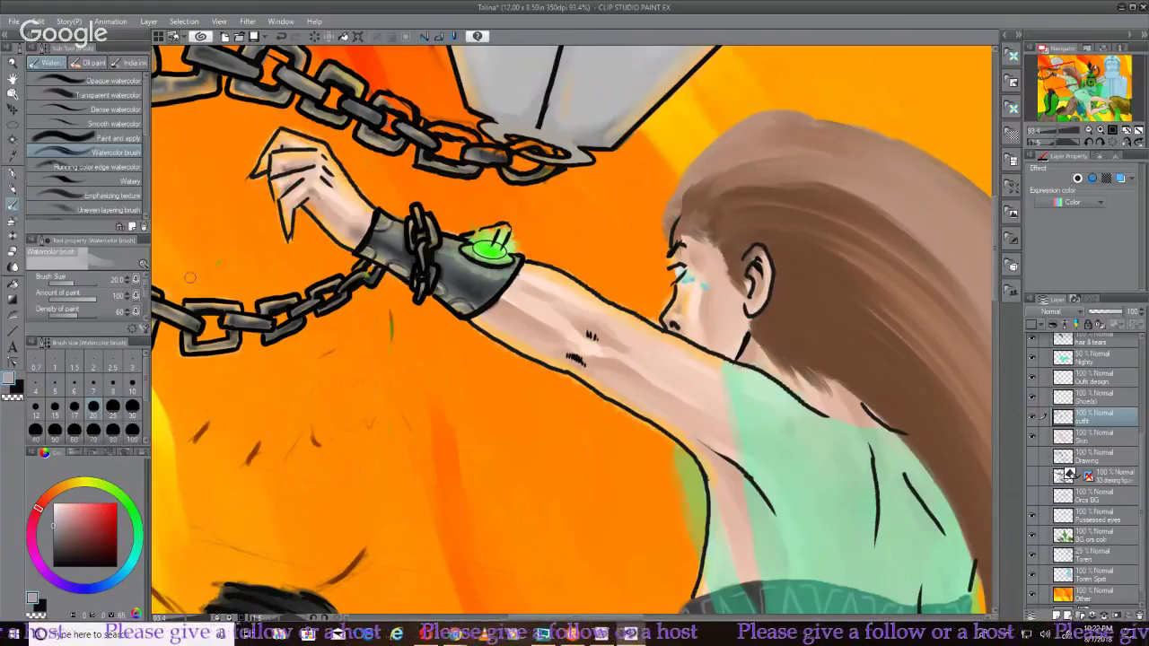
Set the Watercolor brush size to 16 and paint the unpainted chain links near the oval ring grey, checking them against the outfit layer
{"action": "left_click", "coordinate": [117, 280]}
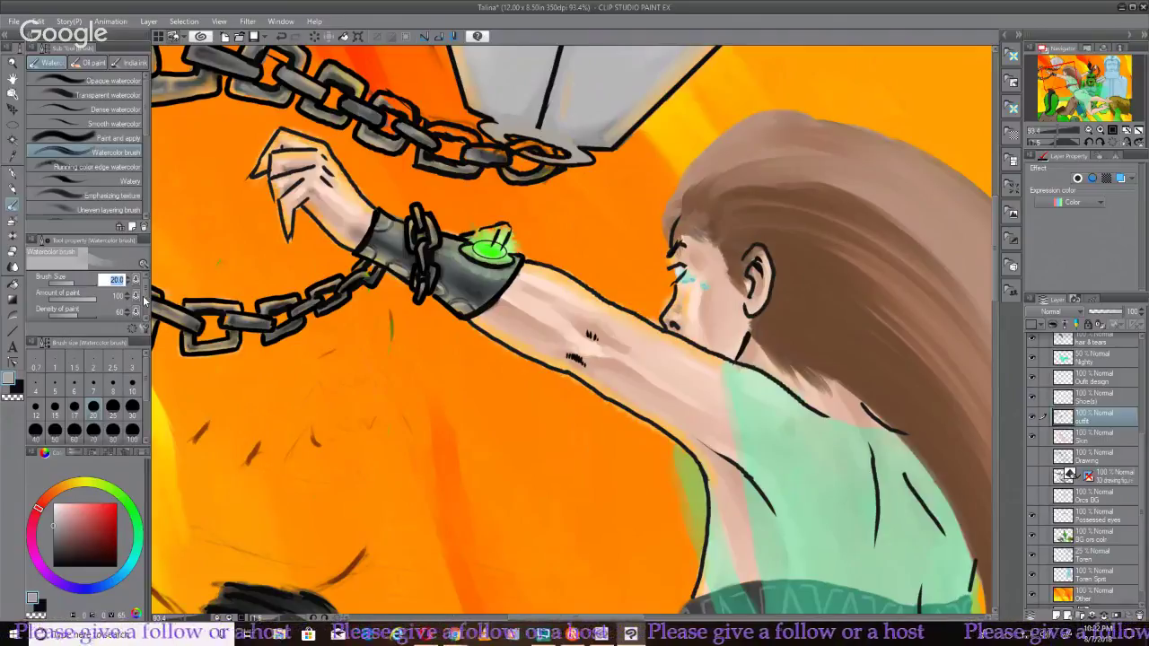
{"action": "type", "text": "16"}
{"action": "key", "text": "Return"}
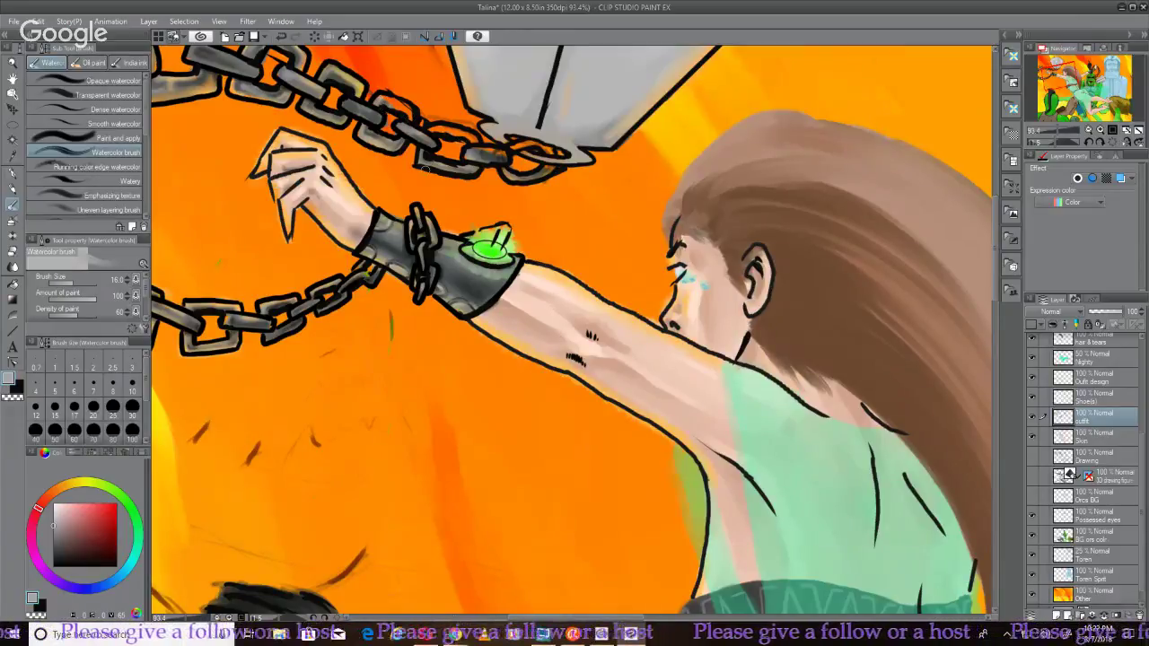
{"action": "left_click", "coordinate": [1032, 417]}
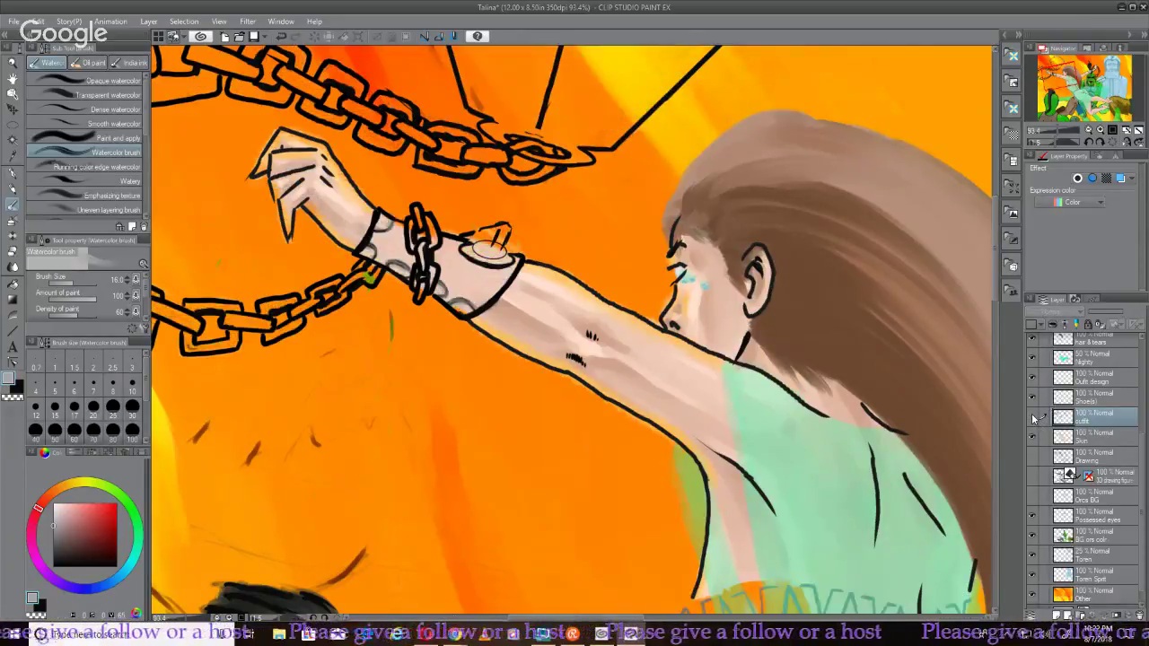
{"action": "left_click", "coordinate": [1033, 418]}
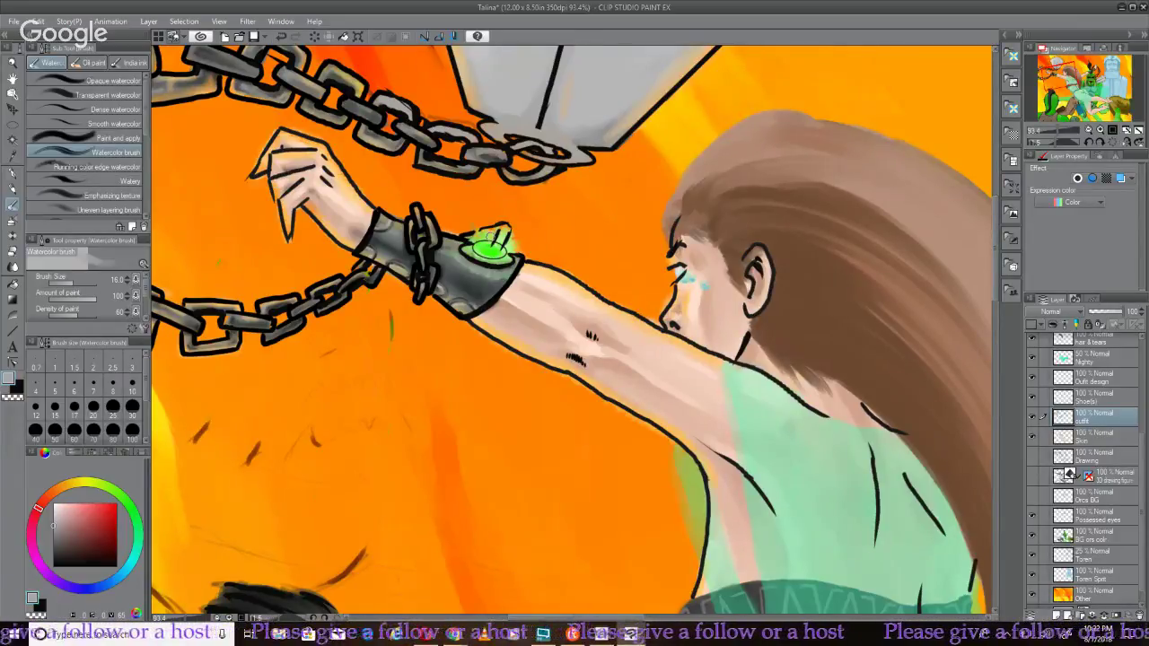
Paint the orange and green chain links between the orc and the blade grey, choosing a darker grey for shading
{"action": "scroll", "coordinate": [489, 247], "scroll_direction": "down", "scroll_amount": 5}
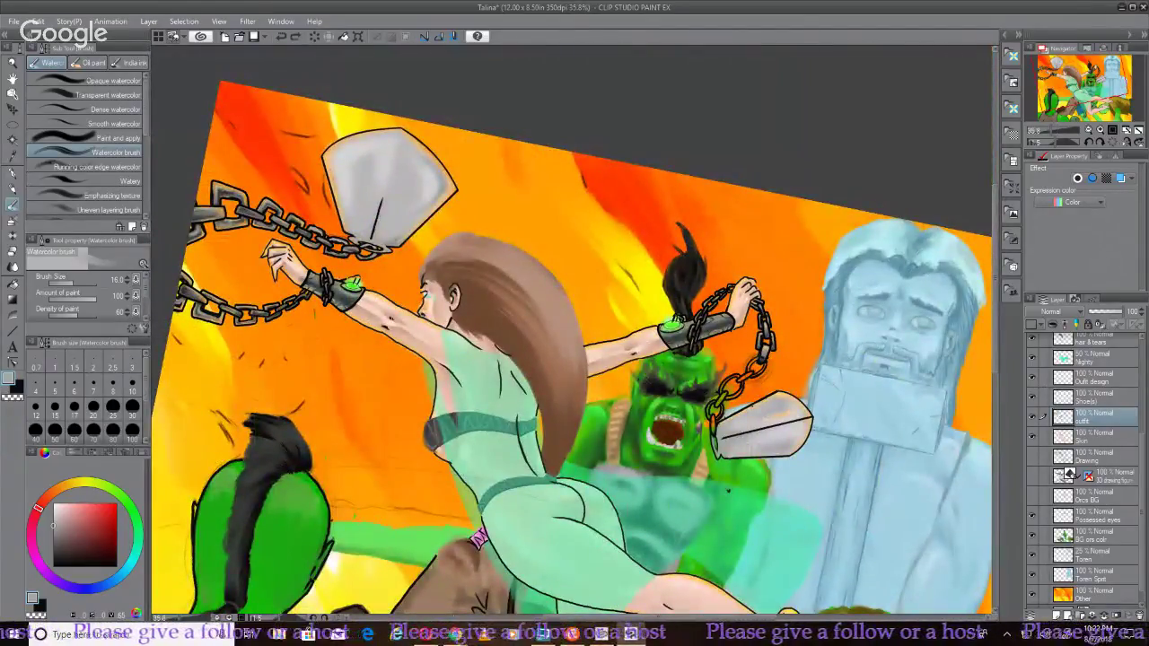
{"action": "scroll", "coordinate": [589, 333], "scroll_direction": "up", "scroll_amount": 2}
{"action": "scroll", "coordinate": [790, 549], "scroll_direction": "up", "scroll_amount": 1}
{"action": "left_click_drag", "start_coordinate": [790, 549], "coordinate": [460, 532]}
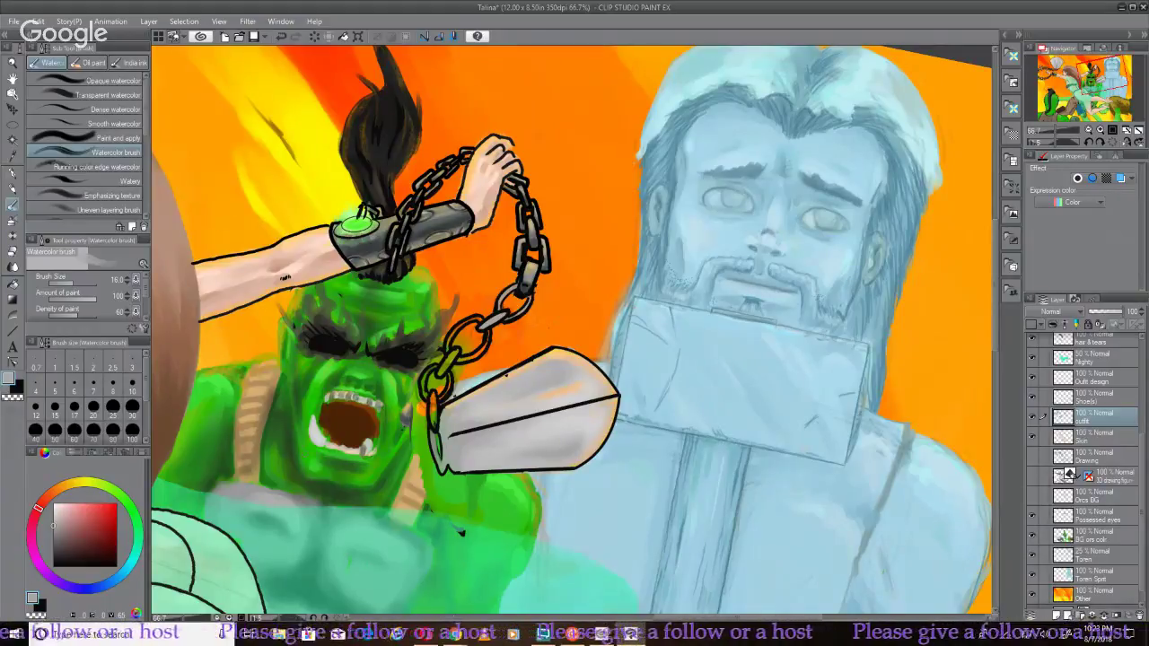
{"action": "left_click_drag", "start_coordinate": [67, 526], "coordinate": [53, 527]}
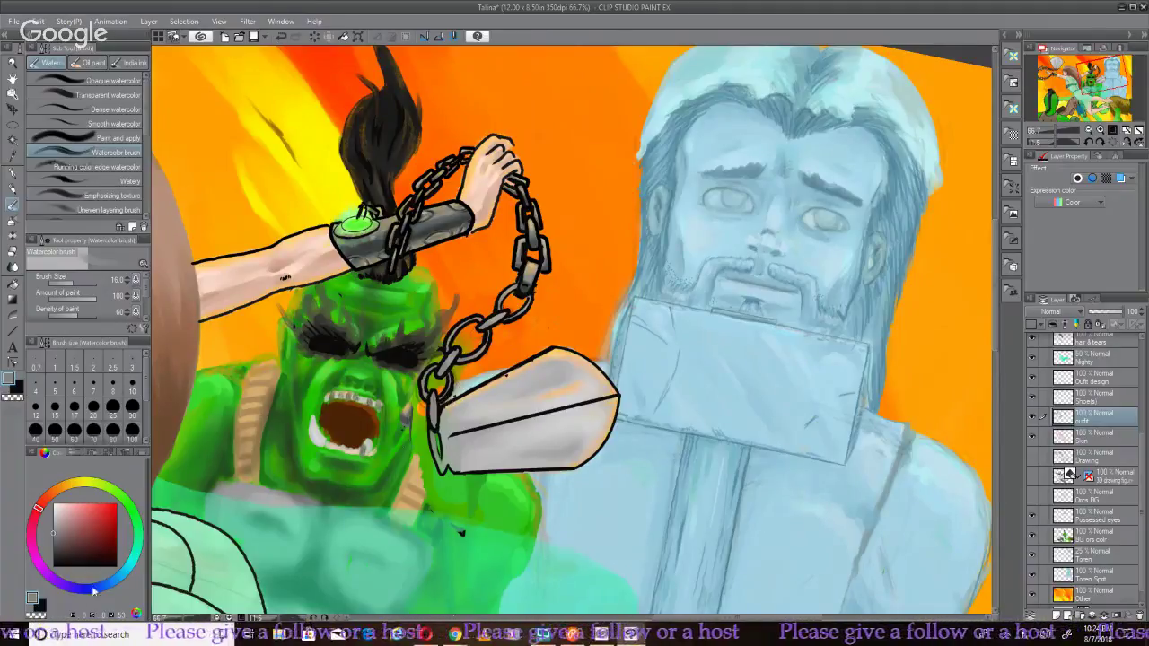
{"action": "left_click", "coordinate": [121, 455]}
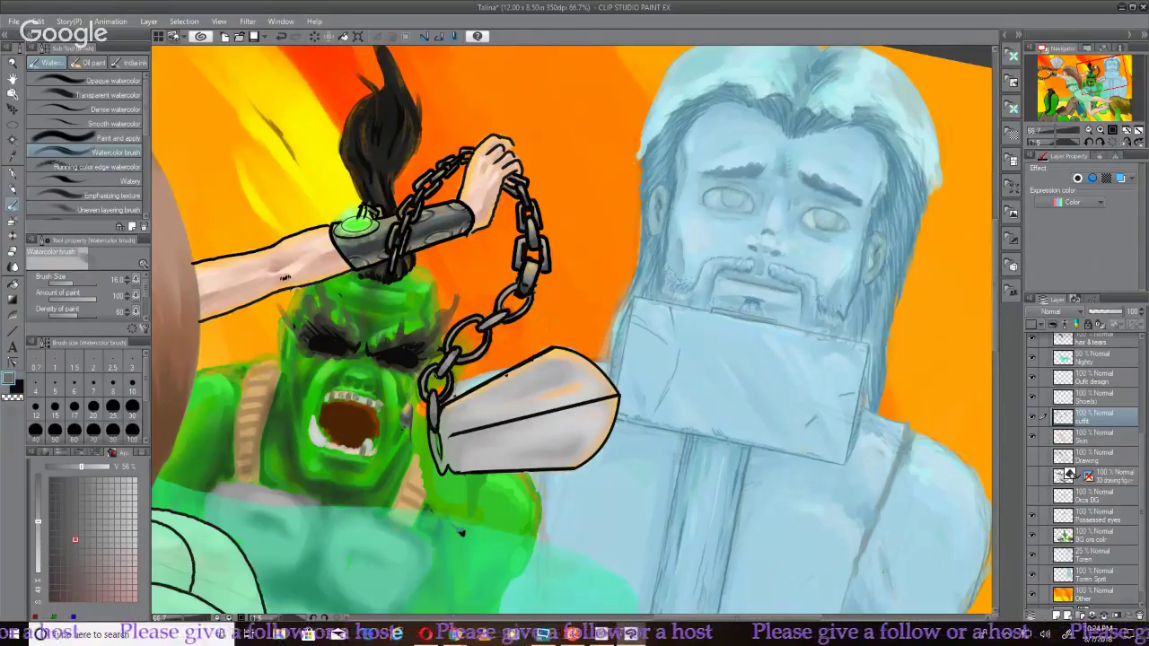
Set the Watercolor brush size to 12 and shade the oval ring at the other blade's base with adjusted mid greys
{"action": "left_click_drag", "start_coordinate": [459, 532], "coordinate": [449, 455]}
{"action": "scroll", "coordinate": [449, 456], "scroll_direction": "up", "scroll_amount": 3}
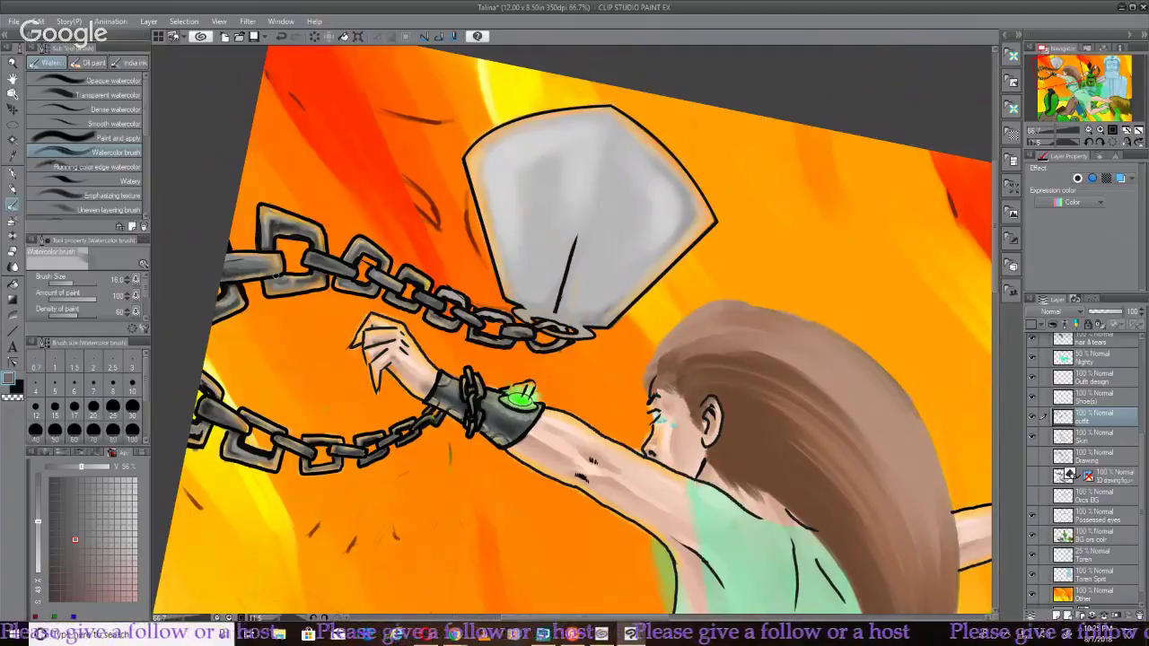
{"action": "scroll", "coordinate": [440, 404], "scroll_direction": "up", "scroll_amount": 5}
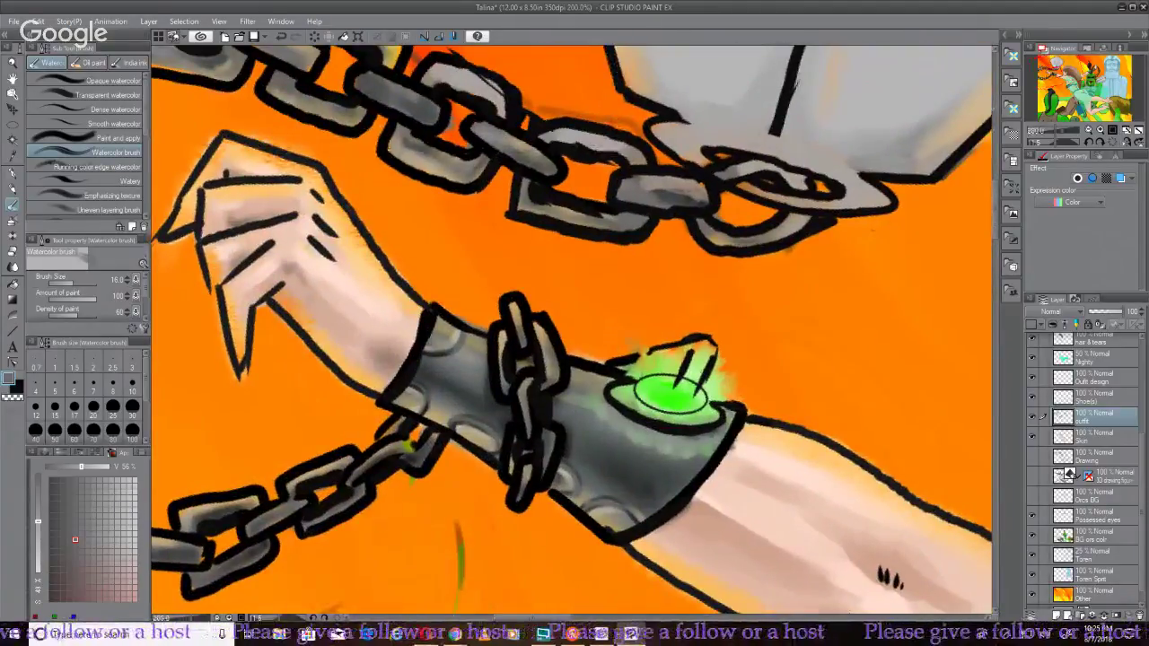
{"action": "scroll", "coordinate": [628, 225], "scroll_direction": "up", "scroll_amount": 3}
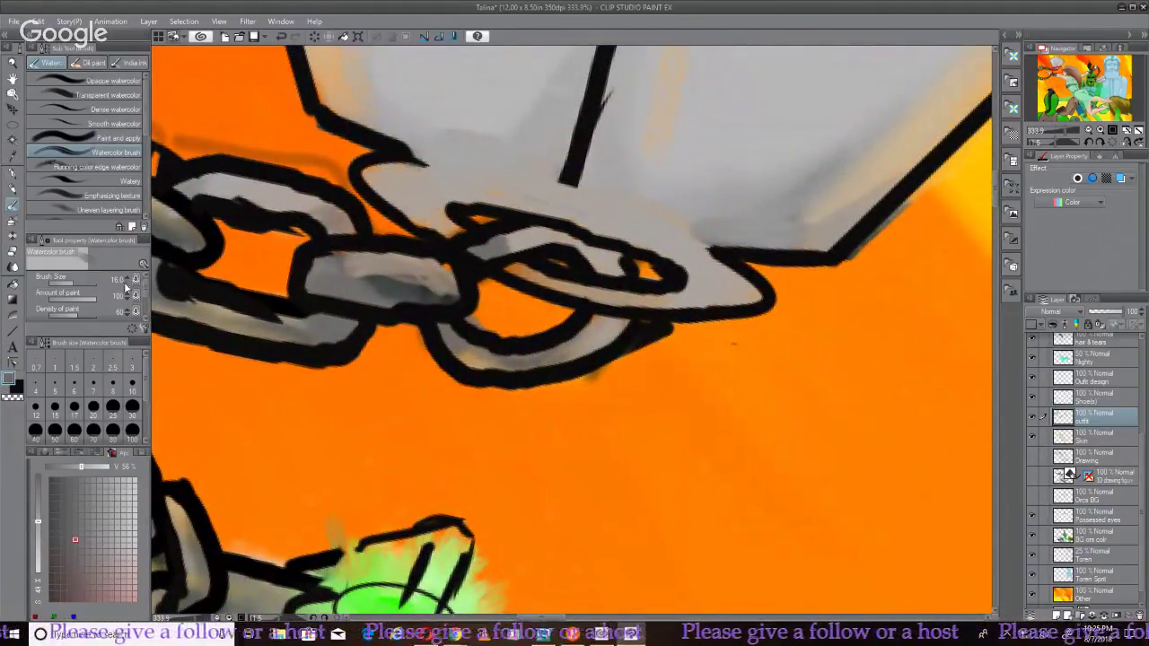
{"action": "left_click", "coordinate": [118, 279]}
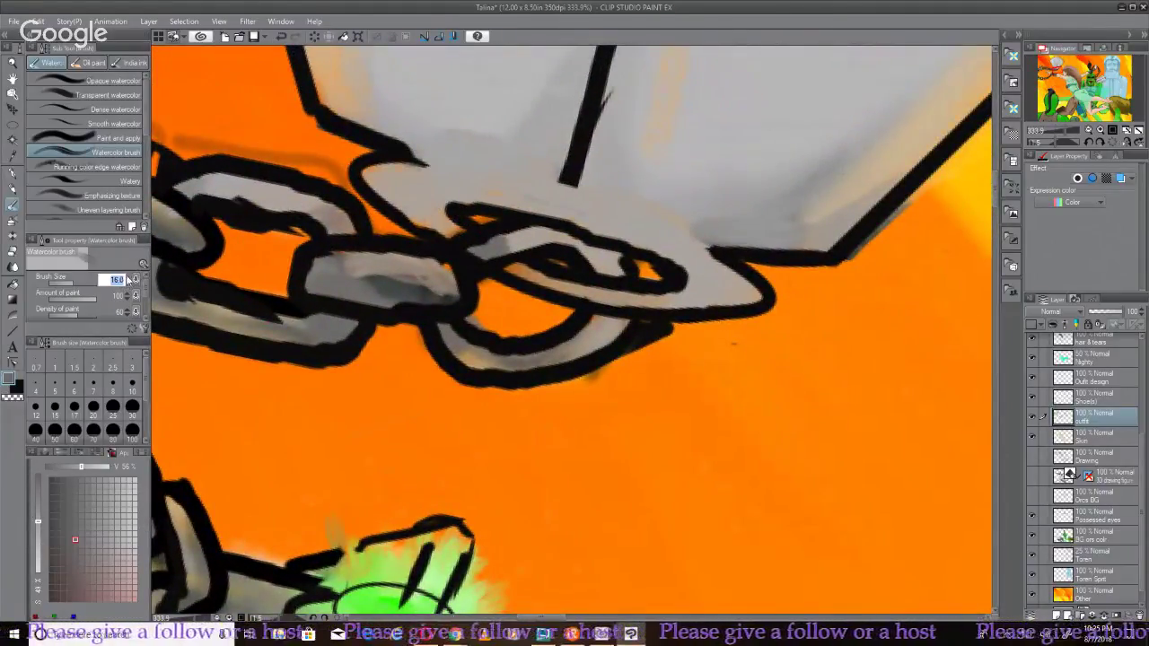
{"action": "left_click", "coordinate": [81, 539]}
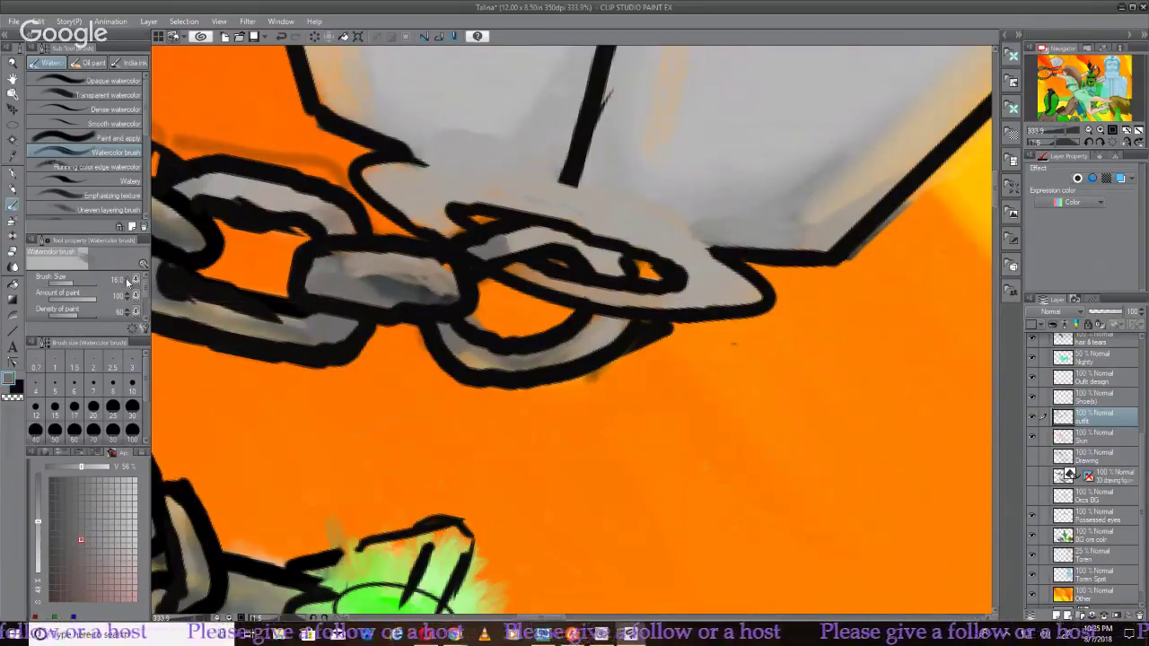
{"action": "left_click", "coordinate": [118, 279]}
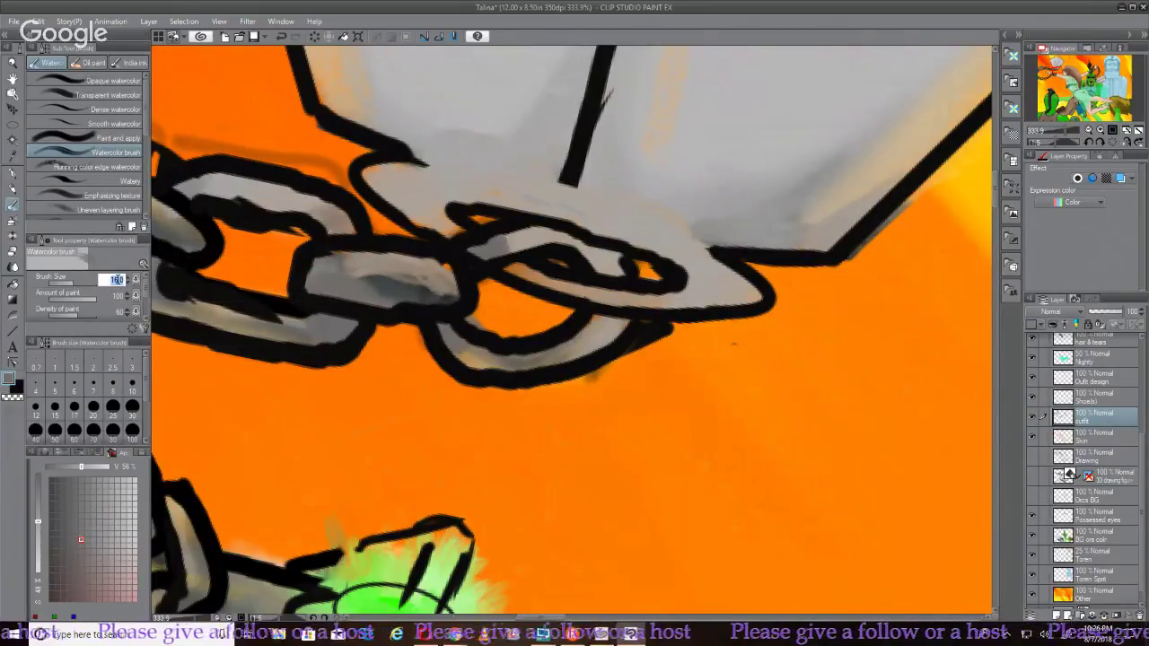
{"action": "type", "text": "12"}
{"action": "key", "text": "Return"}
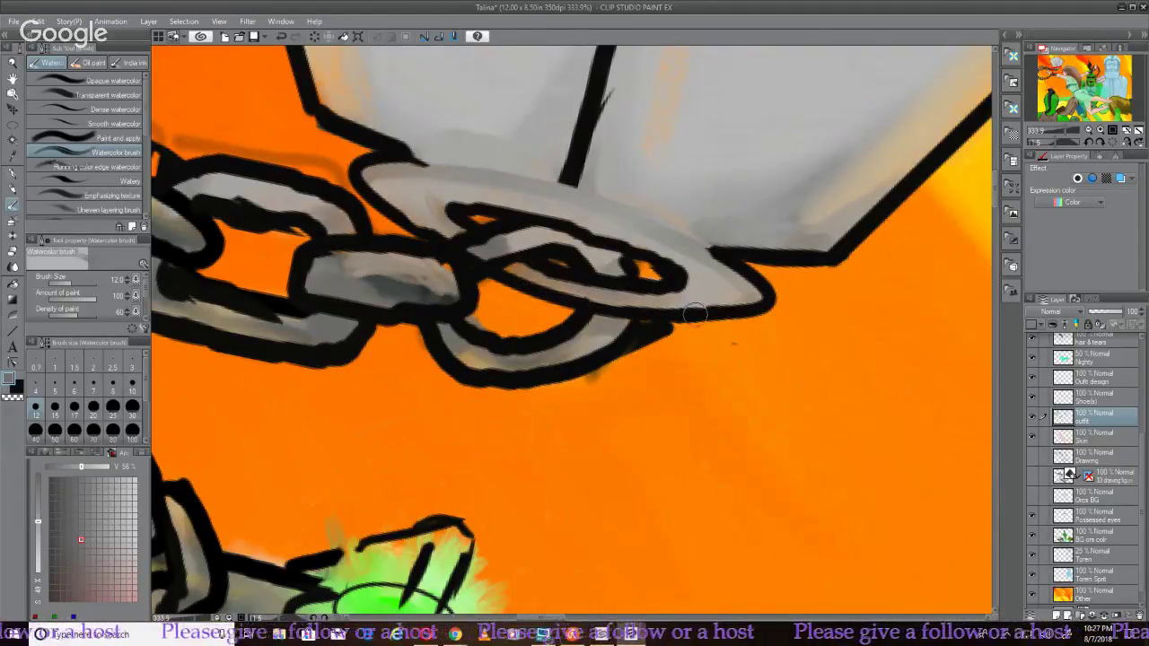
{"action": "left_click", "coordinate": [88, 533]}
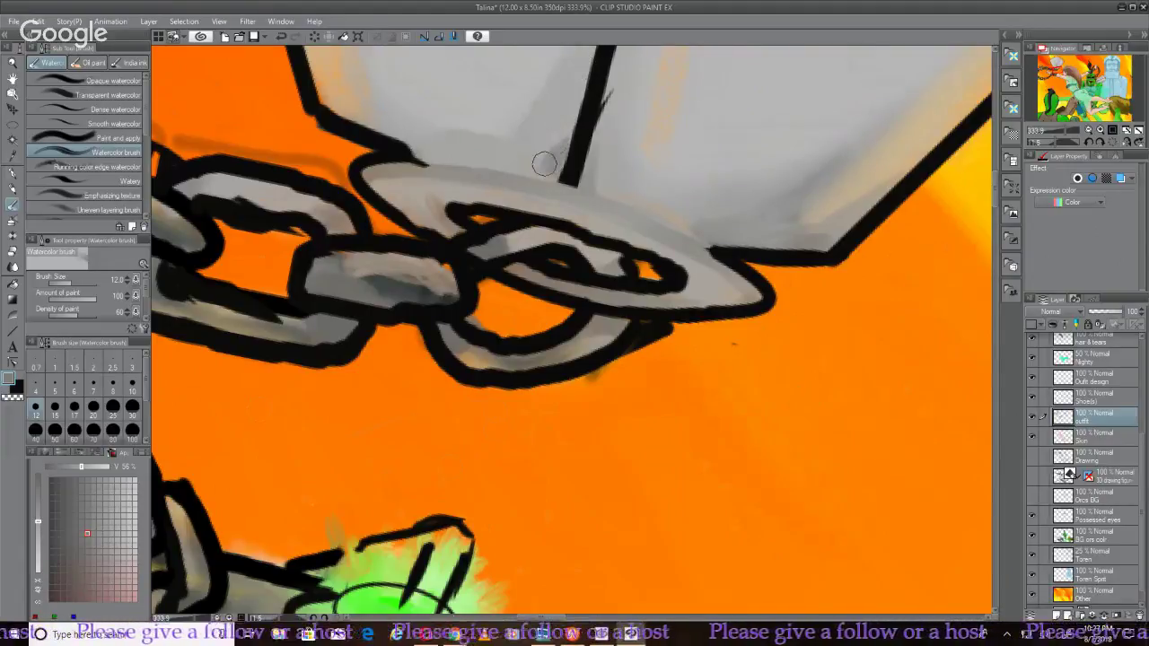
Shade the large grey blade beside its centre line with a darker grey, just above the oval ring
{"action": "mouse_move", "coordinate": [494, 142]}
{"action": "left_mouse_down"}
{"action": "mouse_move", "coordinate": [546, 93]}
{"action": "mouse_move", "coordinate": [496, 134]}
{"action": "mouse_move", "coordinate": [527, 99]}
{"action": "mouse_move", "coordinate": [499, 140]}
{"action": "mouse_move", "coordinate": [536, 84]}
{"action": "mouse_move", "coordinate": [472, 127]}
{"action": "mouse_move", "coordinate": [518, 128]}
{"action": "mouse_move", "coordinate": [512, 139]}
{"action": "mouse_move", "coordinate": [542, 84]}
{"action": "mouse_move", "coordinate": [473, 140]}
{"action": "mouse_move", "coordinate": [508, 126]}
{"action": "mouse_move", "coordinate": [482, 131]}
{"action": "mouse_move", "coordinate": [529, 69]}
{"action": "left_mouse_up"}
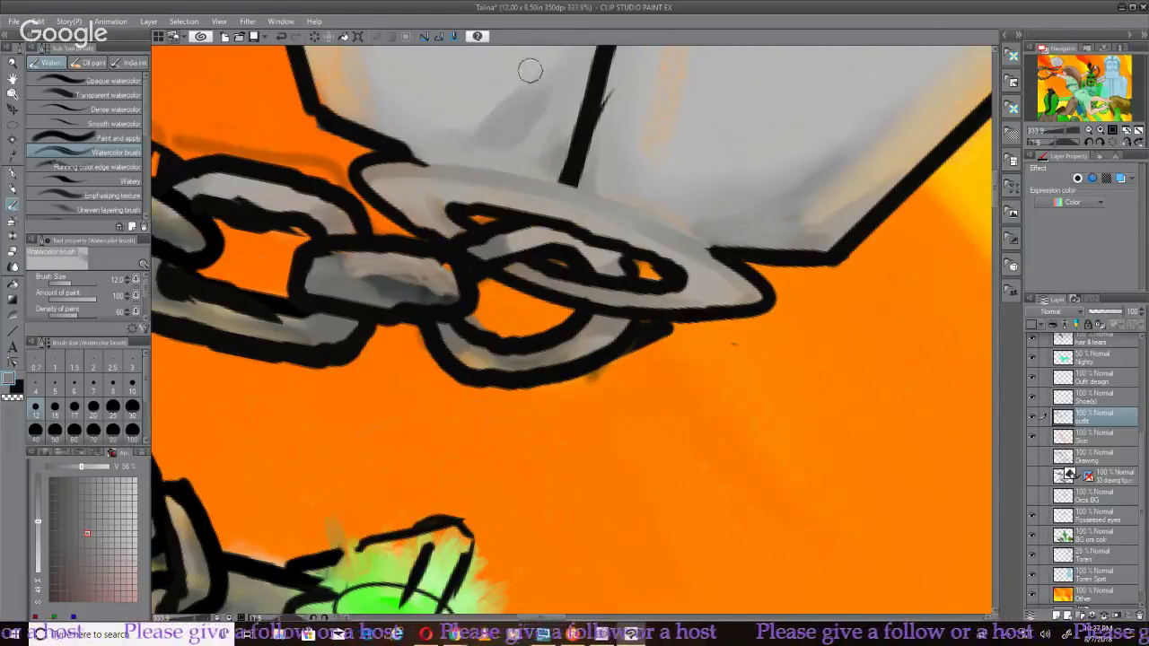
{"action": "key", "text": "ctrl+minus"}
{"action": "key", "text": "ctrl+minus"}
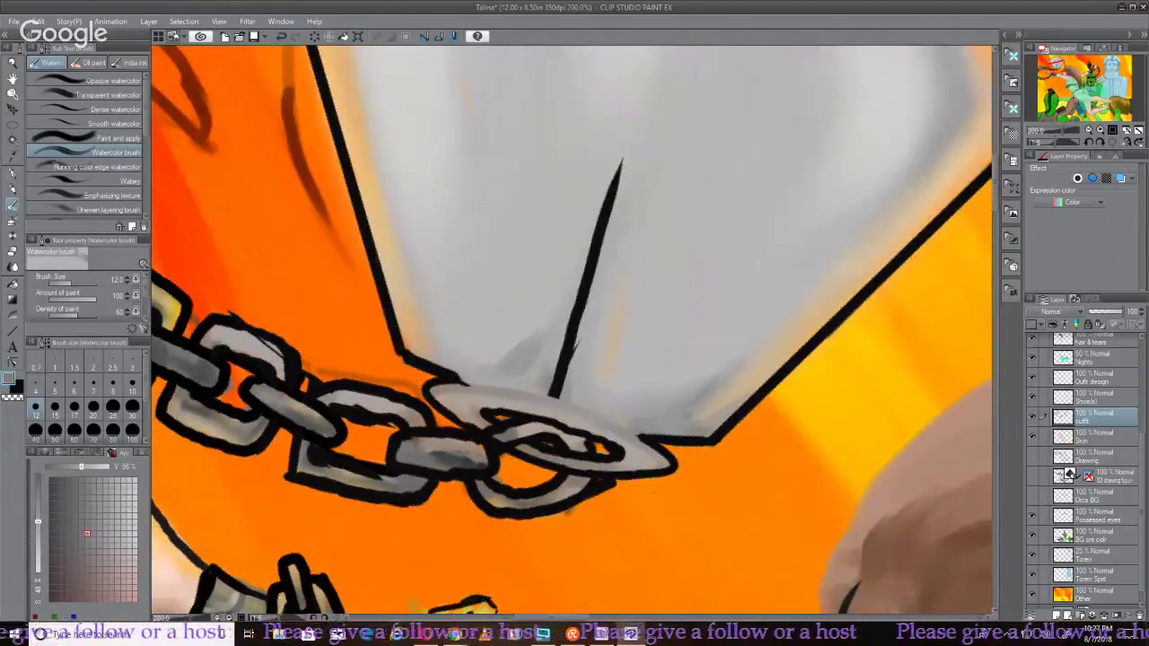
{"action": "scroll", "coordinate": [572, 330], "scroll_direction": "down", "scroll_amount": 3}
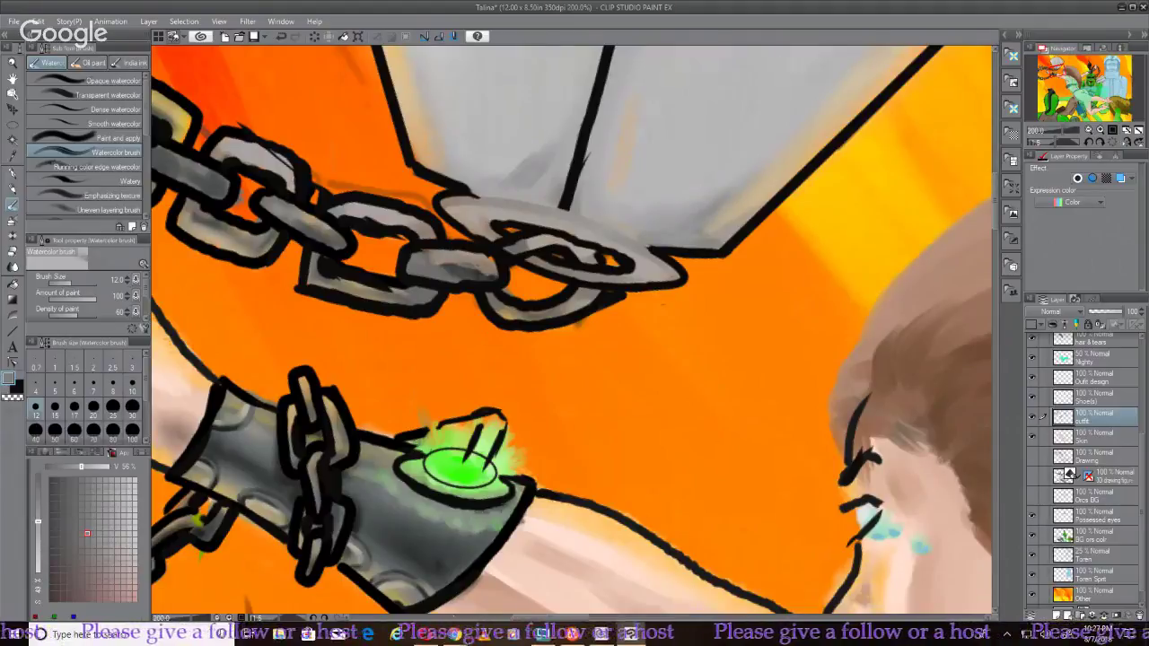
Try a light grey stroke along the centre line of the blade beside the orc, and undo it
{"action": "key", "text": "ctrl+minus"}
{"action": "key", "text": "ctrl+minus"}
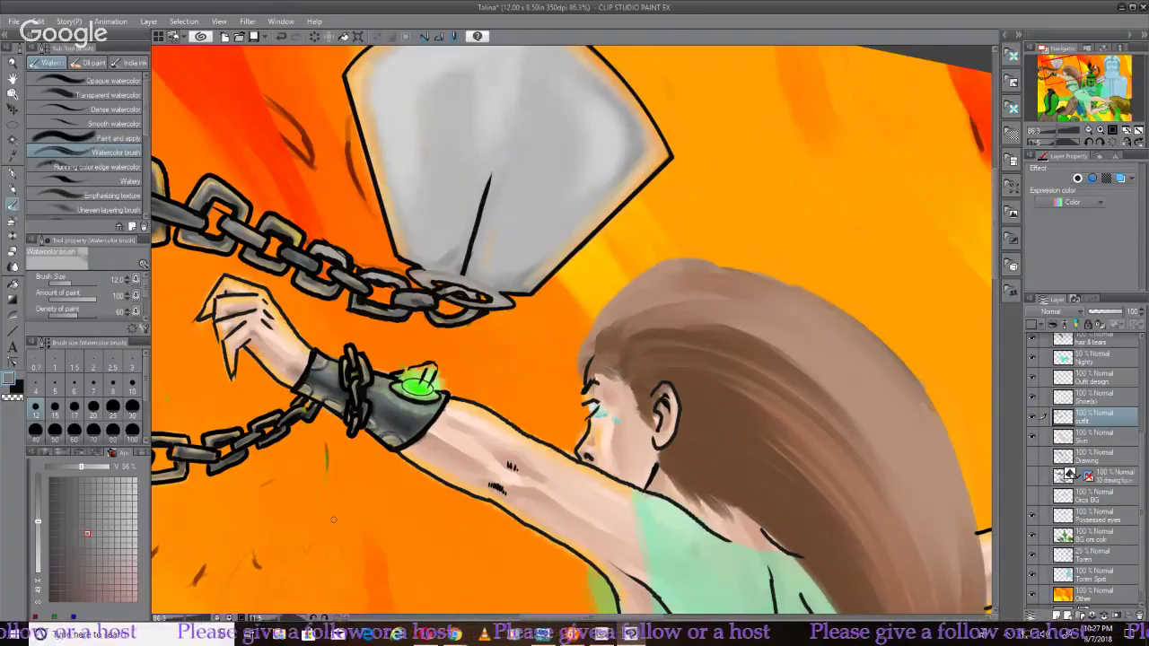
{"action": "scroll", "coordinate": [333, 518], "scroll_direction": "down", "scroll_amount": 3}
{"action": "left_click_drag", "start_coordinate": [333, 519], "coordinate": [377, 503]}
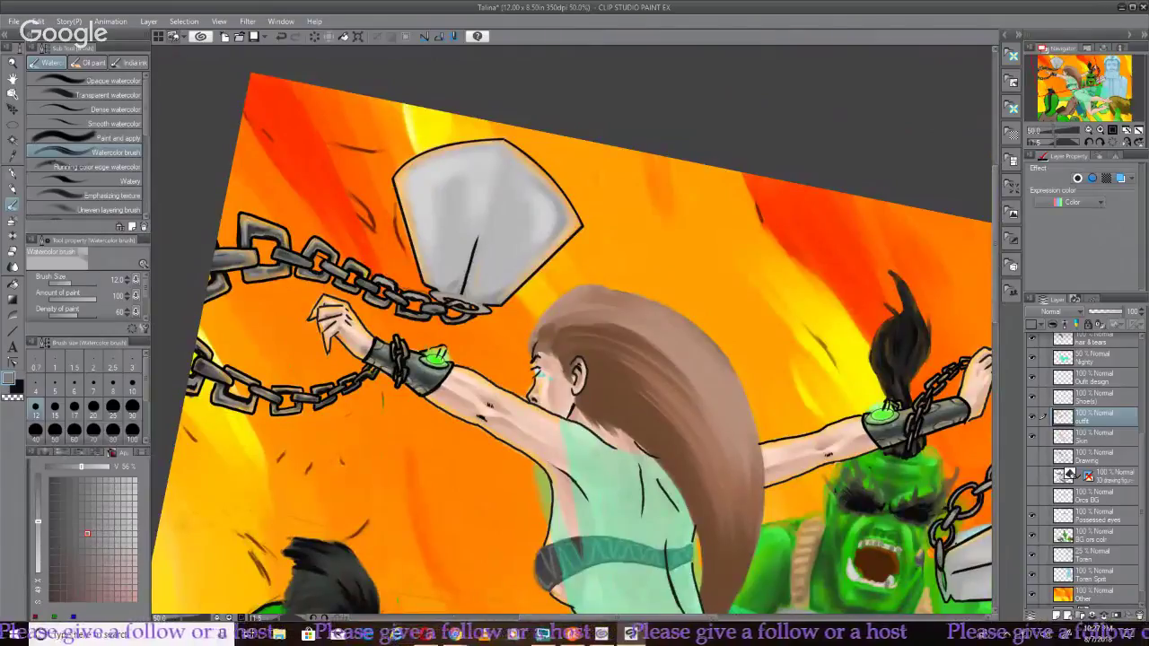
{"action": "left_click_drag", "start_coordinate": [953, 609], "coordinate": [477, 319]}
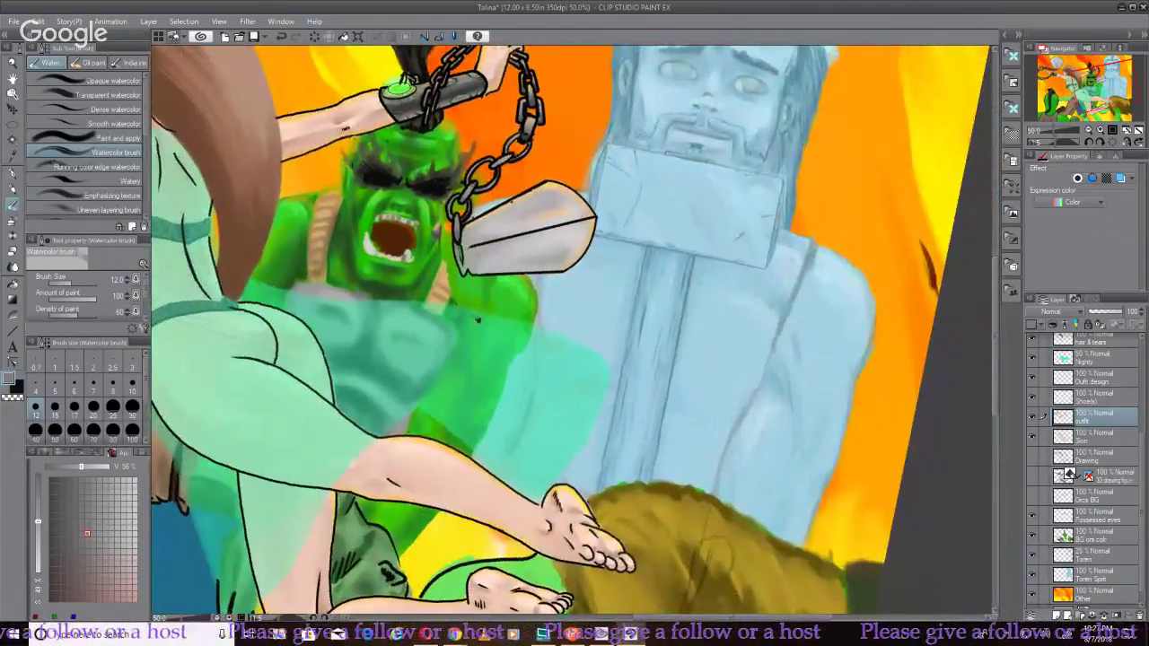
{"action": "scroll", "coordinate": [477, 319], "scroll_direction": "up", "scroll_amount": 5}
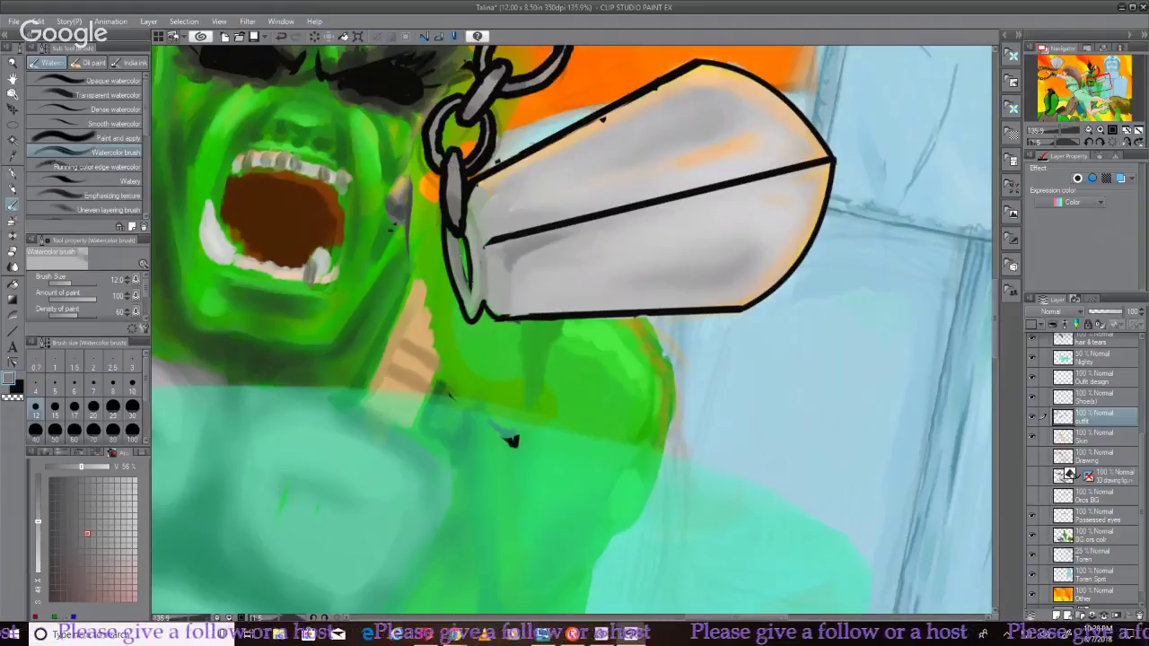
{"action": "left_click", "coordinate": [69, 539]}
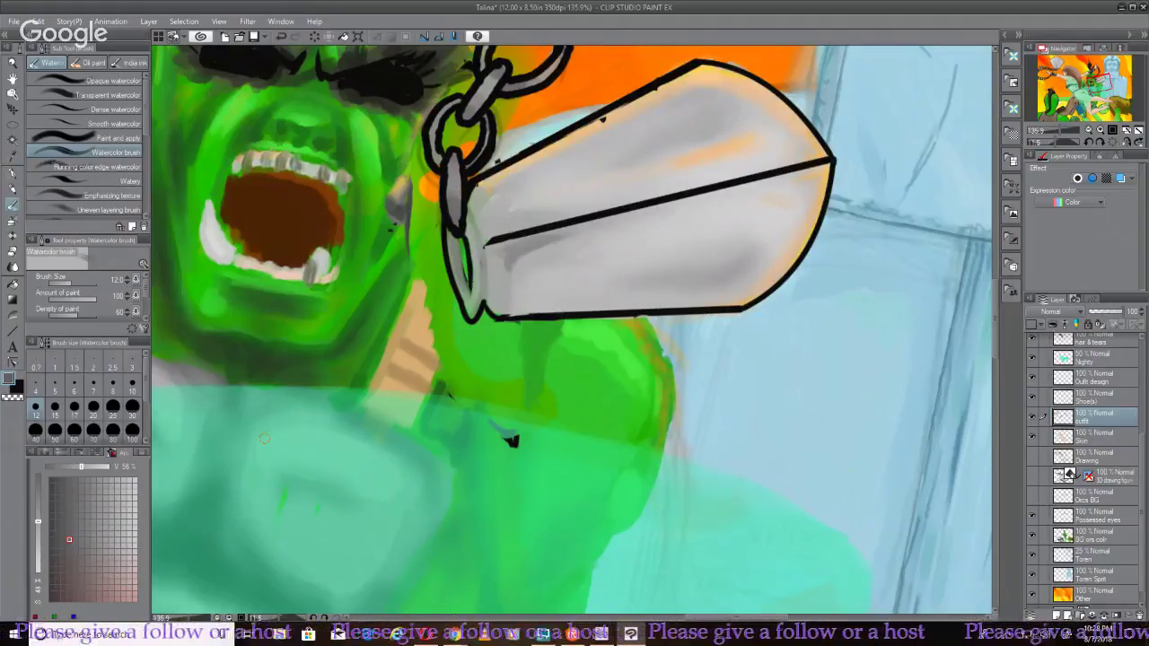
{"action": "left_click", "coordinate": [124, 491]}
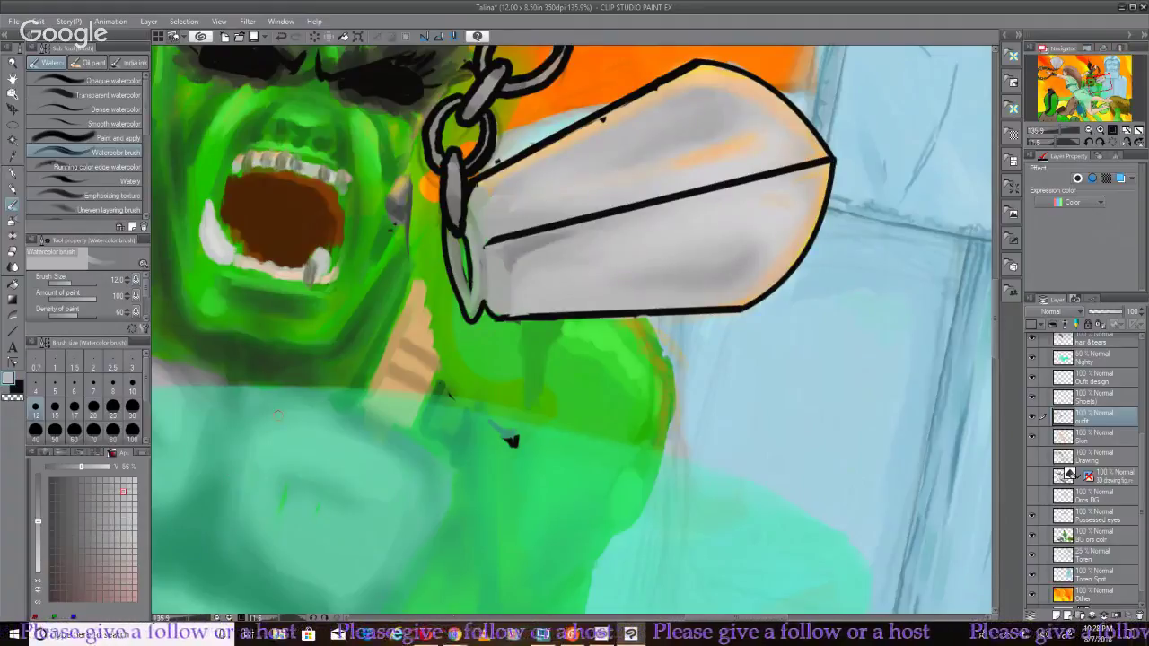
{"action": "left_click_drag", "start_coordinate": [539, 359], "coordinate": [584, 503]}
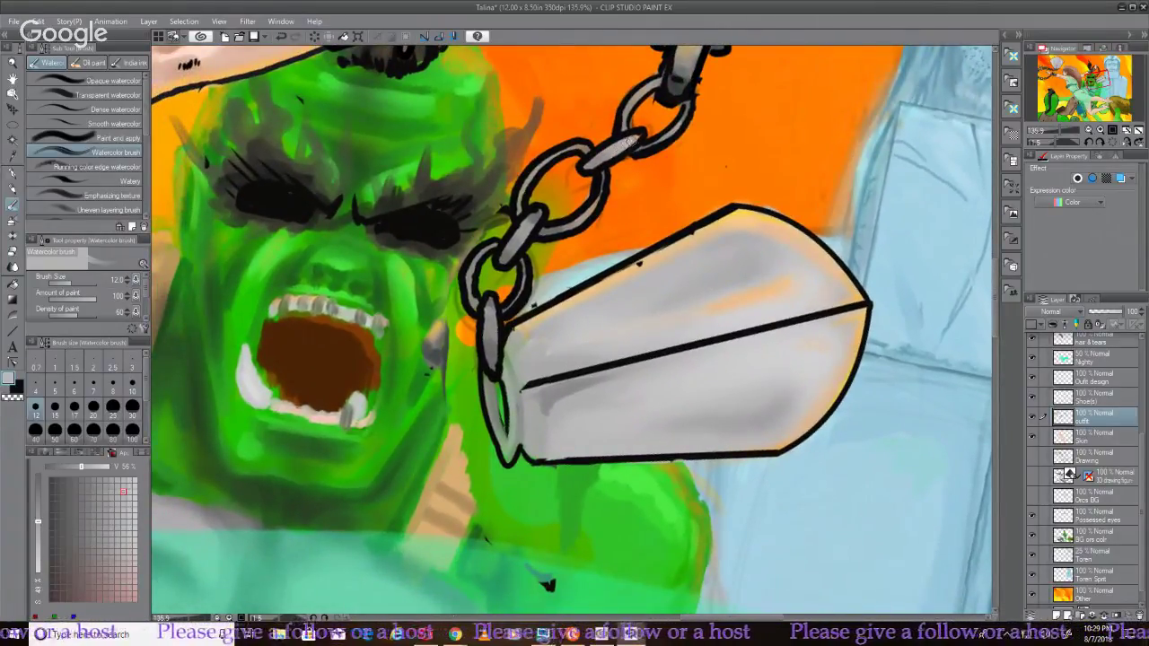
{"action": "left_click_drag", "start_coordinate": [606, 147], "coordinate": [516, 279]}
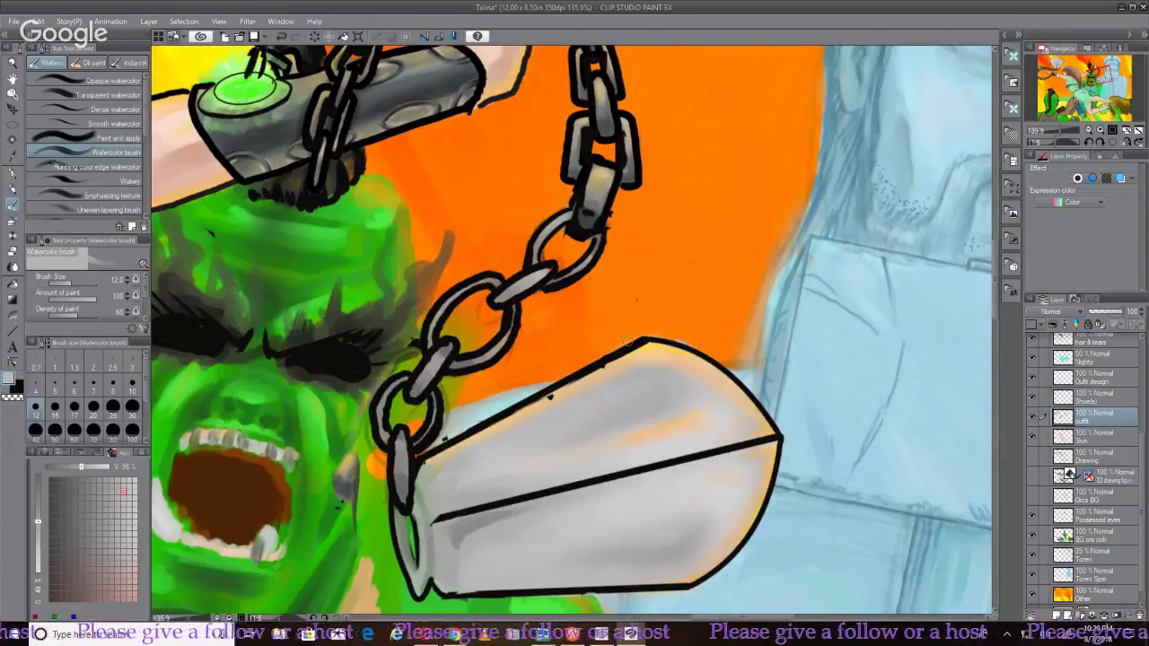
{"action": "scroll", "coordinate": [626, 340], "scroll_direction": "down", "scroll_amount": 5}
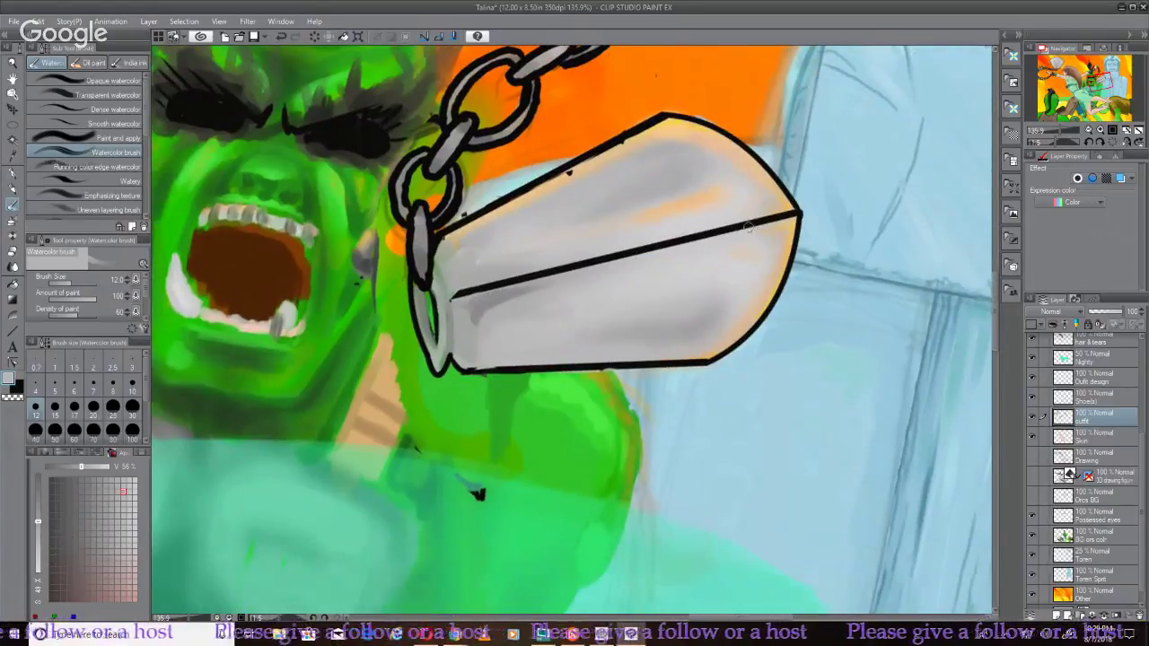
{"action": "left_click_drag", "start_coordinate": [686, 223], "coordinate": [750, 208]}
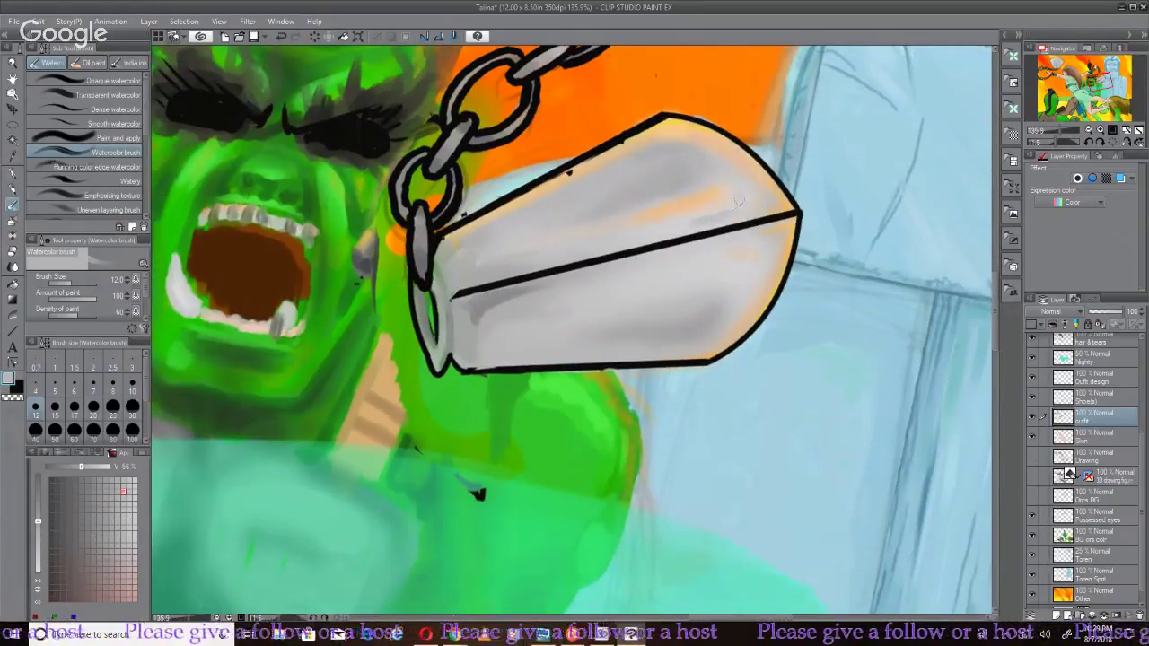
{"action": "key", "text": "ctrl+z"}
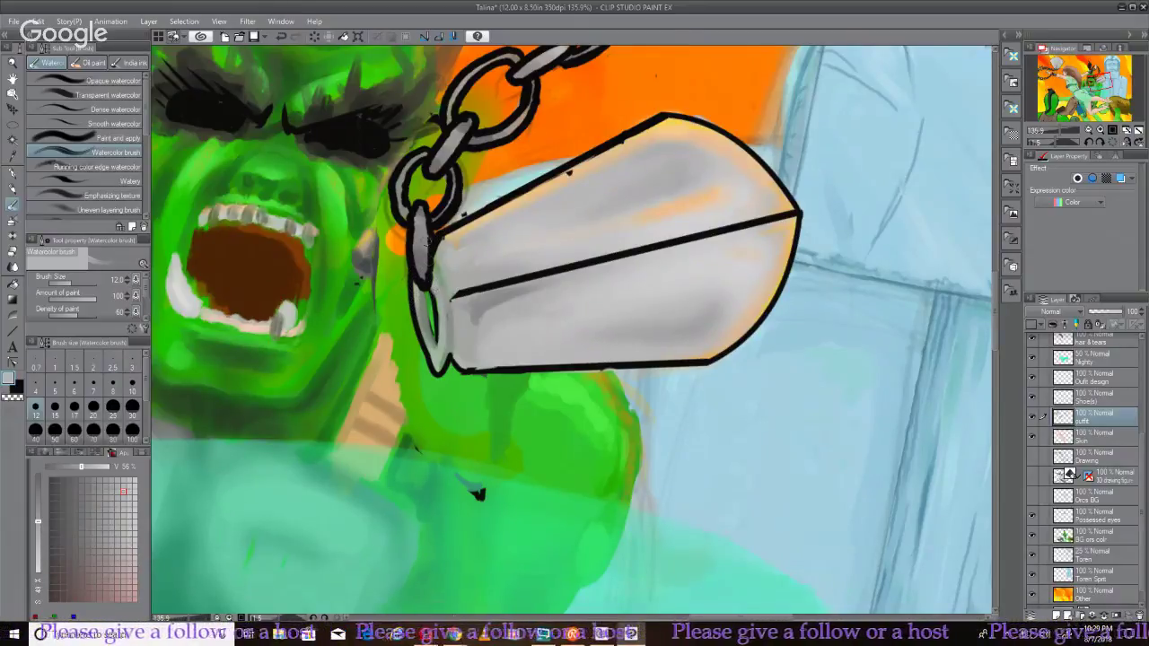
Sample a mid grey and shade the base of the orc-side blade's upper facet, along the centre line
{"action": "left_click", "coordinate": [448, 286], "text": "alt"}
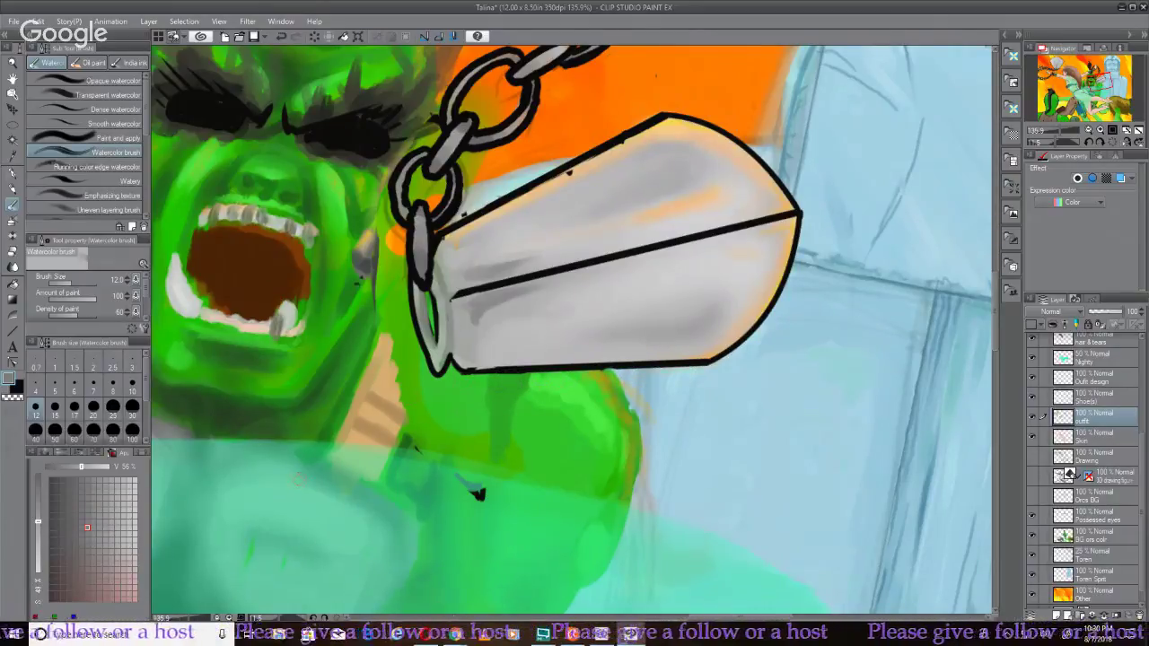
{"action": "left_click_drag", "start_coordinate": [297, 480], "coordinate": [305, 503]}
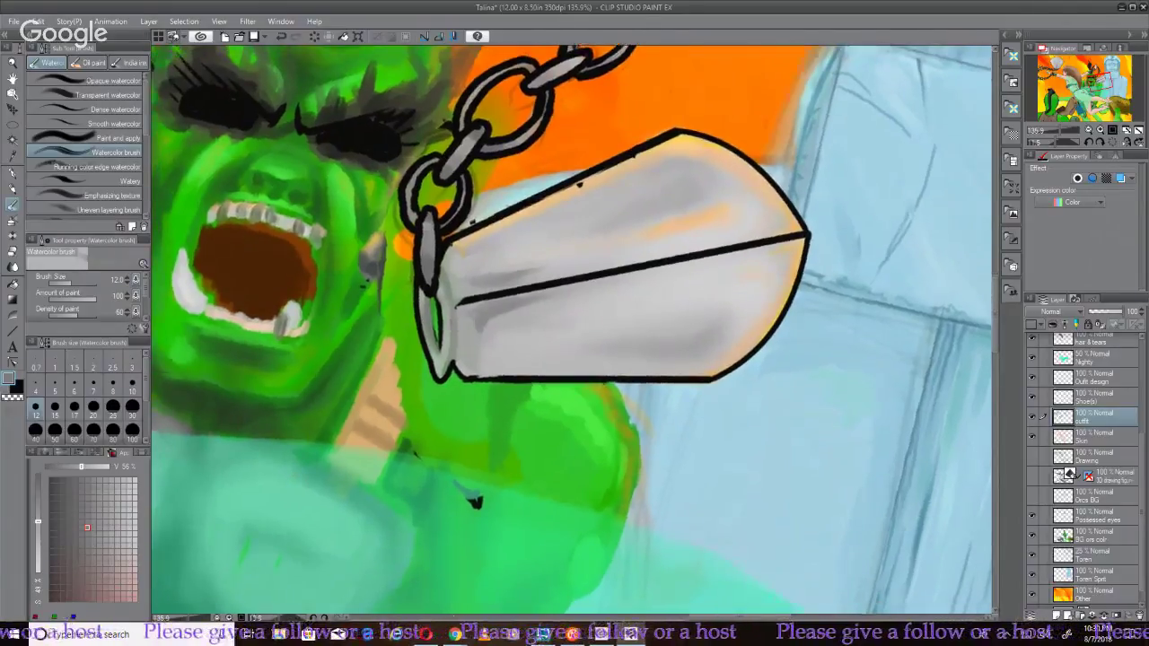
Check the whole illustration and mirror the canvas view horizontally
{"action": "scroll", "coordinate": [475, 502], "scroll_direction": "down", "scroll_amount": 5}
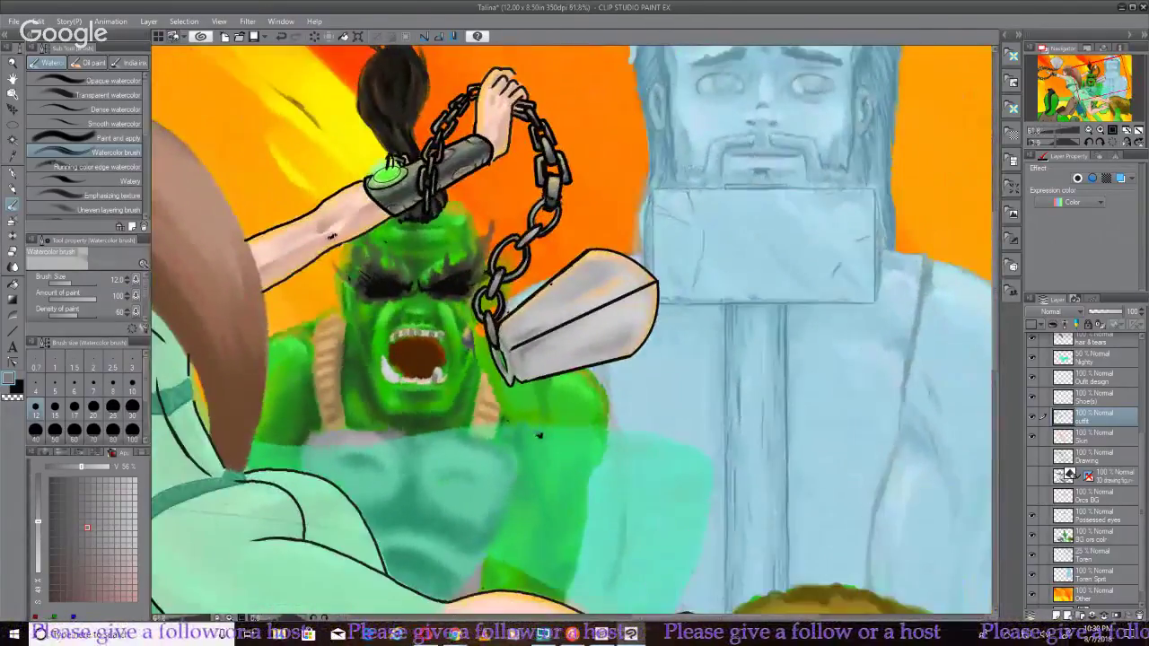
{"action": "left_click_drag", "start_coordinate": [538, 435], "coordinate": [949, 380]}
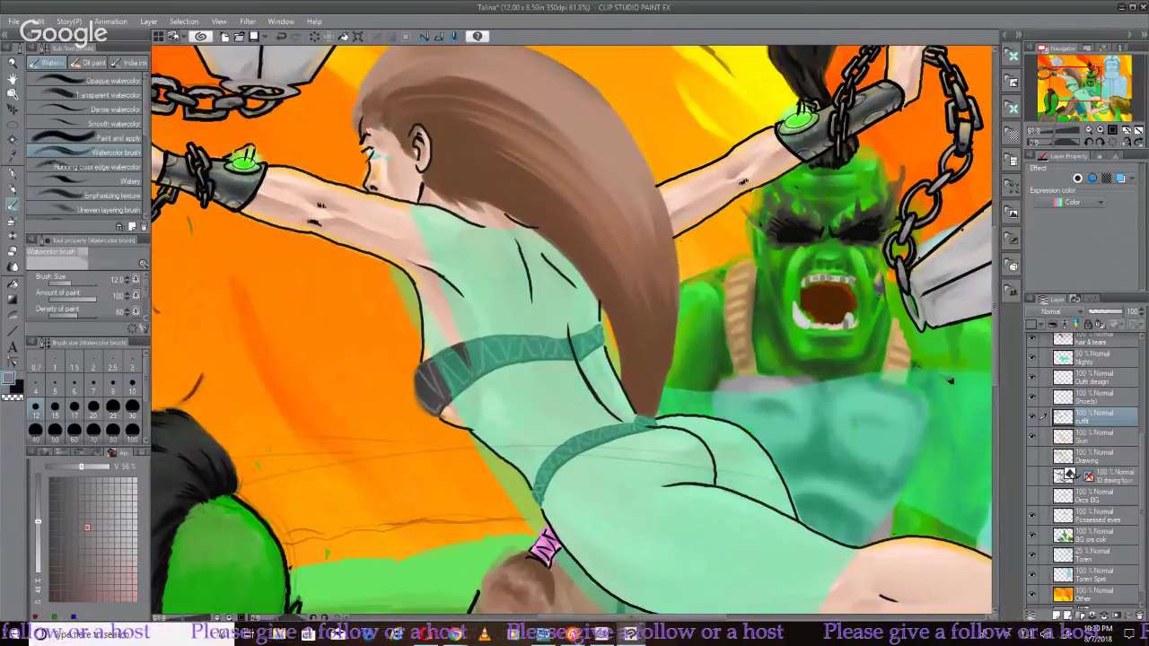
{"action": "scroll", "coordinate": [573, 328], "scroll_direction": "down", "scroll_amount": 3}
{"action": "scroll", "coordinate": [574, 328], "scroll_direction": "up", "scroll_amount": 1}
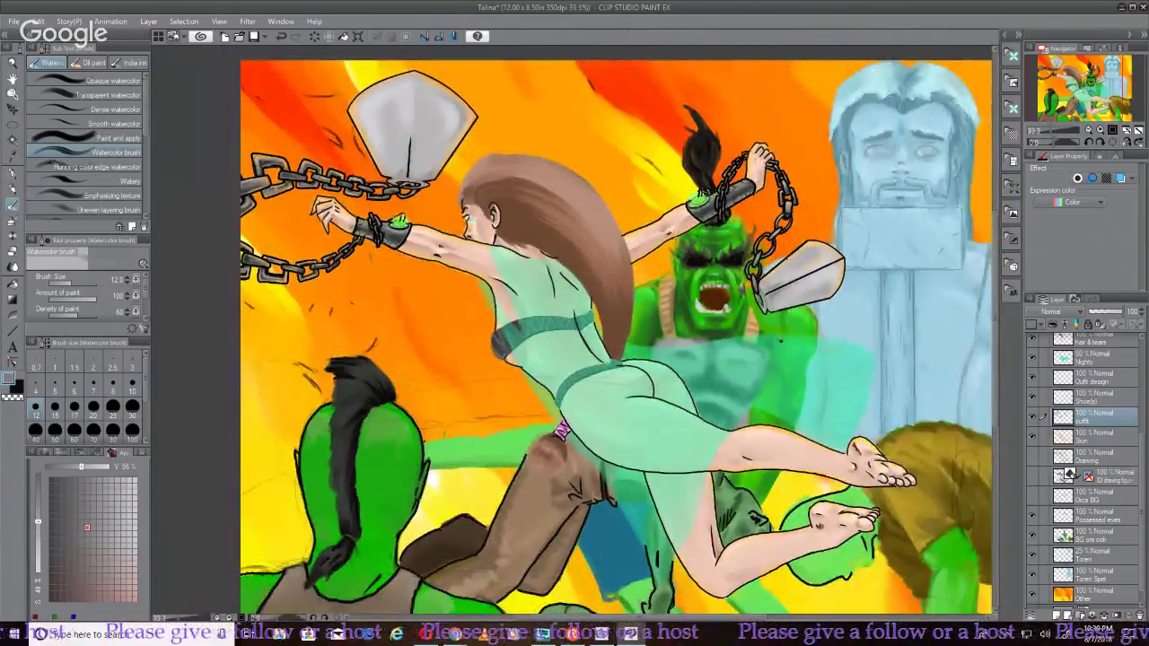
{"action": "key", "text": "h"}
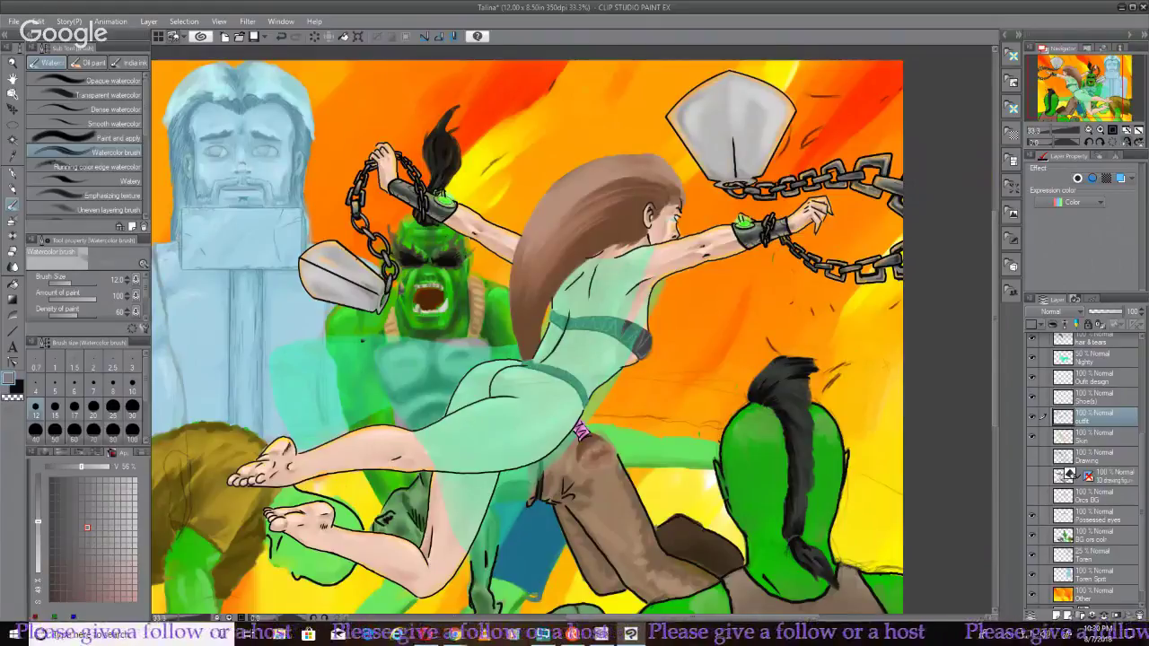
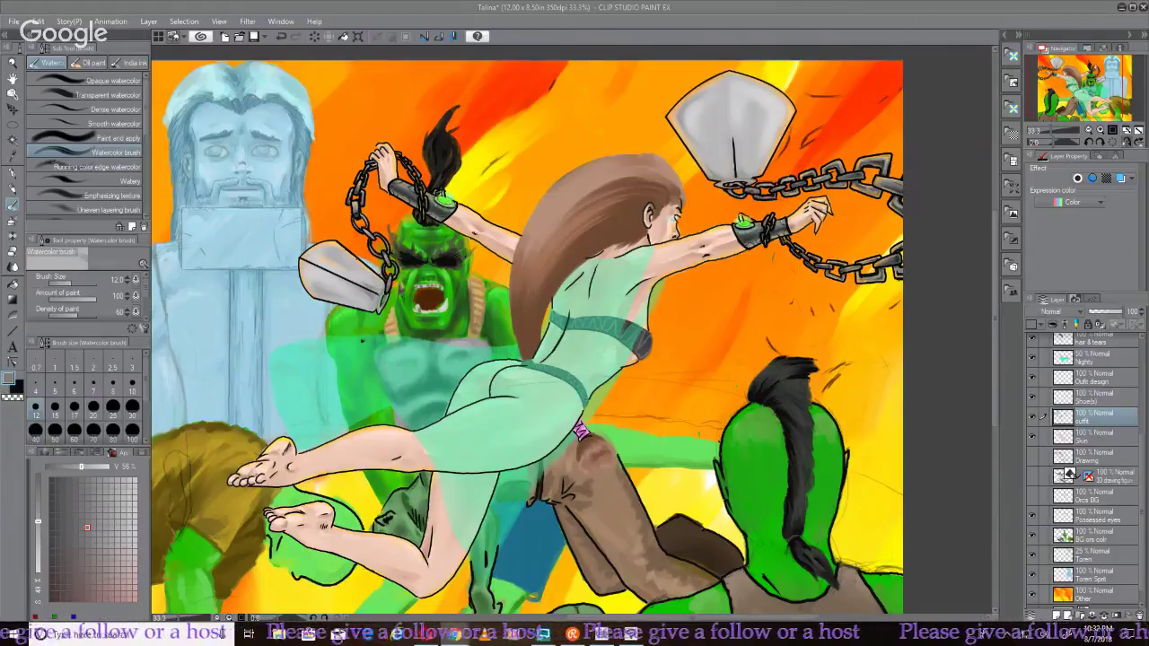
Choose a darker grey for the chain and blade near the woman's outstretched arm
{"action": "scroll", "coordinate": [664, 251], "scroll_direction": "up", "scroll_amount": 5}
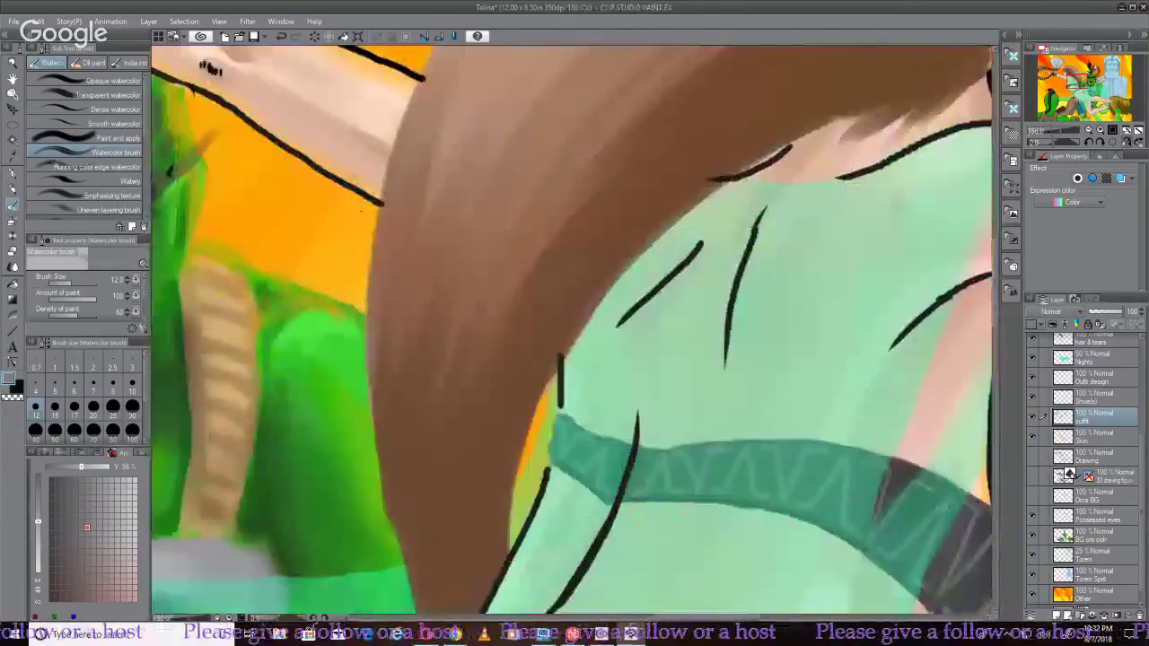
{"action": "key", "text": "-"}
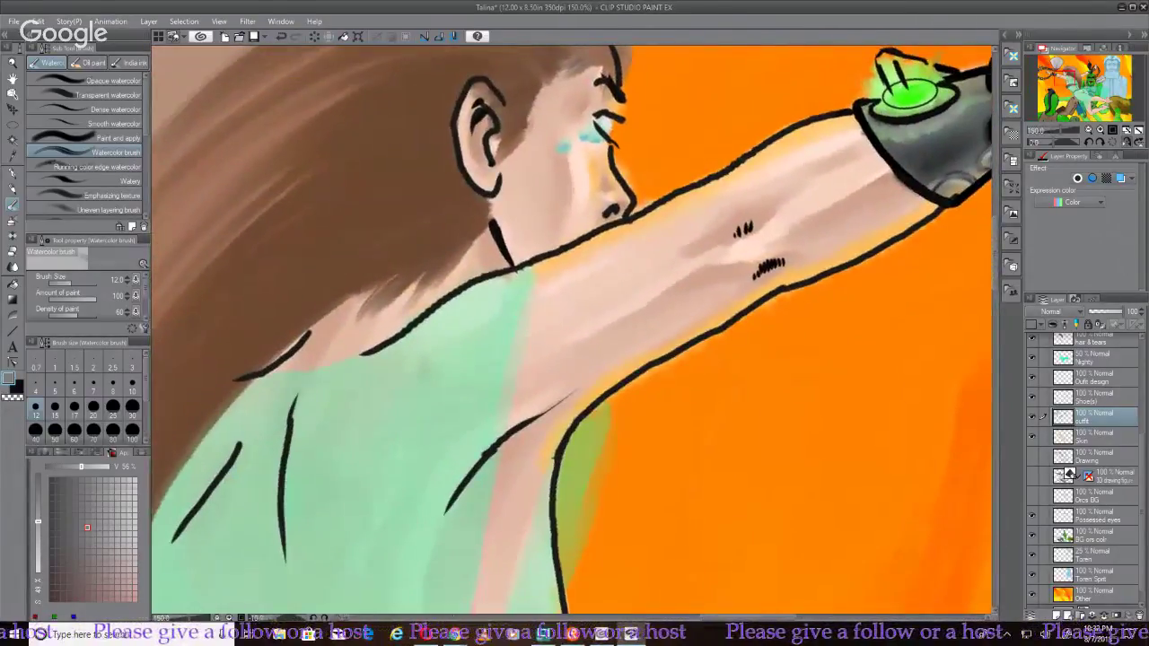
{"action": "scroll", "coordinate": [574, 323], "scroll_direction": "up", "scroll_amount": 4}
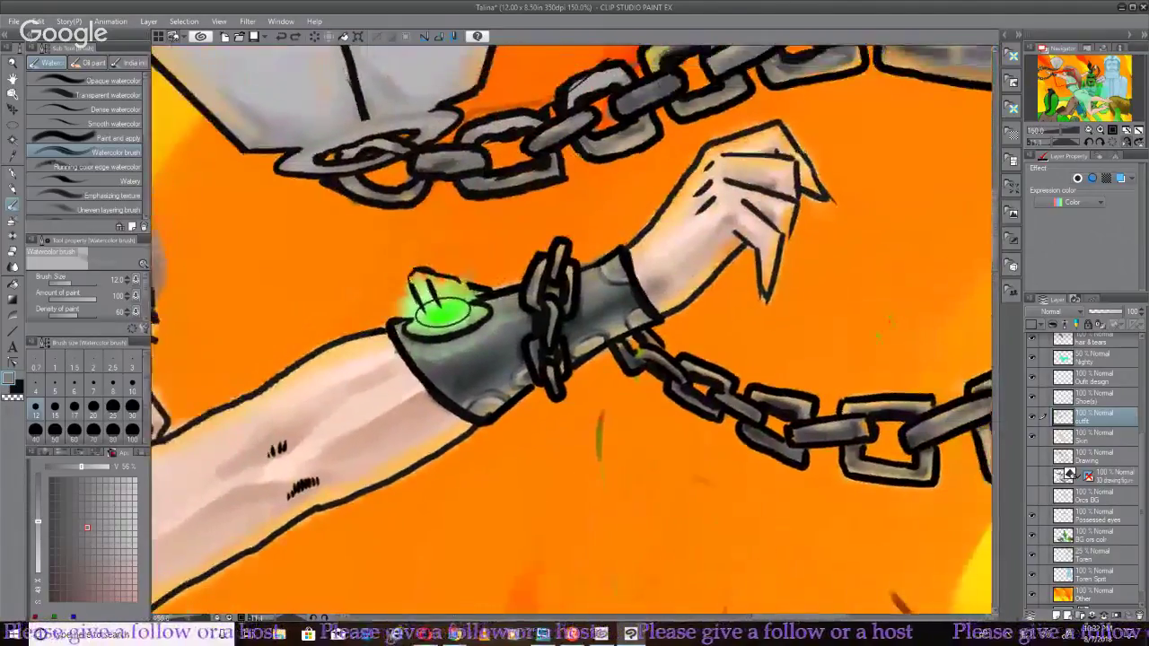
{"action": "scroll", "coordinate": [574, 323], "scroll_direction": "down", "scroll_amount": 4}
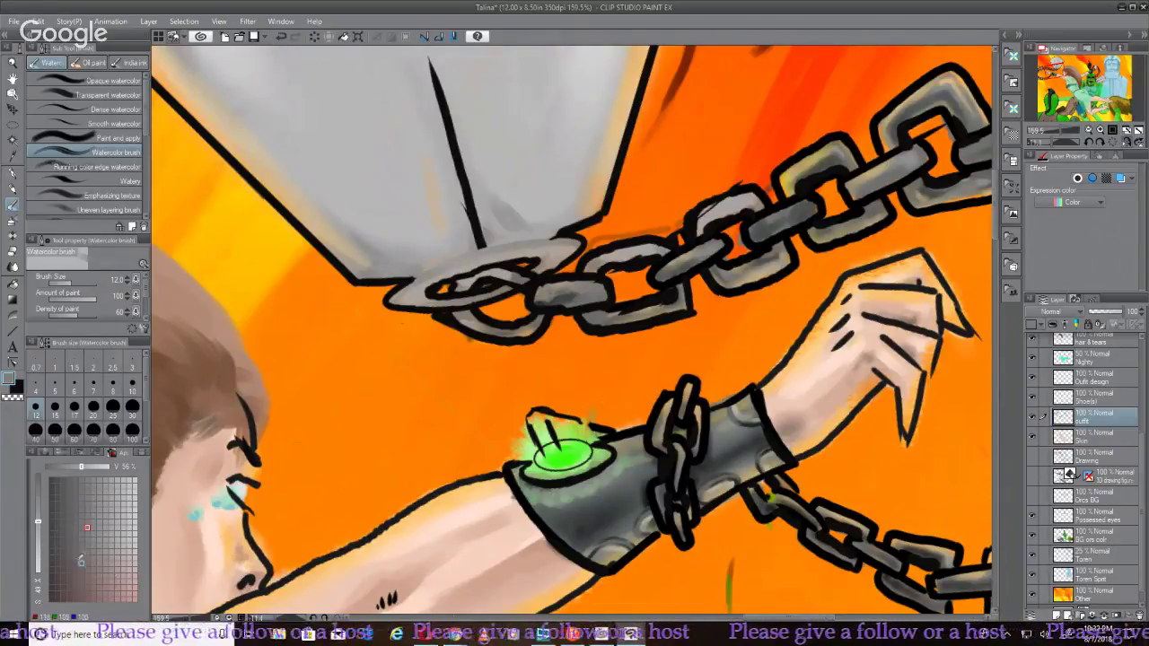
{"action": "left_click", "coordinate": [56, 527]}
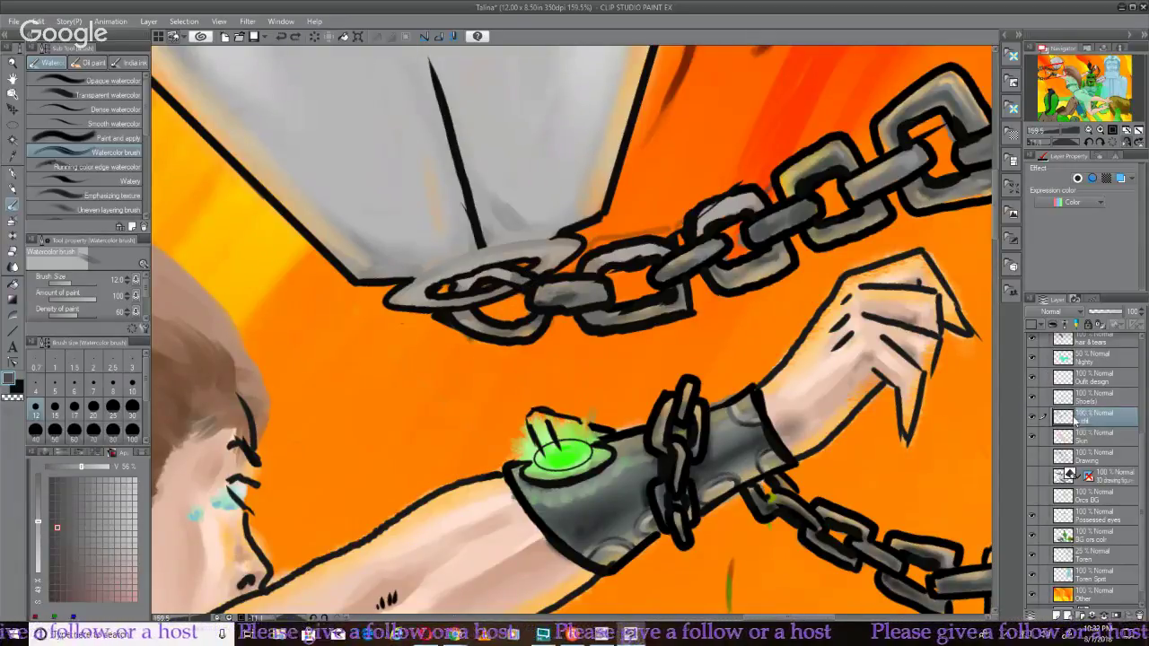
Hide and show the ink layer to compare the line art with the colors, and make it the active layer
{"action": "scroll", "coordinate": [1075, 418], "scroll_direction": "up", "scroll_amount": 5}
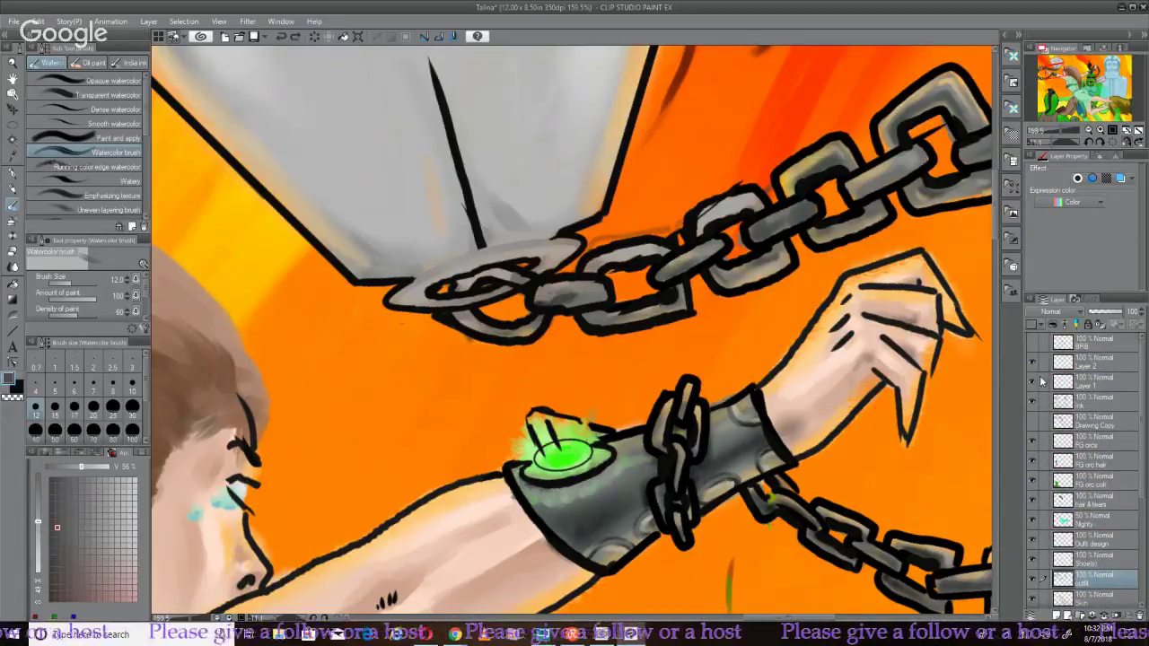
{"action": "left_click", "coordinate": [1032, 401]}
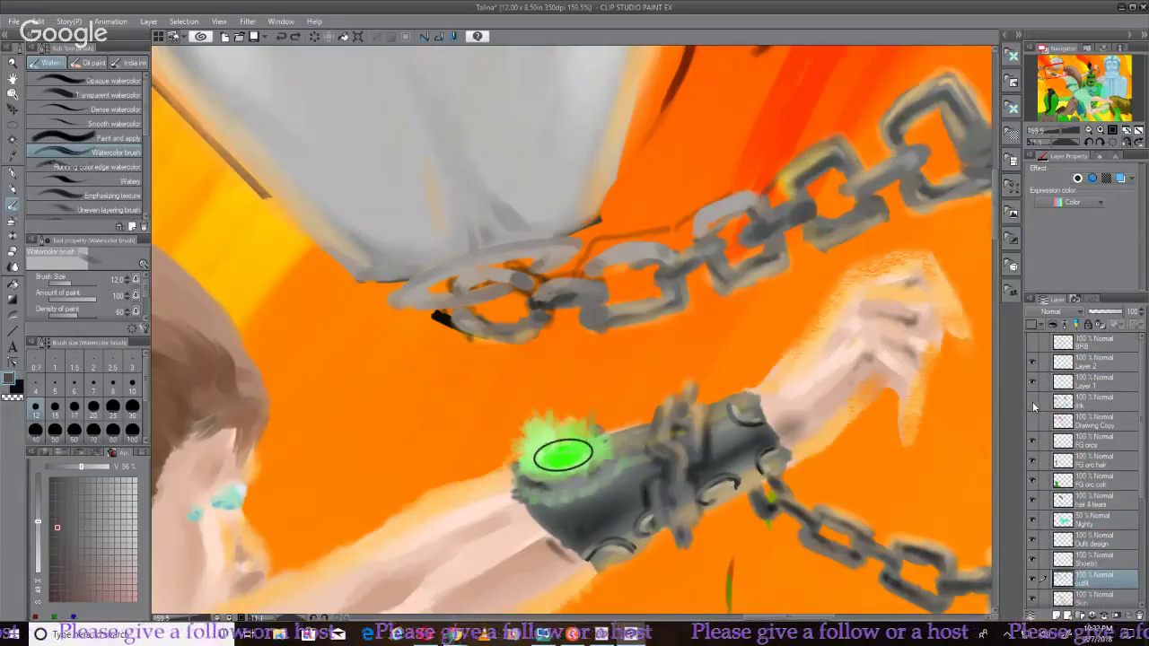
{"action": "left_click", "coordinate": [1032, 400]}
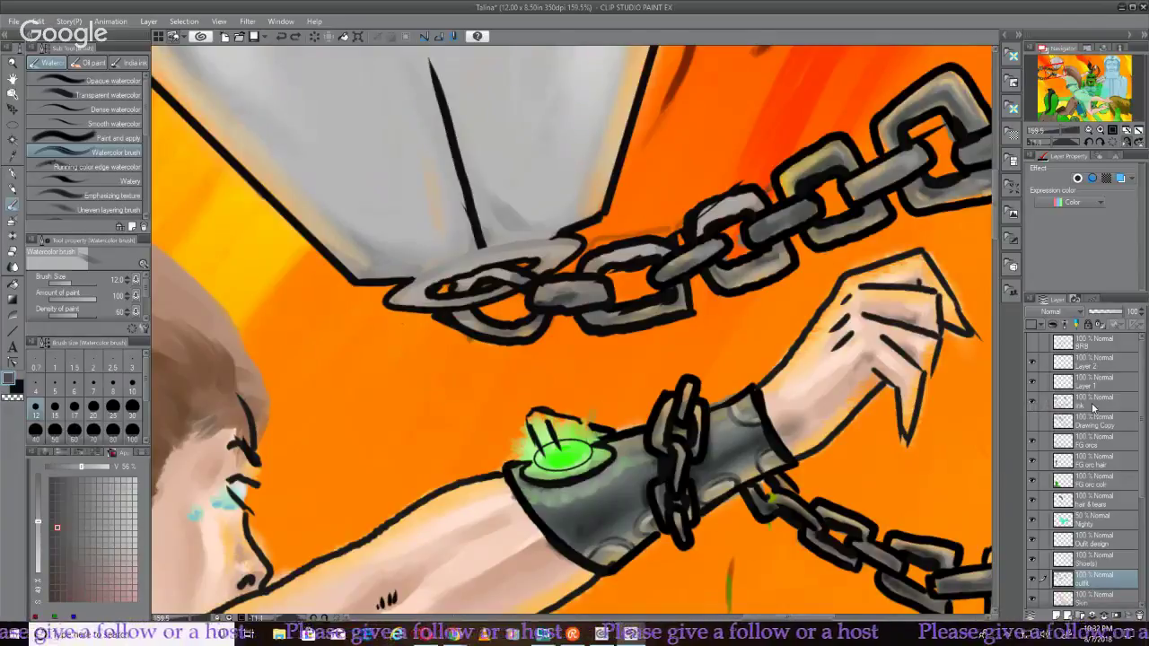
{"action": "left_click", "coordinate": [1068, 409]}
{"action": "left_click", "coordinate": [1032, 401]}
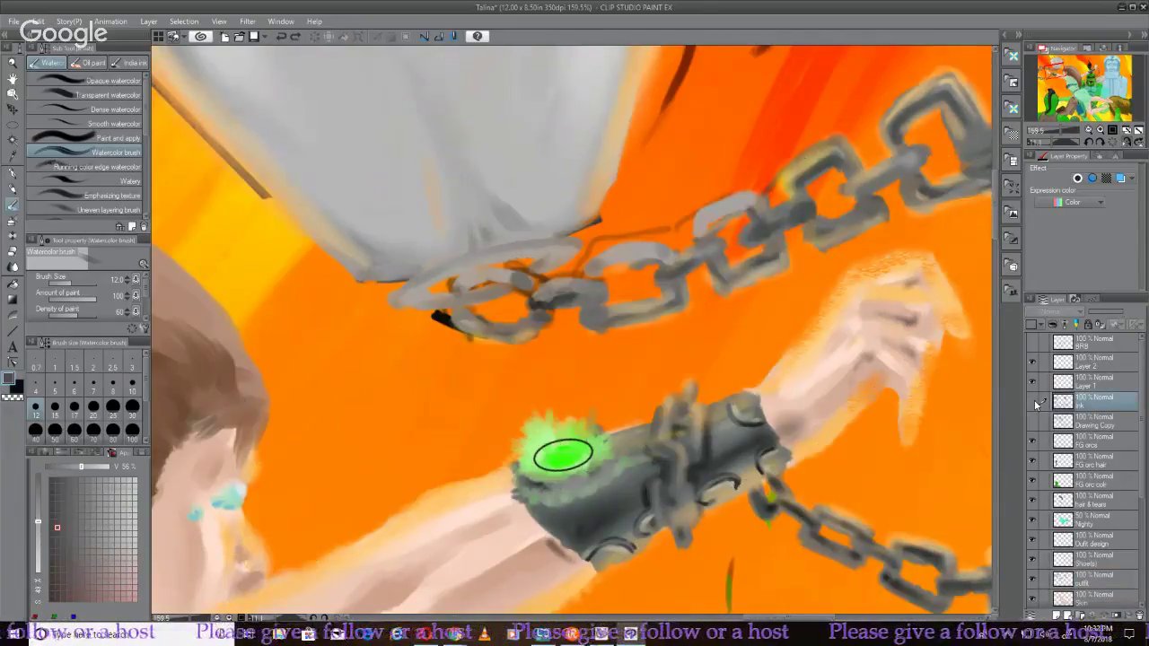
{"action": "left_click", "coordinate": [1034, 400]}
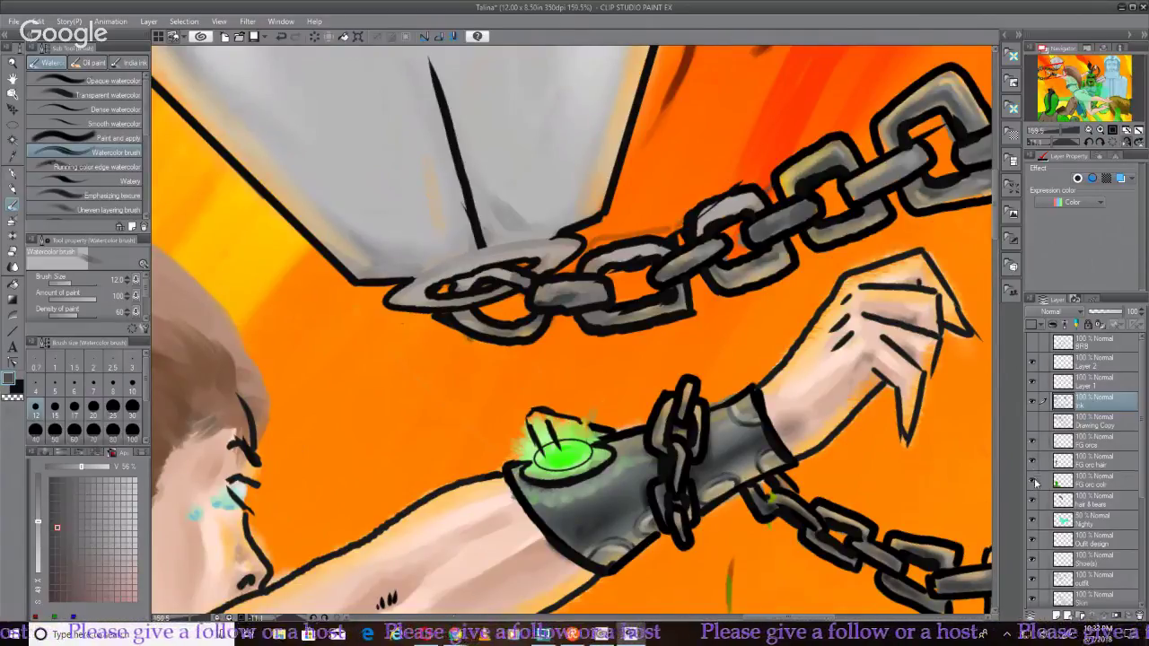
Toggle the visibility of the hair & tears and outfit layers to check what each one contains around the chained arm
{"action": "left_click", "coordinate": [1034, 497]}
{"action": "left_click", "coordinate": [1034, 497]}
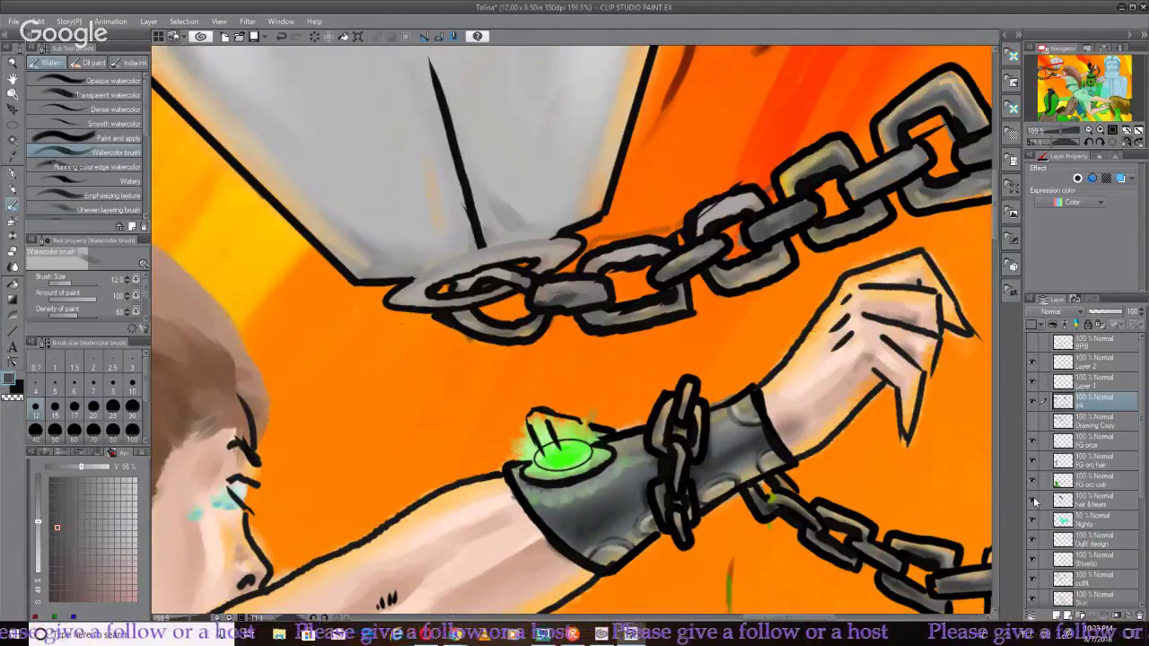
{"action": "scroll", "coordinate": [1063, 530], "scroll_direction": "down", "scroll_amount": 2}
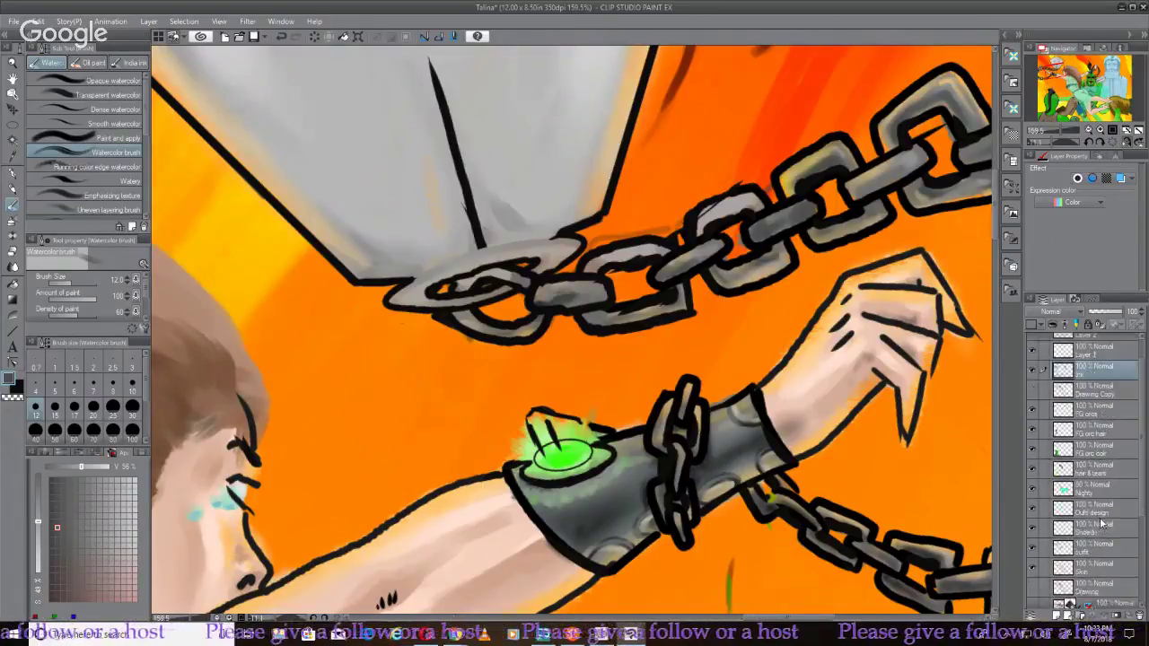
{"action": "left_click", "coordinate": [1032, 531]}
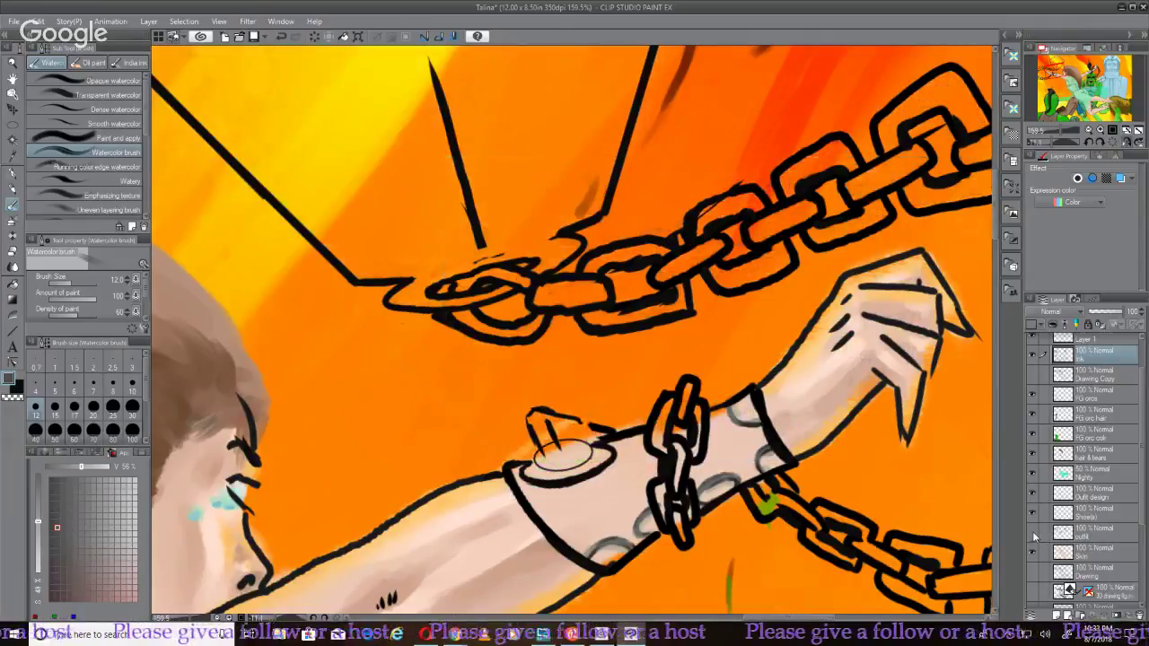
{"action": "left_click", "coordinate": [1032, 532]}
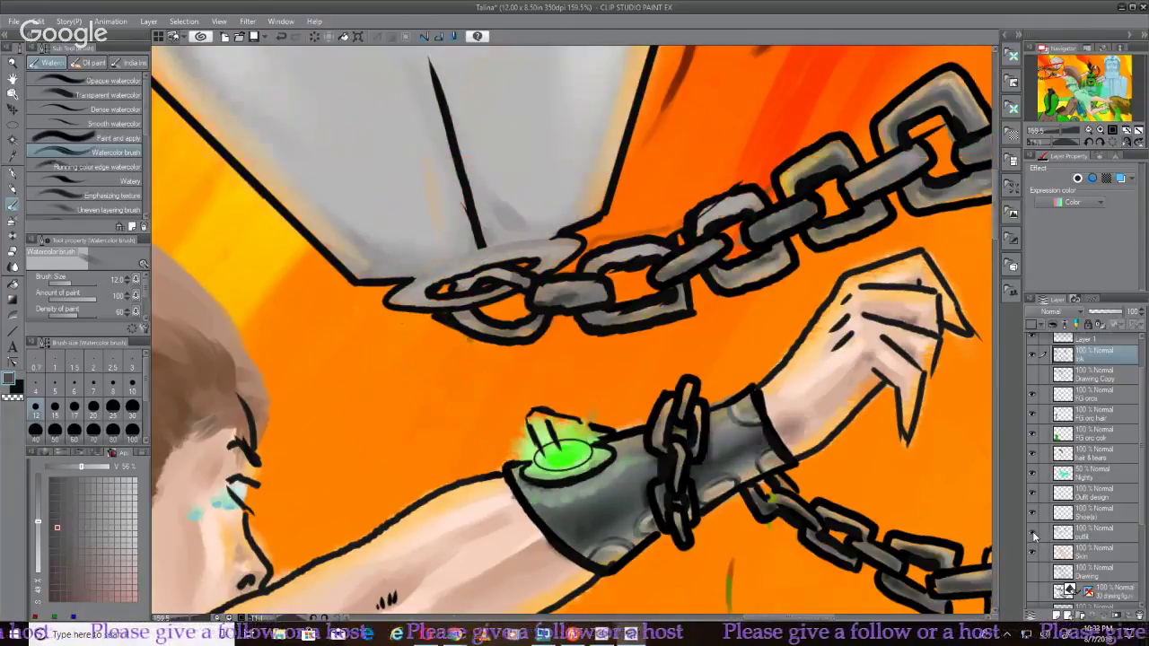
Make the outfit layer active and set the Watercolor brush size to 6
{"action": "left_click", "coordinate": [1093, 532]}
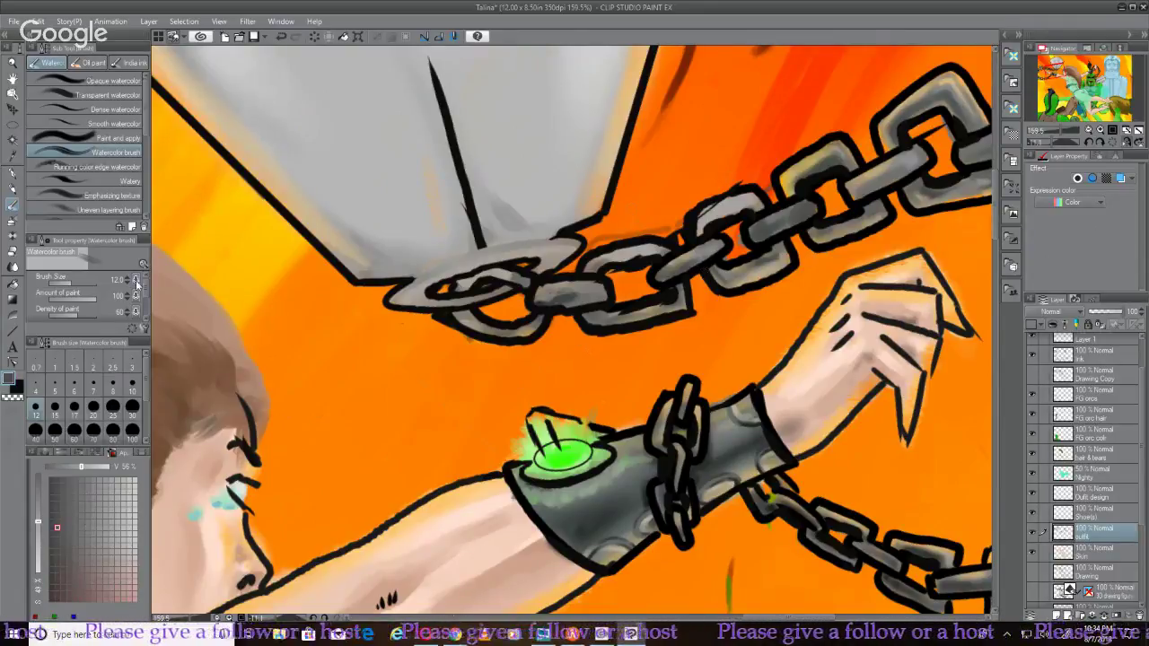
{"action": "left_click", "coordinate": [115, 281]}
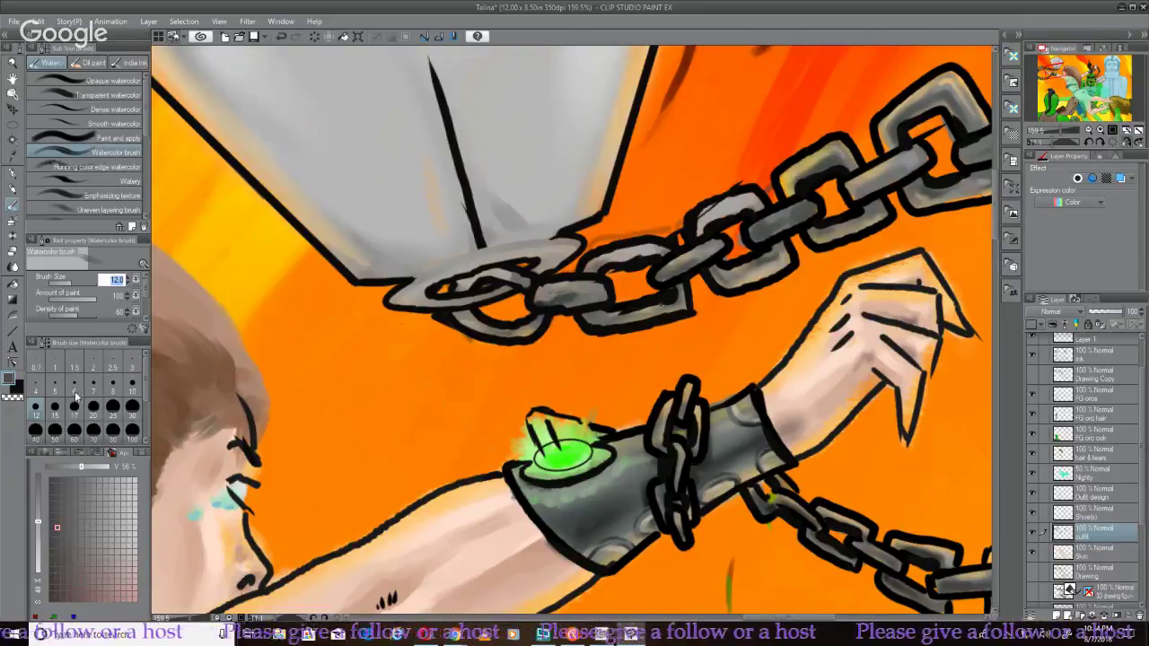
{"action": "key", "text": "Return"}
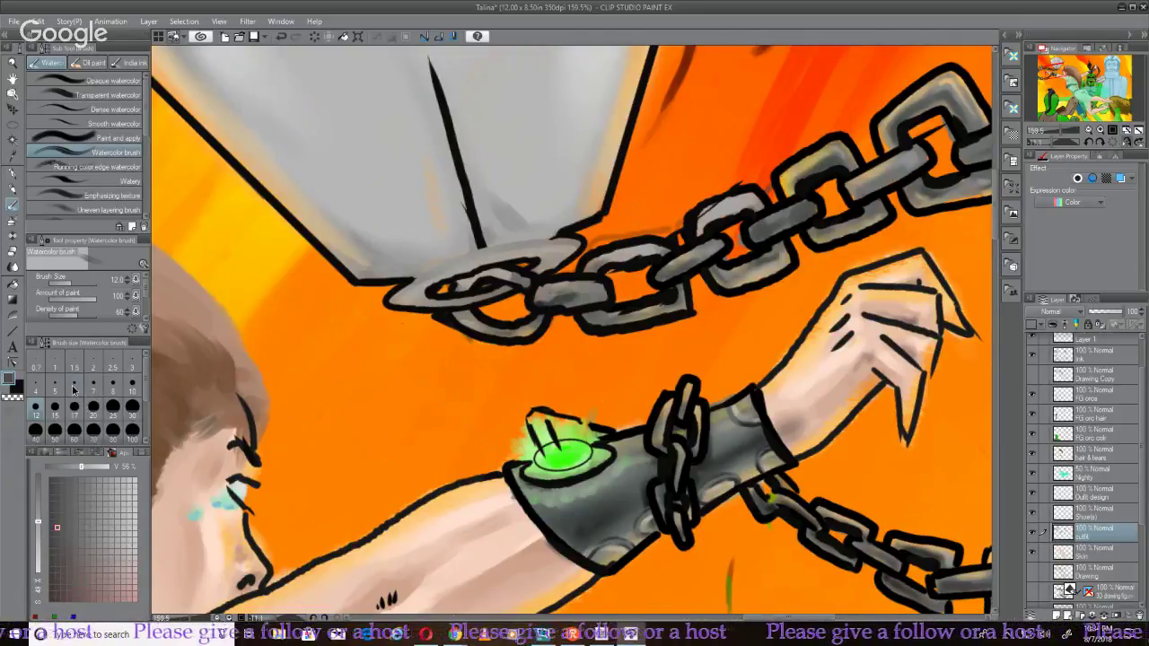
{"action": "left_click", "coordinate": [75, 384]}
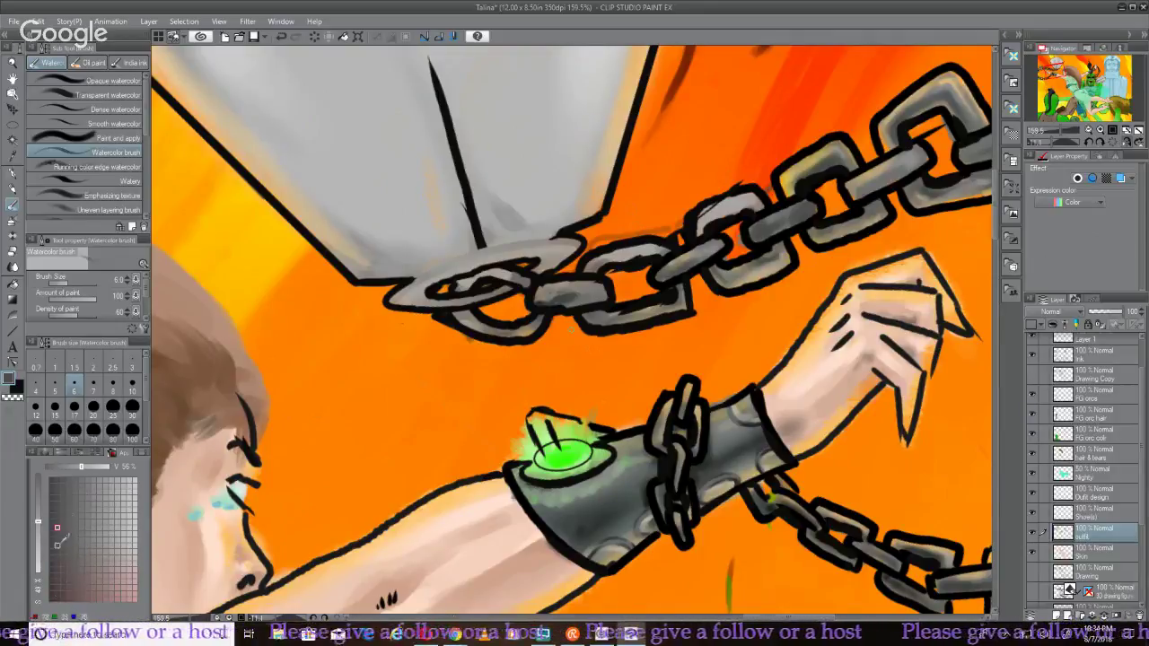
Pick a dark grey, reduce the brush size to 4 and shade the chain link between the large blade and the hand
{"action": "left_click", "coordinate": [45, 453]}
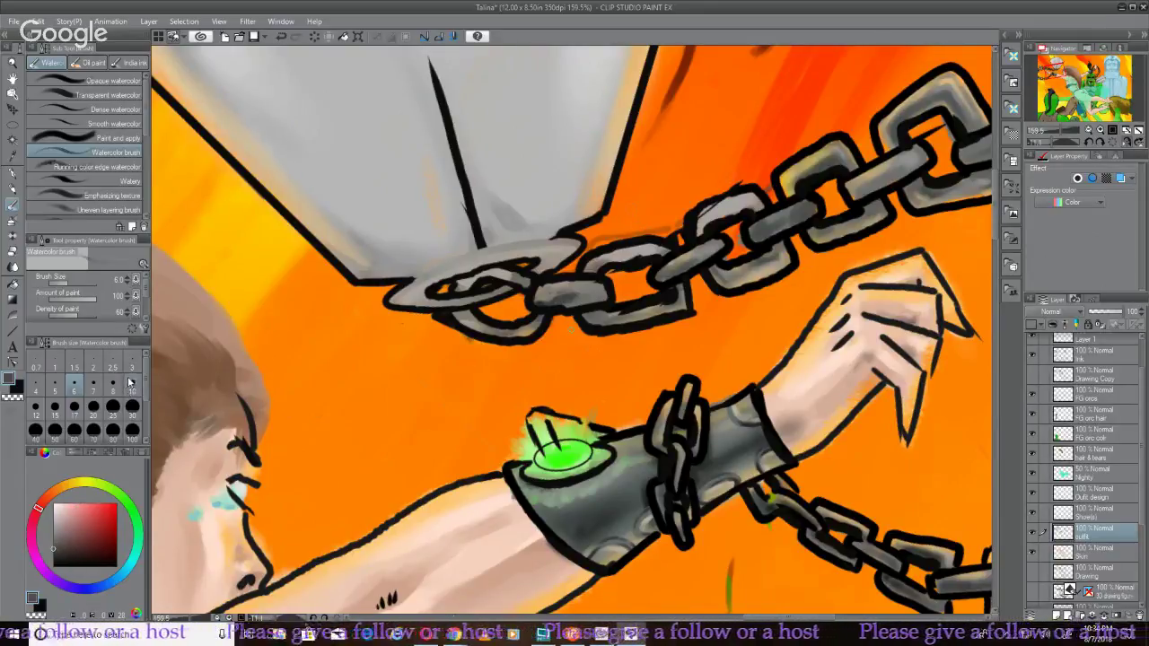
{"action": "left_click", "coordinate": [121, 452]}
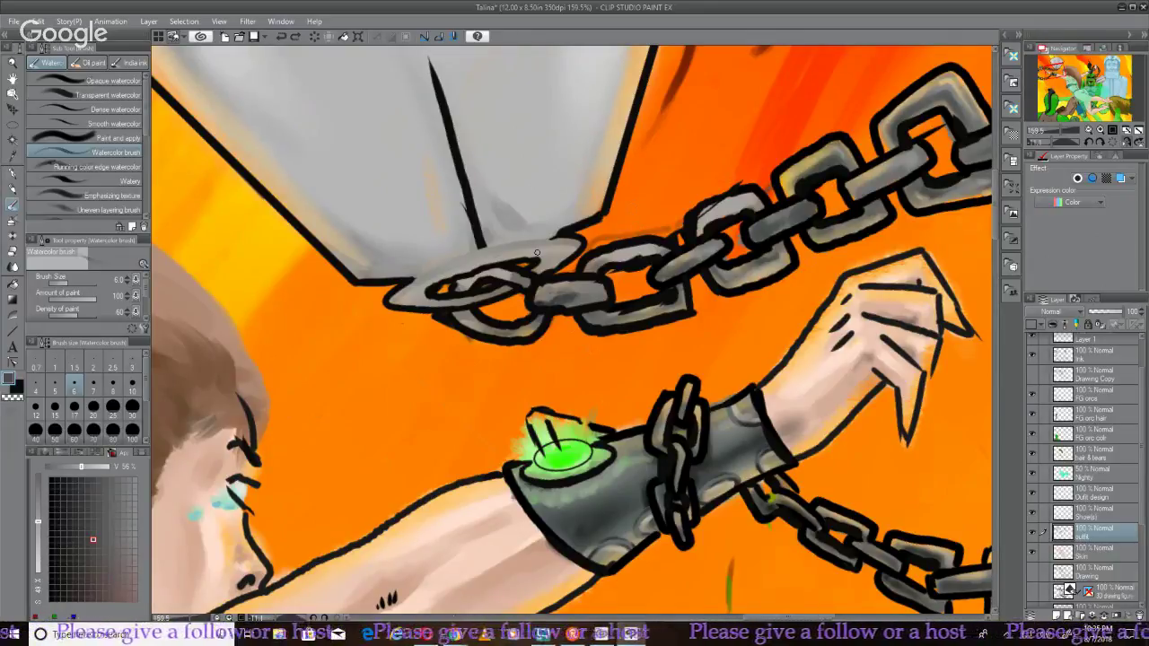
{"action": "left_click", "coordinate": [105, 538]}
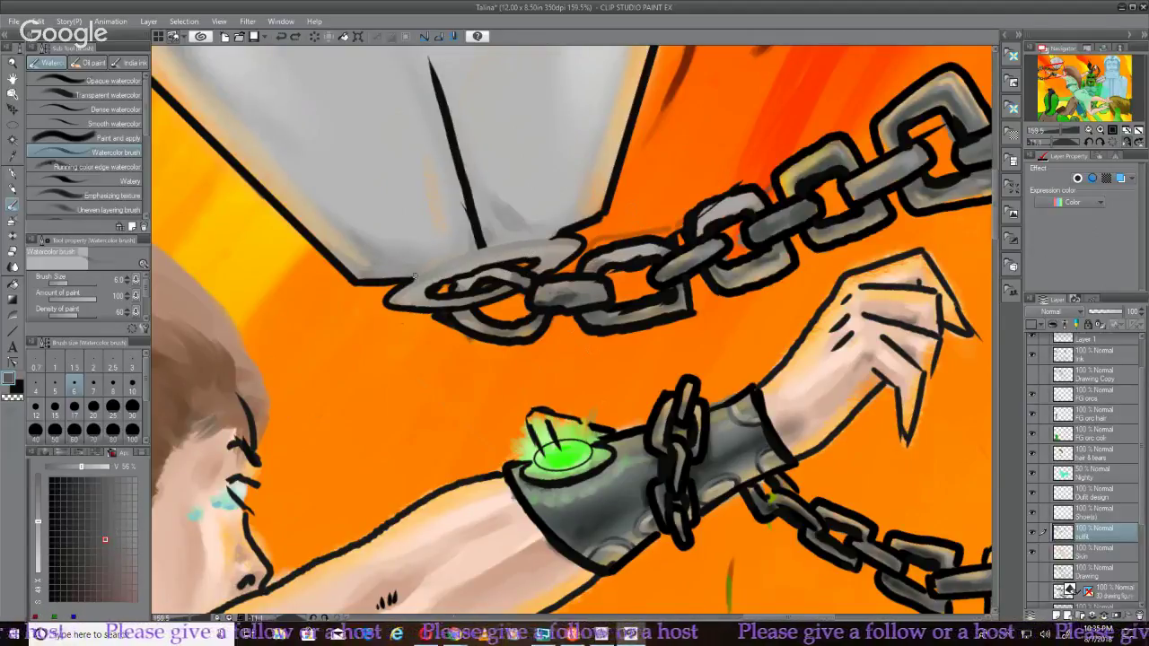
{"action": "left_click", "coordinate": [35, 384]}
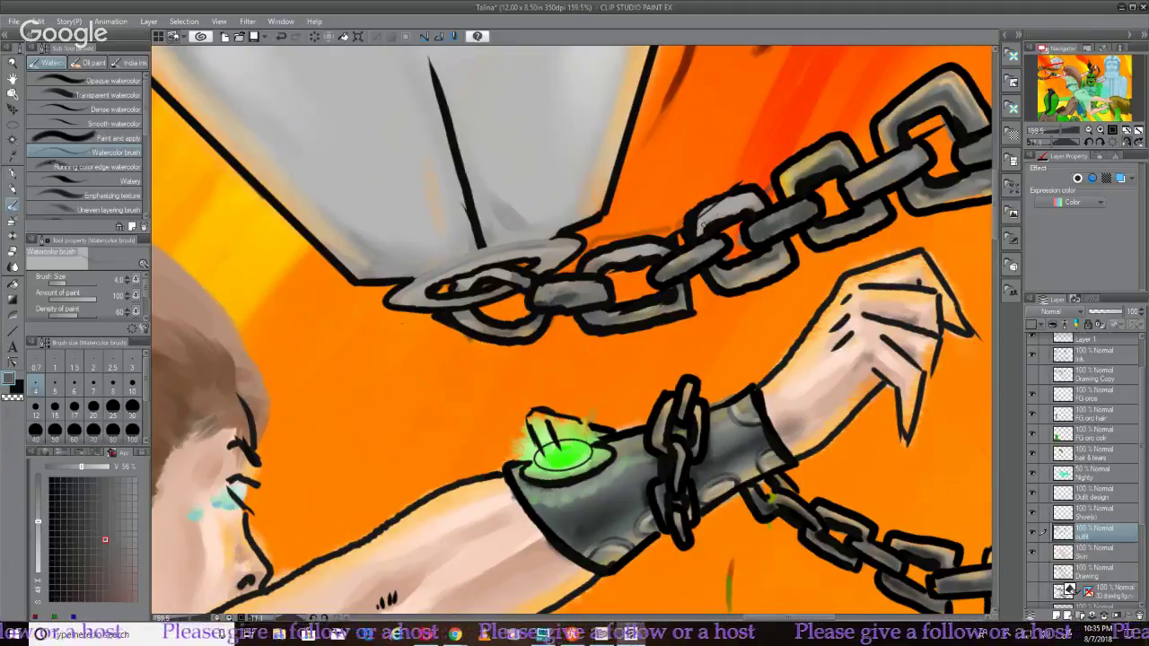
{"action": "left_click_drag", "start_coordinate": [709, 221], "coordinate": [745, 201]}
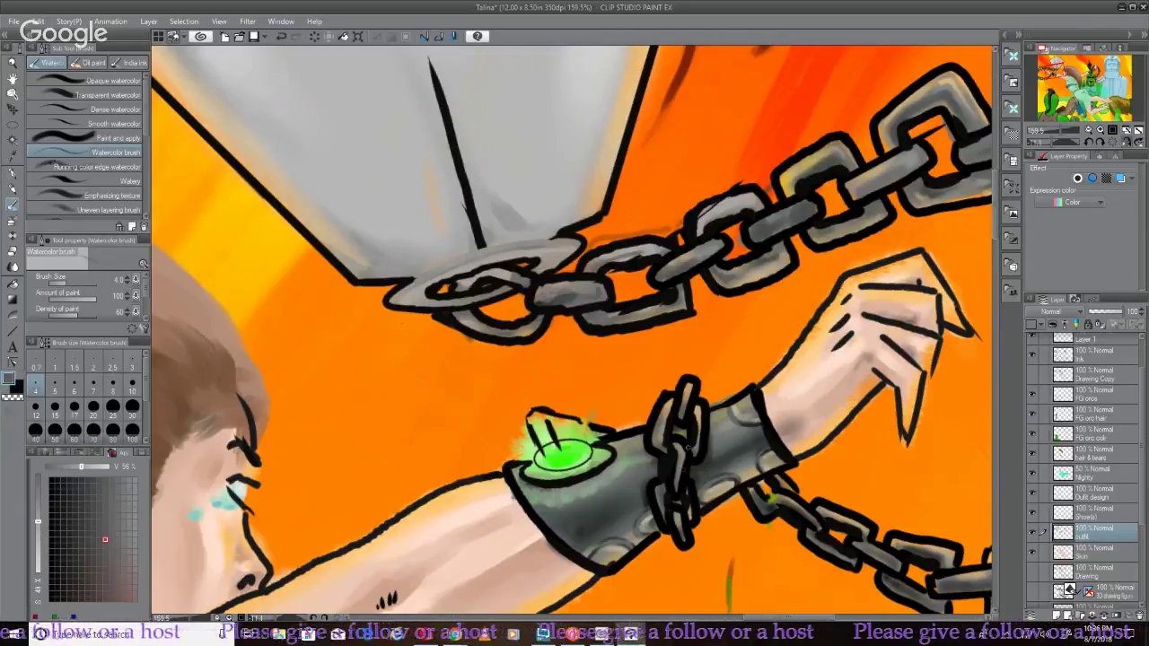
Adjust the dark grey and shade the chain around the wrist cuff and the lower chain's links toward the canvas edge
{"action": "left_click", "coordinate": [87, 539]}
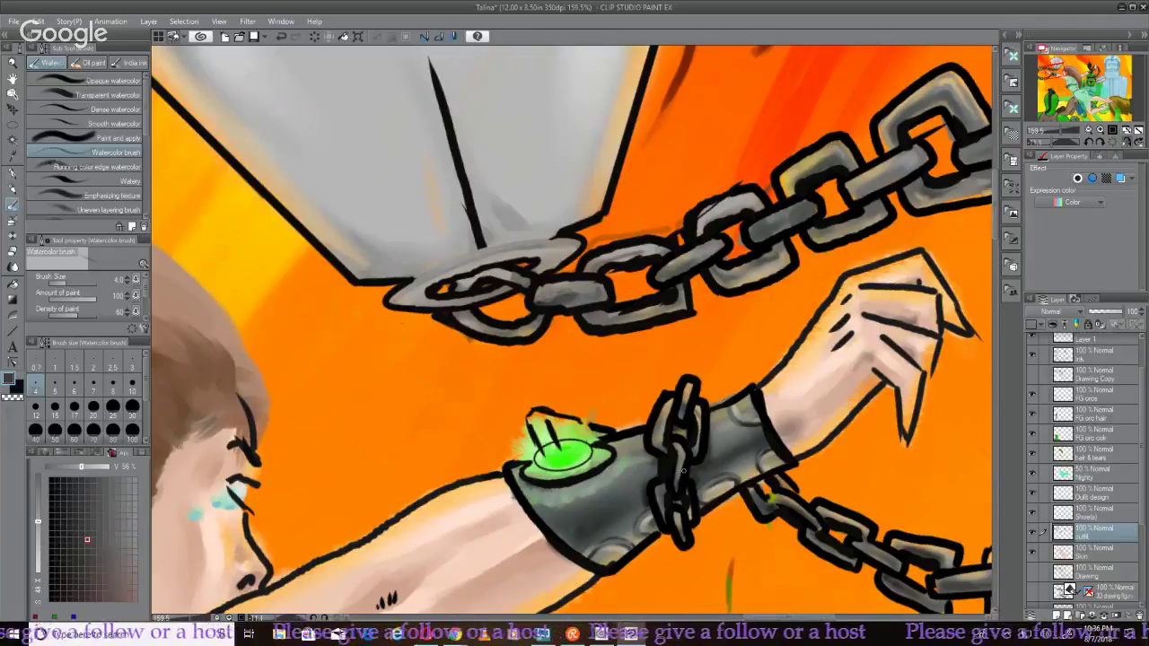
{"action": "left_click_drag", "start_coordinate": [682, 471], "coordinate": [417, 345]}
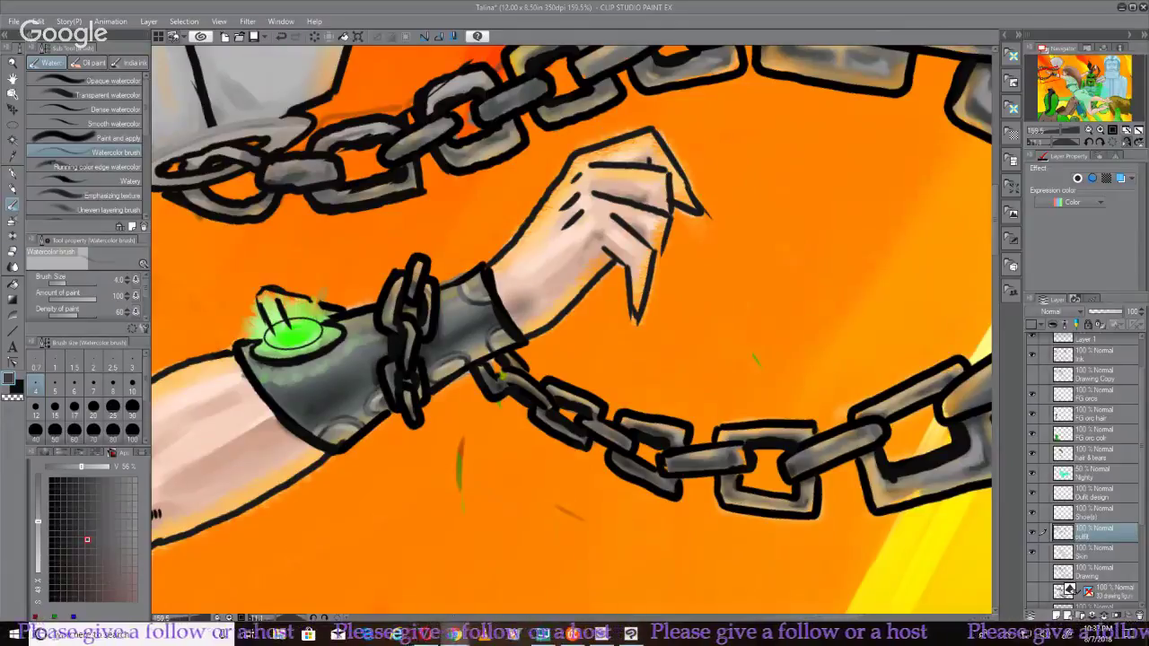
{"action": "left_click_drag", "start_coordinate": [574, 323], "coordinate": [341, 207]}
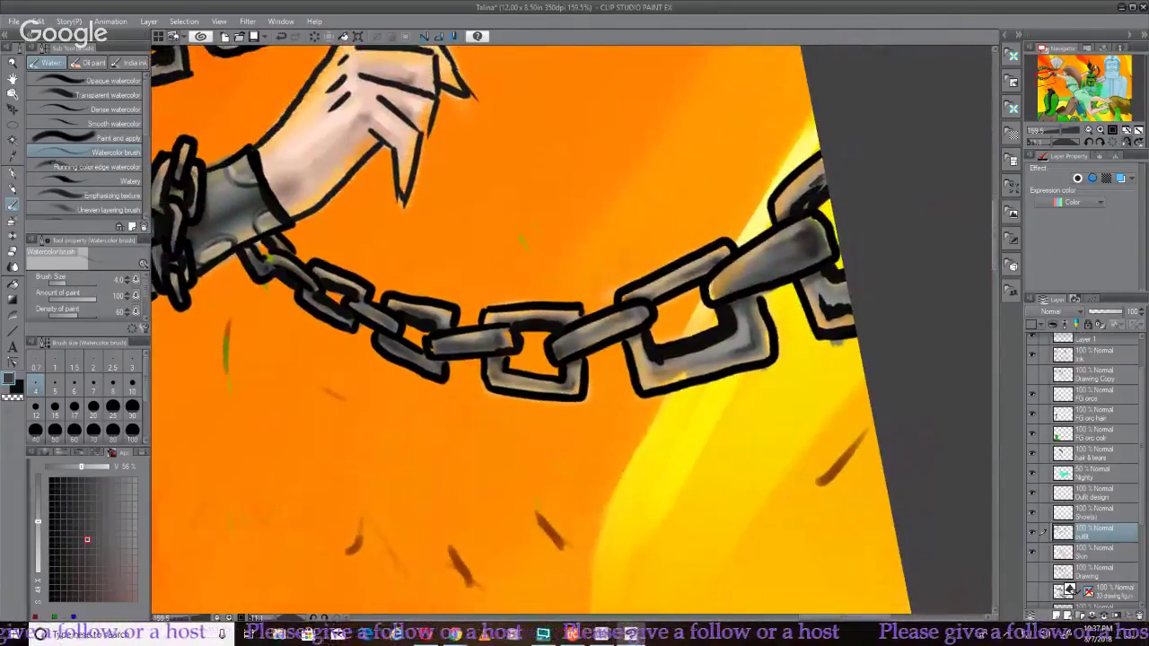
{"action": "mouse_move", "coordinate": [693, 373]}
{"action": "left_mouse_down"}
{"action": "mouse_move", "coordinate": [653, 385]}
{"action": "mouse_move", "coordinate": [679, 376]}
{"action": "left_mouse_up"}
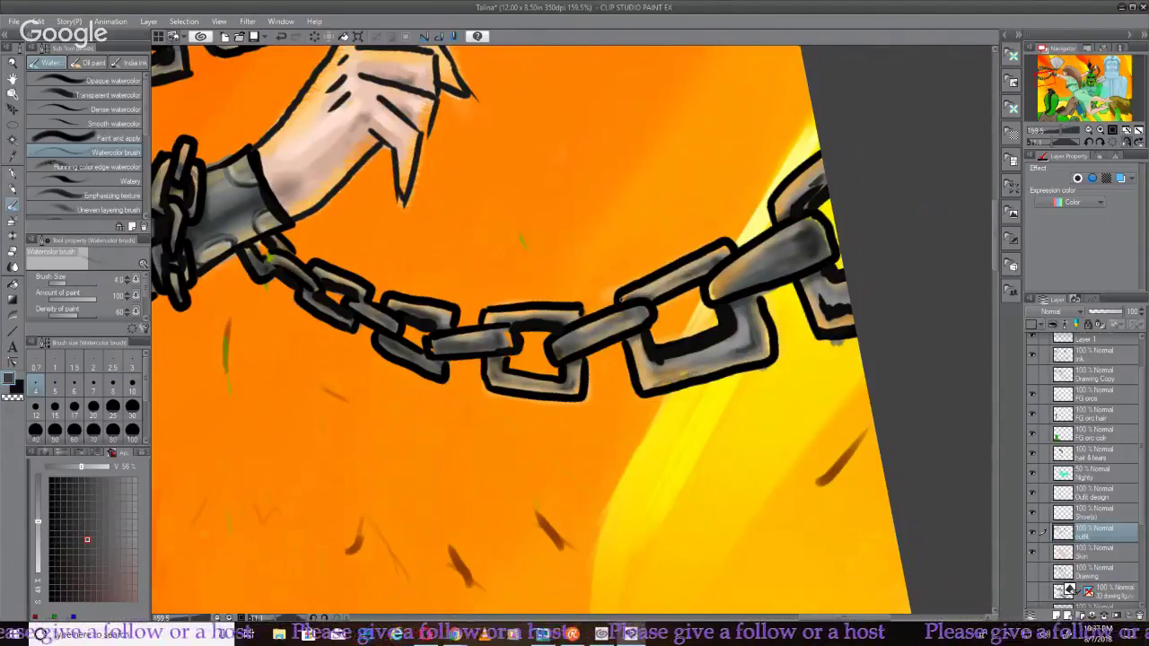
{"action": "mouse_move", "coordinate": [625, 299]}
{"action": "left_mouse_down"}
{"action": "mouse_move", "coordinate": [639, 291]}
{"action": "mouse_move", "coordinate": [629, 293]}
{"action": "left_mouse_up"}
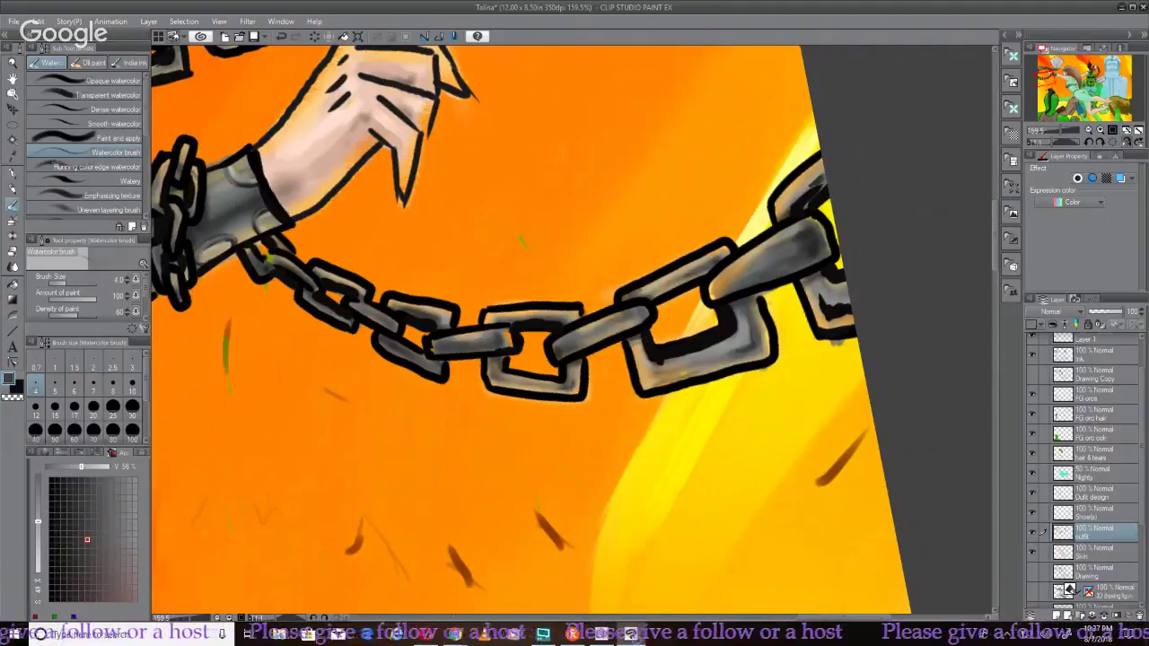
{"action": "right_click", "coordinate": [759, 303]}
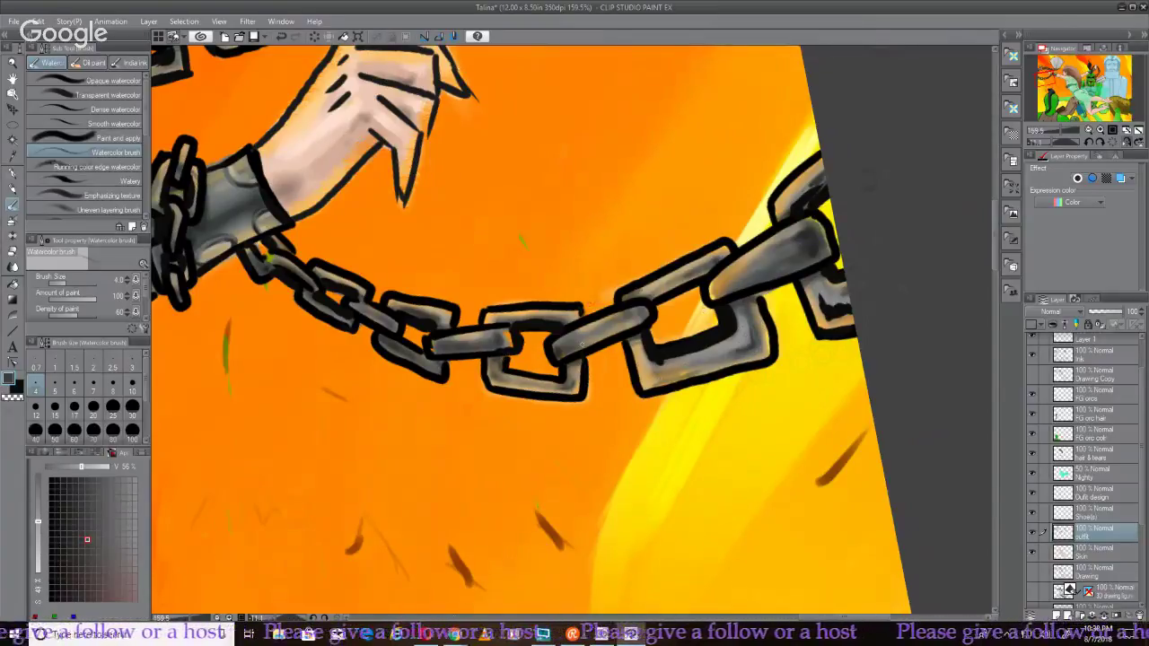
Check the shaded chains, view the whole illustration and mirror the canvas view horizontally
{"action": "scroll", "coordinate": [574, 339], "scroll_direction": "down", "scroll_amount": 5}
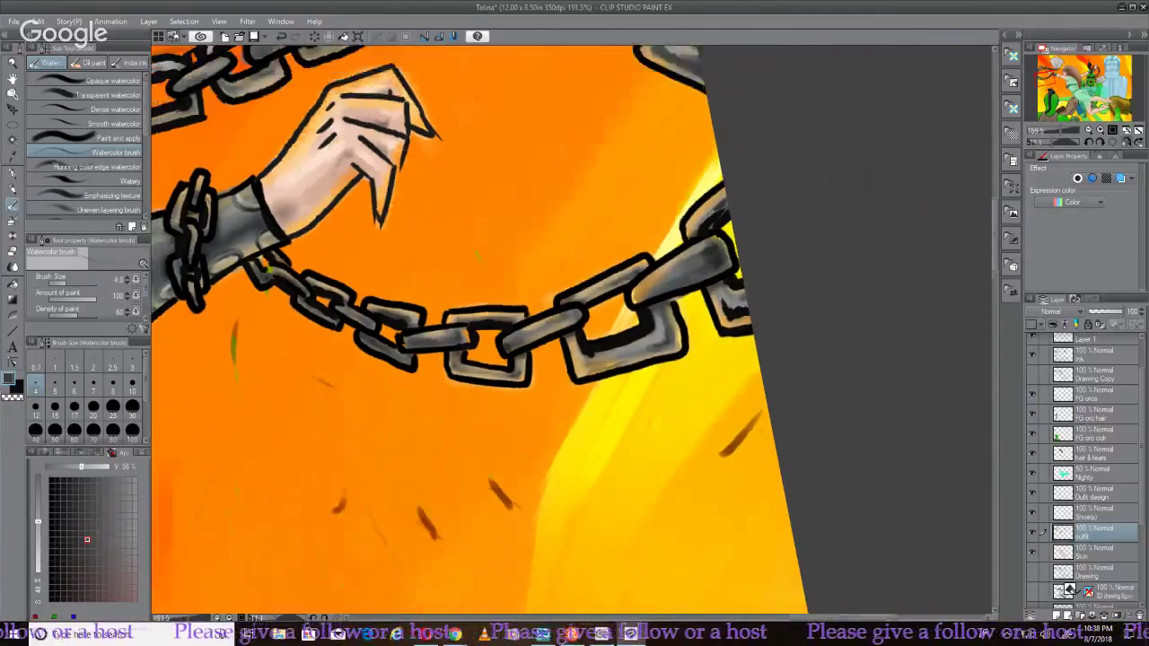
{"action": "scroll", "coordinate": [575, 339], "scroll_direction": "up", "scroll_amount": 3}
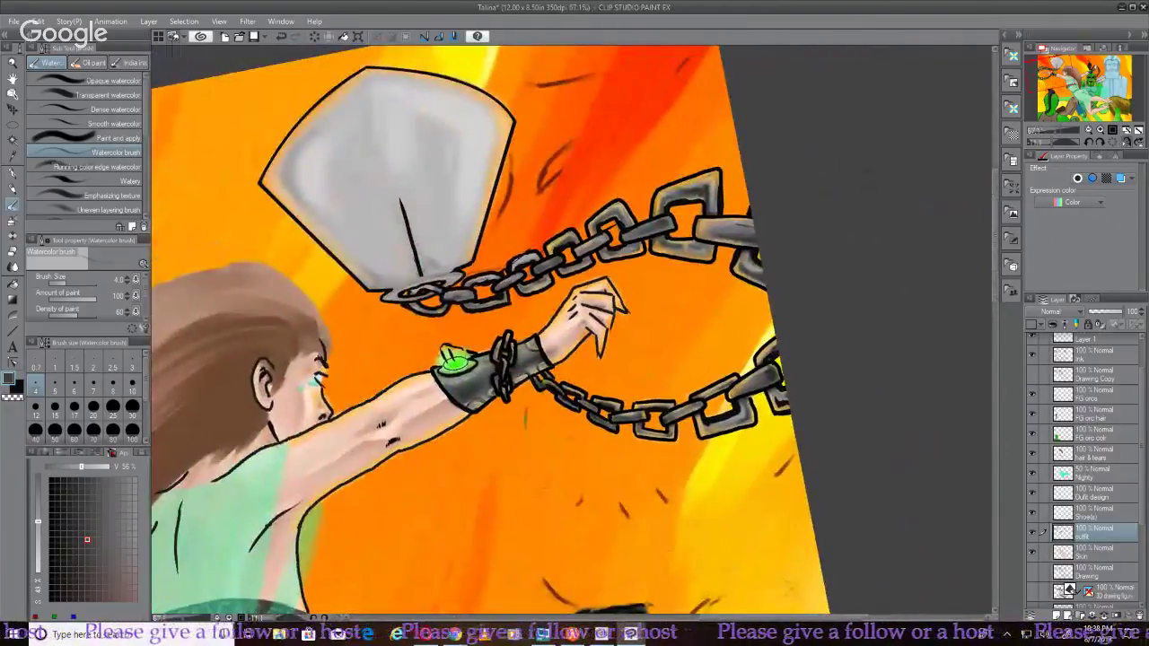
{"action": "scroll", "coordinate": [319, 319], "scroll_direction": "up", "scroll_amount": 2}
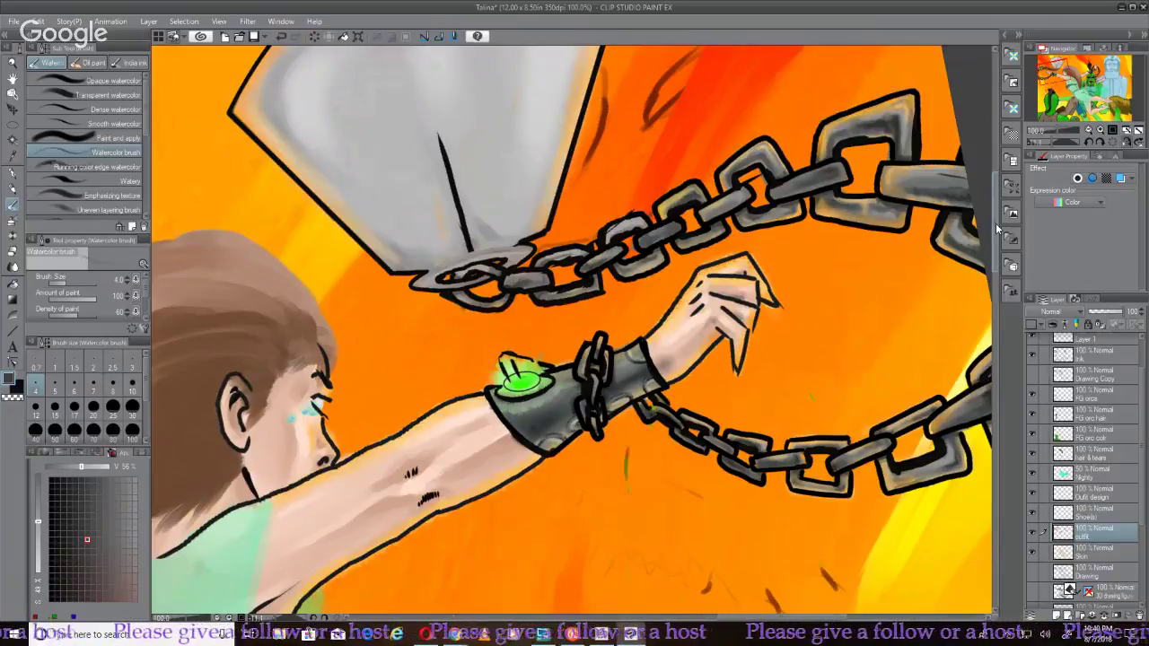
{"action": "key", "text": "ctrl+0"}
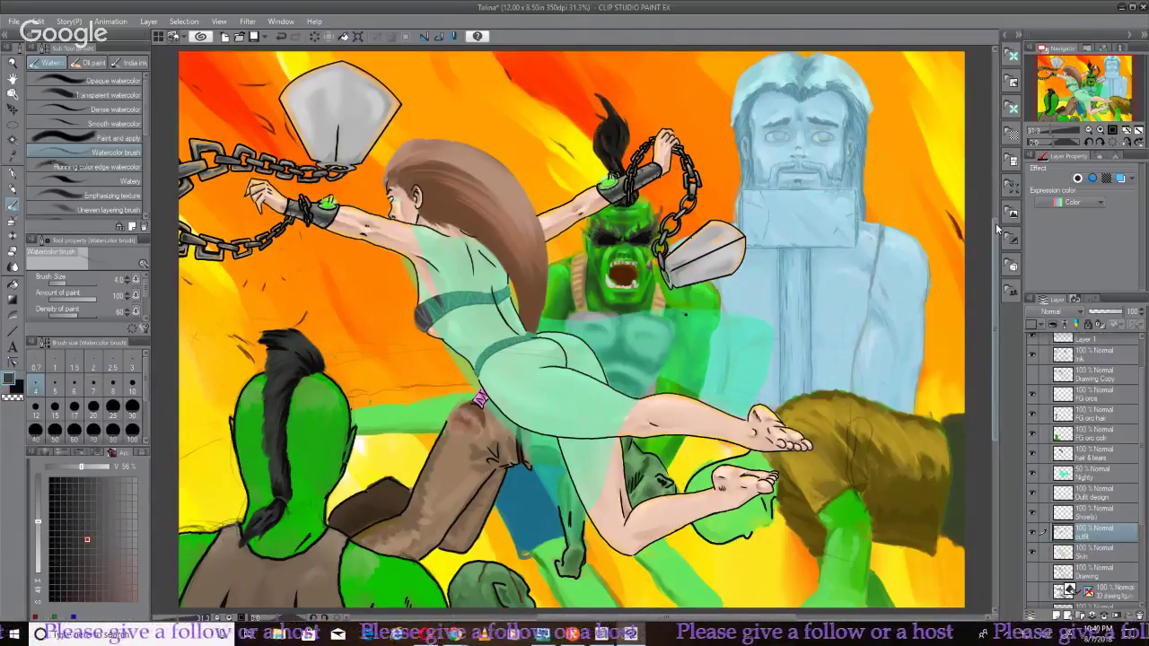
{"action": "key", "text": "ctrl+shift+h"}
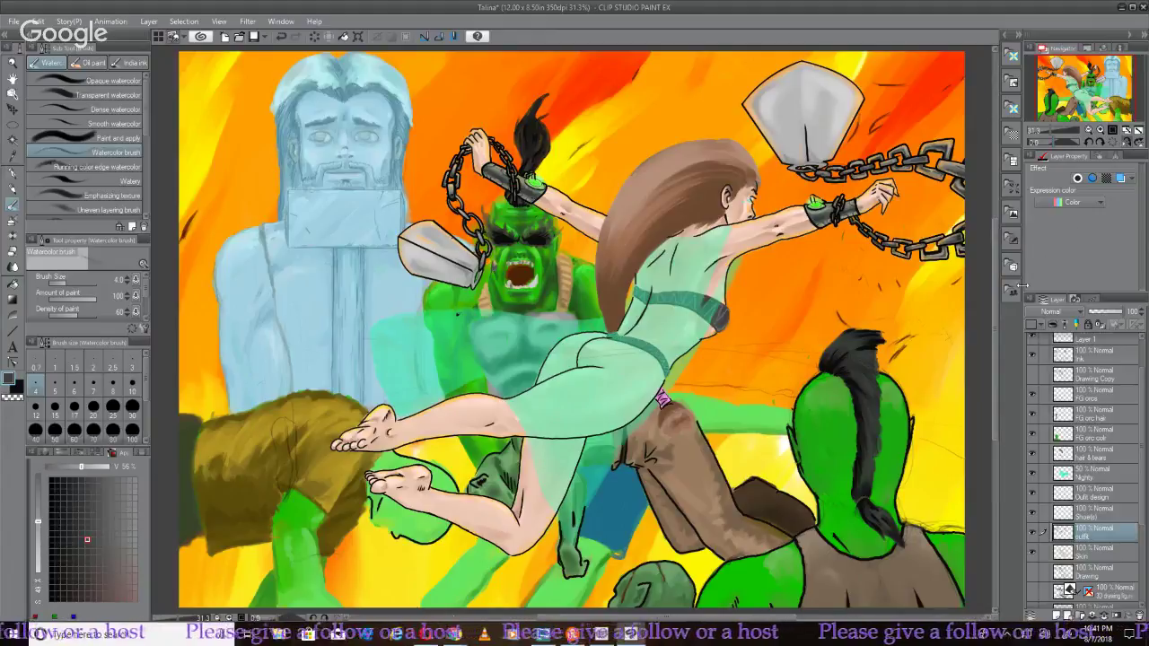
Show and hide the 3D drawing figure layer repeatedly to compare the woman's pose and shadows with the painting, leaving it hidden
{"action": "left_click", "coordinate": [1032, 594]}
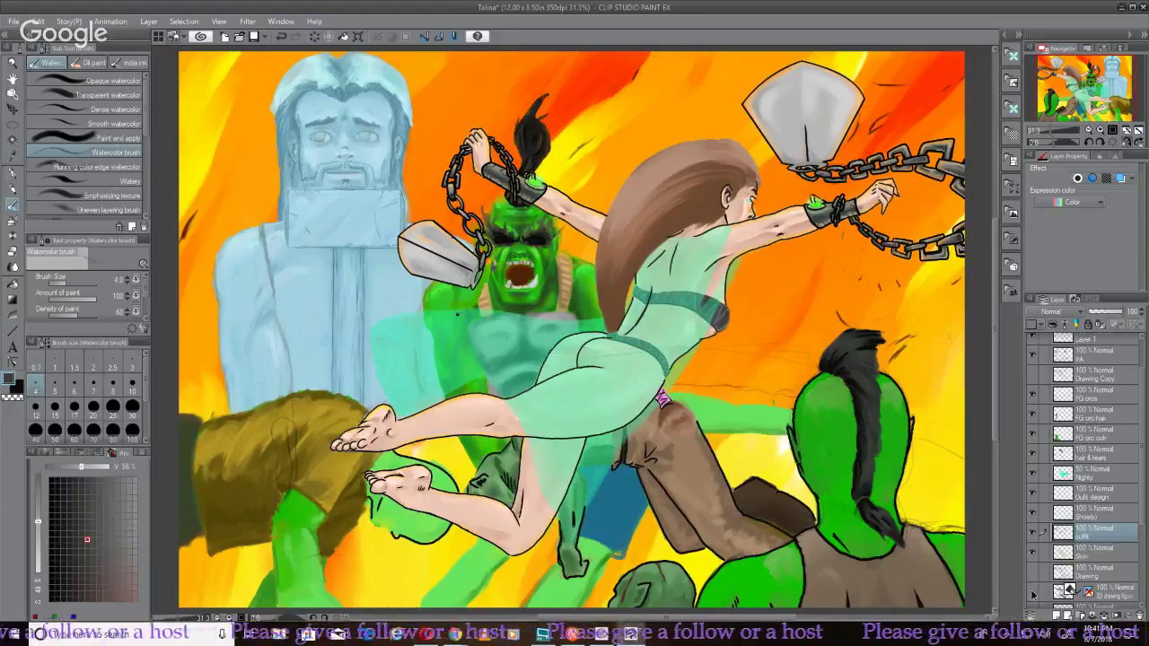
{"action": "left_click", "coordinate": [1032, 594]}
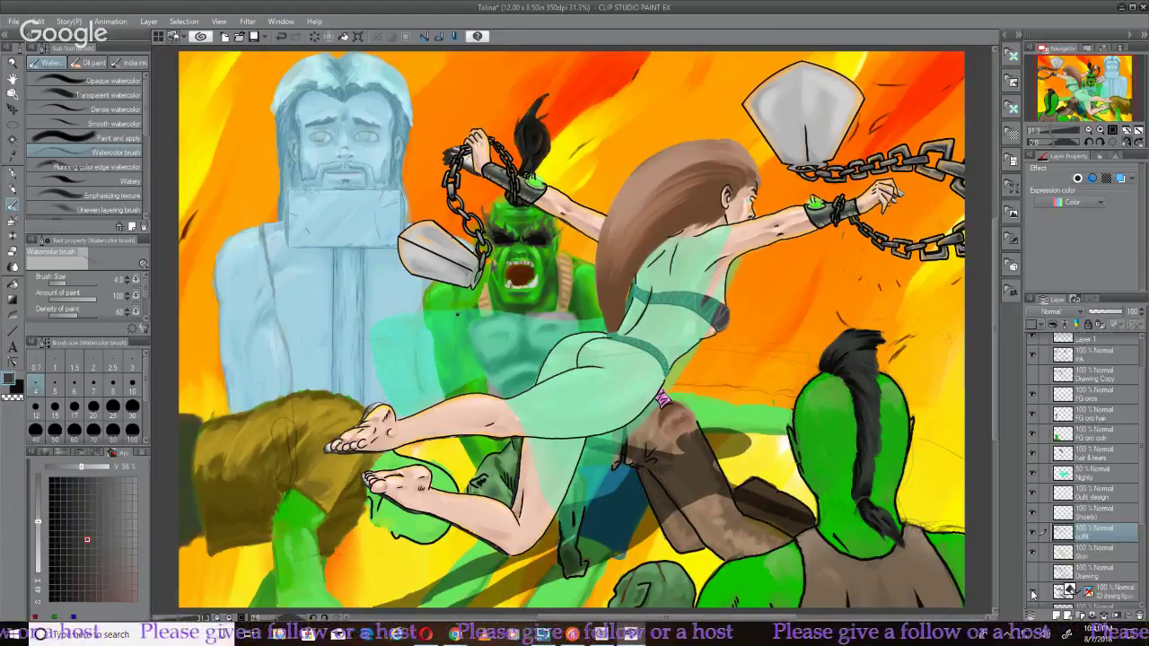
{"action": "left_click", "coordinate": [1032, 594]}
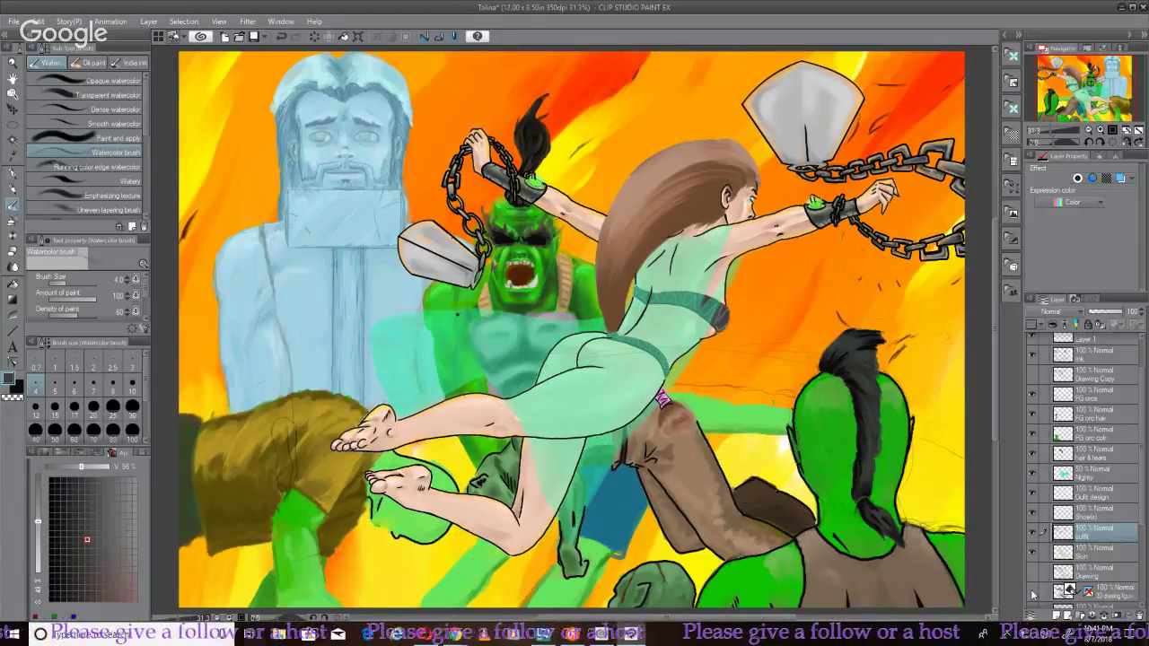
{"action": "left_click", "coordinate": [1032, 594]}
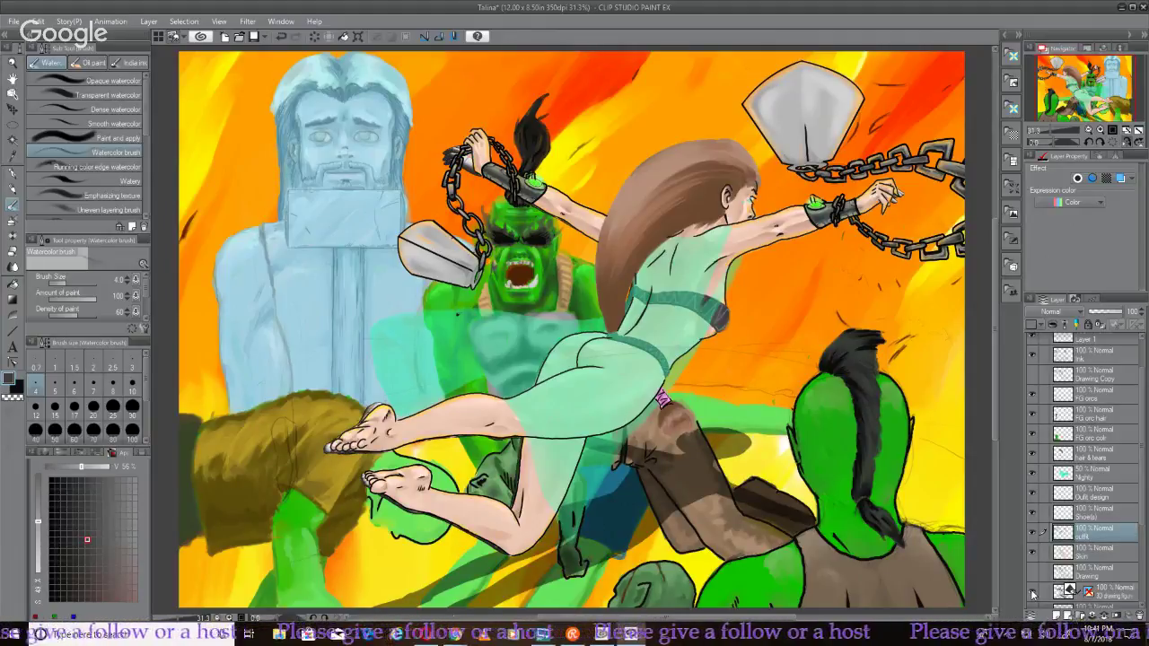
{"action": "scroll", "coordinate": [1055, 570], "scroll_direction": "down", "scroll_amount": 3}
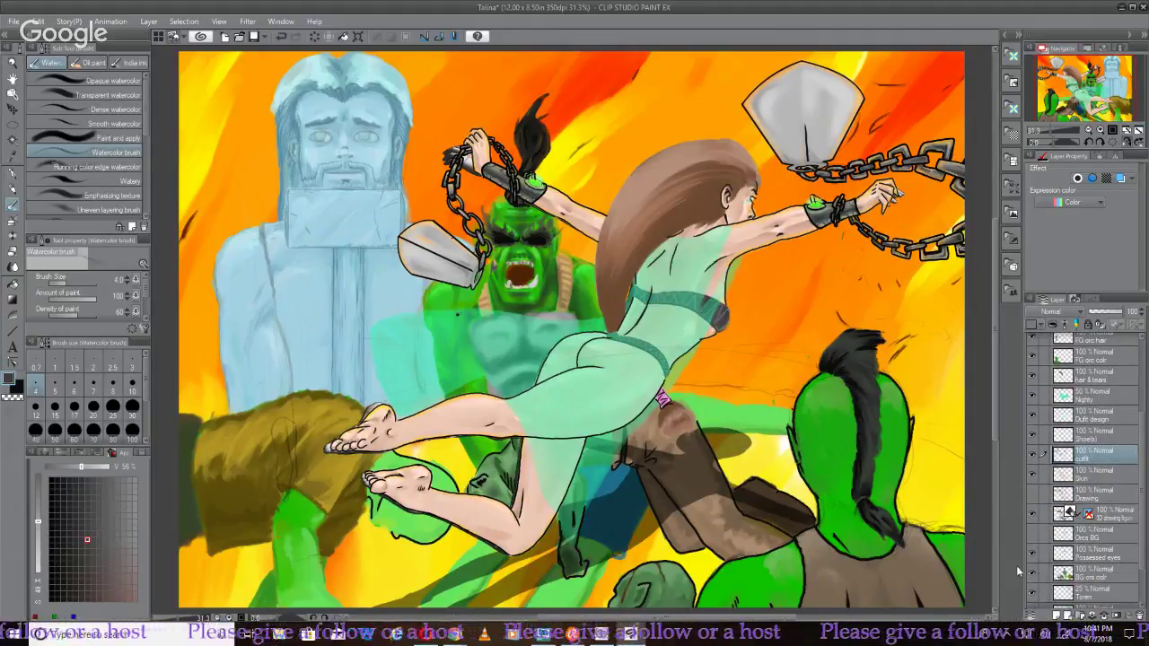
{"action": "left_click", "coordinate": [1032, 511]}
{"action": "left_click", "coordinate": [1032, 511]}
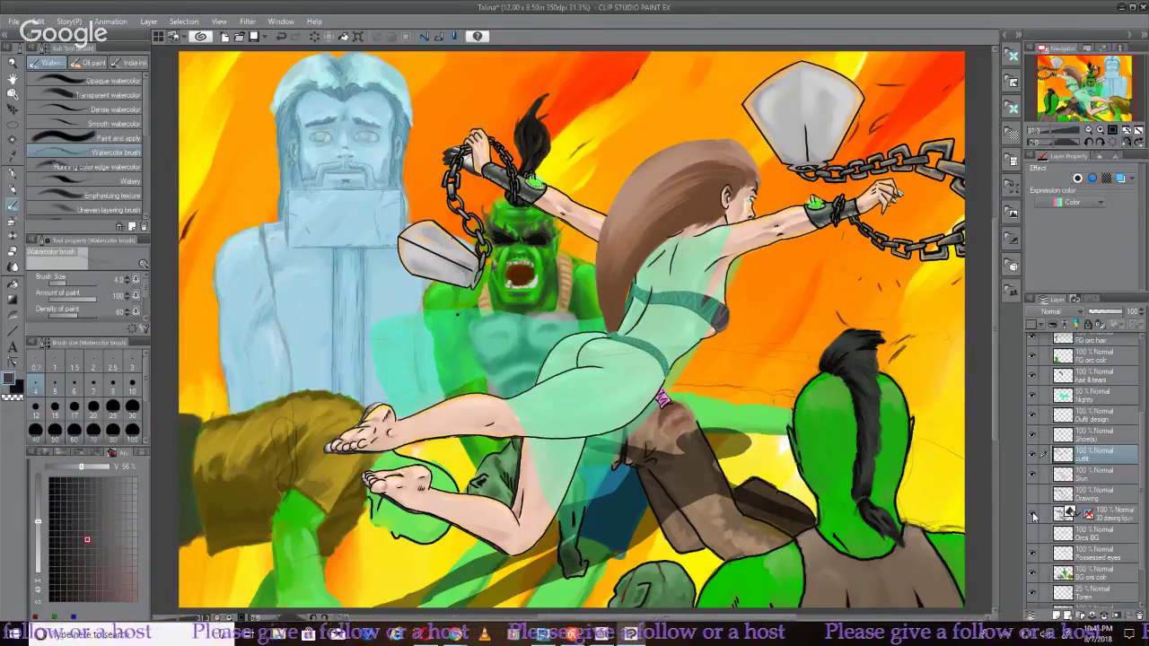
{"action": "left_click", "coordinate": [1032, 512]}
{"action": "left_click", "coordinate": [1032, 512]}
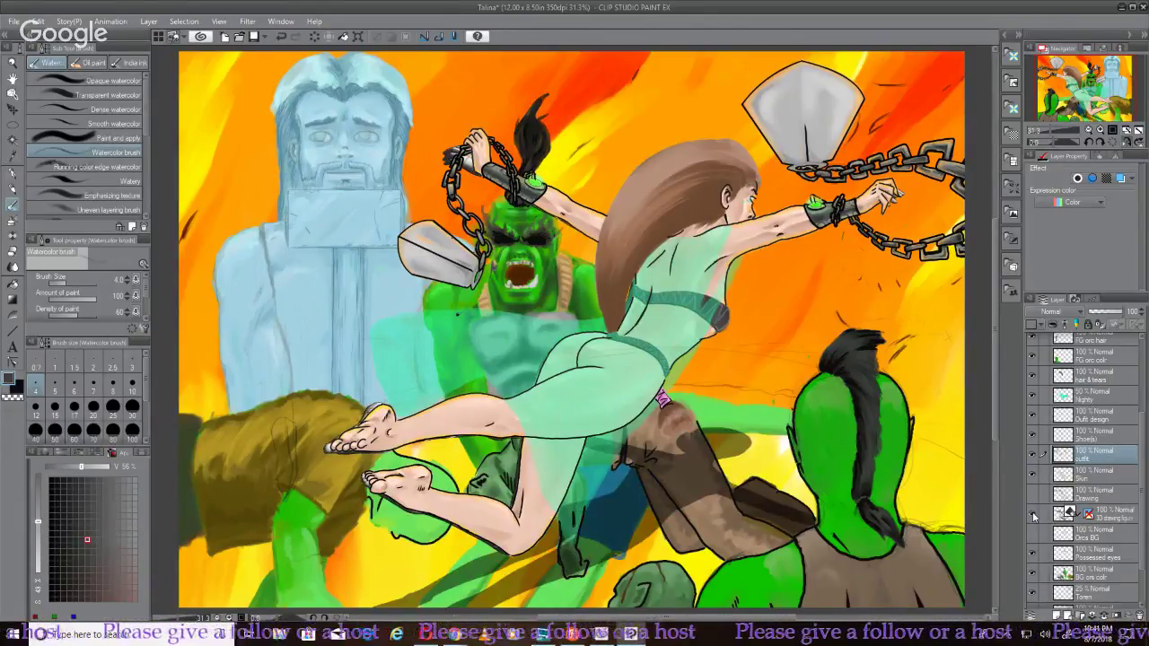
{"action": "left_click", "coordinate": [1033, 512]}
{"action": "left_click", "coordinate": [1032, 512]}
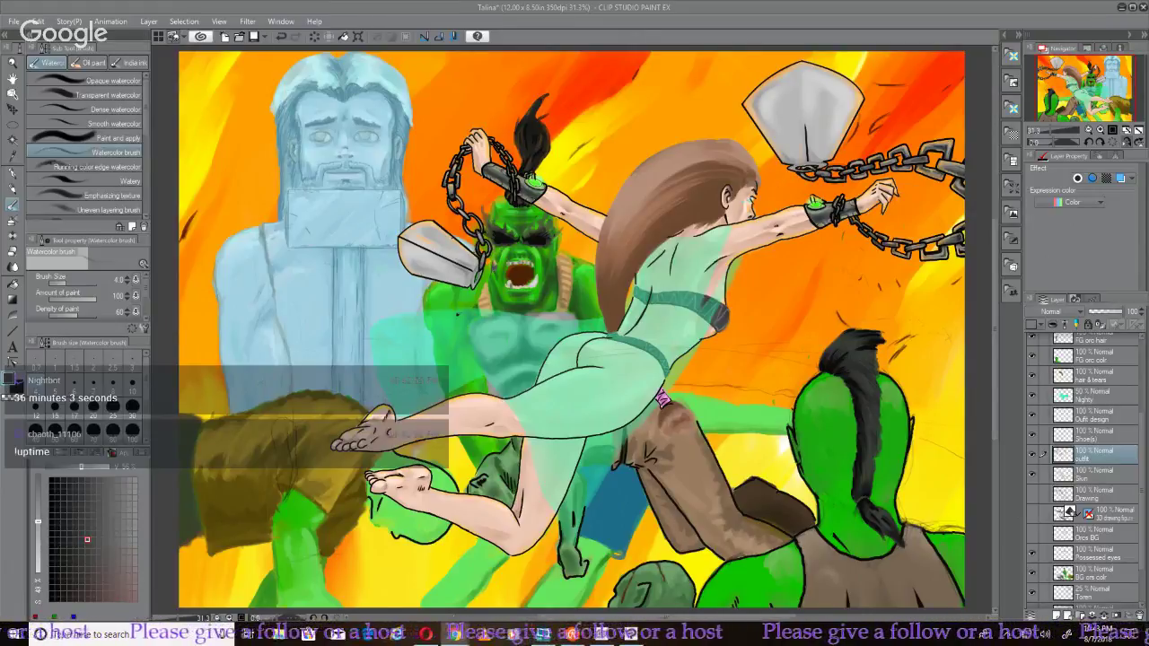
Save the illustration under its existing file name
{"action": "left_click", "coordinate": [14, 21]}
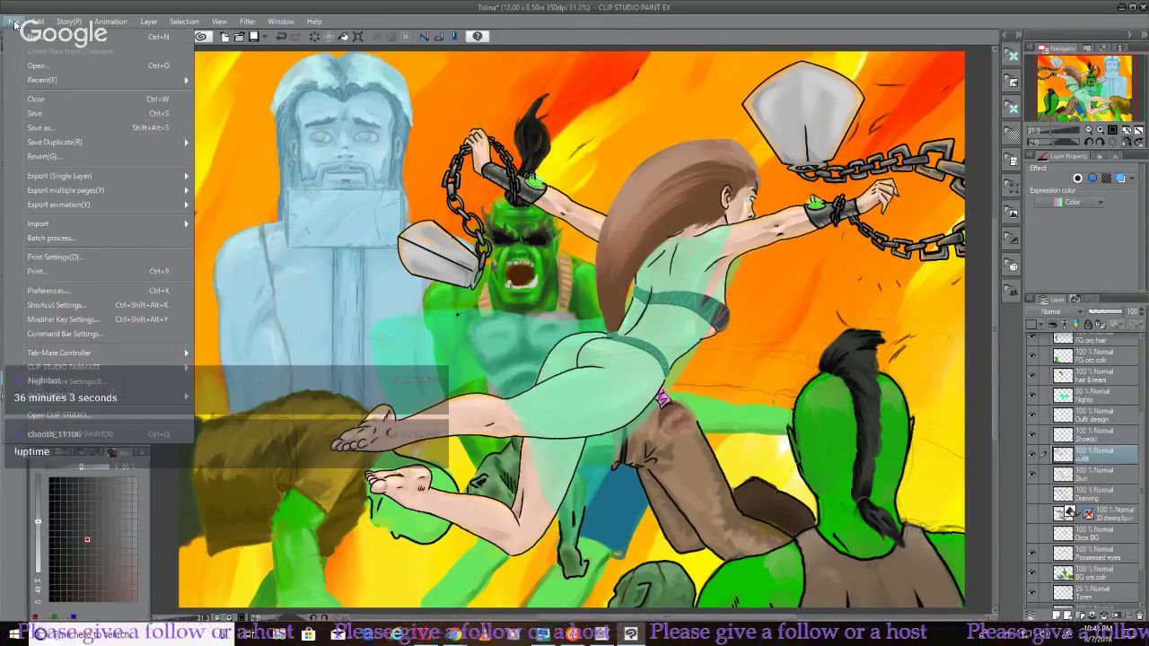
{"action": "left_click", "coordinate": [36, 114]}
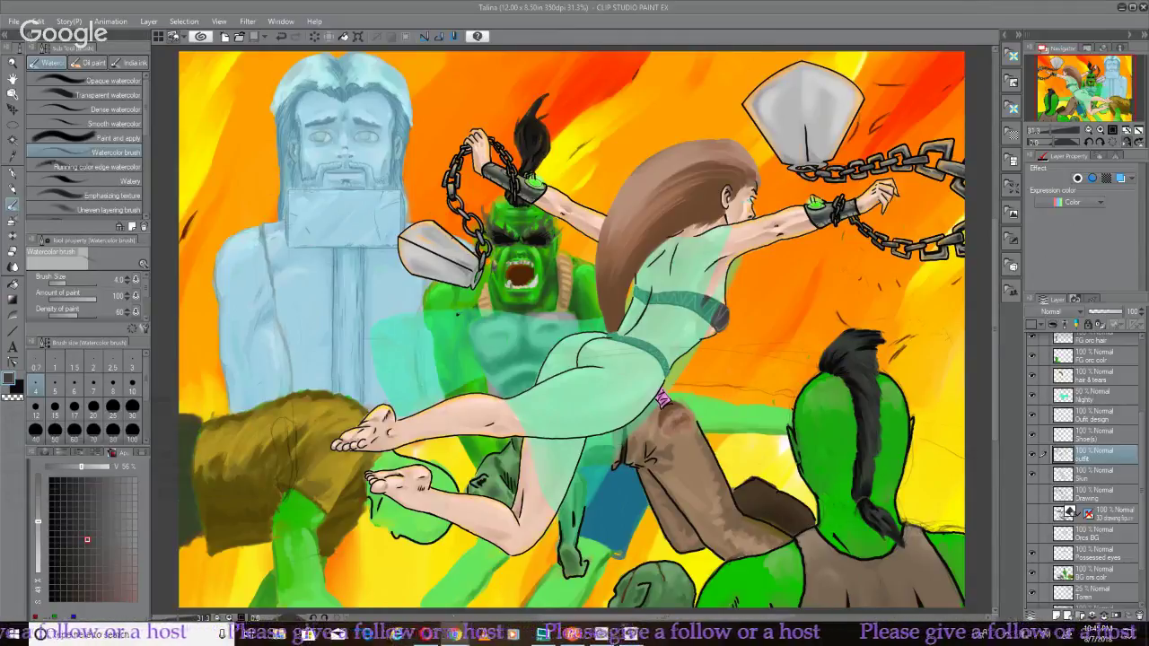
Make the BG orc colr layer active and toggle its visibility to check which colors it contains, leaving it shown
{"action": "left_click", "coordinate": [1073, 573]}
{"action": "left_click", "coordinate": [1034, 572]}
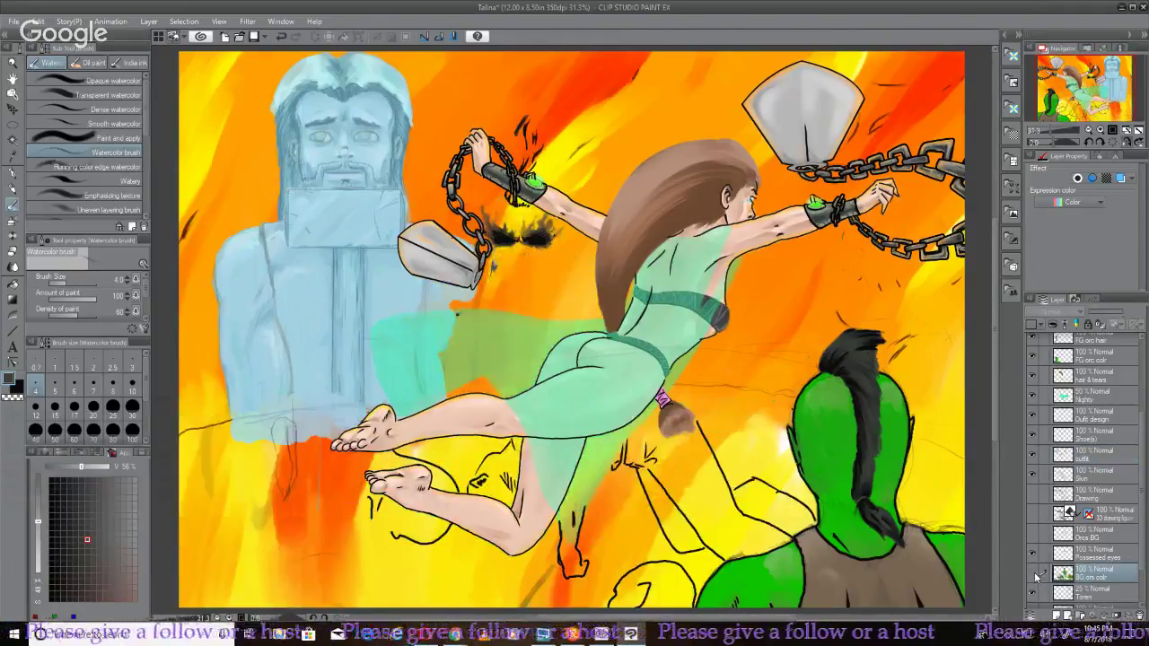
{"action": "left_click", "coordinate": [1034, 572]}
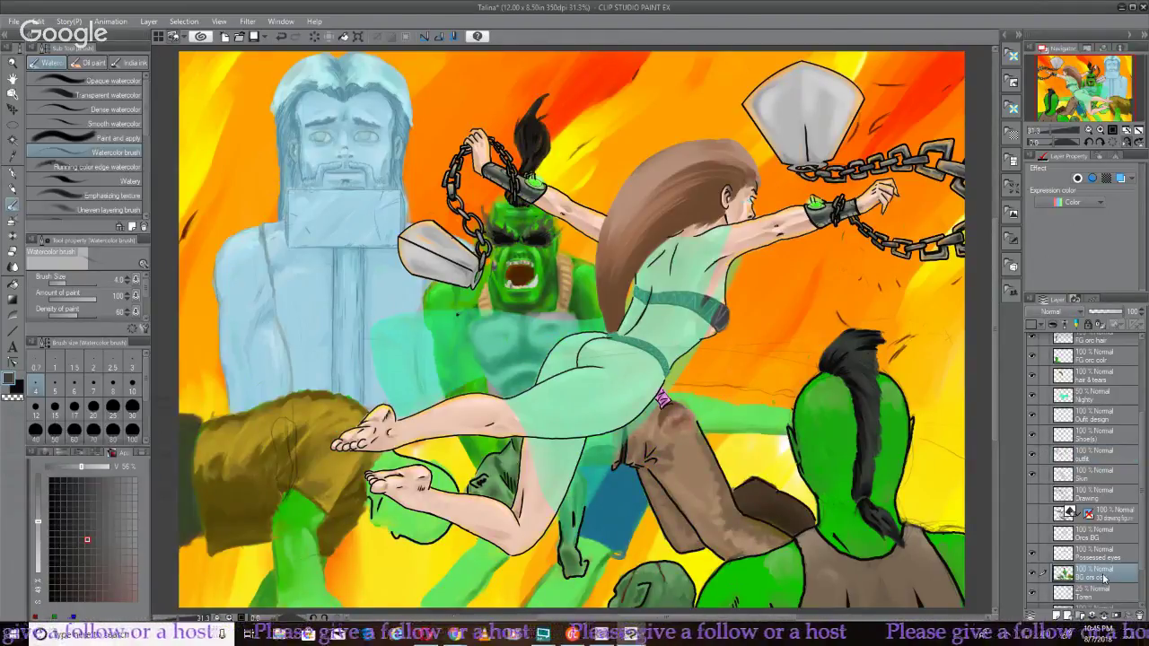
{"action": "left_click", "coordinate": [1034, 575]}
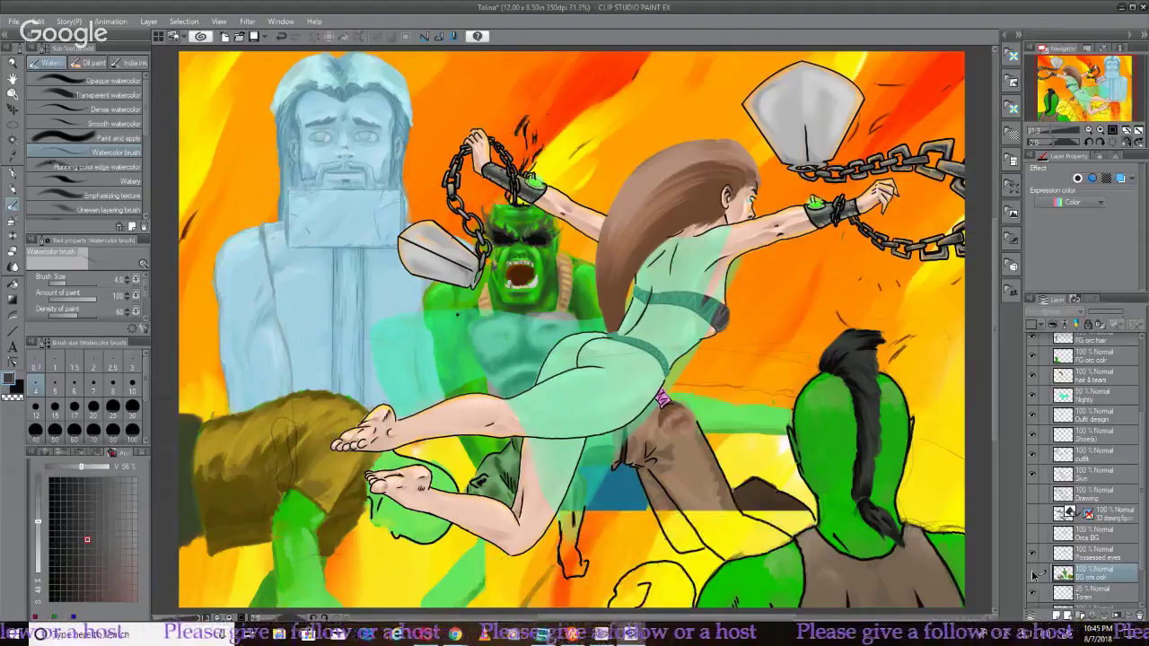
{"action": "left_click", "coordinate": [1031, 572]}
{"action": "left_click", "coordinate": [1031, 572]}
{"action": "left_click", "coordinate": [1031, 572]}
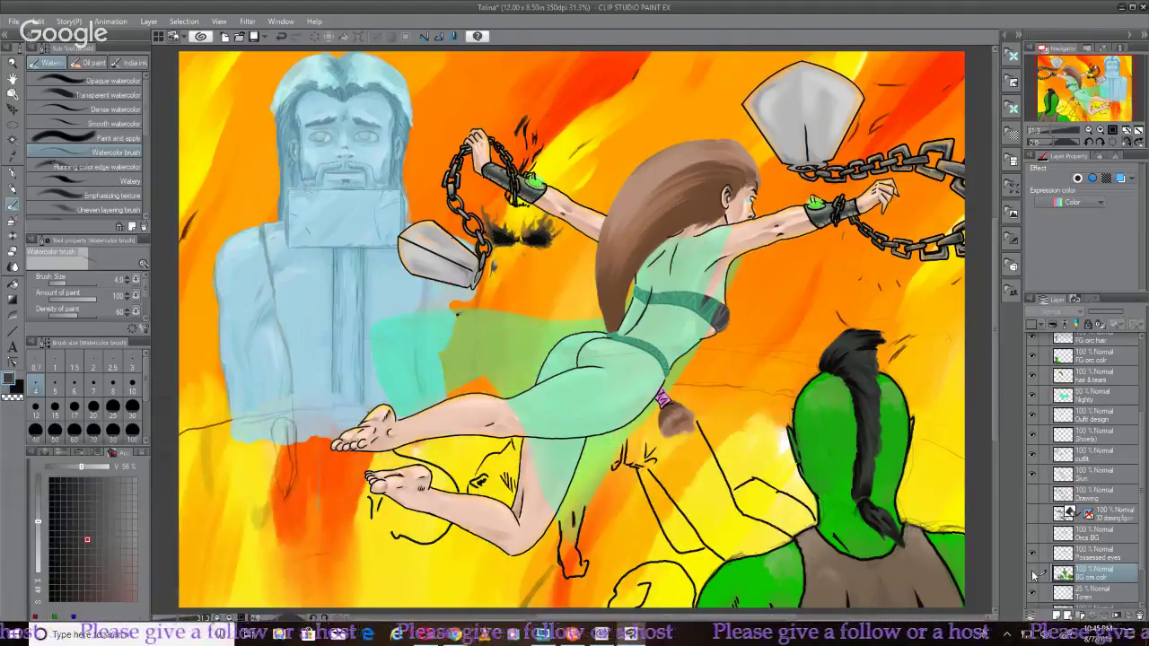
{"action": "left_click", "coordinate": [1031, 572]}
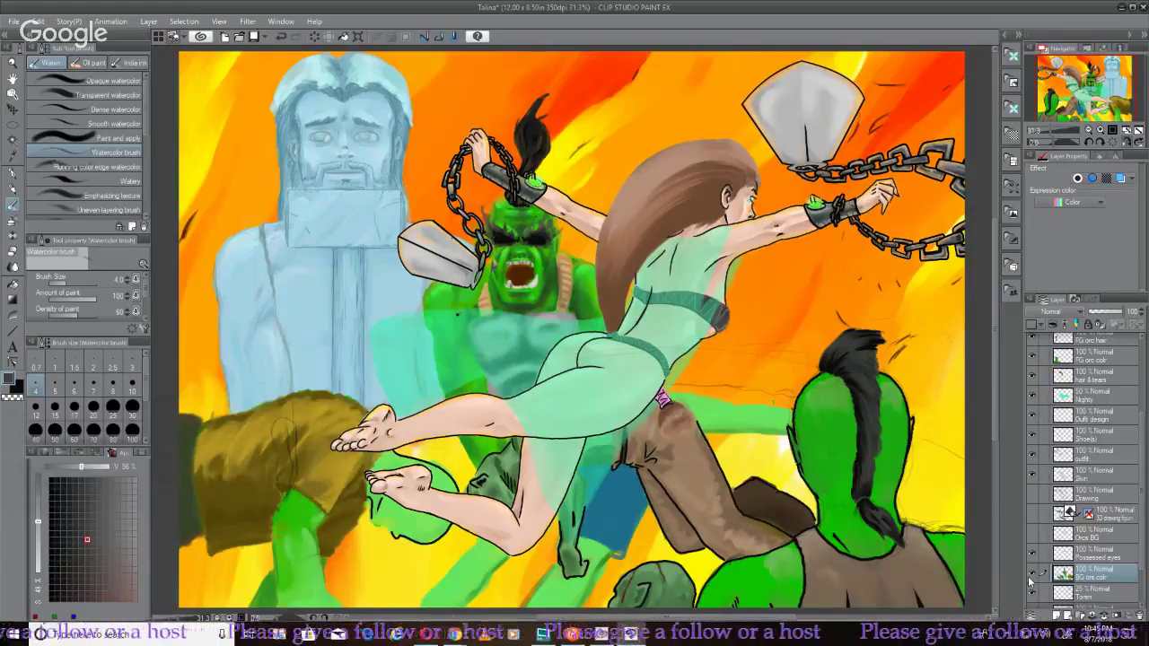
On the Outfit design layer, smooth away the light zigzag pattern on the woman's chest and waist bands with the Blend tool
{"action": "key", "text": "j"}
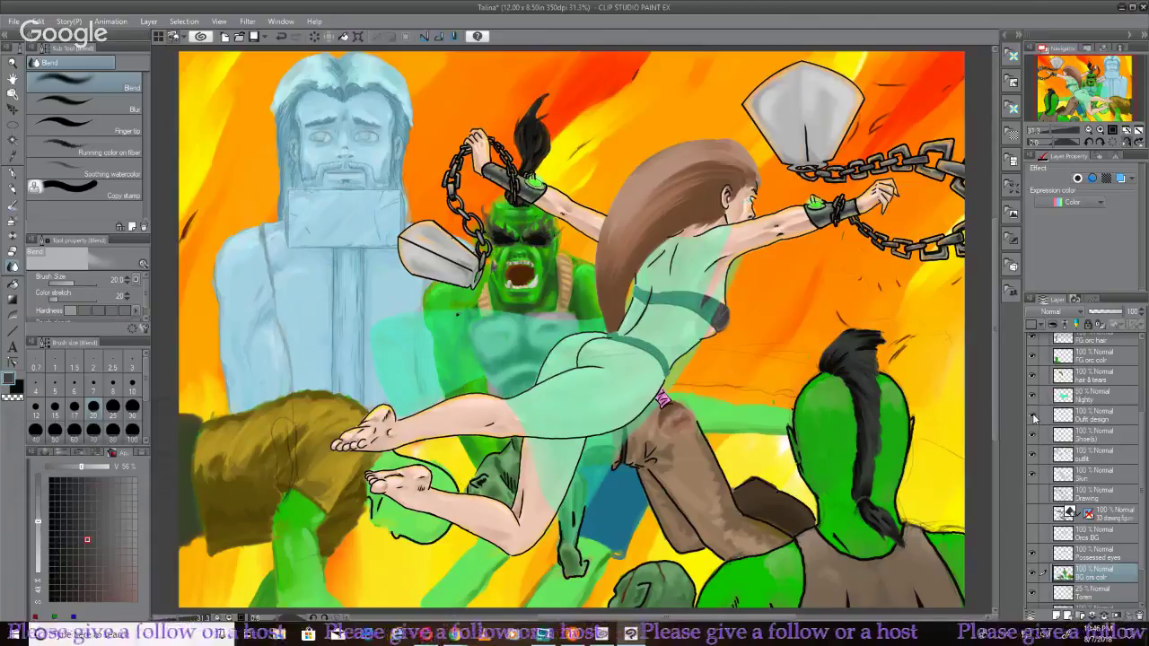
{"action": "left_click", "coordinate": [1102, 418]}
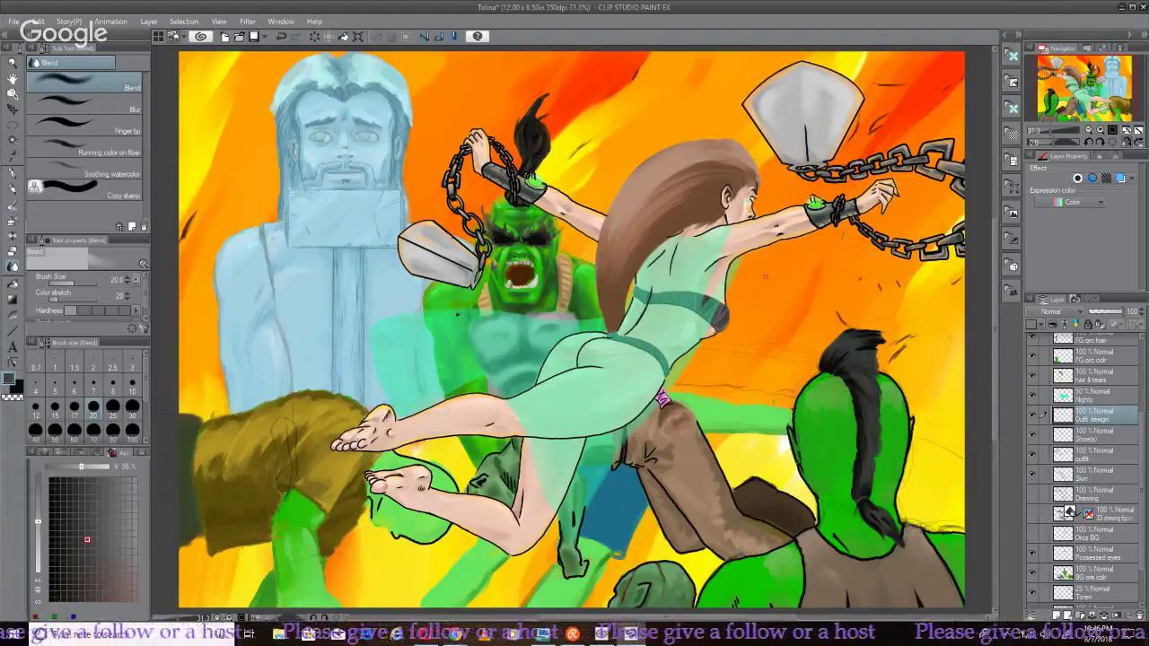
{"action": "scroll", "coordinate": [650, 327], "scroll_direction": "up", "scroll_amount": 5}
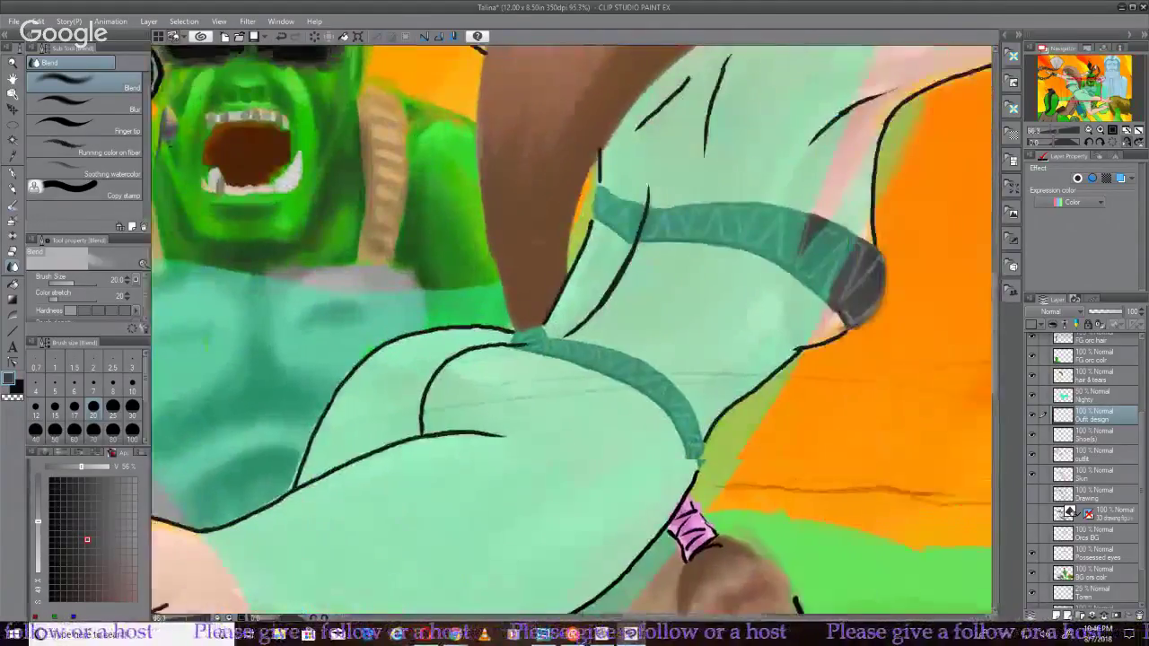
{"action": "left_click_drag", "start_coordinate": [619, 384], "coordinate": [453, 411]}
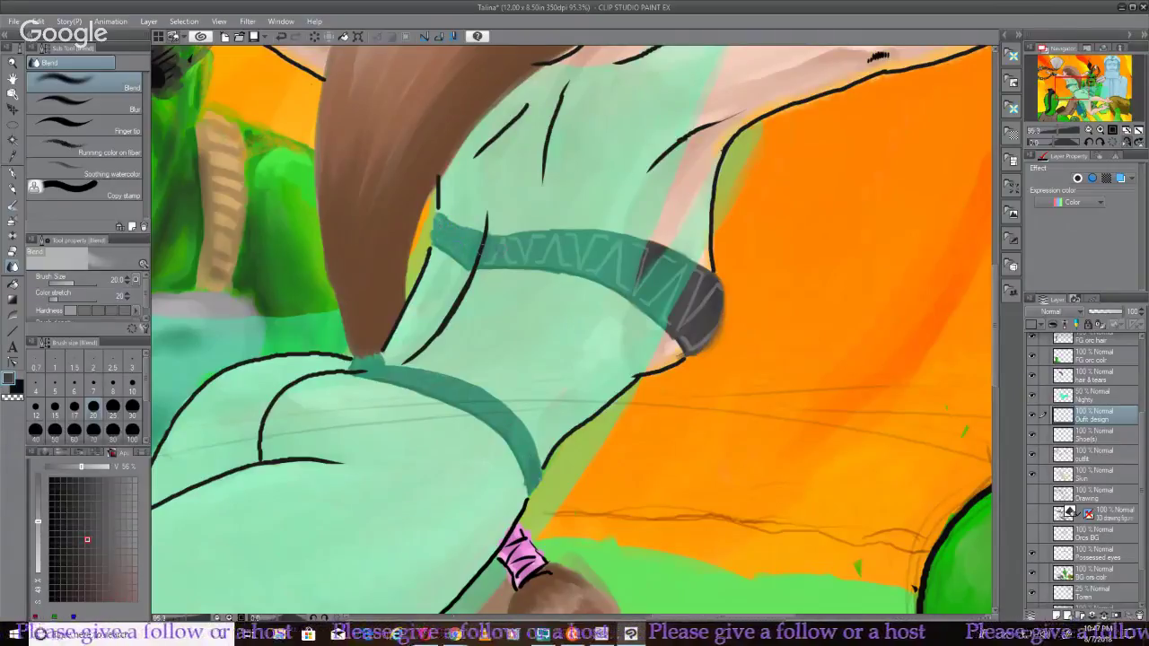
{"action": "mouse_move", "coordinate": [512, 262]}
{"action": "left_mouse_down"}
{"action": "mouse_move", "coordinate": [613, 252]}
{"action": "mouse_move", "coordinate": [538, 236]}
{"action": "left_mouse_up"}
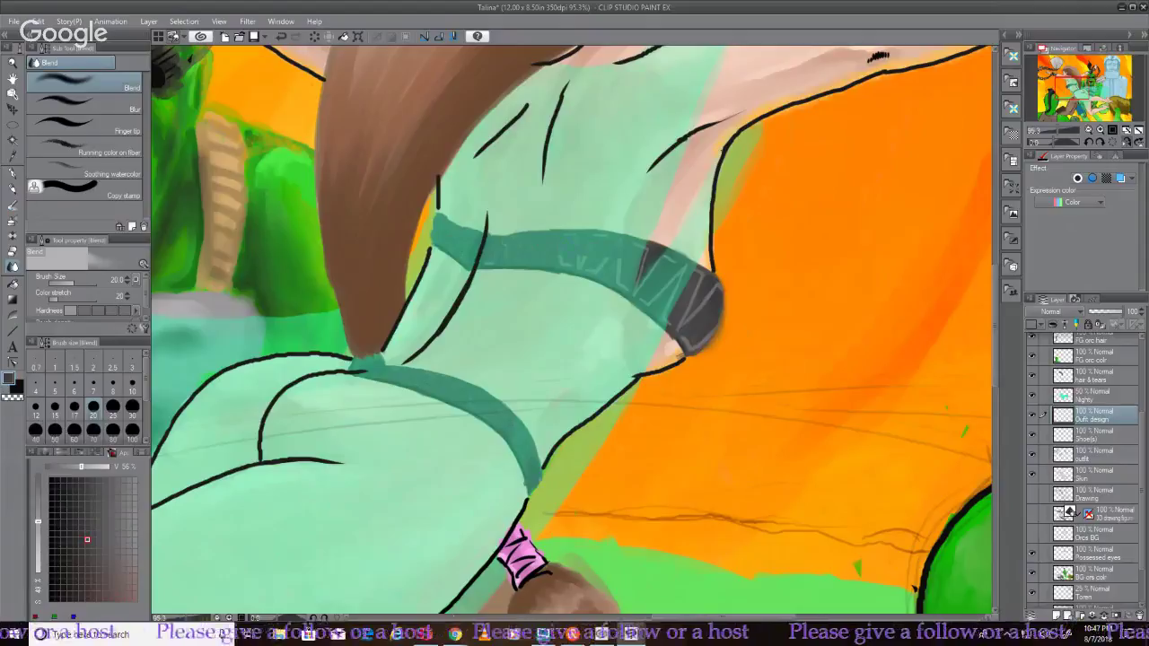
{"action": "left_click_drag", "start_coordinate": [489, 266], "coordinate": [598, 268]}
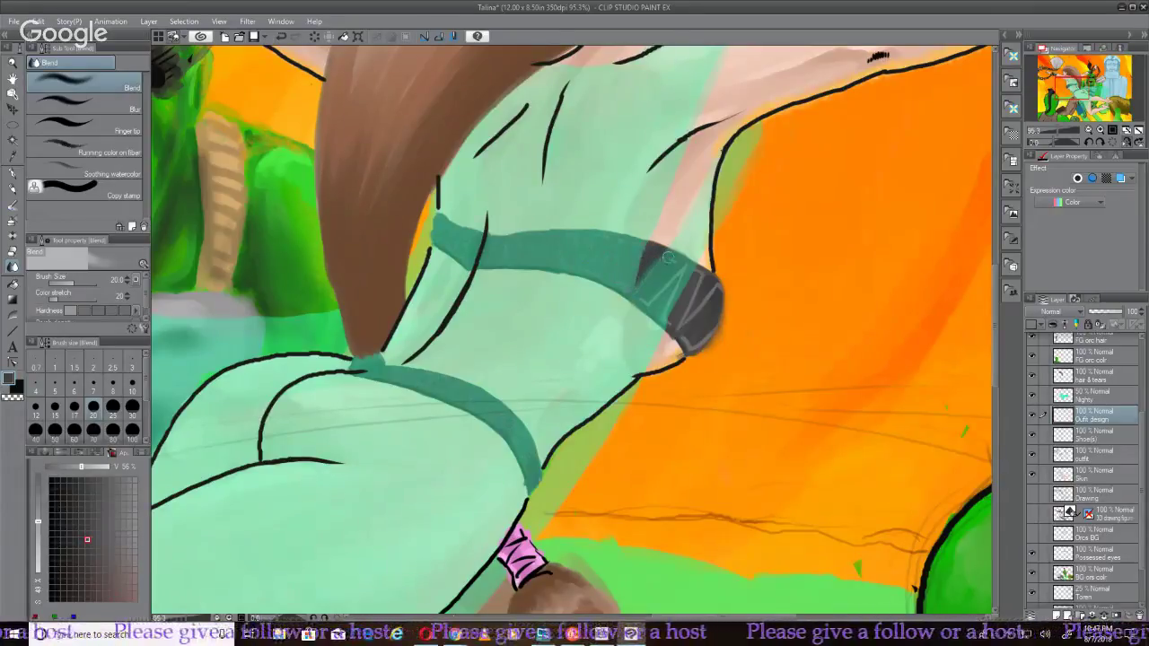
{"action": "left_click_drag", "start_coordinate": [666, 258], "coordinate": [695, 274]}
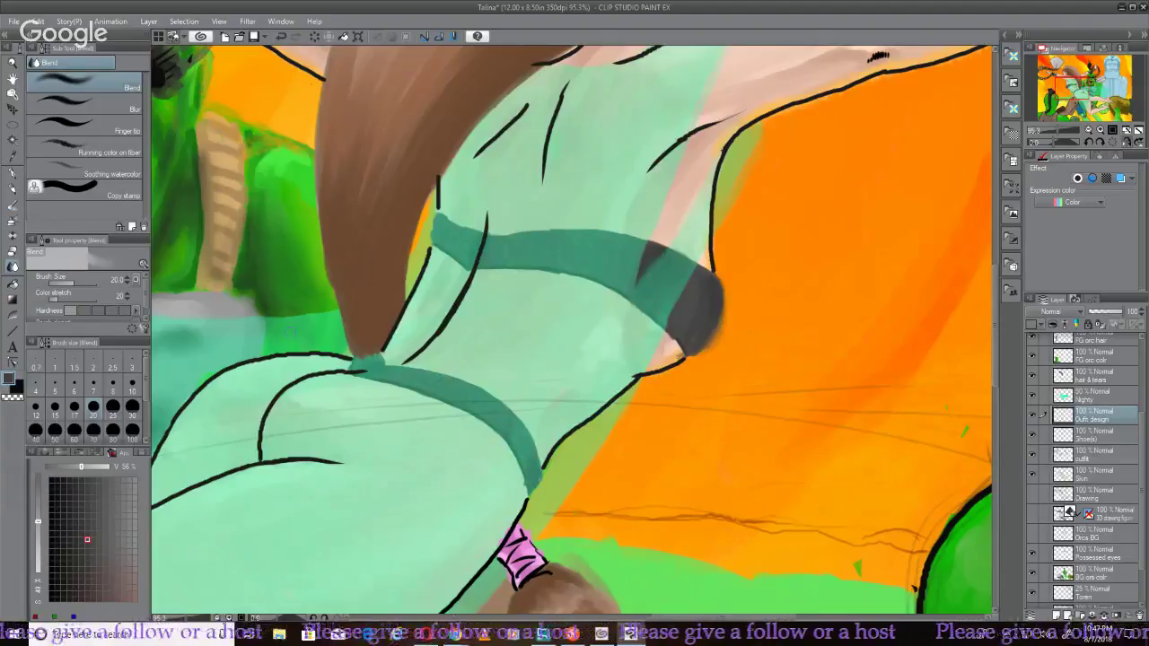
Try several watercolor brushes, settle on Dense watercolor at size 6 and choose a lighter grey as the drawing color
{"action": "left_click", "coordinate": [14, 204]}
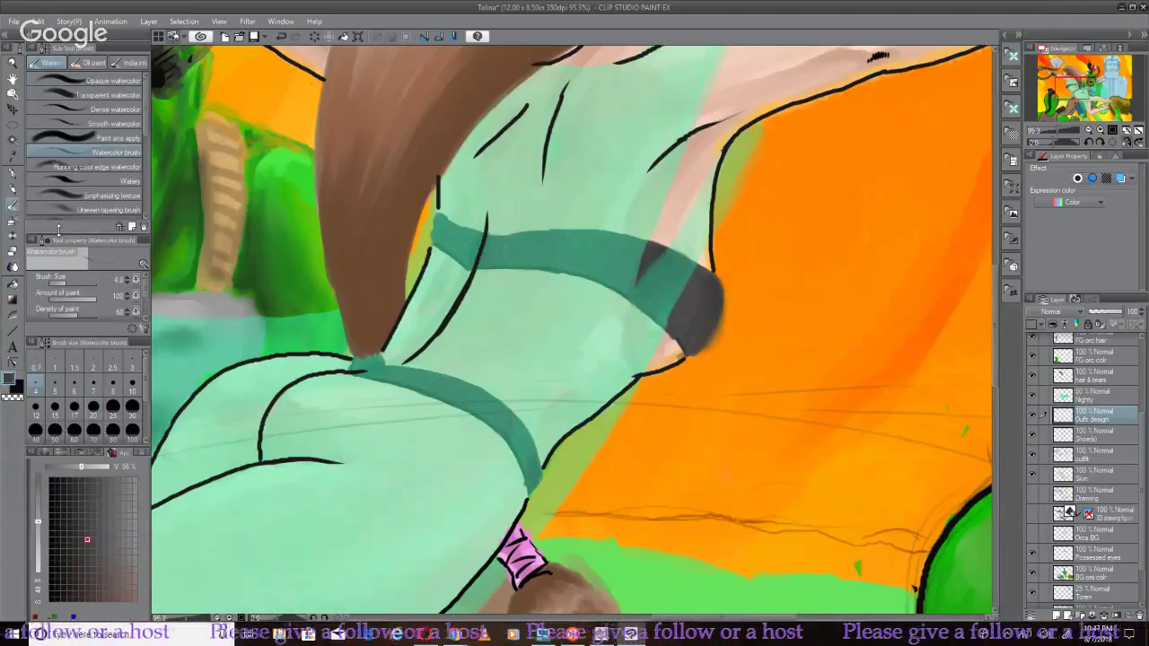
{"action": "left_click", "coordinate": [117, 123]}
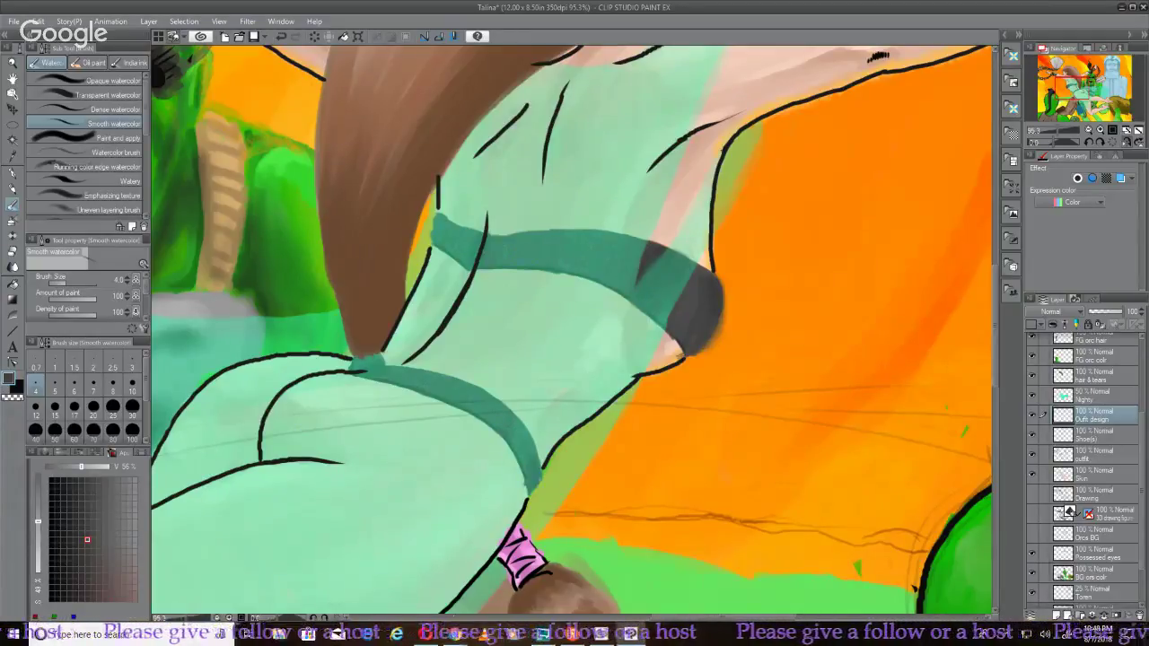
{"action": "key", "text": "ctrl+z"}
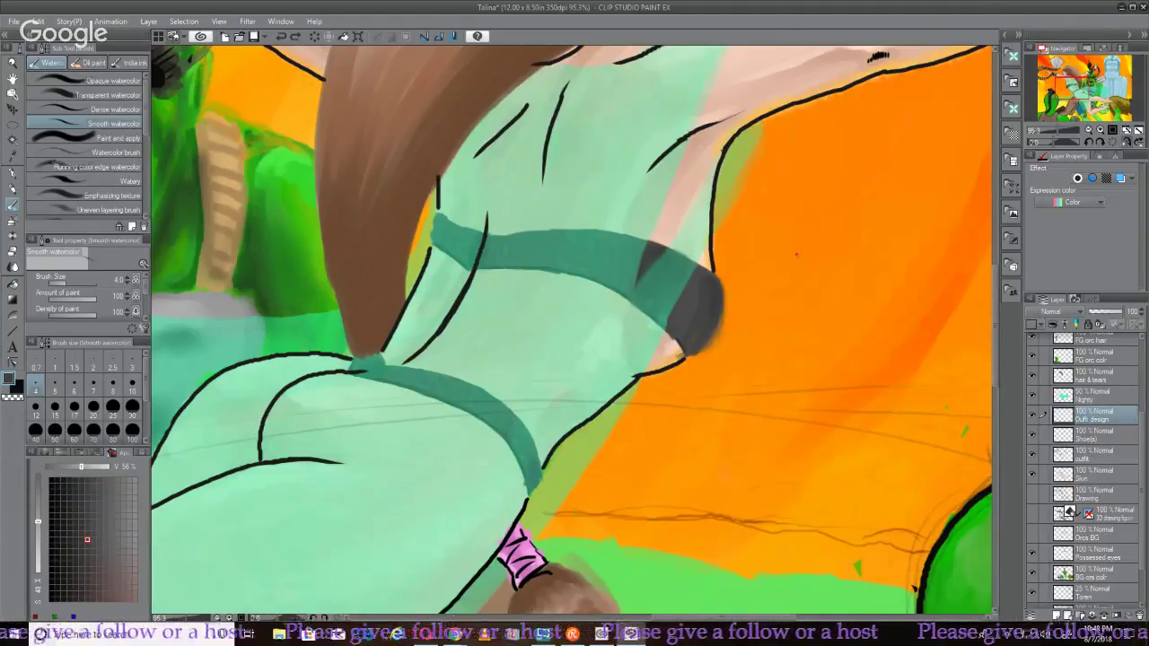
{"action": "left_click", "coordinate": [83, 138]}
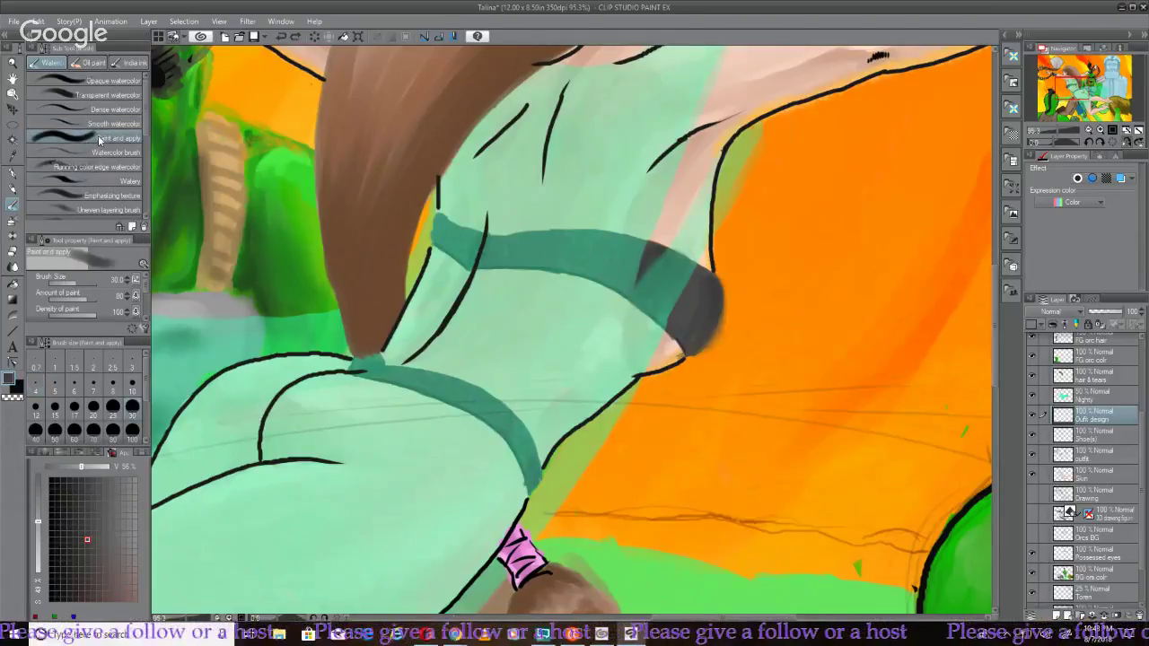
{"action": "left_click", "coordinate": [103, 110]}
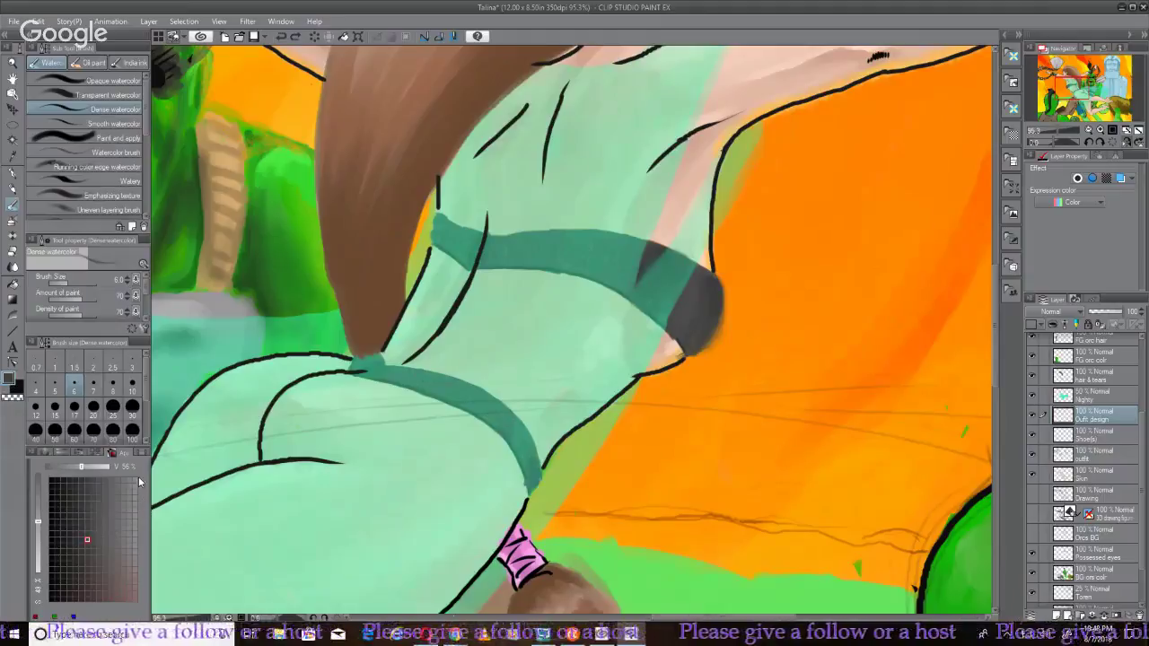
{"action": "left_click", "coordinate": [46, 454]}
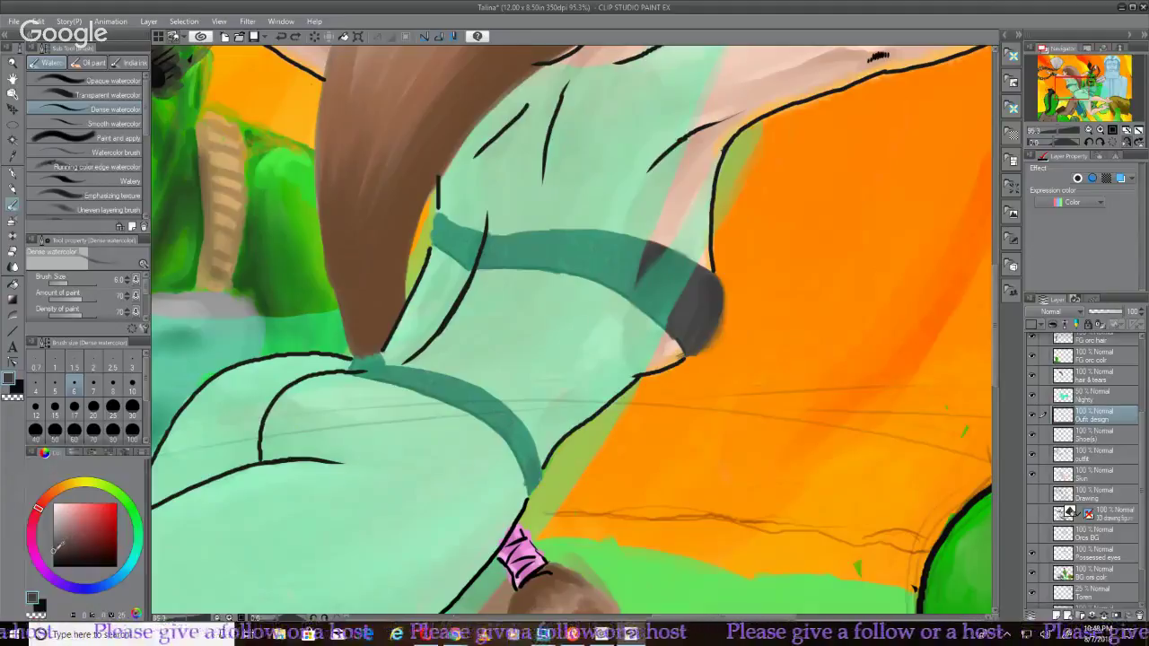
{"action": "left_click_drag", "start_coordinate": [53, 551], "coordinate": [54, 529]}
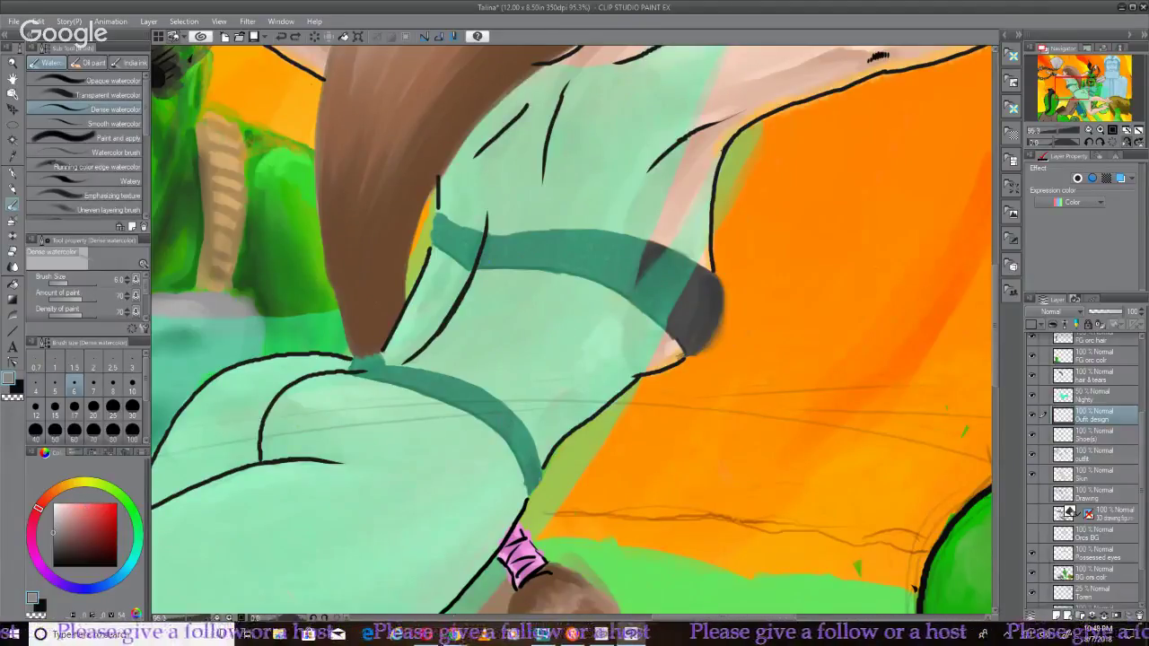
Undo a trial curve on the chest band and draw light curved pattern lines near the knot of the waist band
{"action": "left_click_drag", "start_coordinate": [477, 262], "coordinate": [536, 254]}
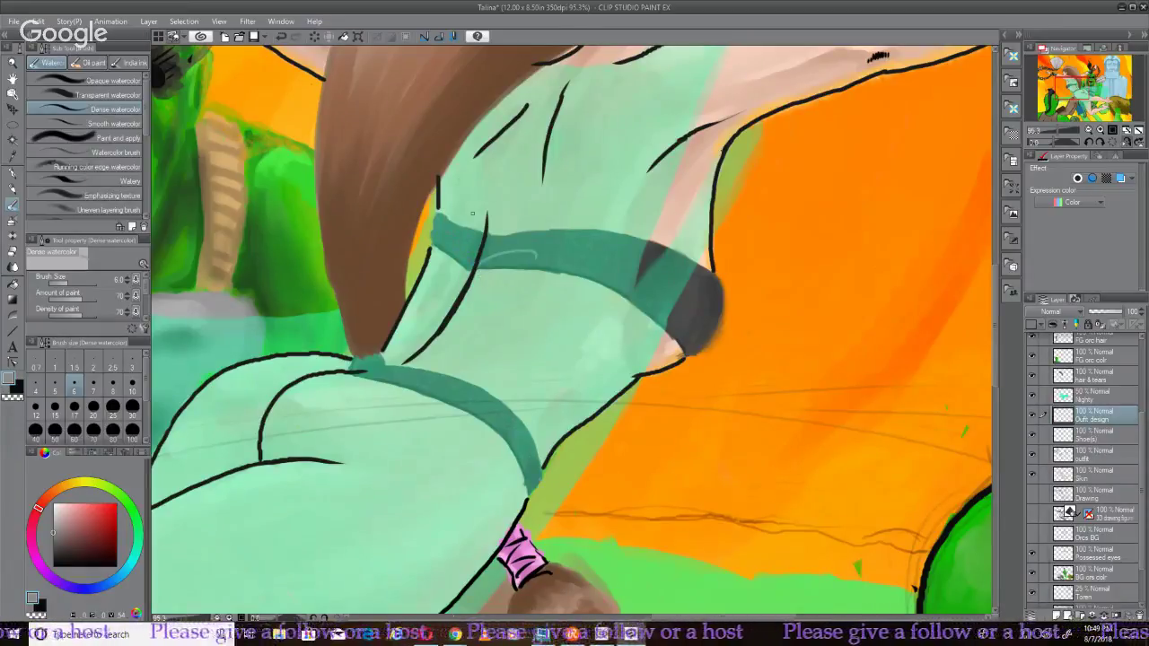
{"action": "key", "text": "ctrl+z"}
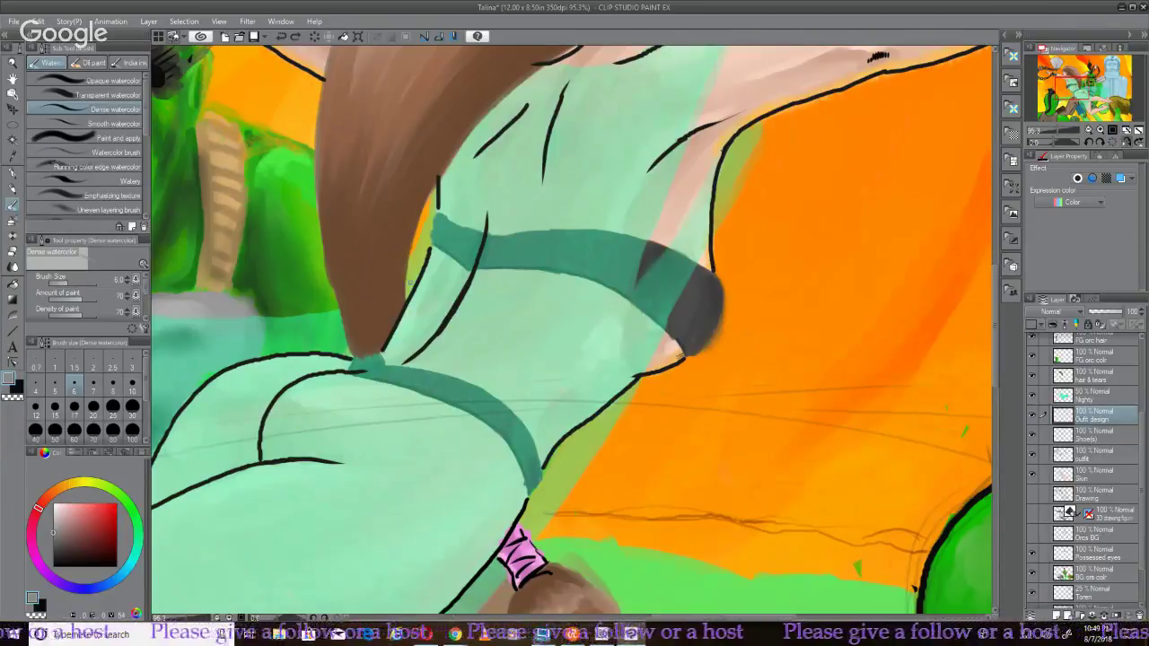
{"action": "key", "text": "minus"}
{"action": "key", "text": "minus"}
{"action": "key", "text": "minus"}
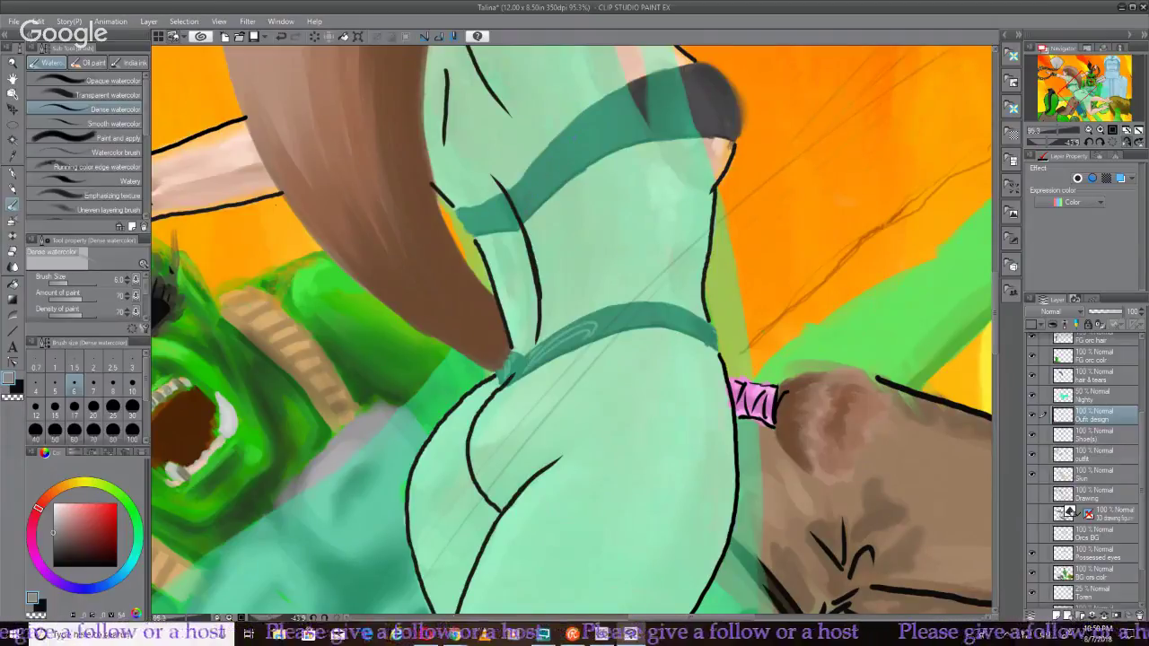
Check the waist band in mirrored view and extend its light swirl pattern over the knot and along the band
{"action": "key", "text": "ctrl+@"}
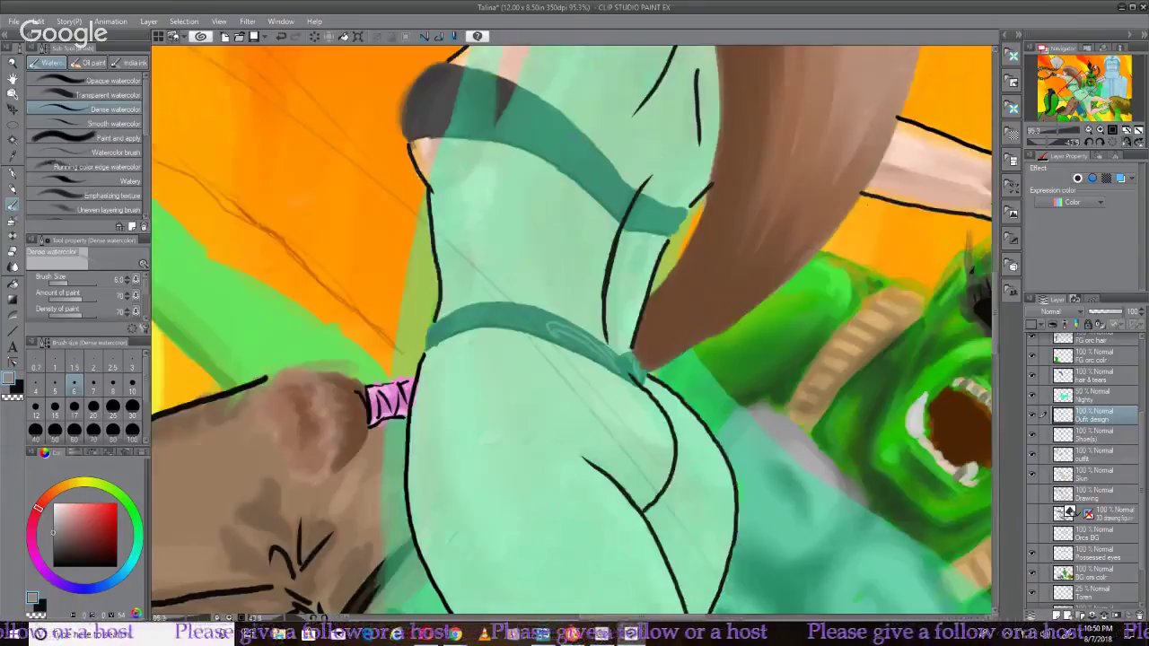
{"action": "key", "text": "ctrl+0"}
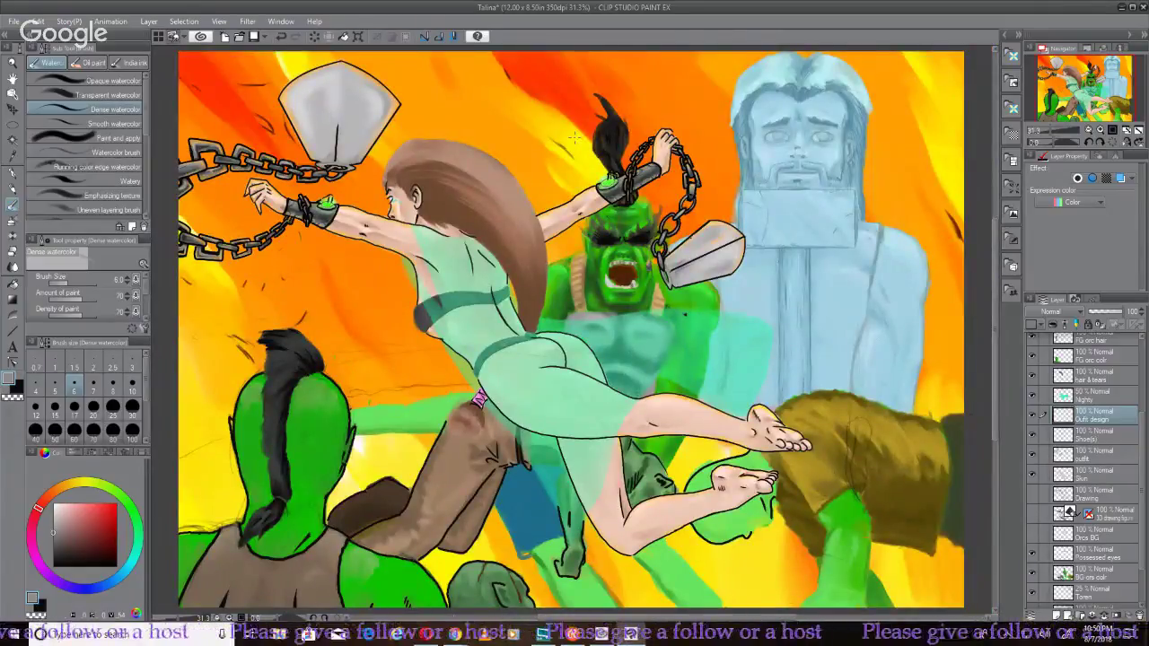
{"action": "key", "text": "h"}
{"action": "scroll", "coordinate": [539, 346], "scroll_direction": "up", "scroll_amount": 6}
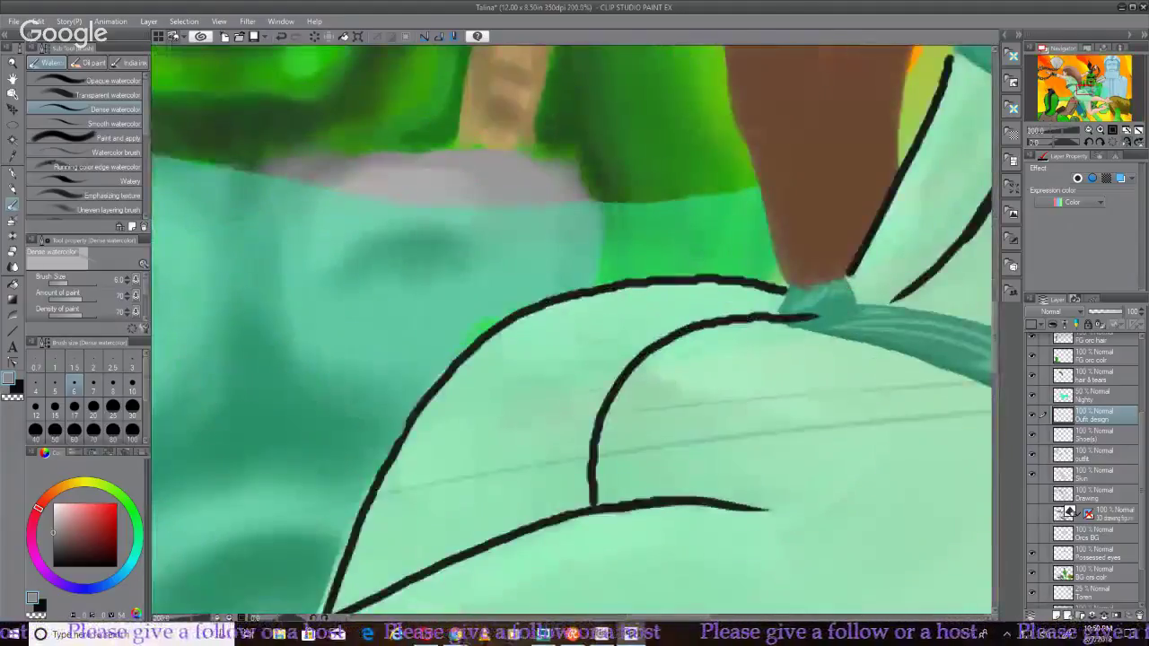
{"action": "left_click_drag", "start_coordinate": [807, 287], "coordinate": [354, 248]}
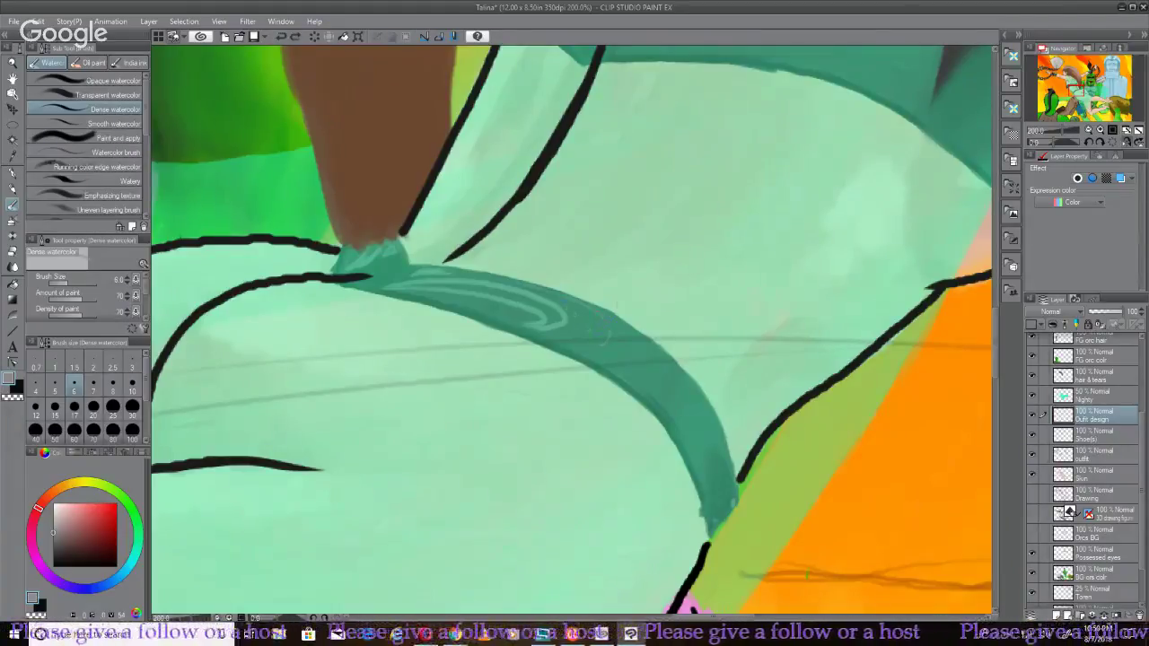
{"action": "left_click_drag", "start_coordinate": [640, 285], "coordinate": [547, 404]}
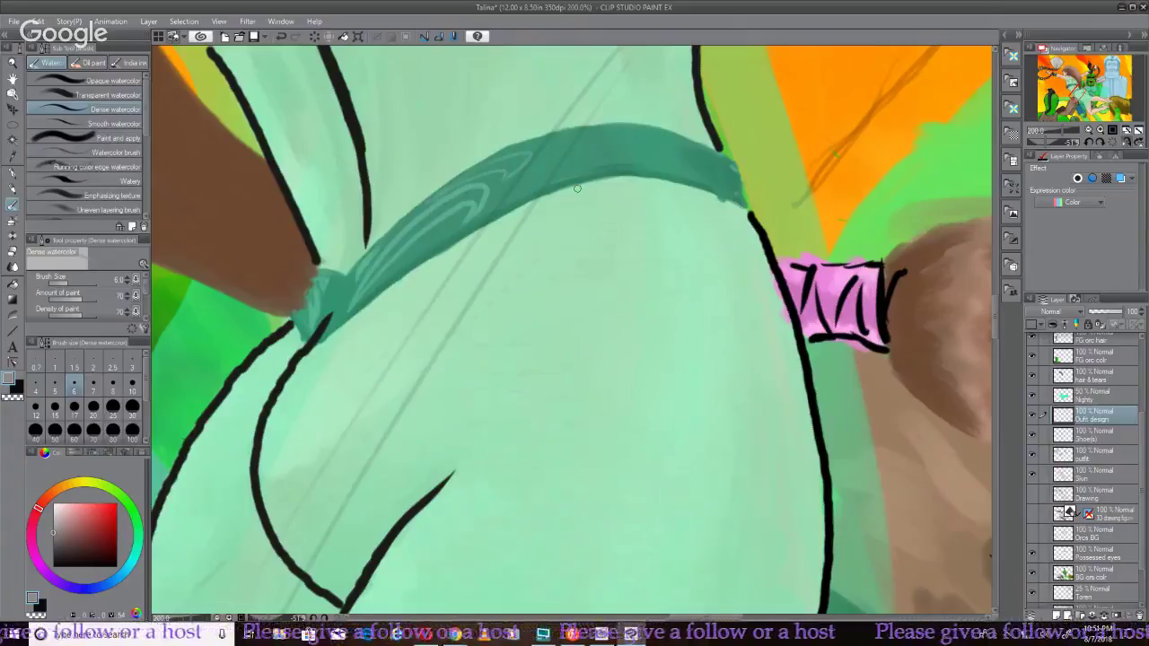
Draw matching light curved pattern lines along the chest band and its narrow back end, keeping the last stroke
{"action": "left_click_drag", "start_coordinate": [577, 188], "coordinate": [538, 440]}
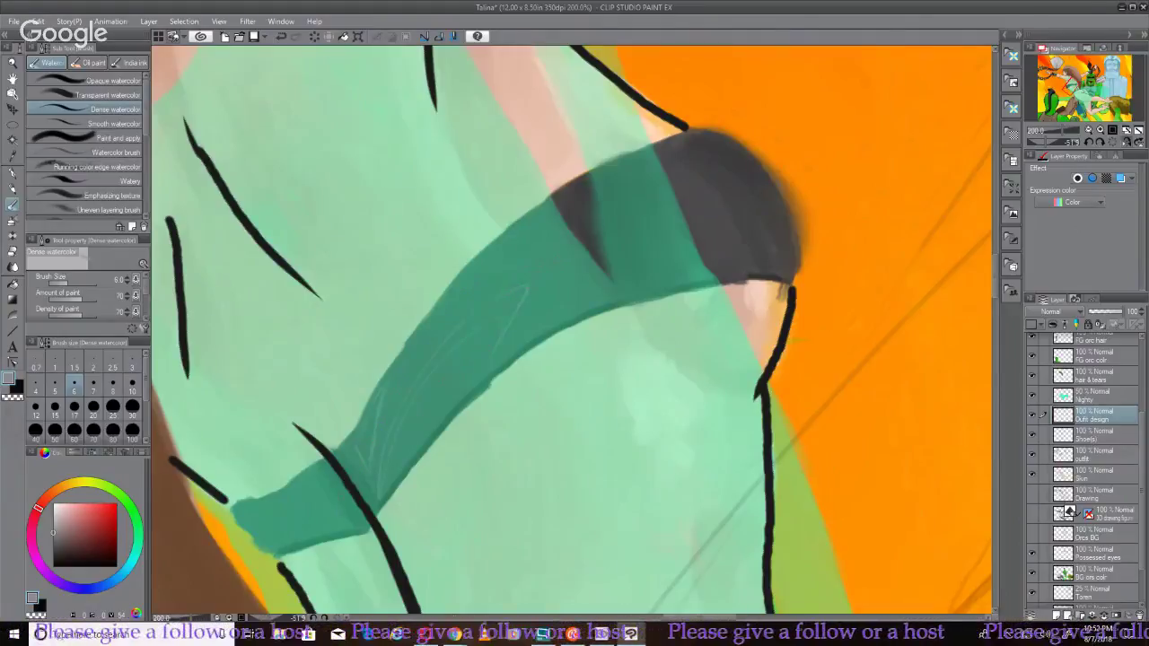
{"action": "key", "text": "minus"}
{"action": "key", "text": "minus"}
{"action": "key", "text": "minus"}
{"action": "key", "text": "minus"}
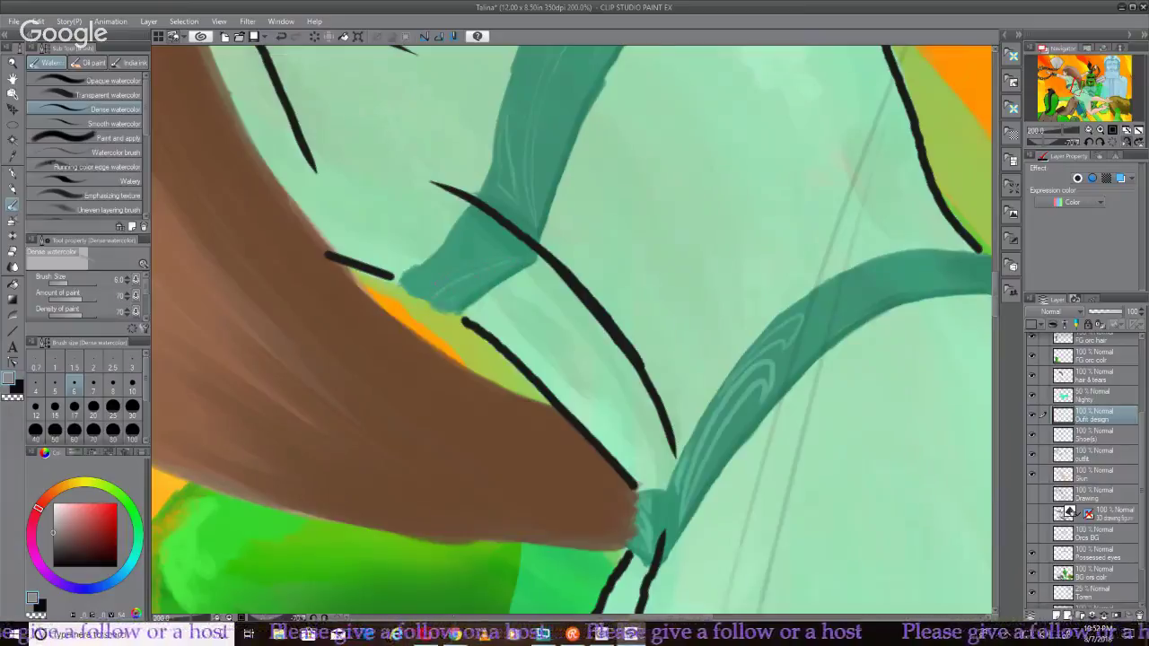
{"action": "key", "text": "ctrl+z"}
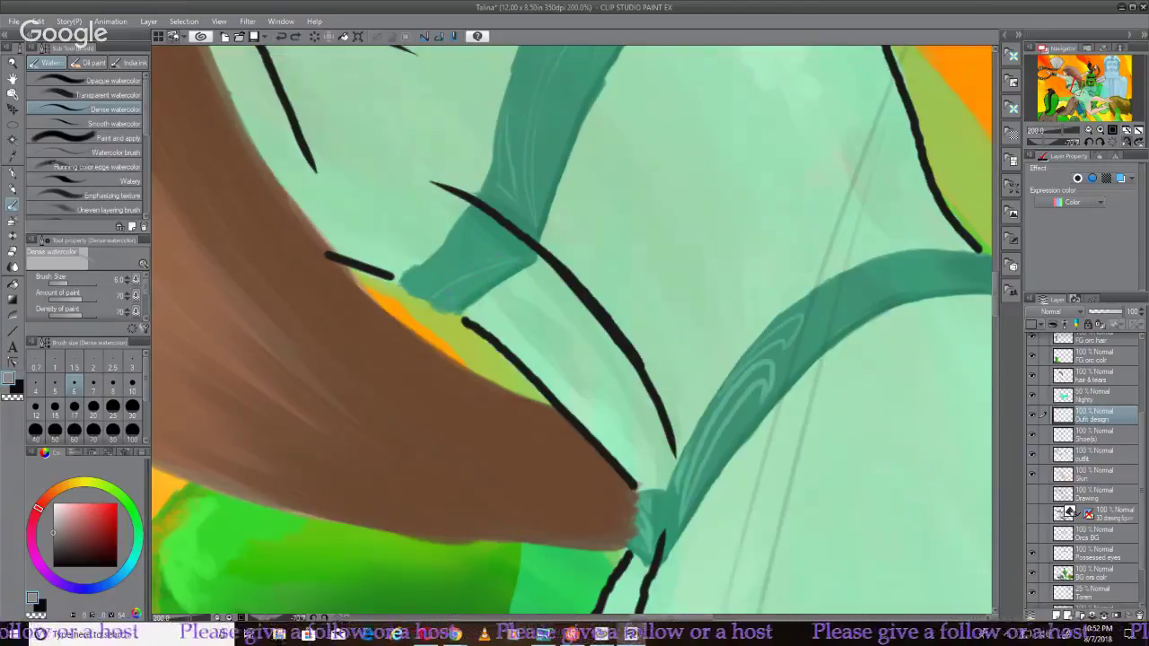
{"action": "key", "text": "ctrl+y"}
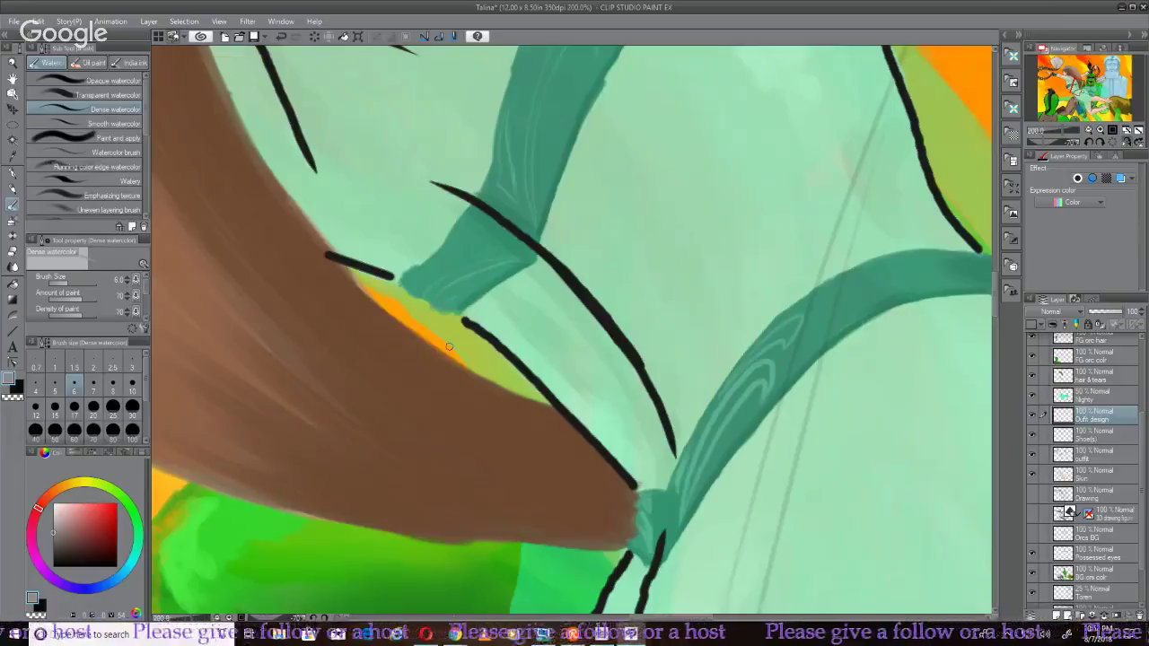
View the whole illustration, flip the canvas view horizontally and inspect the patterned chest and waist bands up close
{"action": "key", "text": "ctrl+0"}
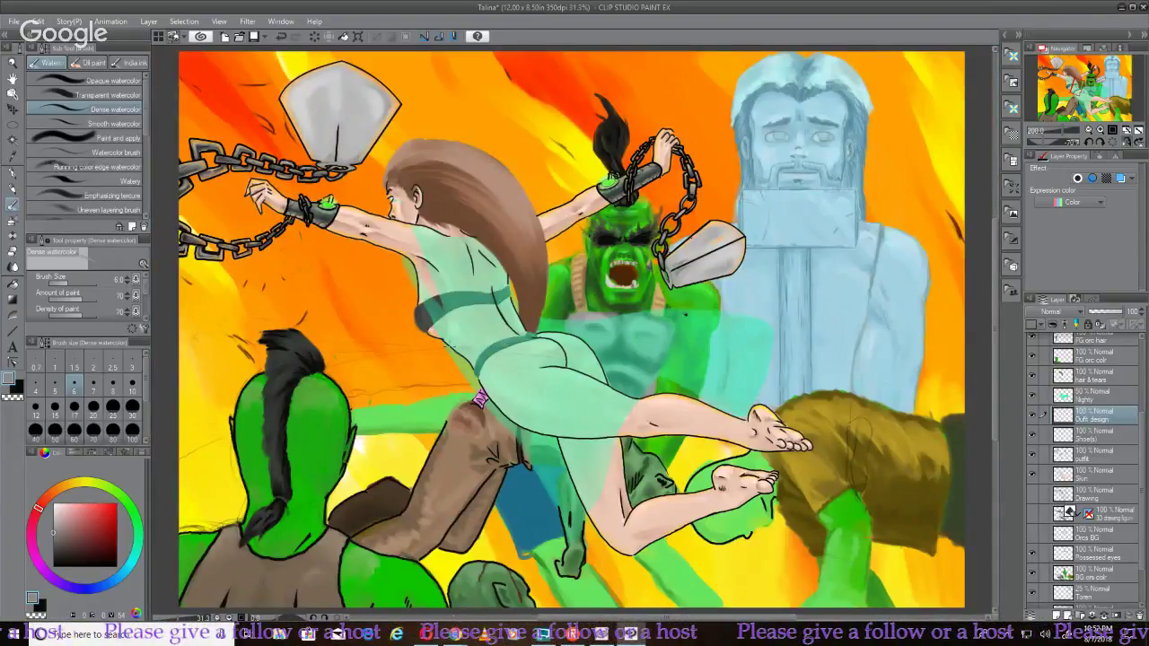
{"action": "key", "text": "h"}
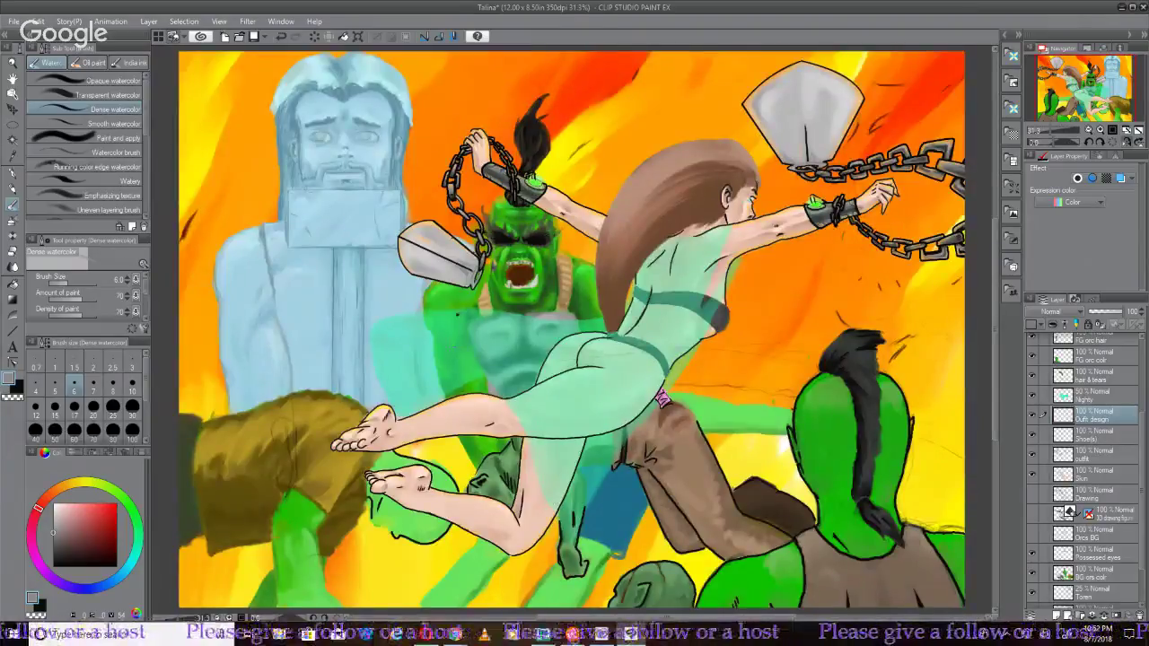
{"action": "key", "text": "ctrl+plus"}
{"action": "left_click_drag", "start_coordinate": [359, 302], "coordinate": [0, 347]}
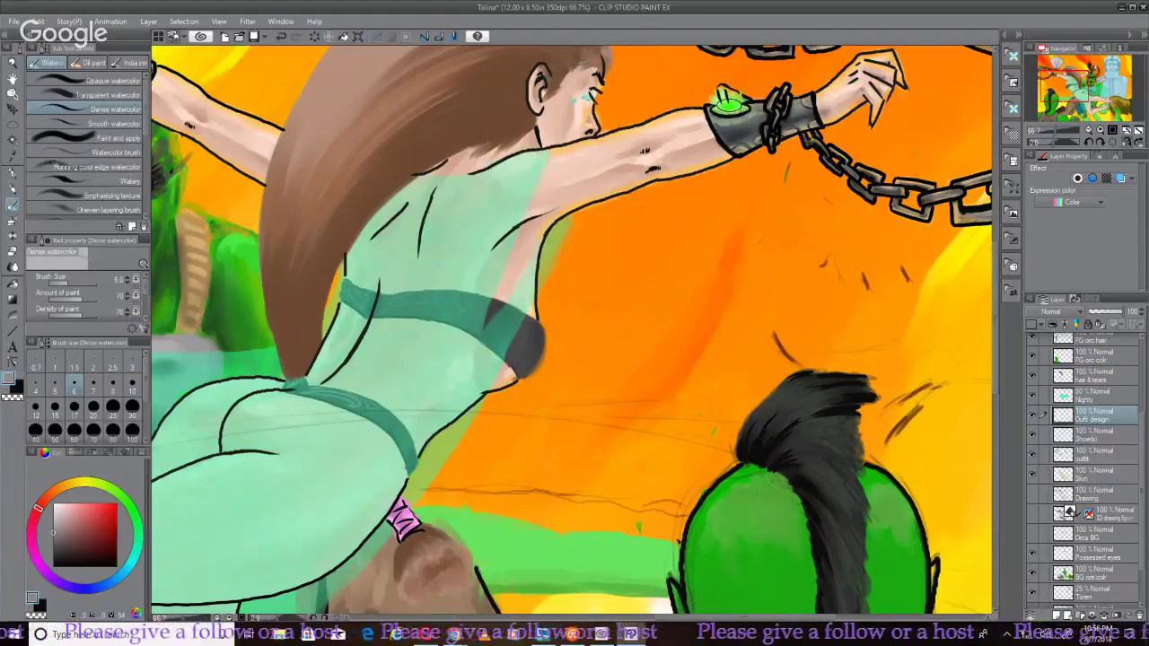
{"action": "scroll", "coordinate": [282, 420], "scroll_direction": "up", "scroll_amount": 4}
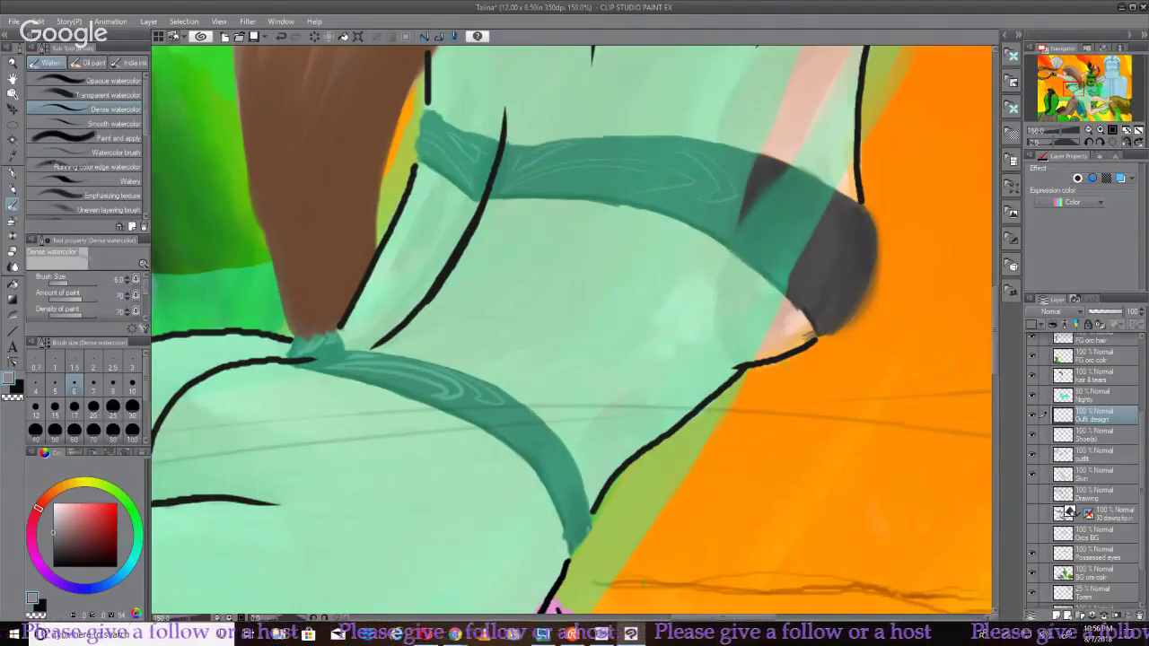
Sample the dark grey of the chest piece, shift it slightly, and touch up the chest band's lower edge with the size 6 Dense watercolor brush
{"action": "left_click", "coordinate": [19, 157]}
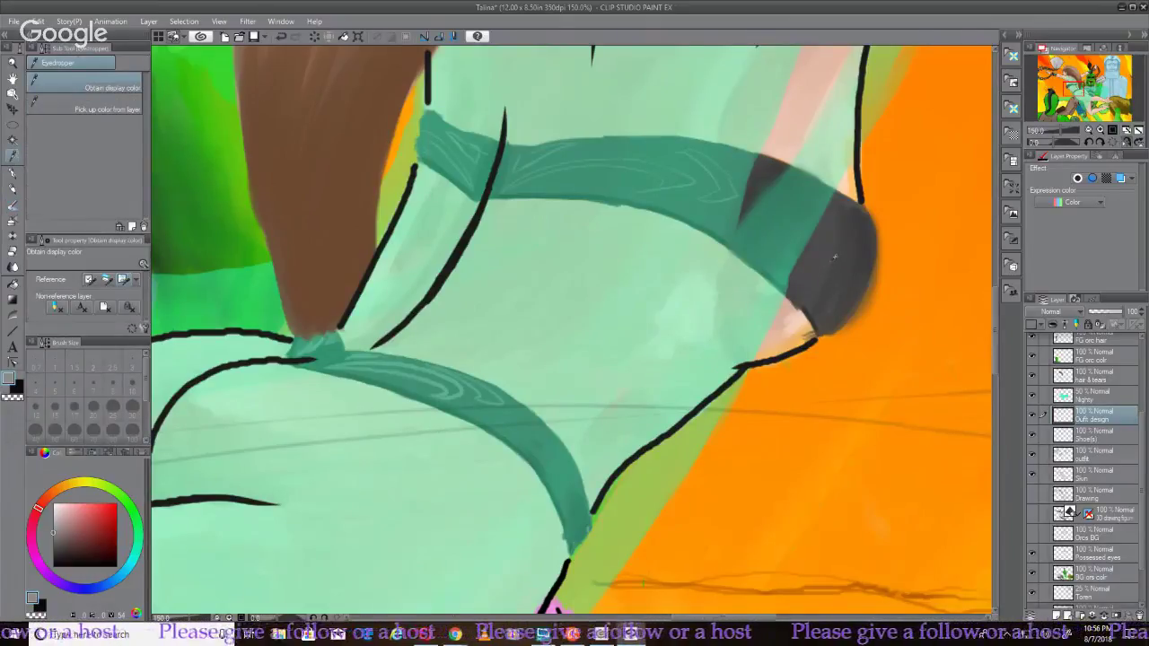
{"action": "left_click", "coordinate": [823, 257]}
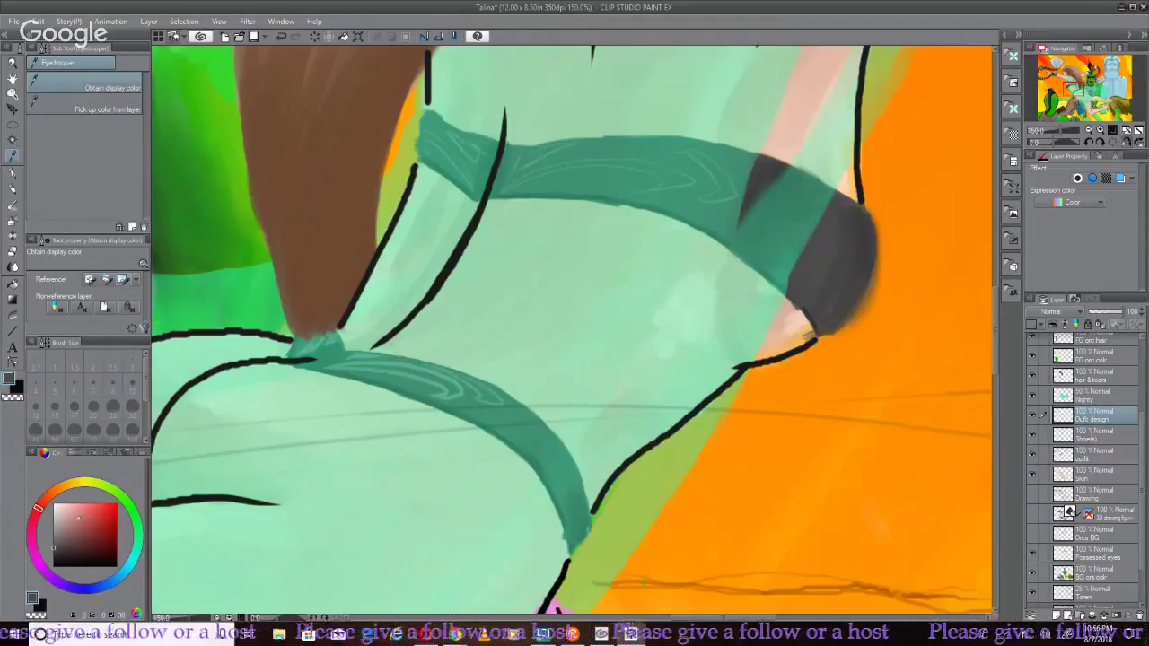
{"action": "left_click", "coordinate": [117, 454]}
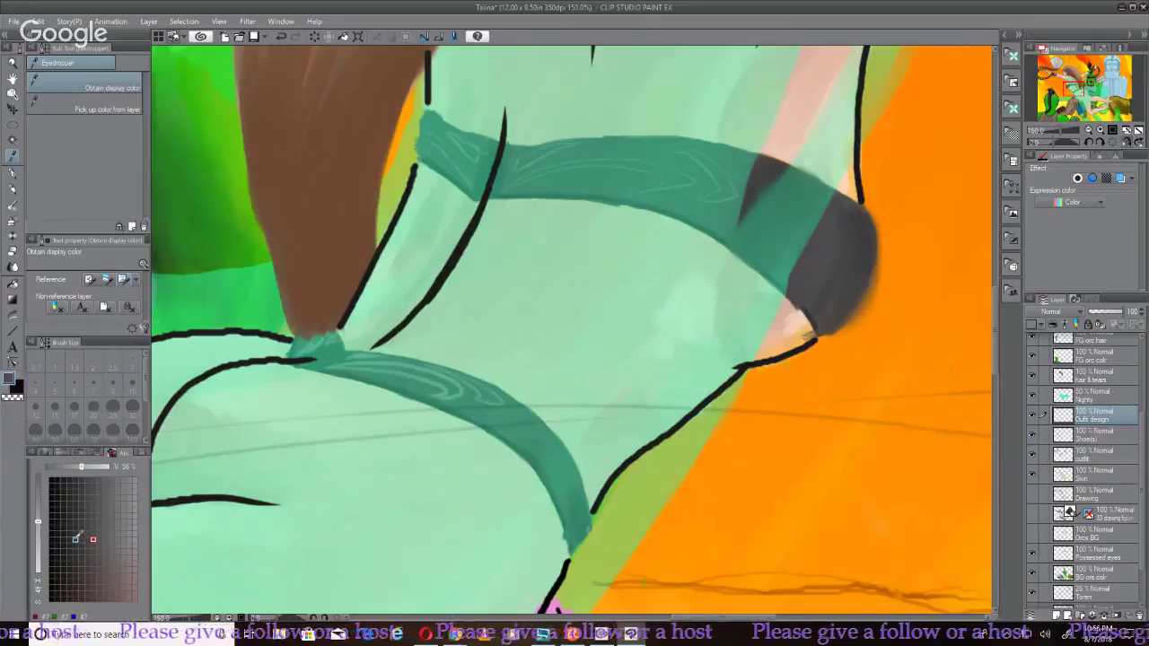
{"action": "left_click", "coordinate": [70, 538]}
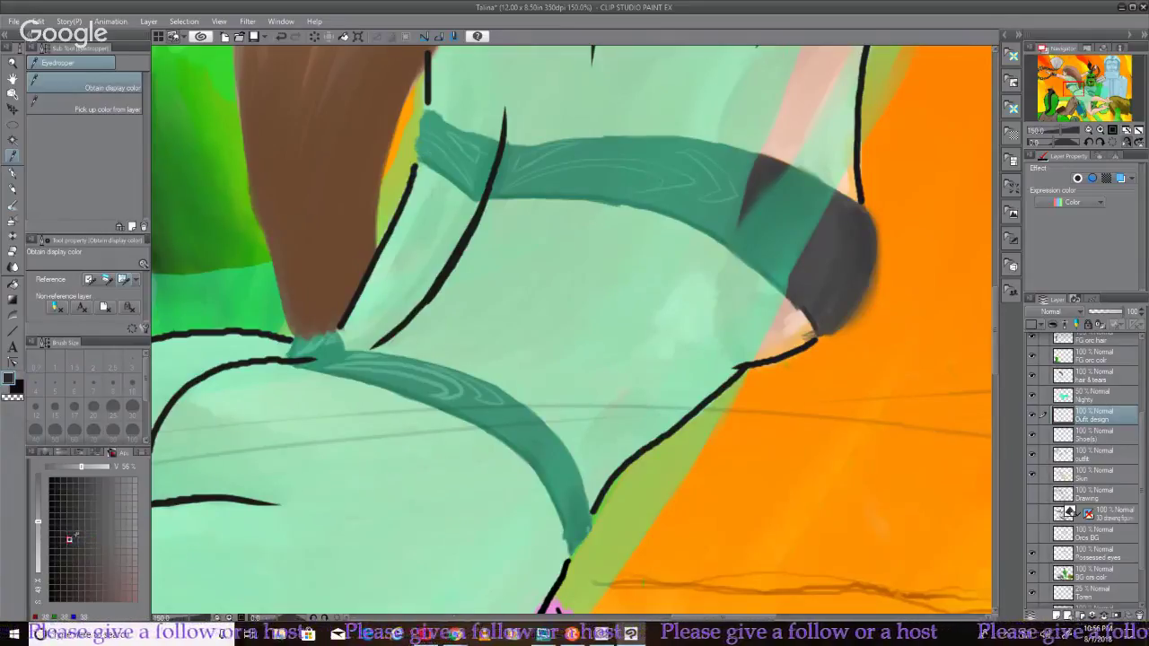
{"action": "left_click", "coordinate": [14, 205]}
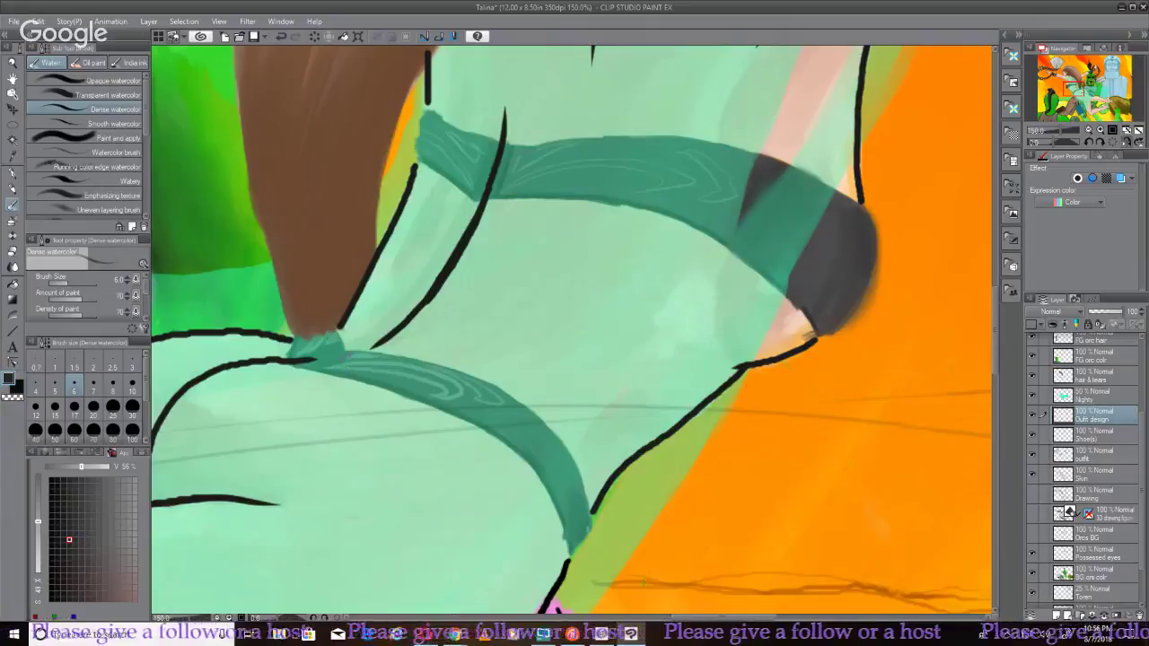
{"action": "left_click_drag", "start_coordinate": [369, 337], "coordinate": [478, 394]}
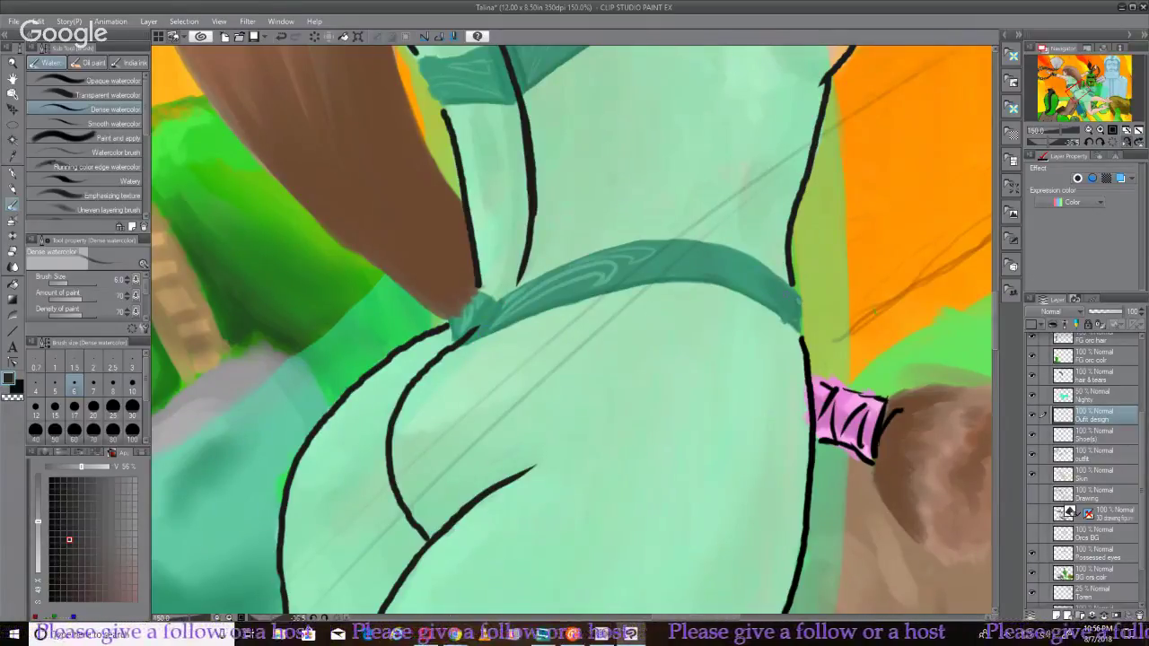
{"action": "scroll", "coordinate": [574, 328], "scroll_direction": "up", "scroll_amount": 5}
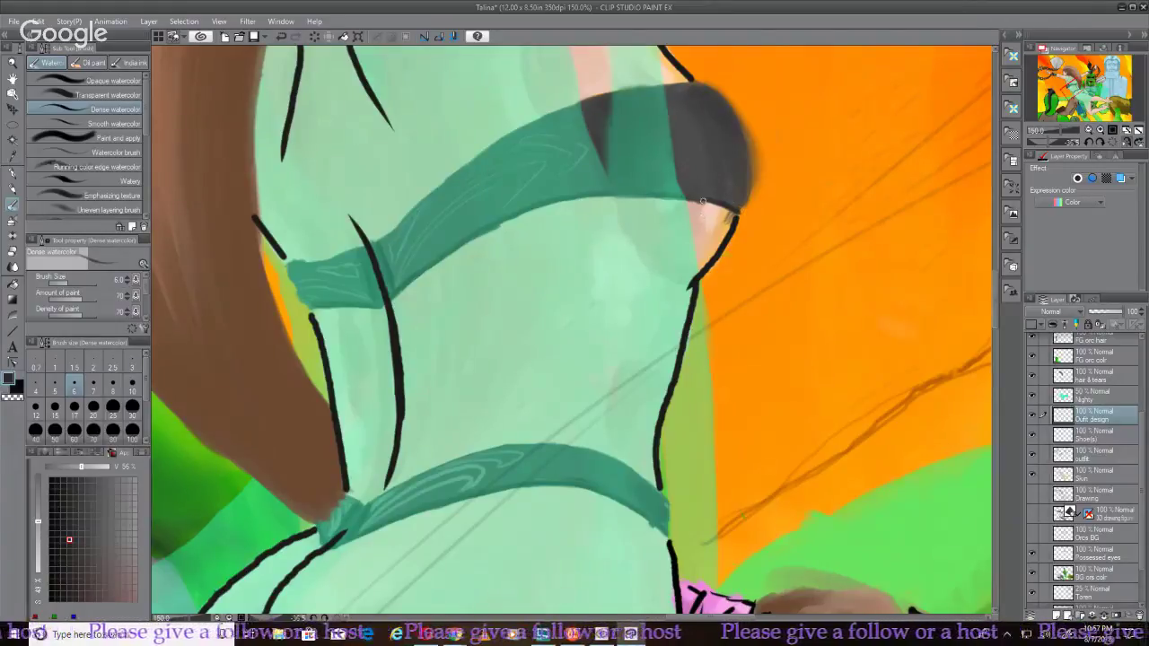
{"action": "left_click_drag", "start_coordinate": [713, 199], "coordinate": [694, 201]}
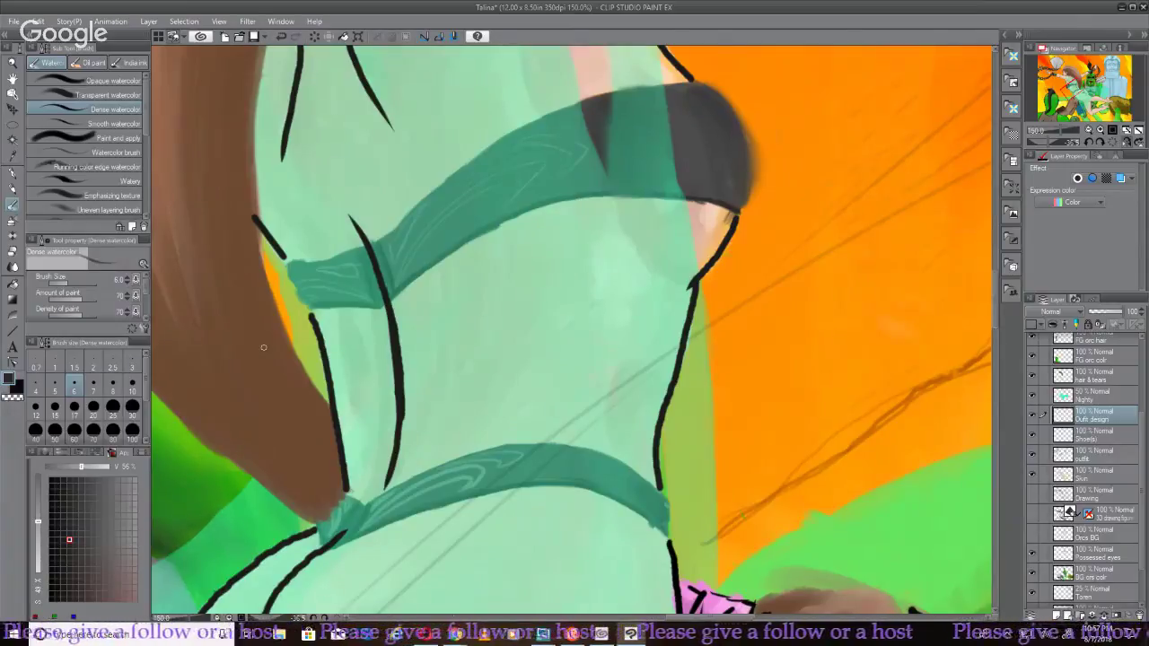
Examine the whole illustration in normal and mirrored view, checking the patterned chest and waist bands up close
{"action": "key", "text": "ctrl+0"}
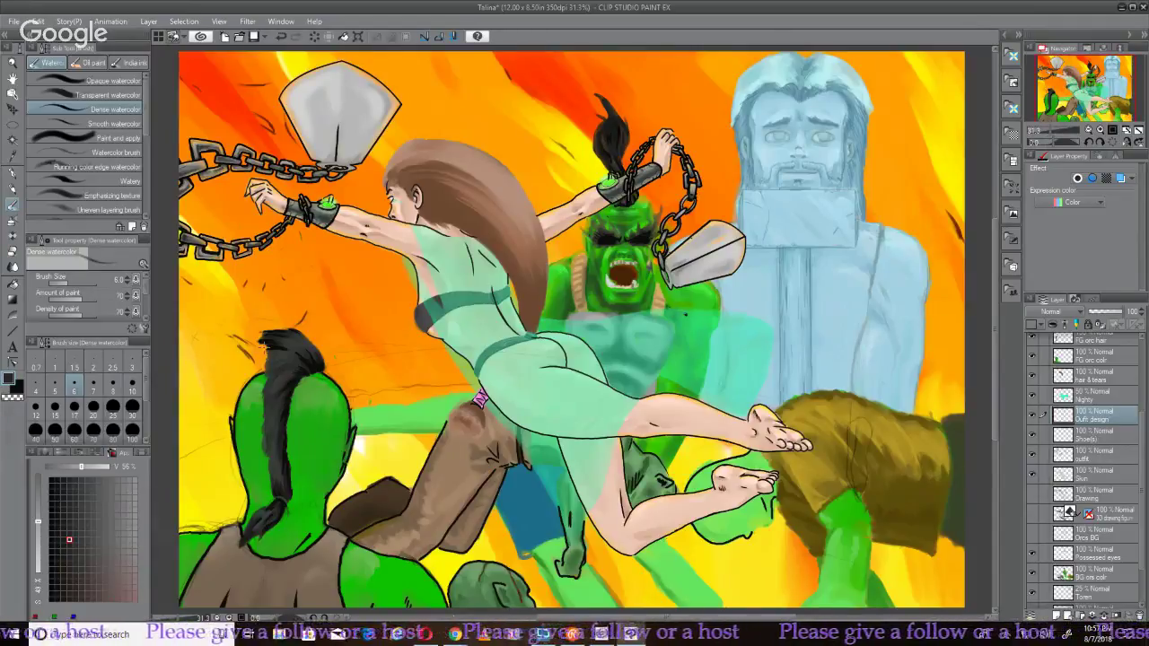
{"action": "key", "text": "h"}
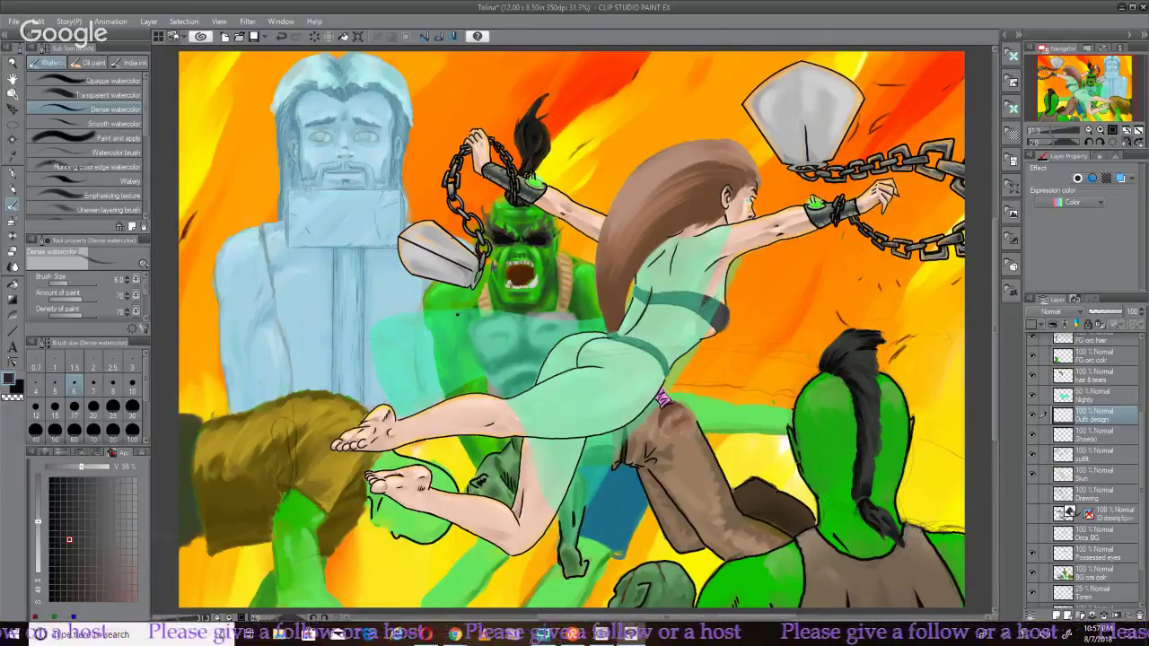
{"action": "scroll", "coordinate": [664, 337], "scroll_direction": "up", "scroll_amount": 3}
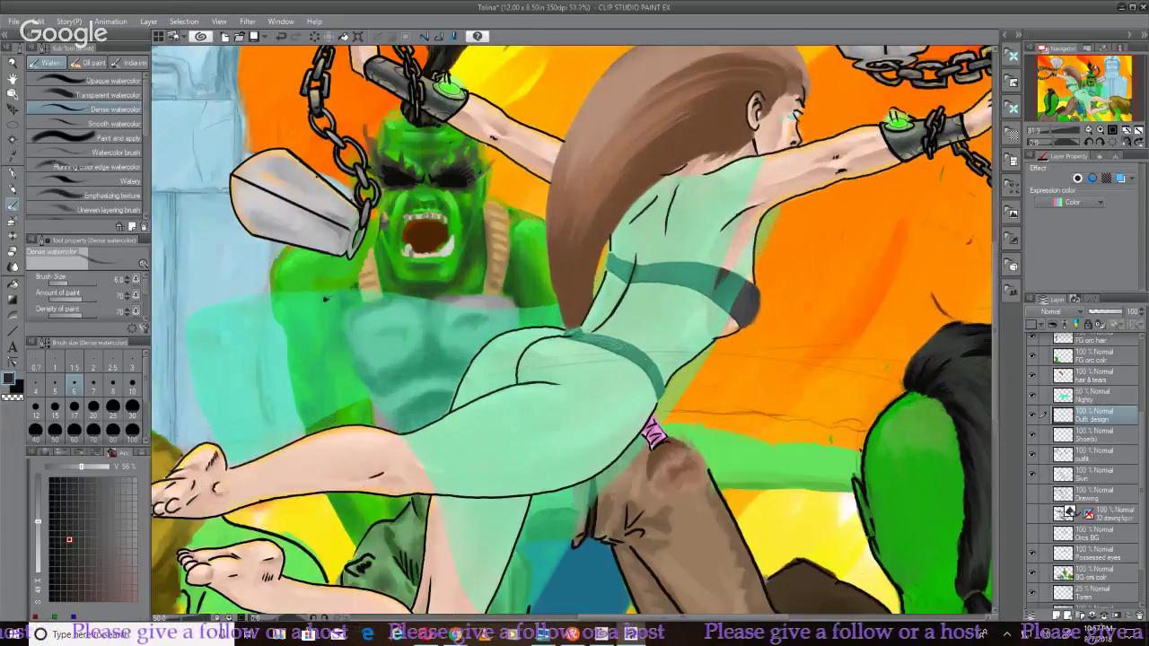
{"action": "scroll", "coordinate": [668, 316], "scroll_direction": "up", "scroll_amount": 3}
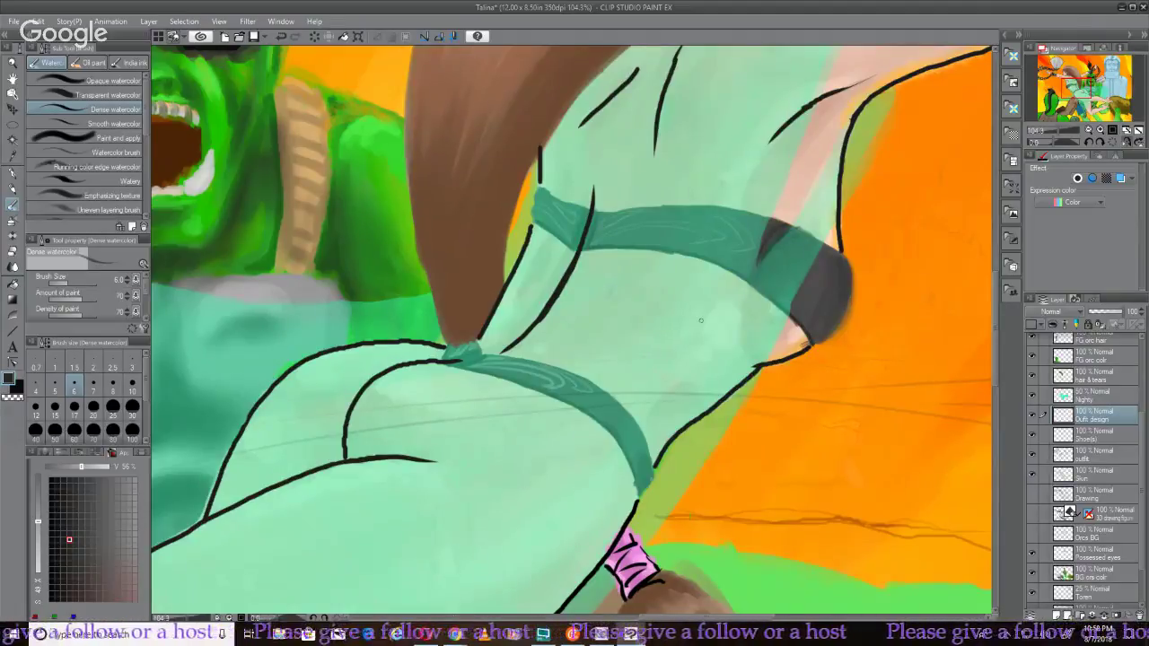
{"action": "key", "text": "ctrl+0"}
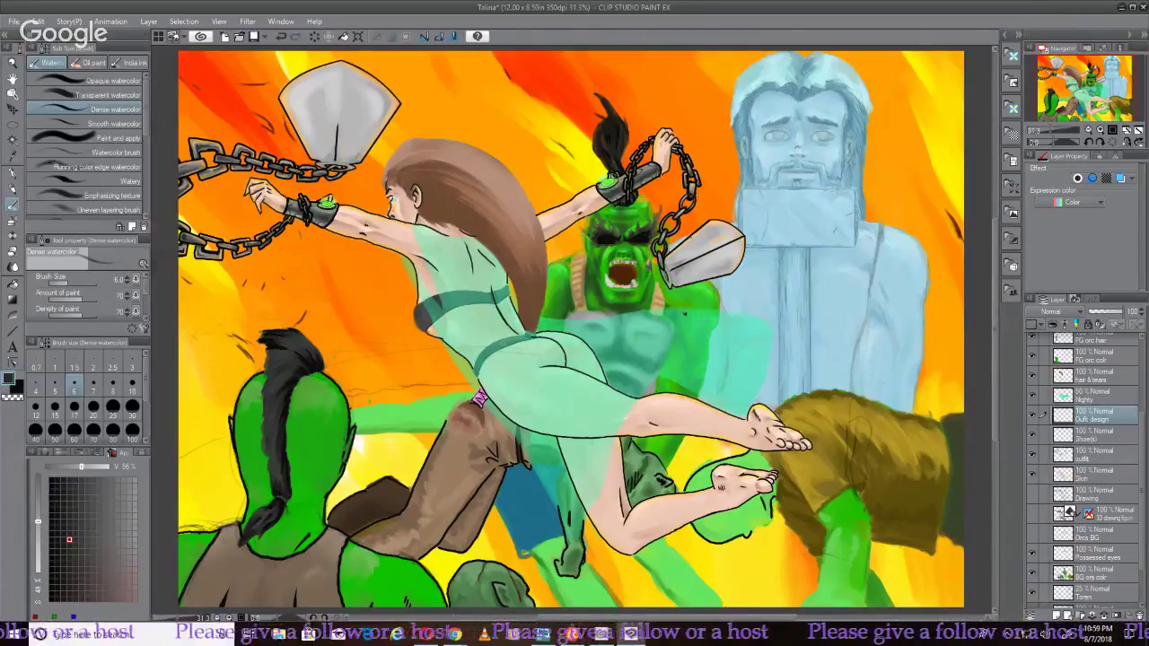
{"action": "key", "text": "h"}
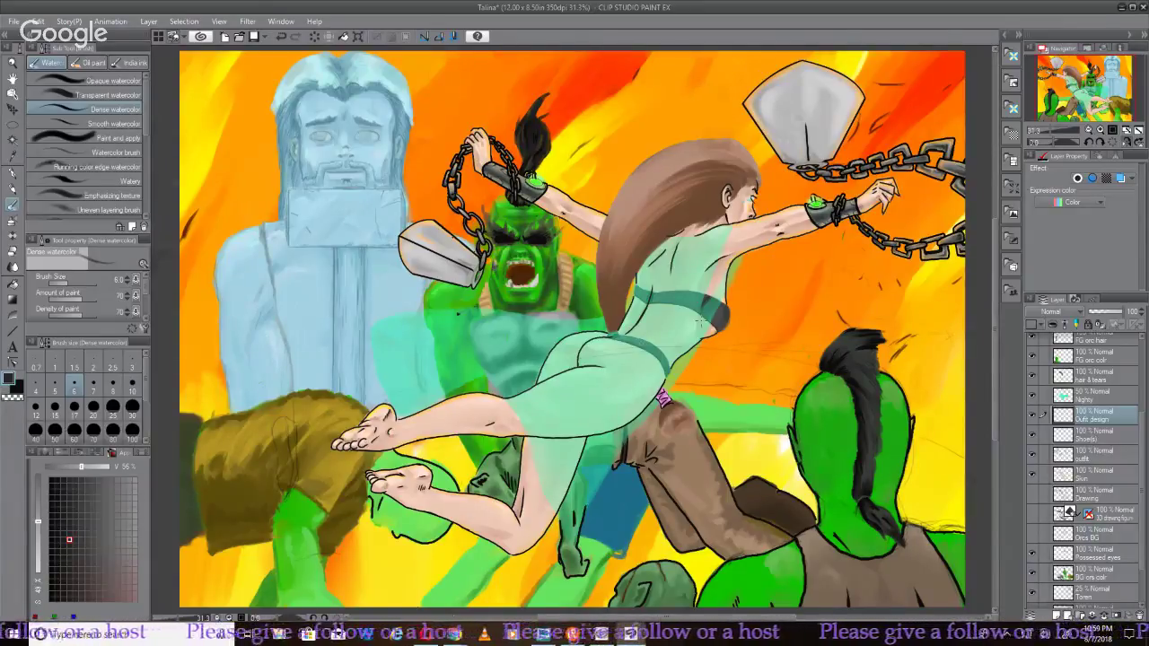
{"action": "scroll", "coordinate": [556, 305], "scroll_direction": "up", "scroll_amount": 3}
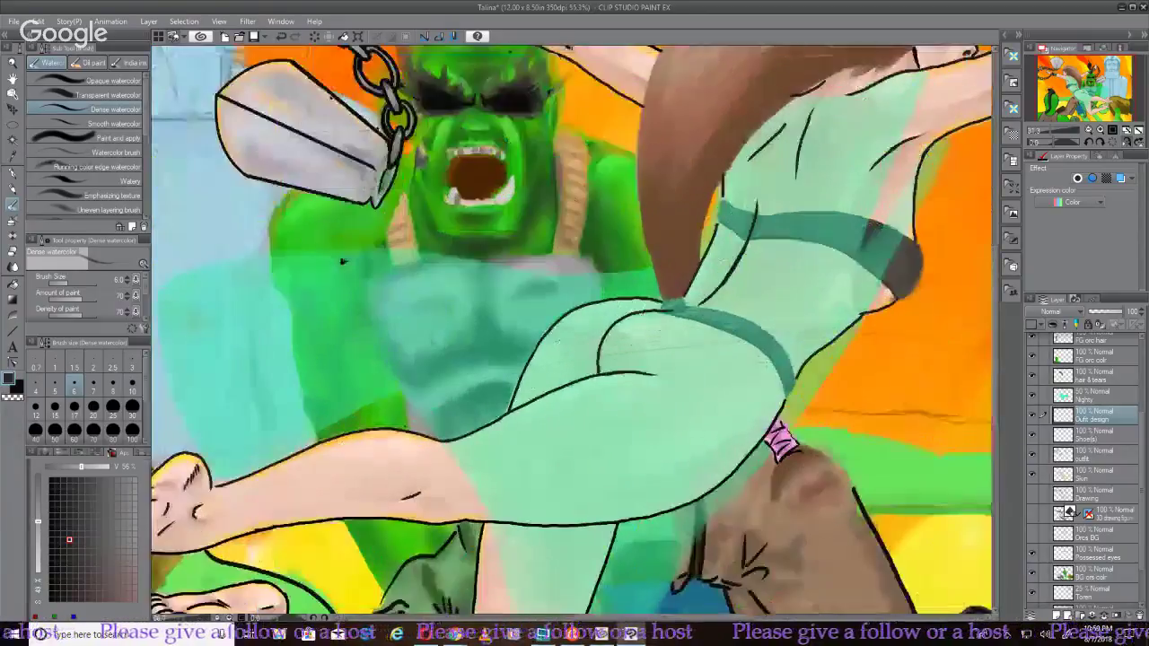
{"action": "scroll", "coordinate": [583, 326], "scroll_direction": "up", "scroll_amount": 3}
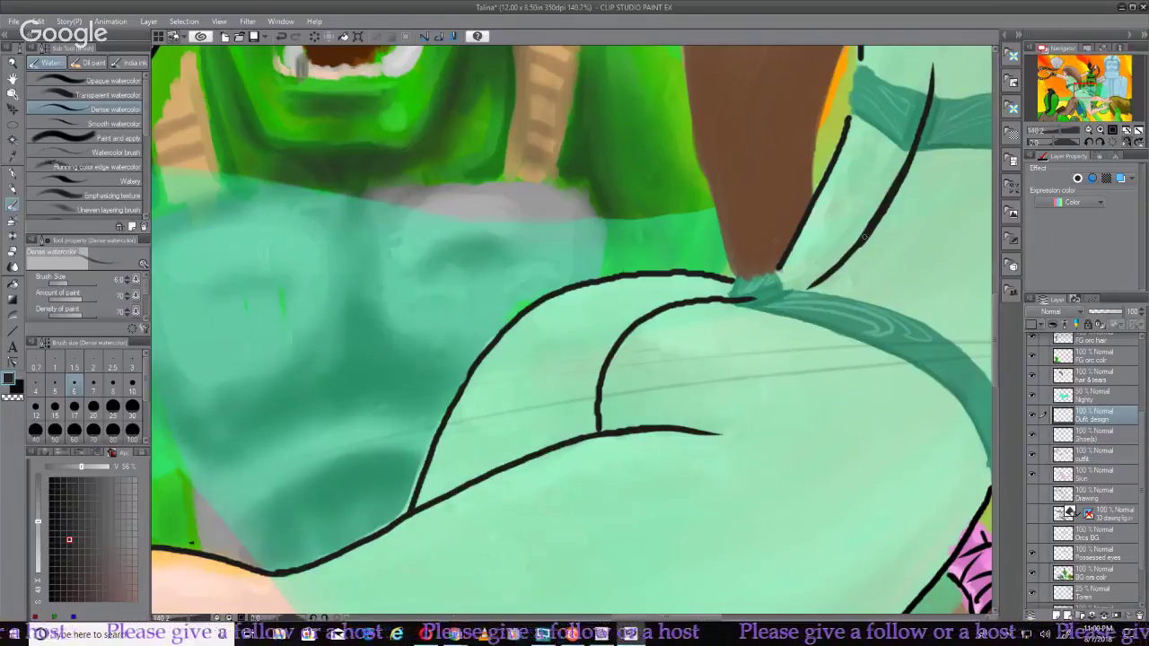
{"action": "key", "text": "ctrl+0"}
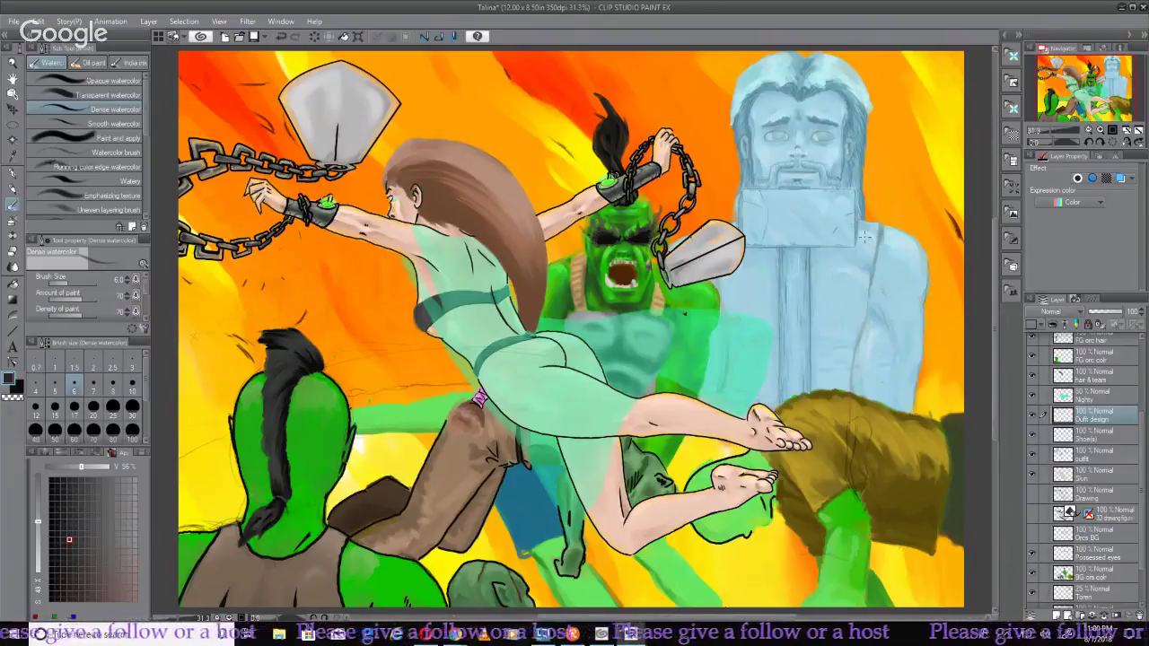
Switch to the Blend tool, briefly hide and reshow the outfit layer, and make the outfit layer active
{"action": "left_click", "coordinate": [13, 265]}
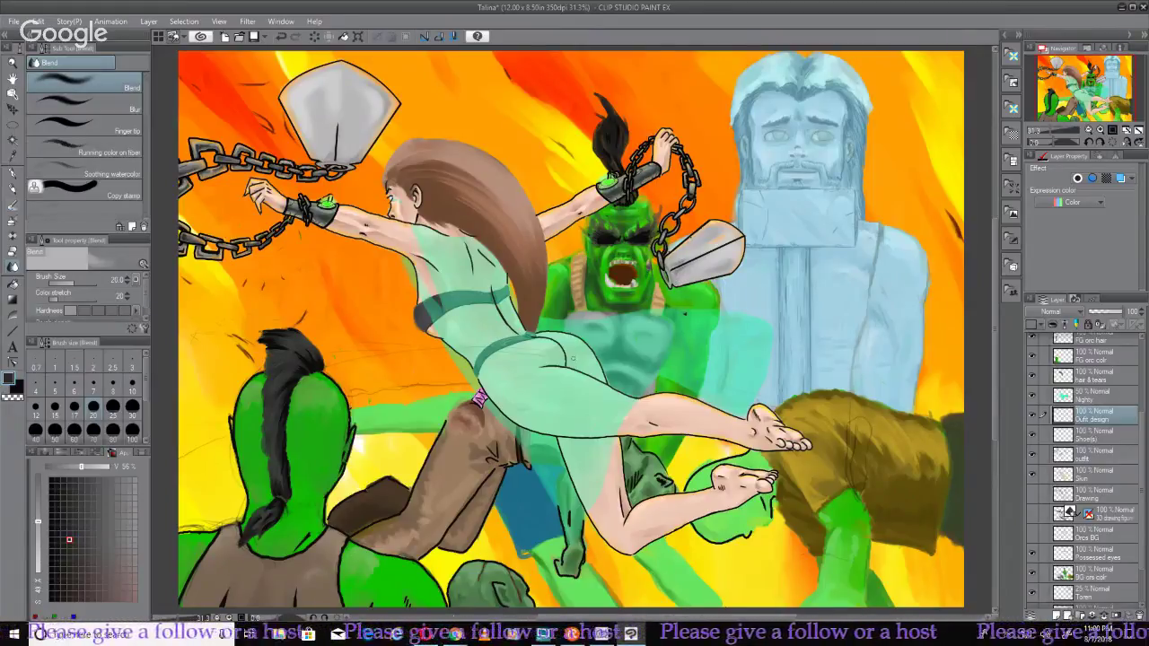
{"action": "left_click", "coordinate": [1033, 457]}
{"action": "left_click", "coordinate": [1033, 455]}
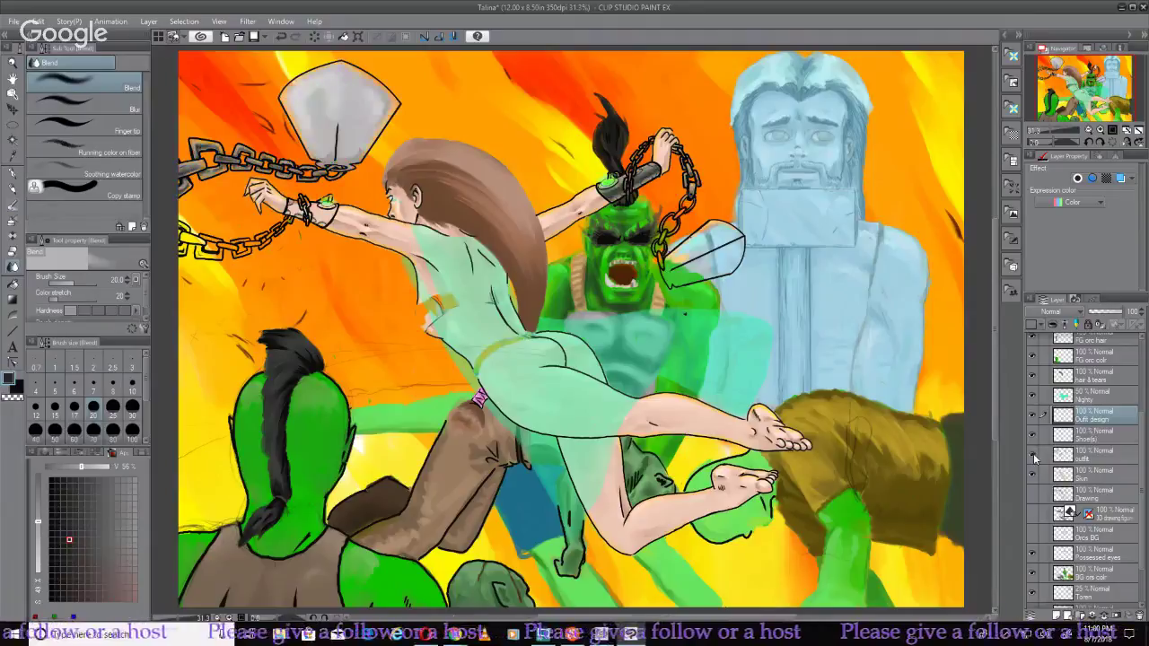
{"action": "left_click", "coordinate": [1094, 455]}
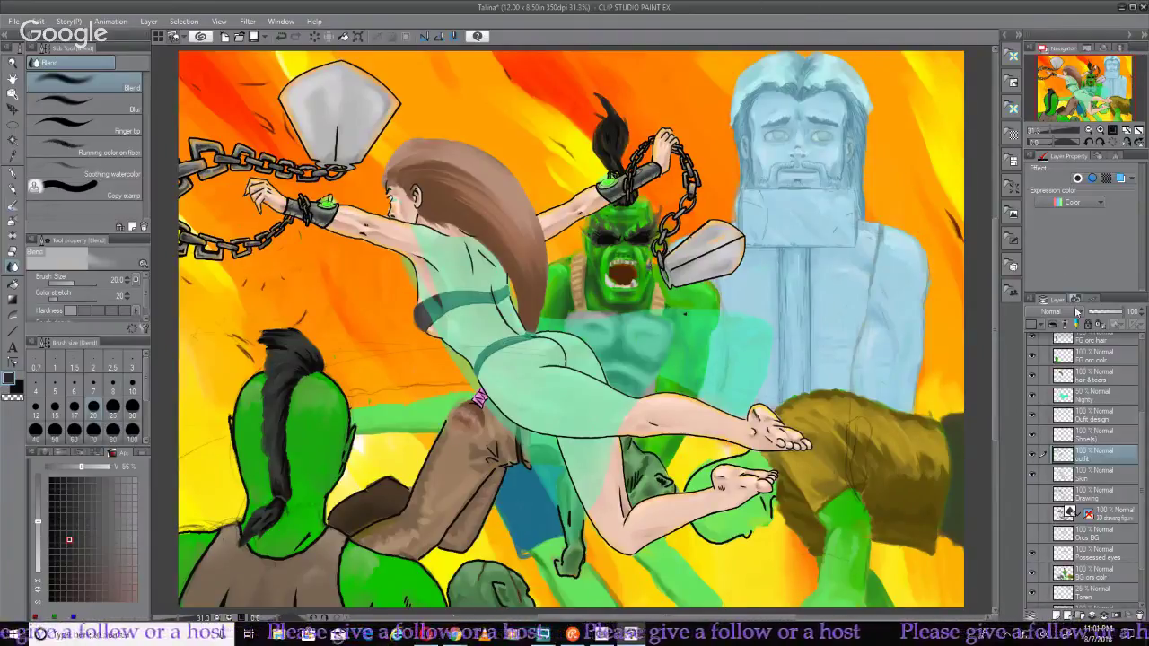
{"action": "scroll", "coordinate": [1064, 411], "scroll_direction": "up", "scroll_amount": 3}
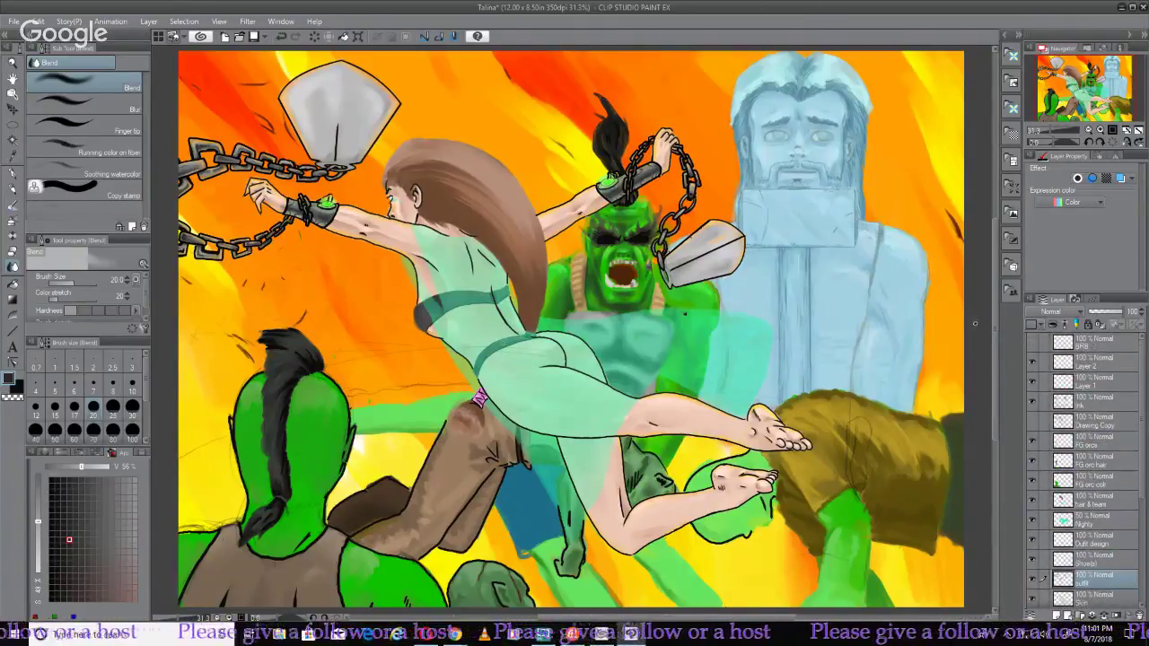
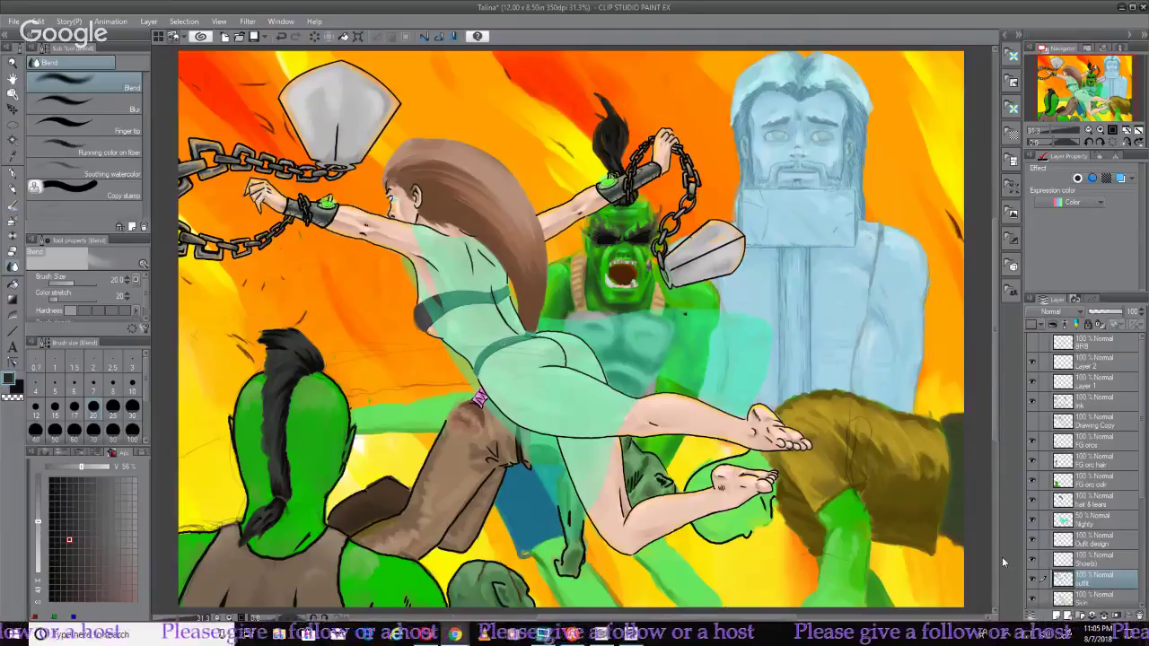
Compare the picture with the outfit layer hidden and shown, then inspect the woman, the raging orc and the chained shackle up close
{"action": "left_click", "coordinate": [1032, 579]}
{"action": "left_click", "coordinate": [1032, 579]}
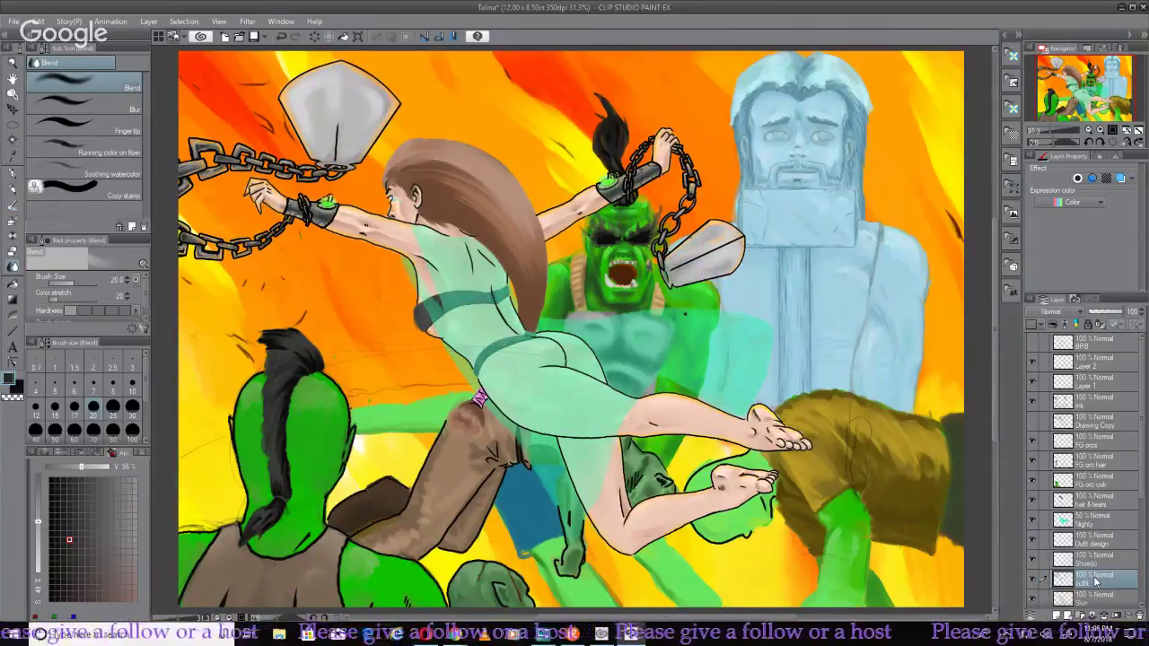
{"action": "left_click", "coordinate": [1032, 579]}
{"action": "left_click", "coordinate": [1032, 579]}
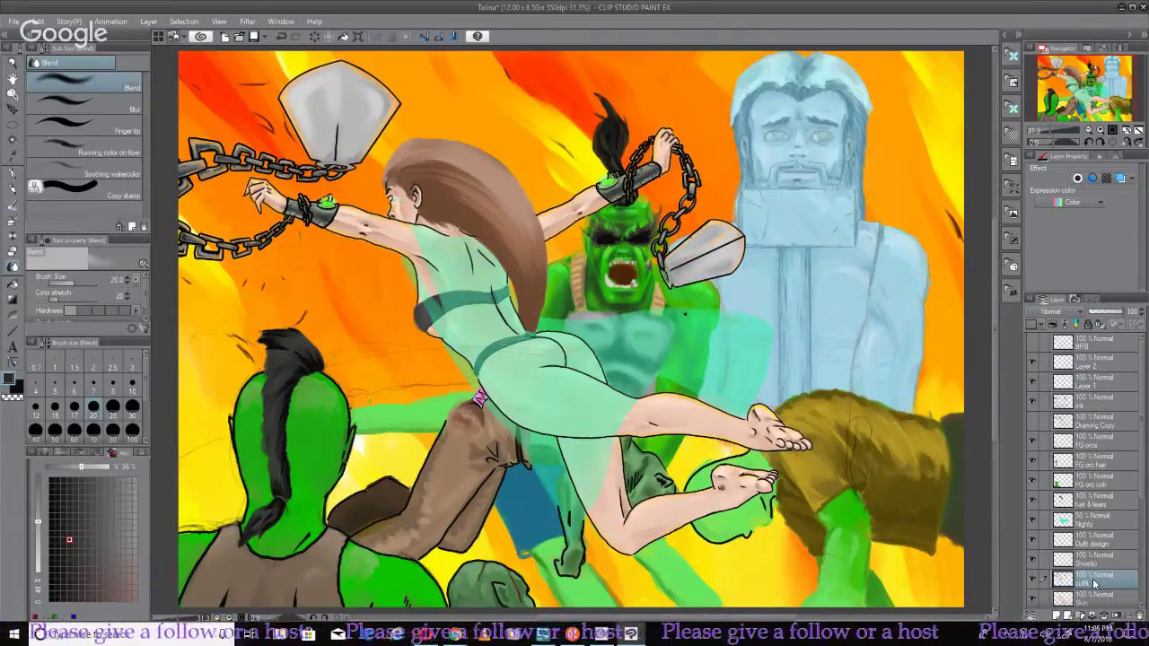
{"action": "scroll", "coordinate": [495, 260], "scroll_direction": "up", "scroll_amount": 3}
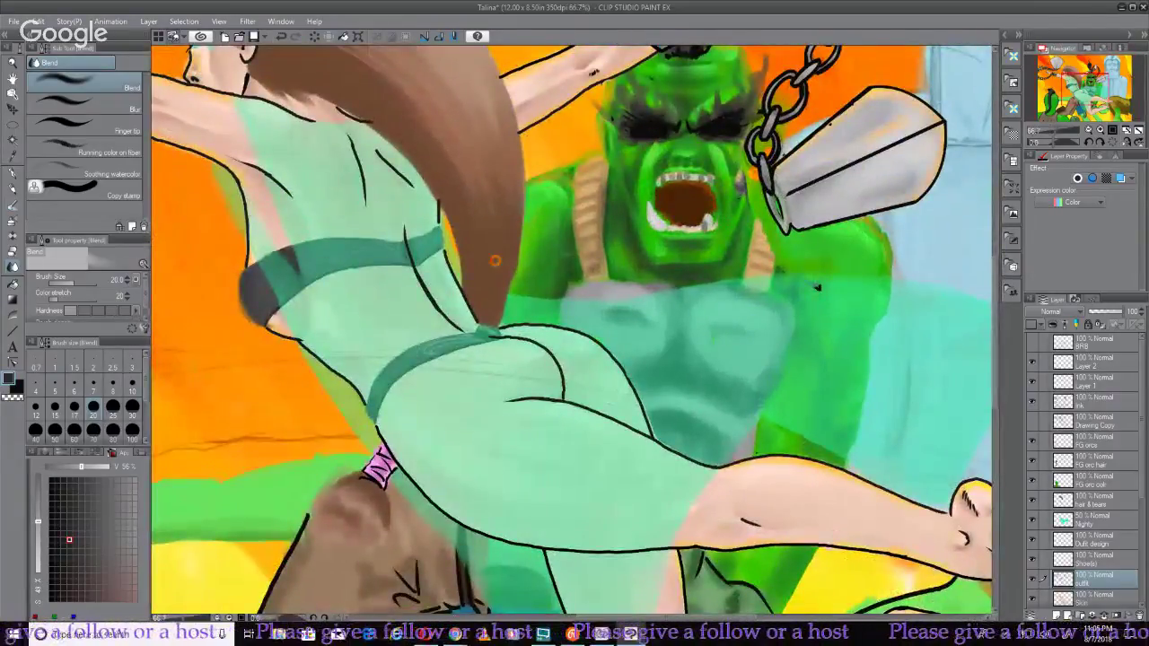
{"action": "left_click_drag", "start_coordinate": [402, 171], "coordinate": [425, 422]}
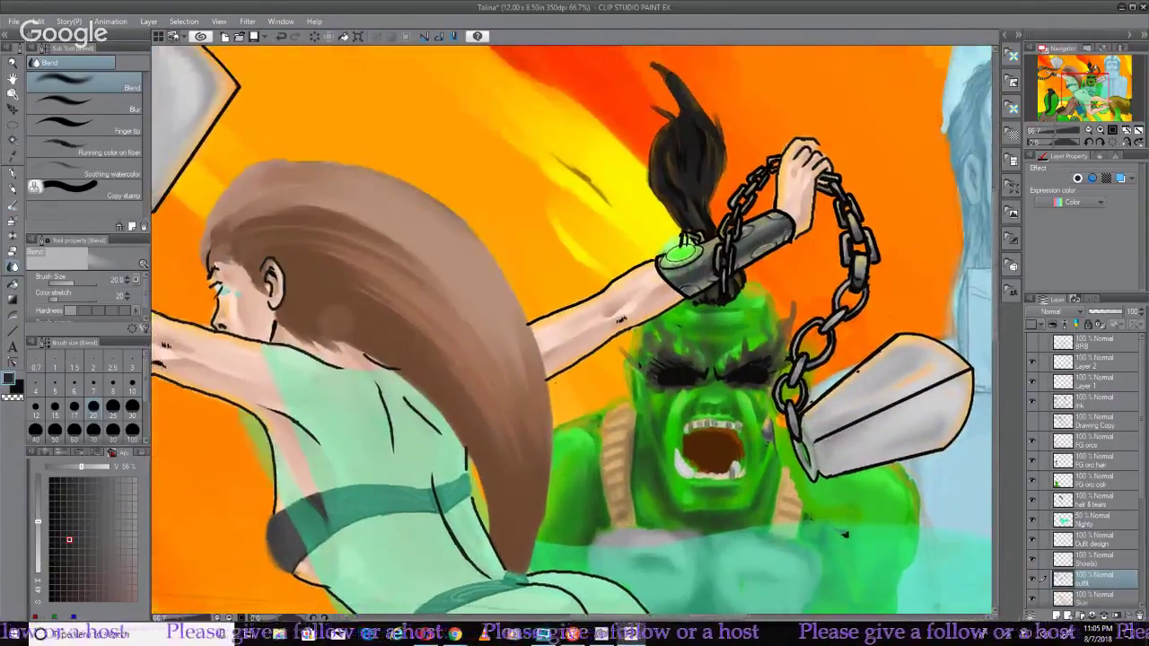
{"action": "left_click_drag", "start_coordinate": [844, 534], "coordinate": [483, 419]}
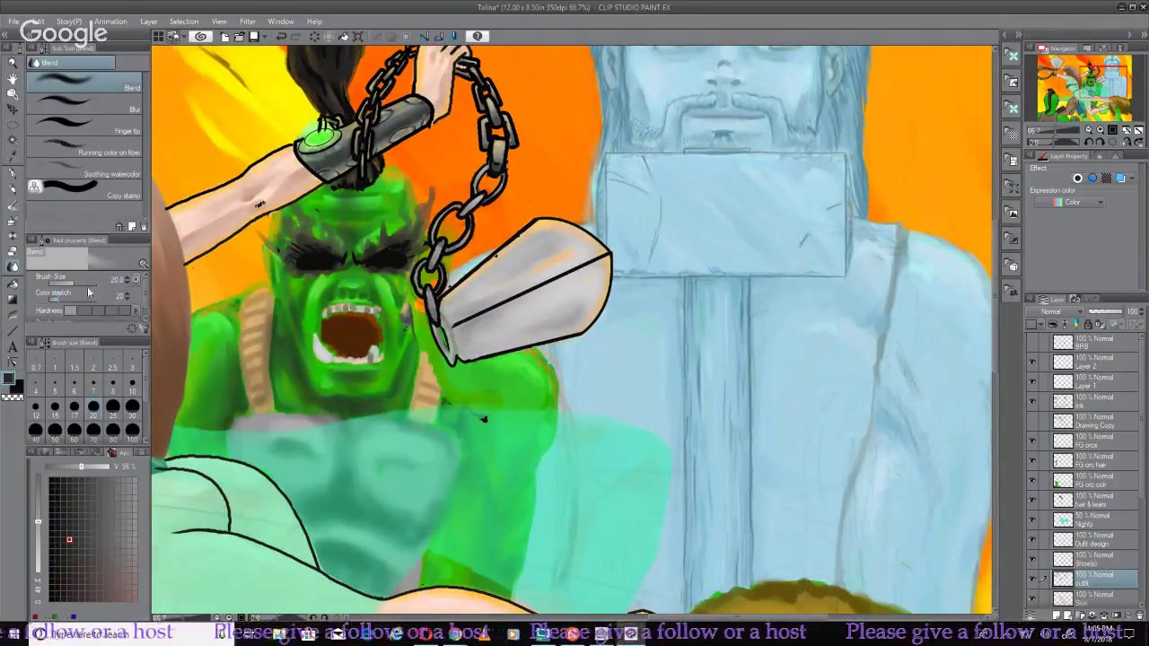
Look through the watercolor brushes, choose the Watercolor brush at size 6, and pick a lighter grey paint color
{"action": "left_click", "coordinate": [15, 206]}
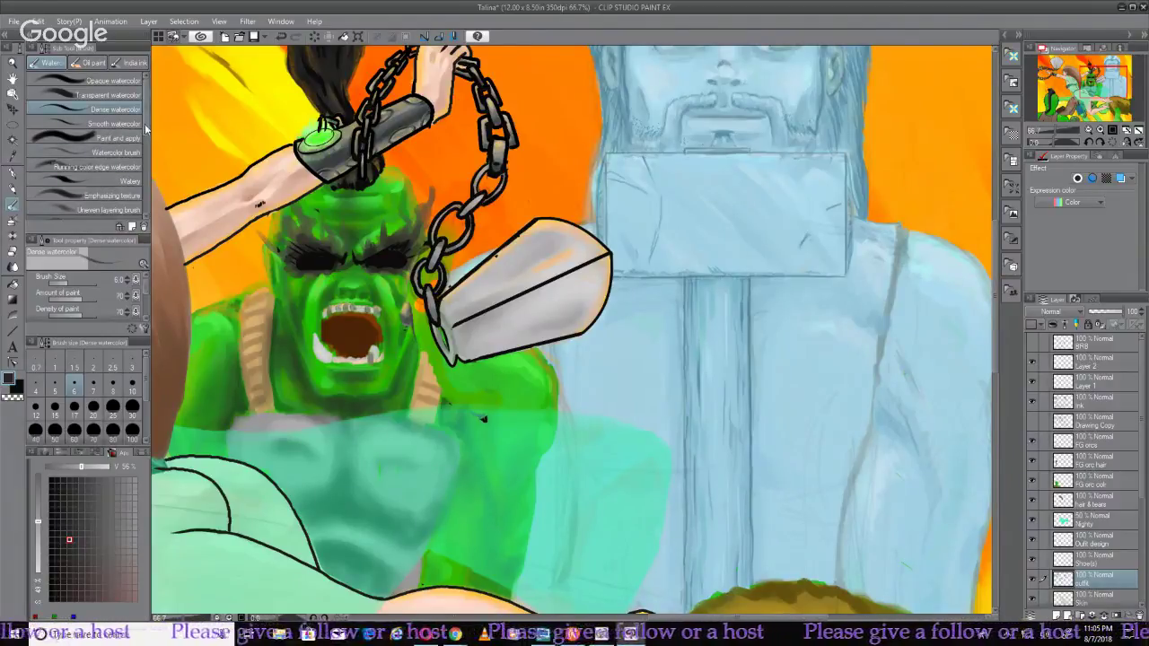
{"action": "scroll", "coordinate": [145, 143], "scroll_direction": "down", "scroll_amount": 1}
{"action": "scroll", "coordinate": [144, 144], "scroll_direction": "up", "scroll_amount": 2}
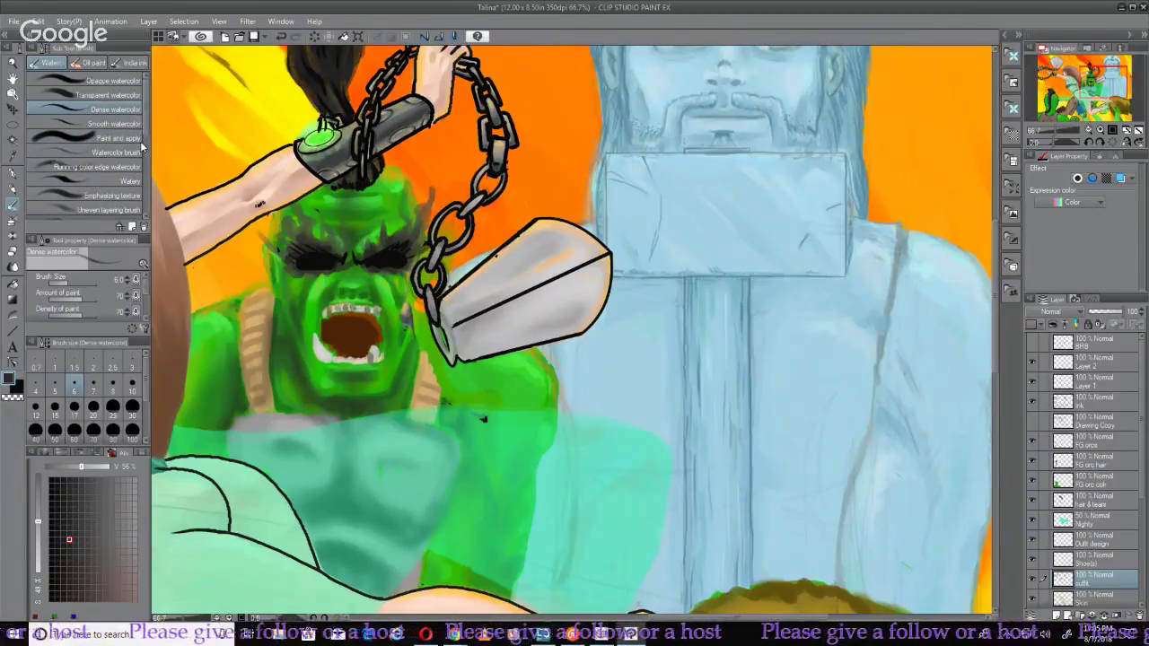
{"action": "scroll", "coordinate": [148, 143], "scroll_direction": "down", "scroll_amount": 2}
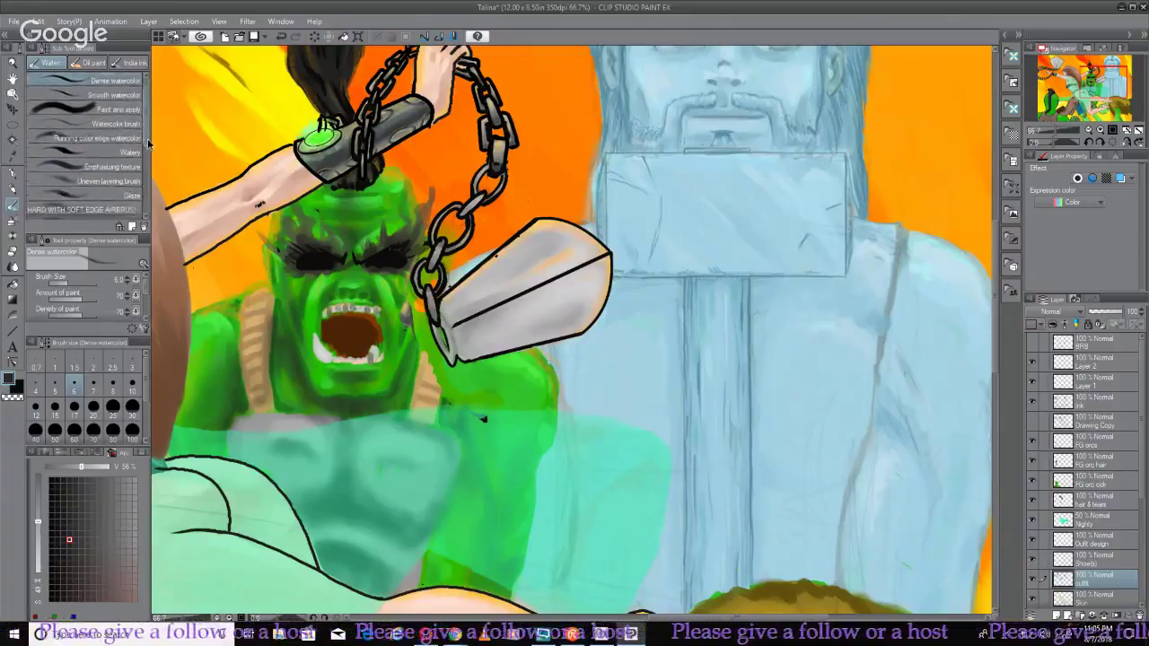
{"action": "scroll", "coordinate": [148, 144], "scroll_direction": "down", "scroll_amount": 6}
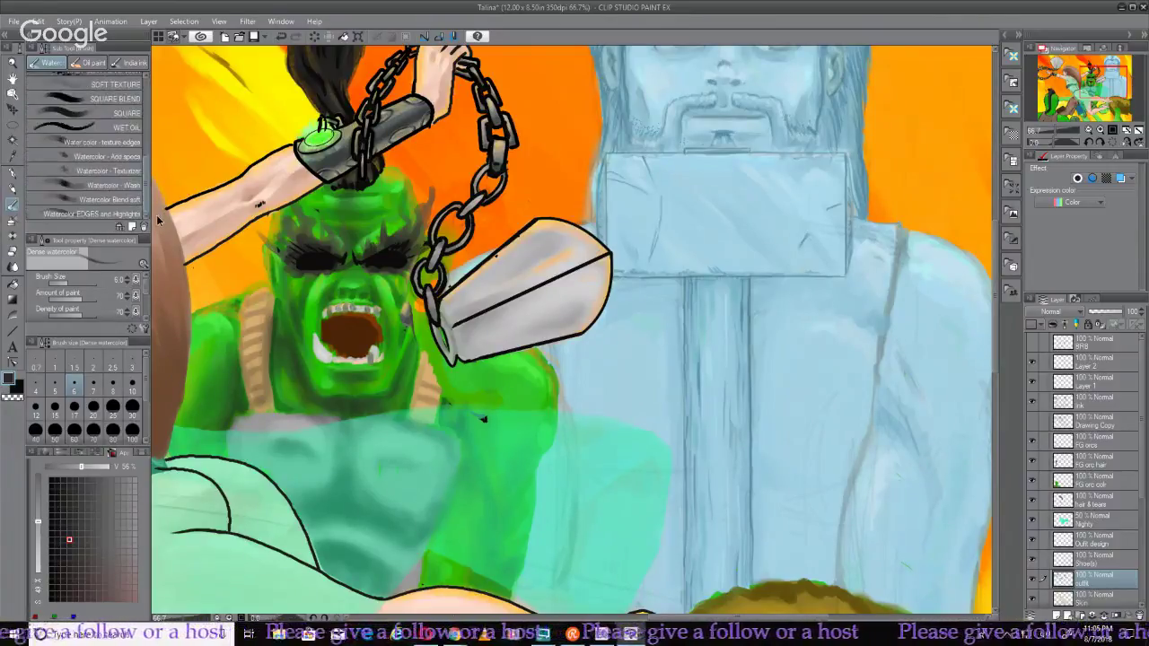
{"action": "scroll", "coordinate": [150, 163], "scroll_direction": "up", "scroll_amount": 5}
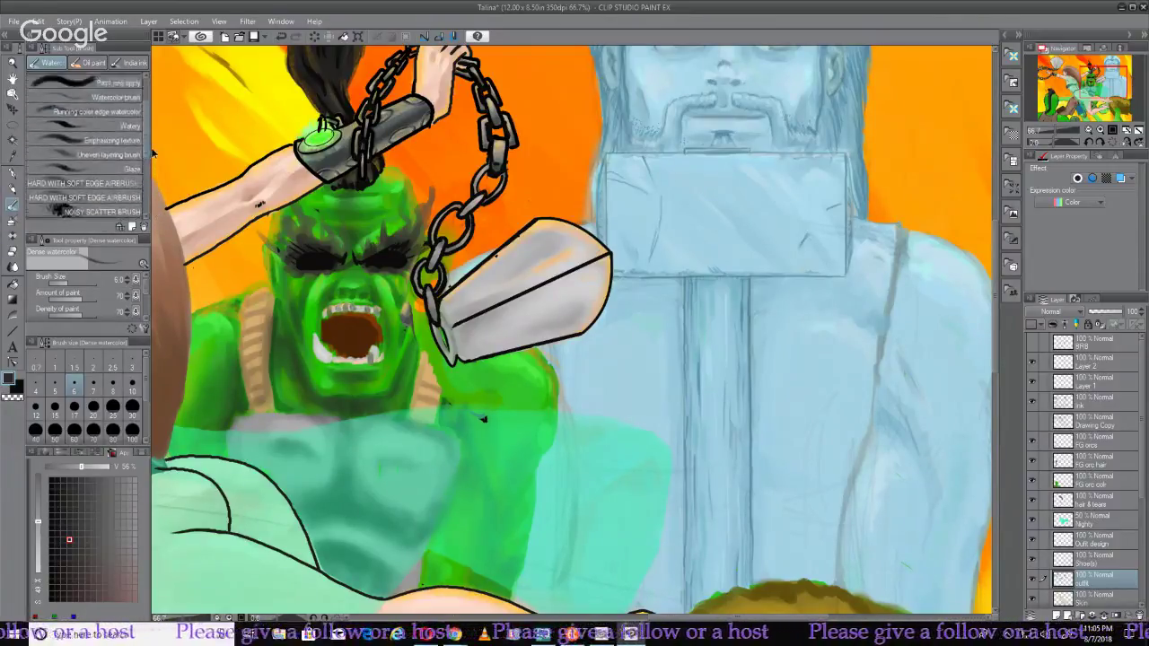
{"action": "scroll", "coordinate": [151, 143], "scroll_direction": "up", "scroll_amount": 4}
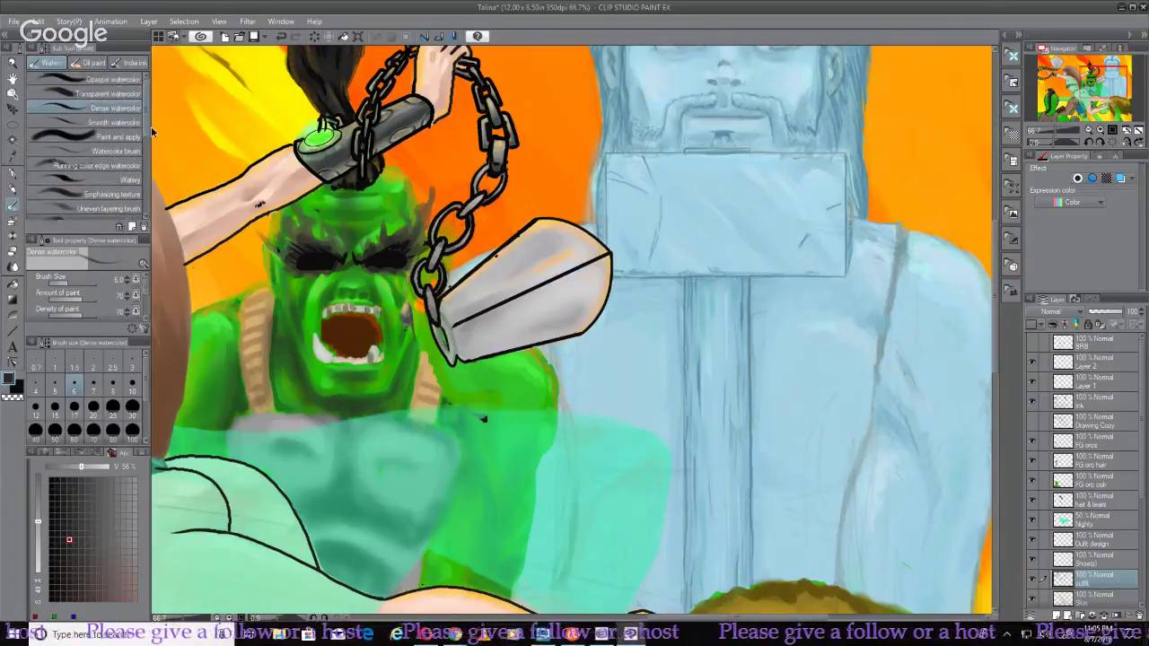
{"action": "scroll", "coordinate": [150, 126], "scroll_direction": "up", "scroll_amount": 1}
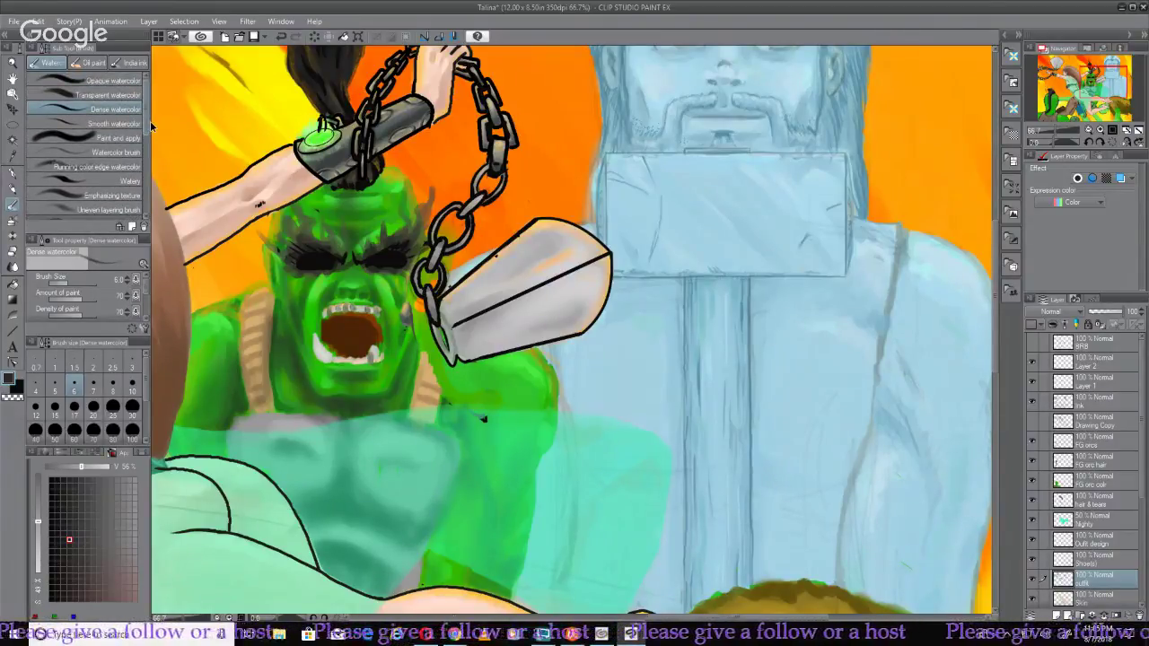
{"action": "left_click_drag", "start_coordinate": [150, 120], "coordinate": [149, 137]}
{"action": "scroll", "coordinate": [148, 137], "scroll_direction": "up", "scroll_amount": 2}
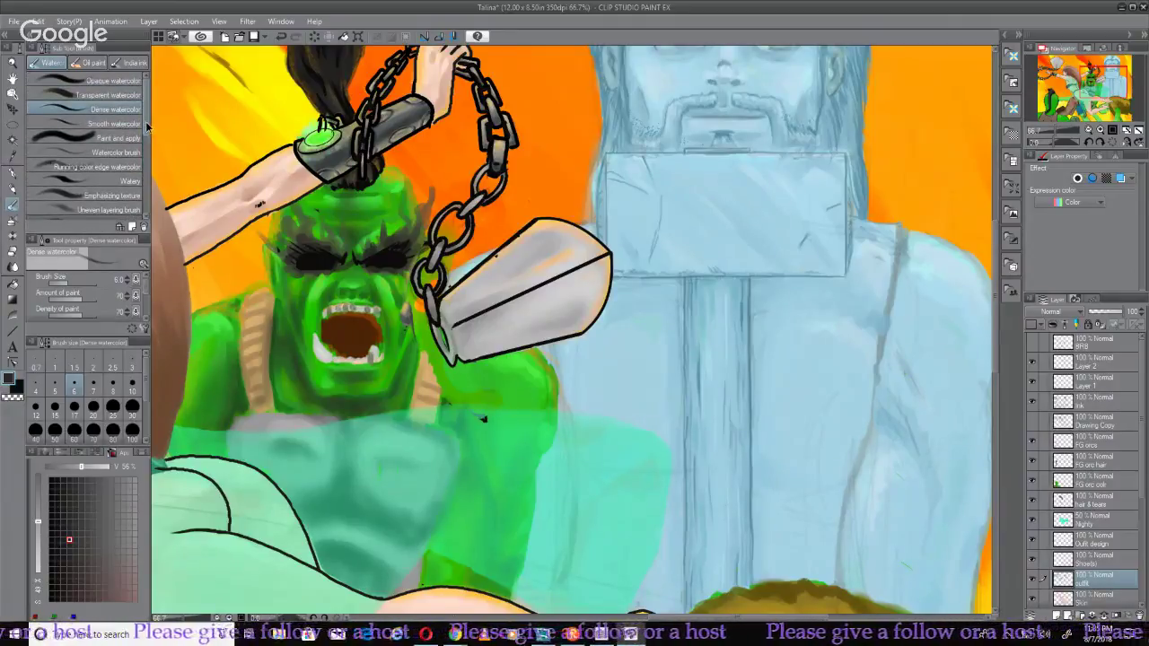
{"action": "mouse_move", "coordinate": [147, 131]}
{"action": "left_mouse_down"}
{"action": "mouse_move", "coordinate": [149, 218]}
{"action": "mouse_move", "coordinate": [149, 143]}
{"action": "left_mouse_up"}
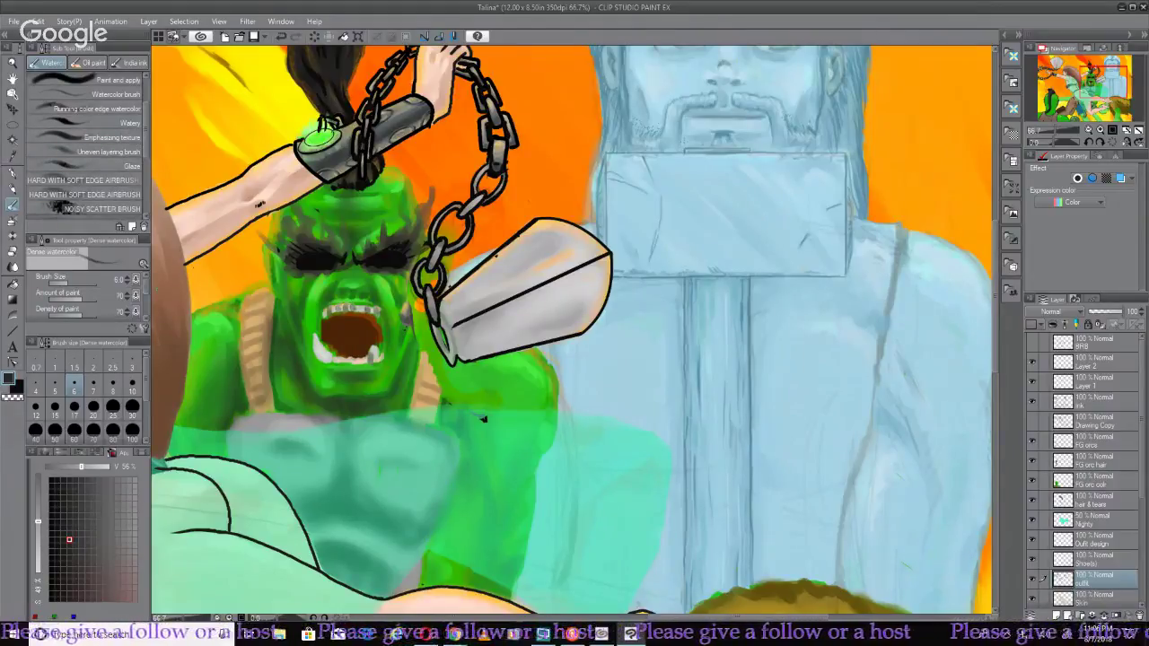
{"action": "scroll", "coordinate": [90, 137], "scroll_direction": "up", "scroll_amount": 1}
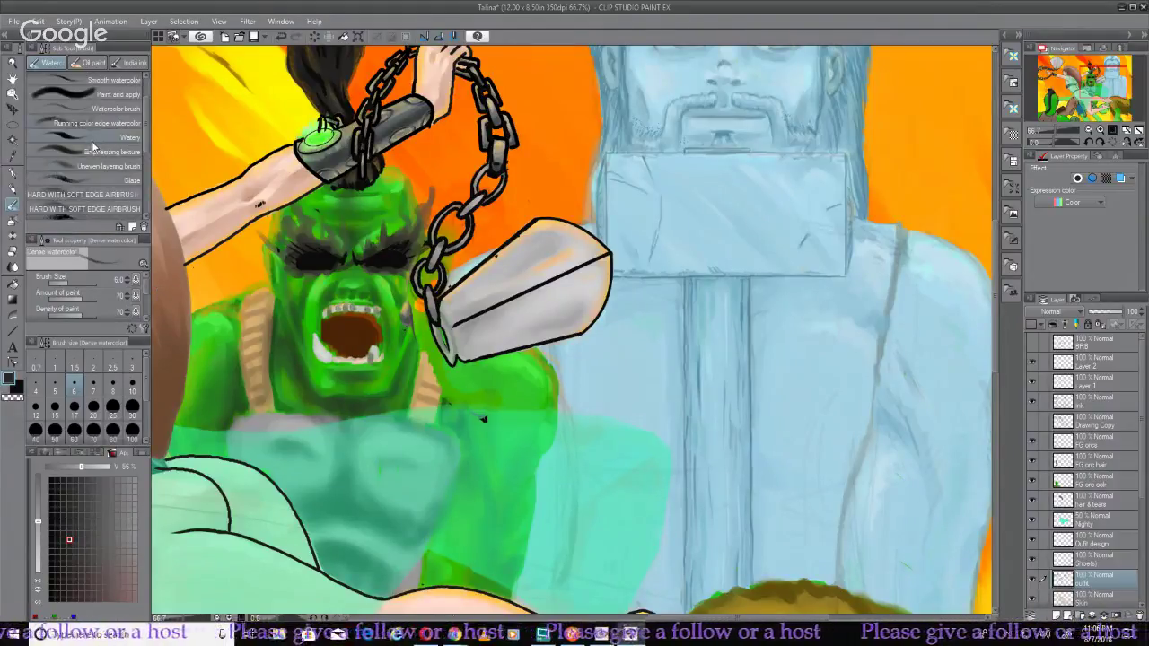
{"action": "left_click", "coordinate": [120, 108]}
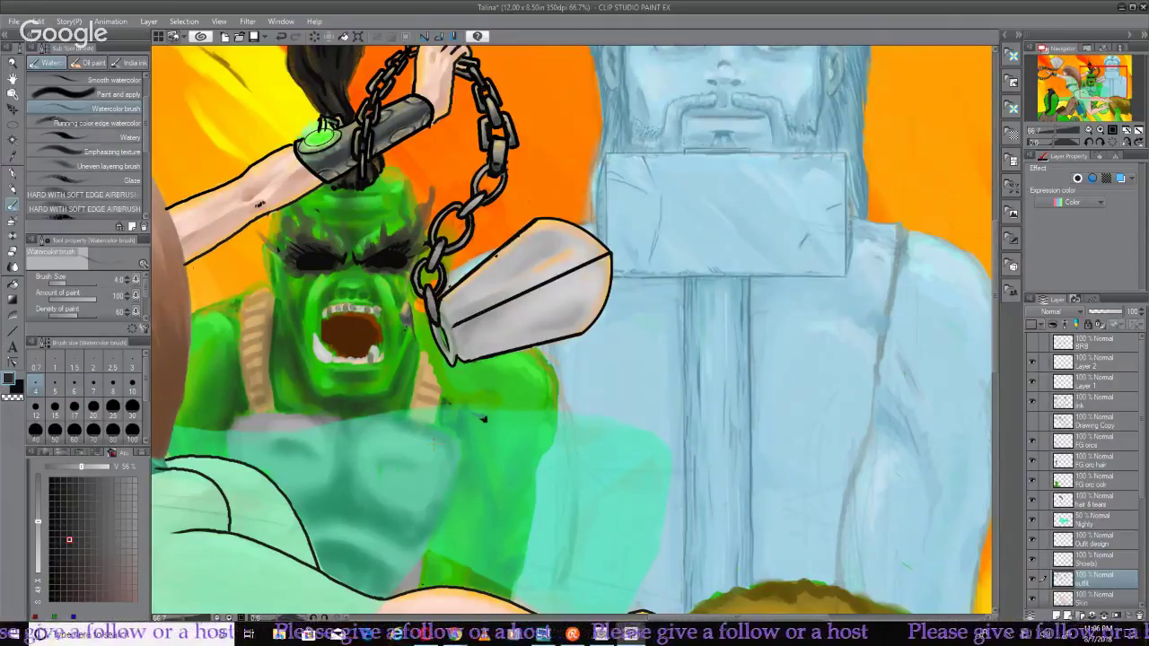
{"action": "left_click", "coordinate": [79, 386]}
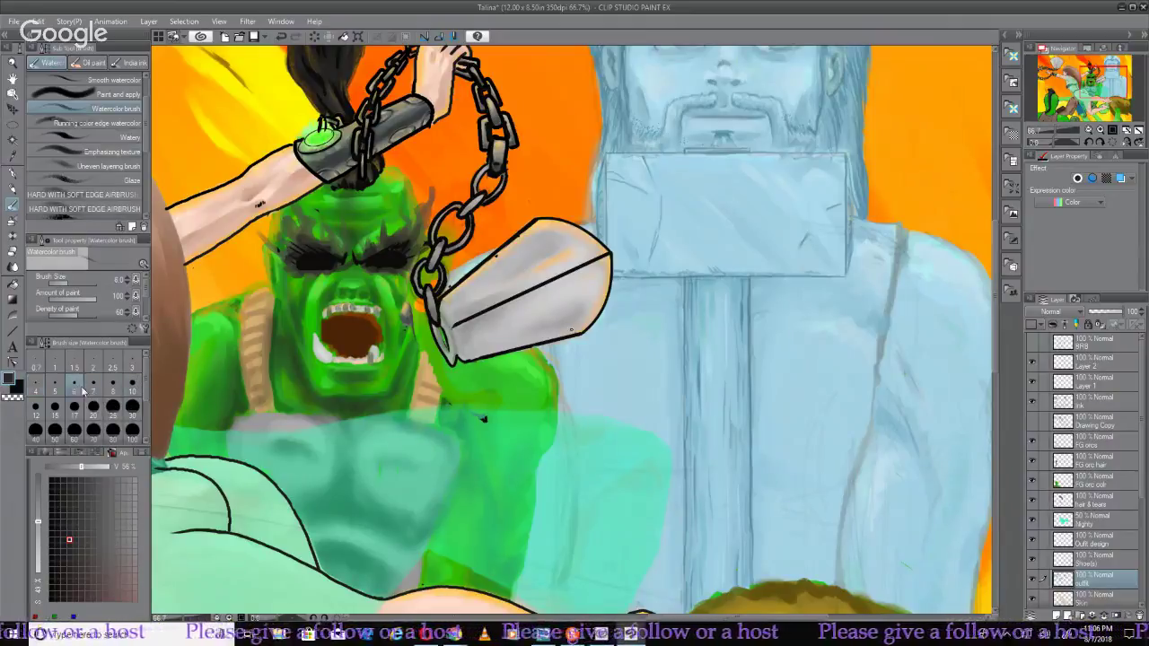
{"action": "left_click", "coordinate": [105, 539]}
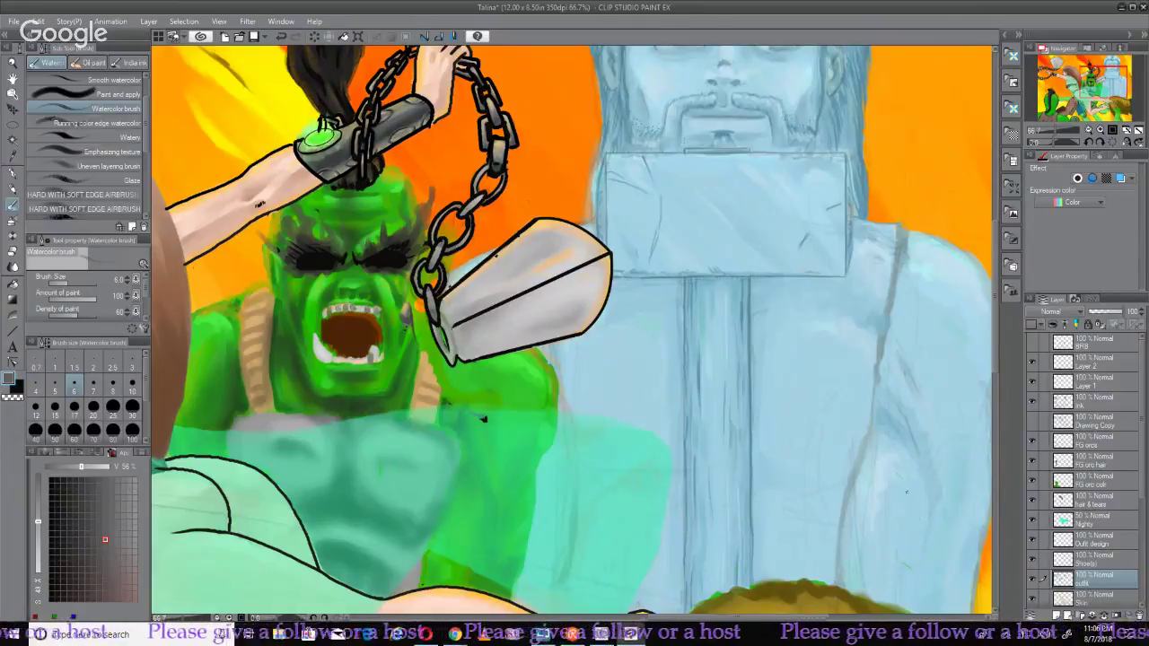
Compare the whole illustration with the outfit layer hidden and shown several times, leaving the layer visible
{"action": "left_click", "coordinate": [1032, 579]}
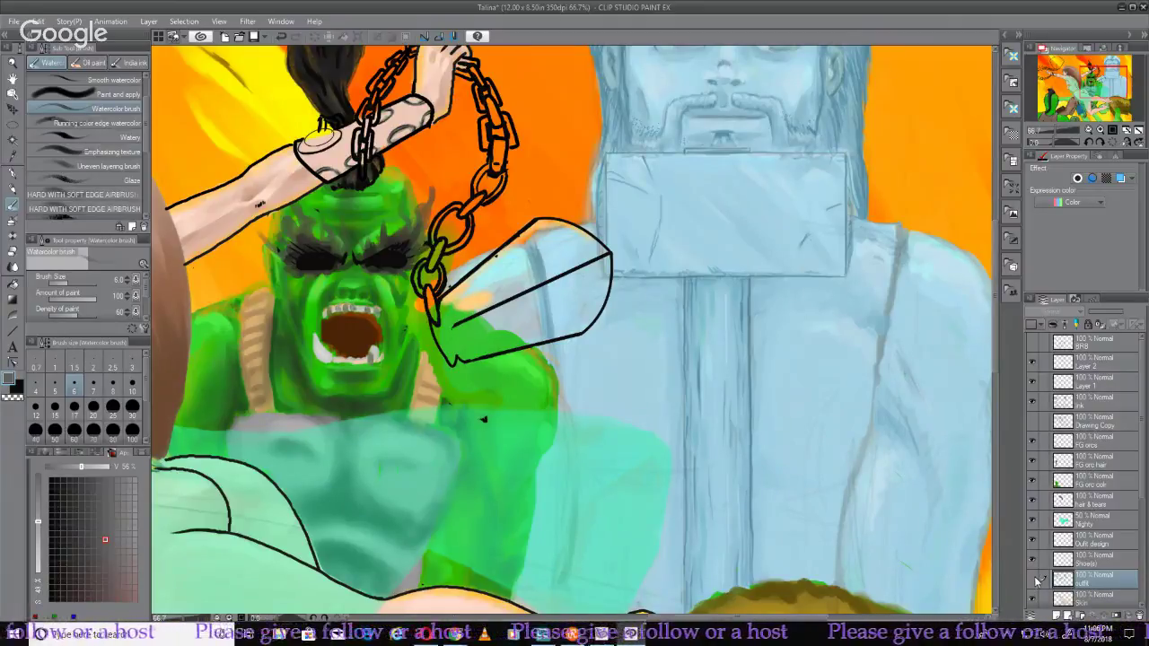
{"action": "key", "text": "ctrl+0"}
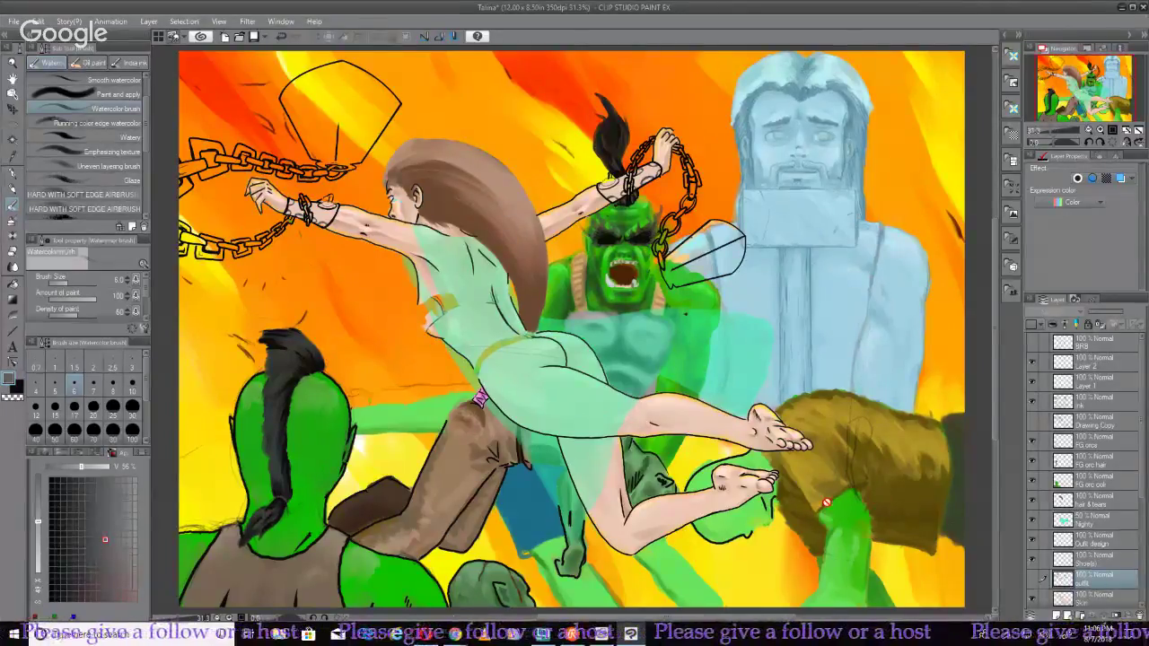
{"action": "key", "text": "bracketleft"}
{"action": "left_click", "coordinate": [1031, 579]}
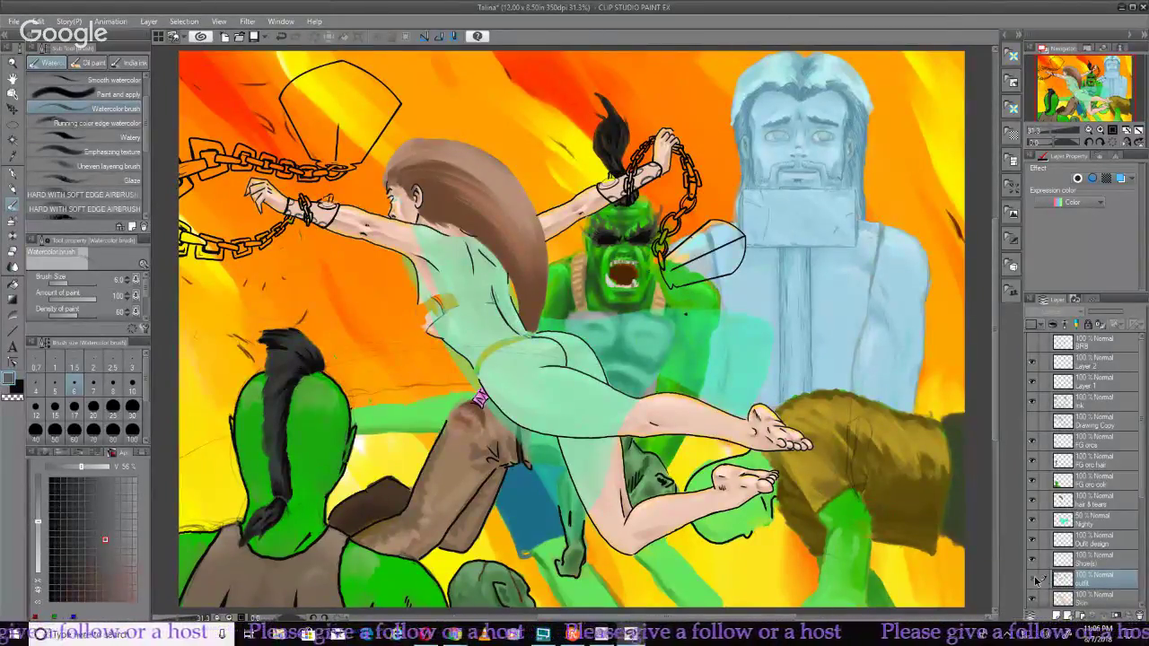
{"action": "left_click", "coordinate": [1031, 579]}
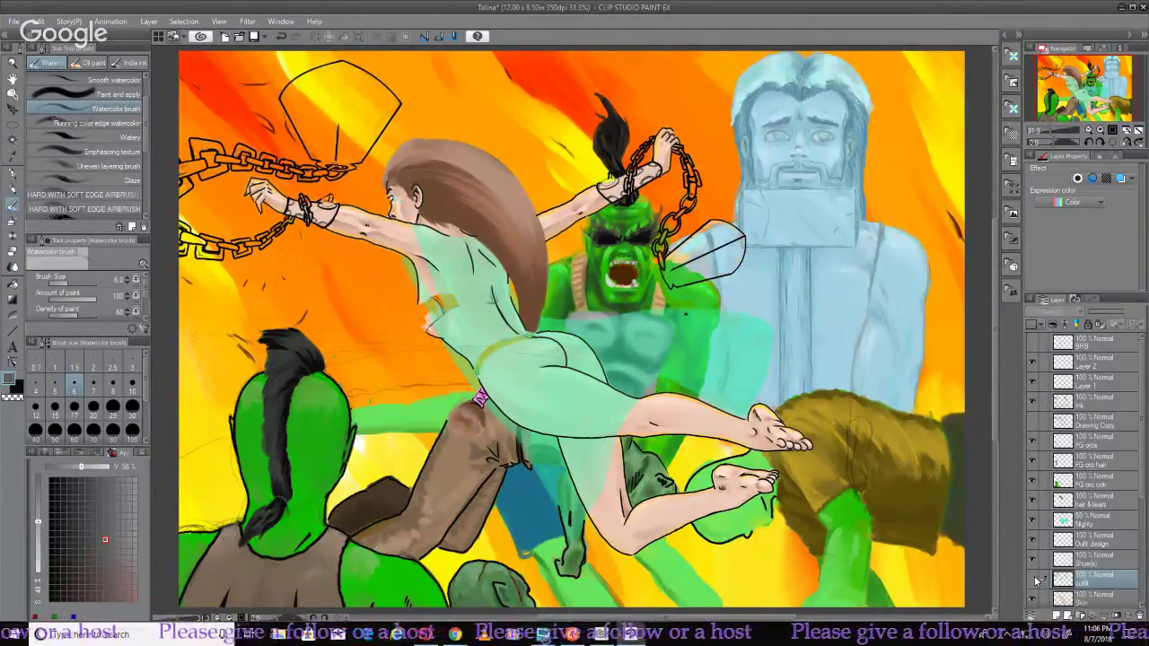
{"action": "left_click", "coordinate": [1031, 579]}
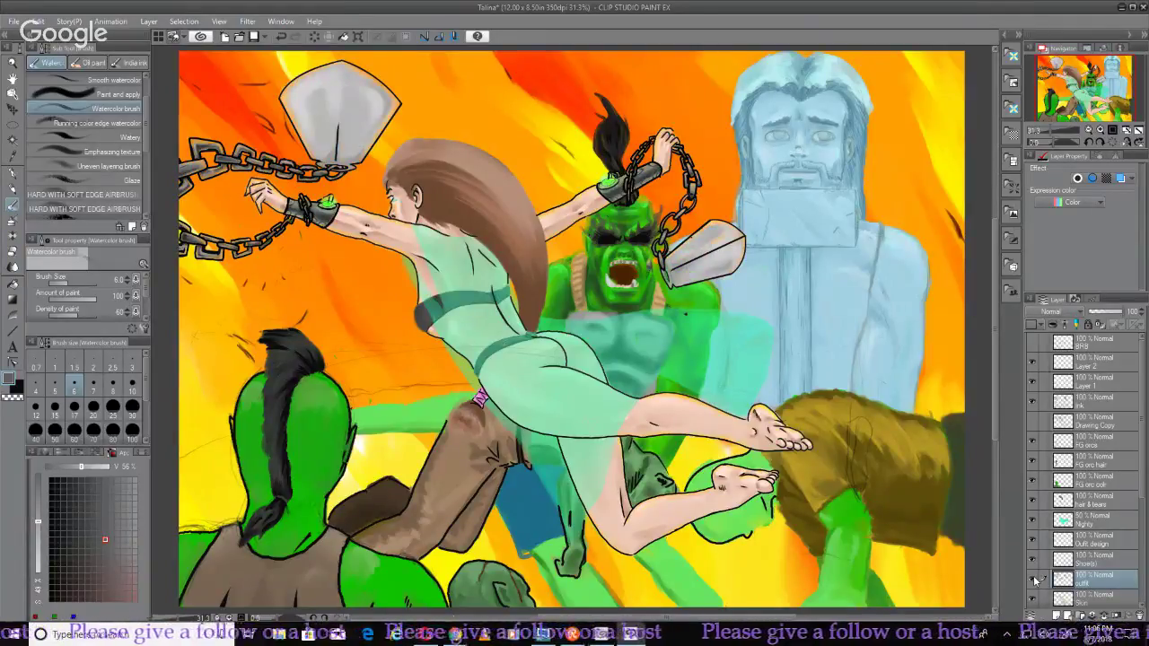
{"action": "left_click", "coordinate": [1031, 579]}
{"action": "left_click", "coordinate": [1031, 579]}
{"action": "left_click", "coordinate": [1032, 579]}
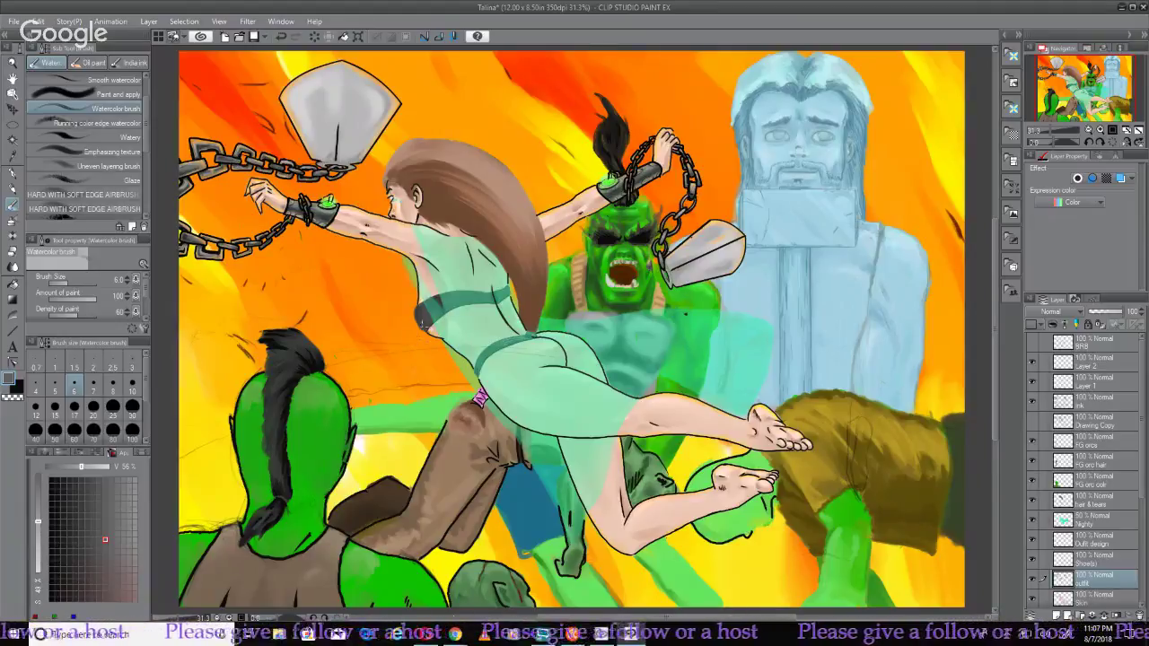
Undo the last brush stroke and examine the woman's chest and waist bands up close
{"action": "key", "text": "ctrl+z"}
{"action": "scroll", "coordinate": [405, 358], "scroll_direction": "up", "scroll_amount": 4}
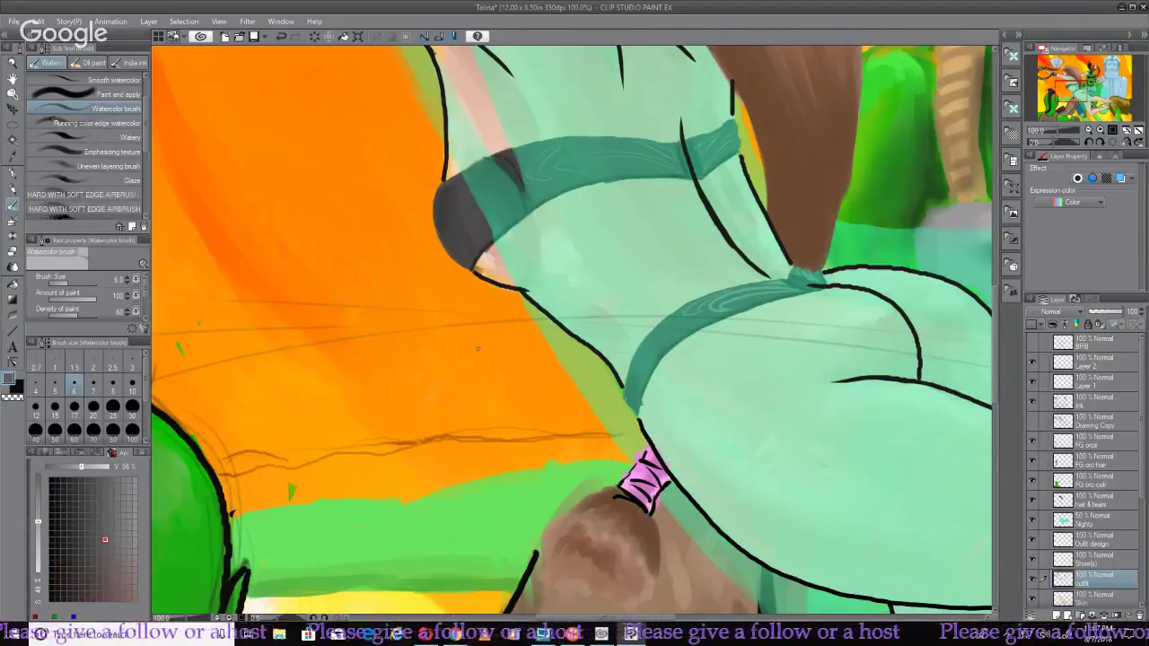
{"action": "key", "text": "ctrl+0"}
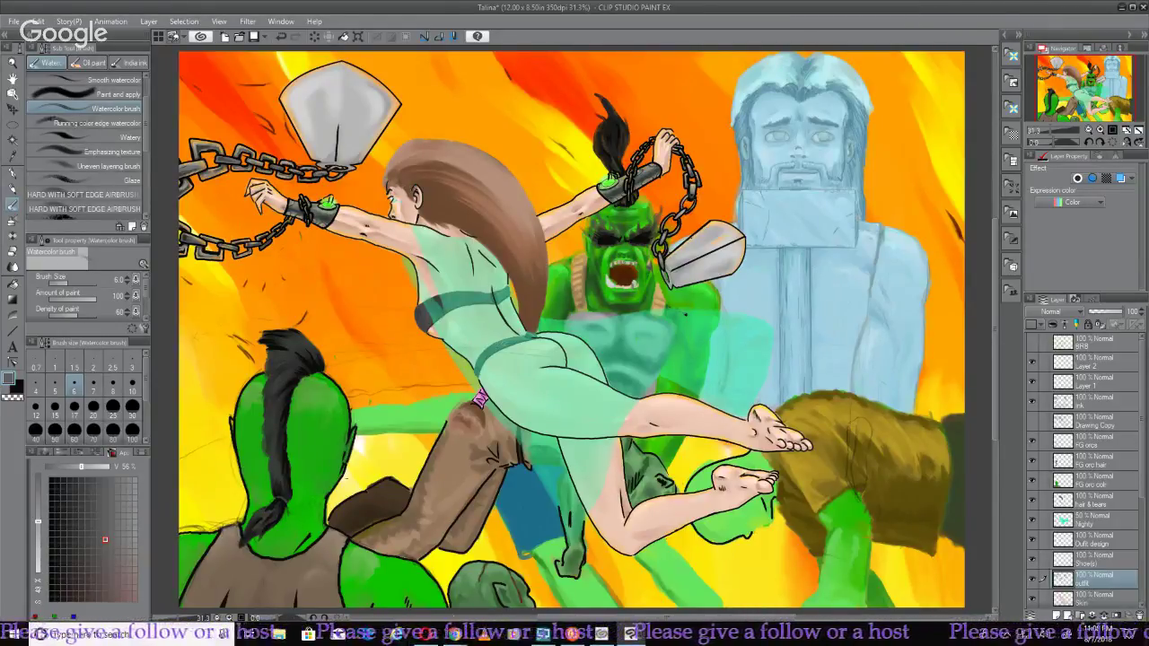
Sample the light grey of the large shackle above the woman, shift it slightly, and set the Watercolor brush to size 20
{"action": "left_click", "coordinate": [12, 154]}
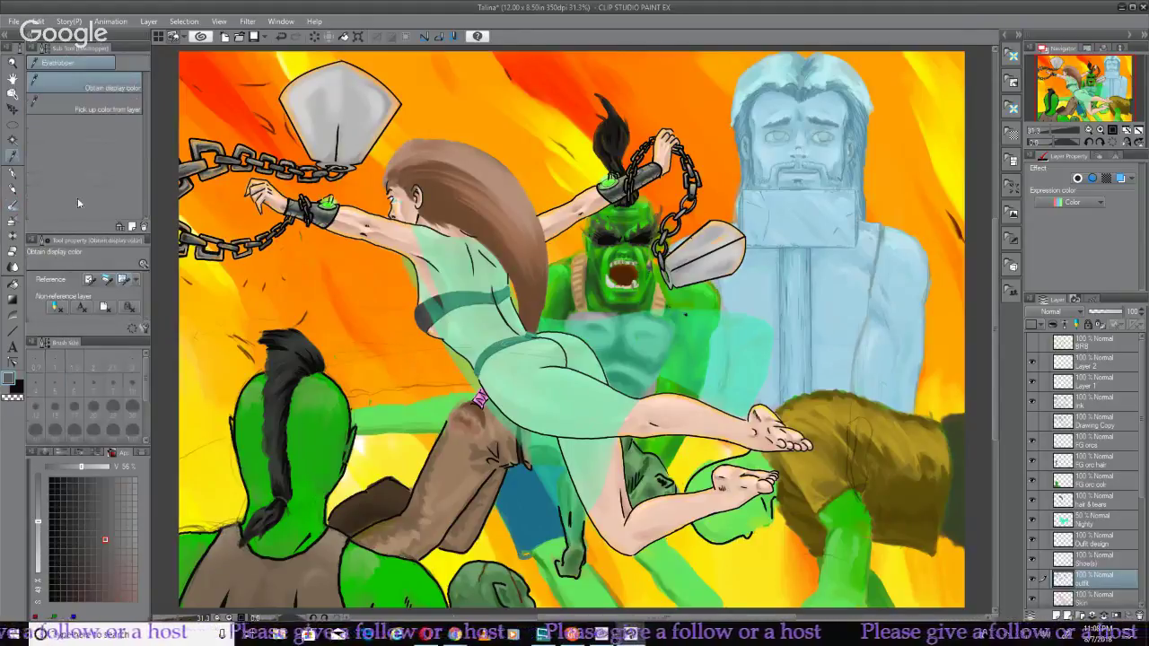
{"action": "left_click", "coordinate": [368, 107]}
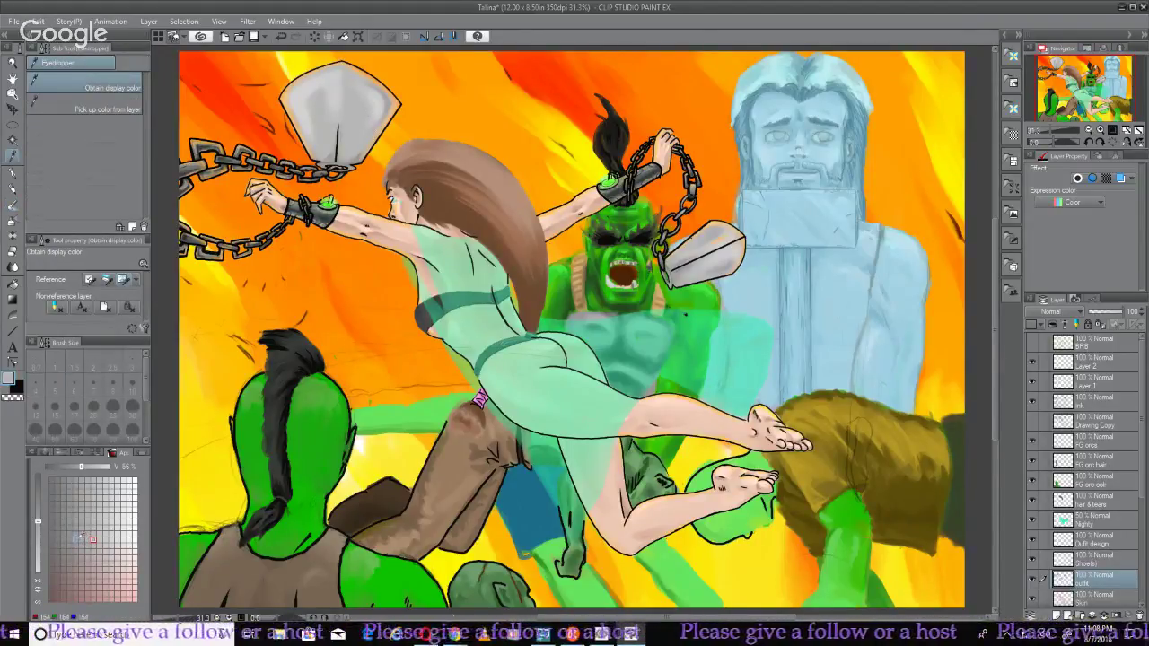
{"action": "left_click", "coordinate": [76, 539]}
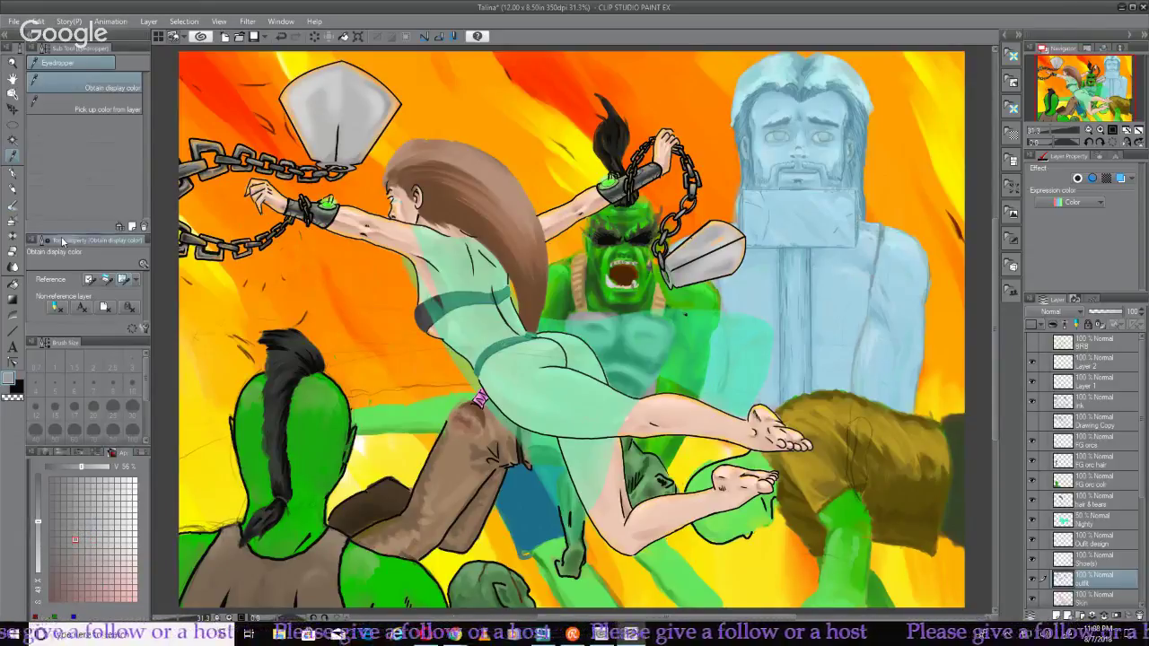
{"action": "left_click", "coordinate": [16, 207]}
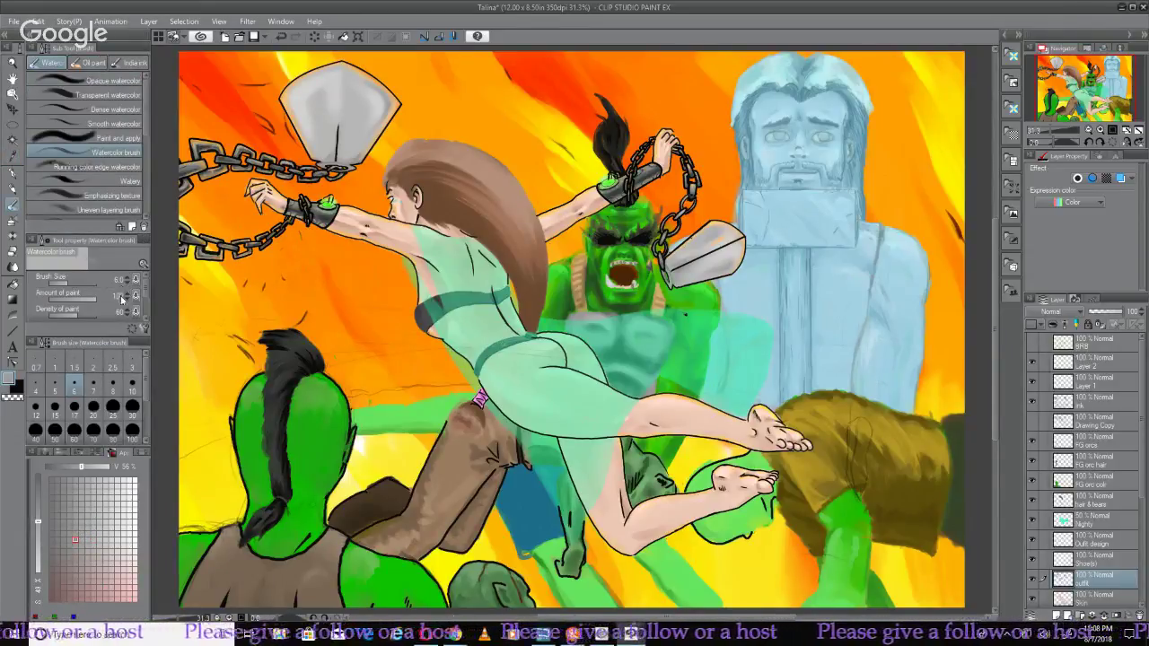
{"action": "left_click", "coordinate": [92, 411]}
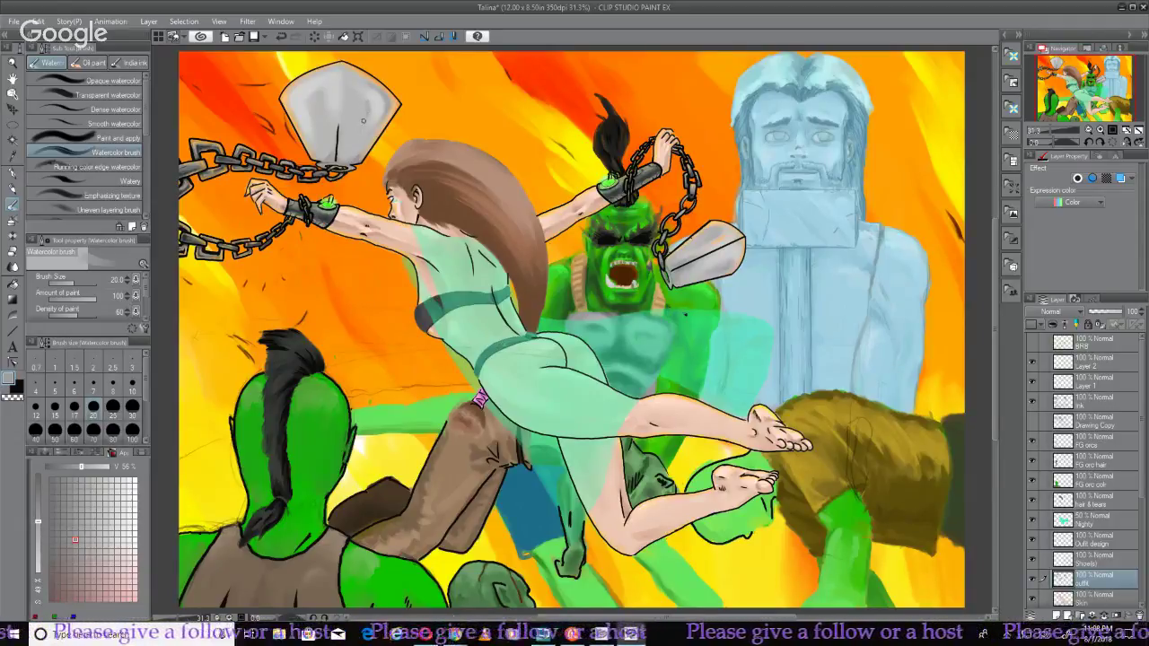
Switch to the Blend tool and bring the raging orc and the hanging shackle into close view
{"action": "left_click", "coordinate": [14, 268]}
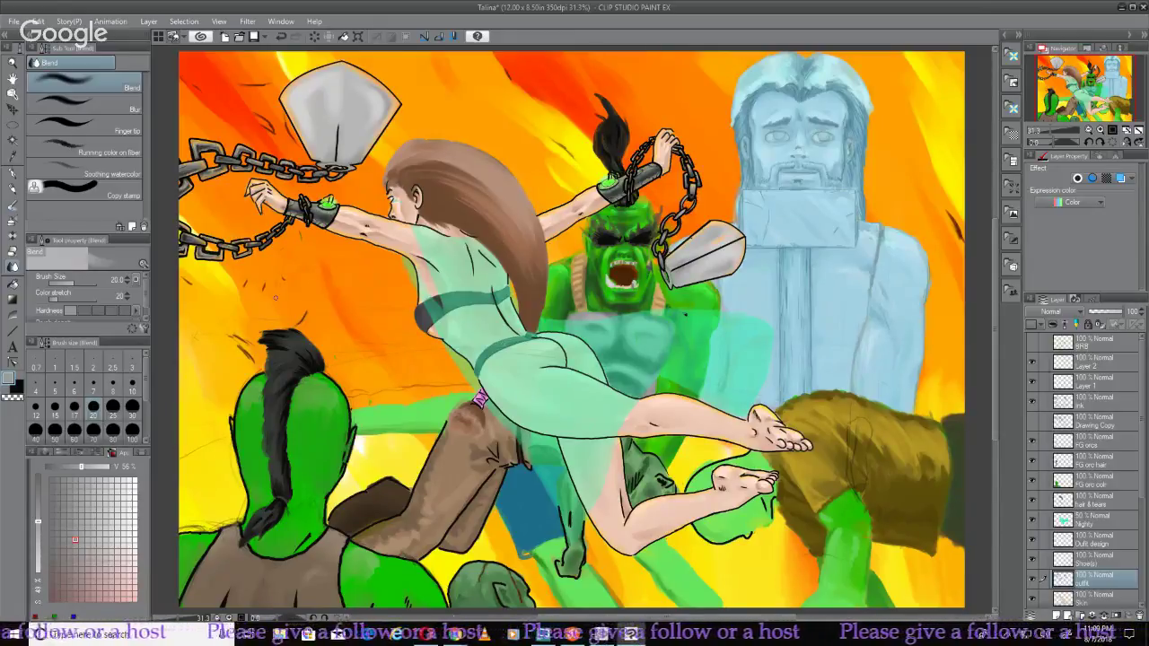
{"action": "scroll", "coordinate": [685, 313], "scroll_direction": "up", "scroll_amount": 3}
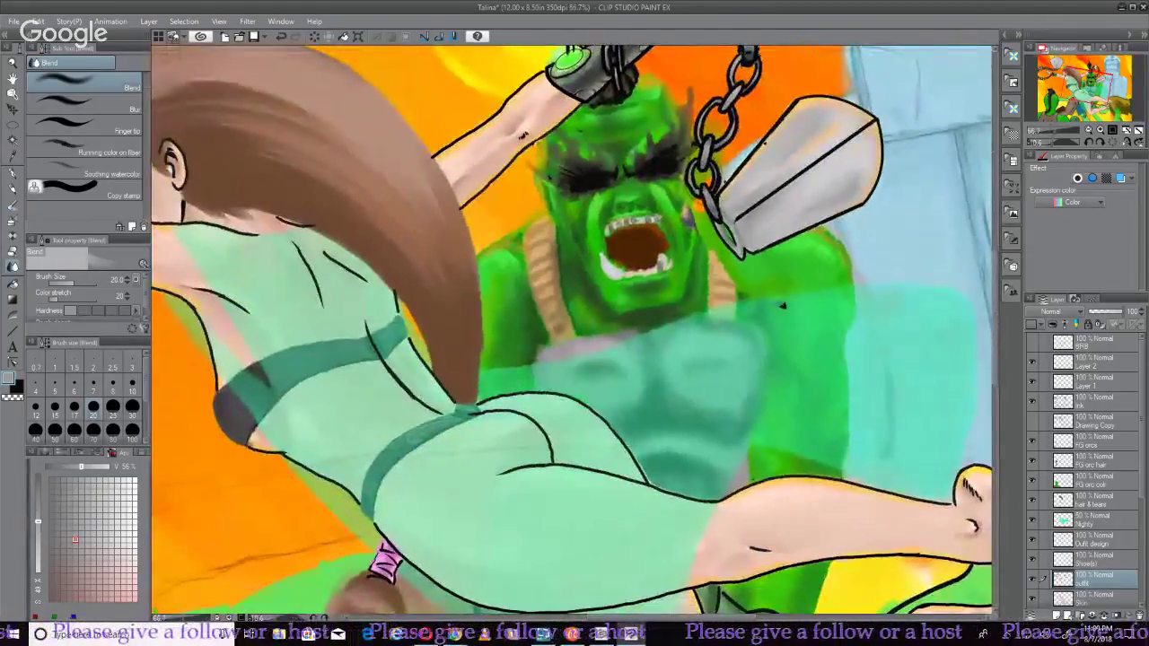
{"action": "left_click_drag", "start_coordinate": [782, 305], "coordinate": [464, 404]}
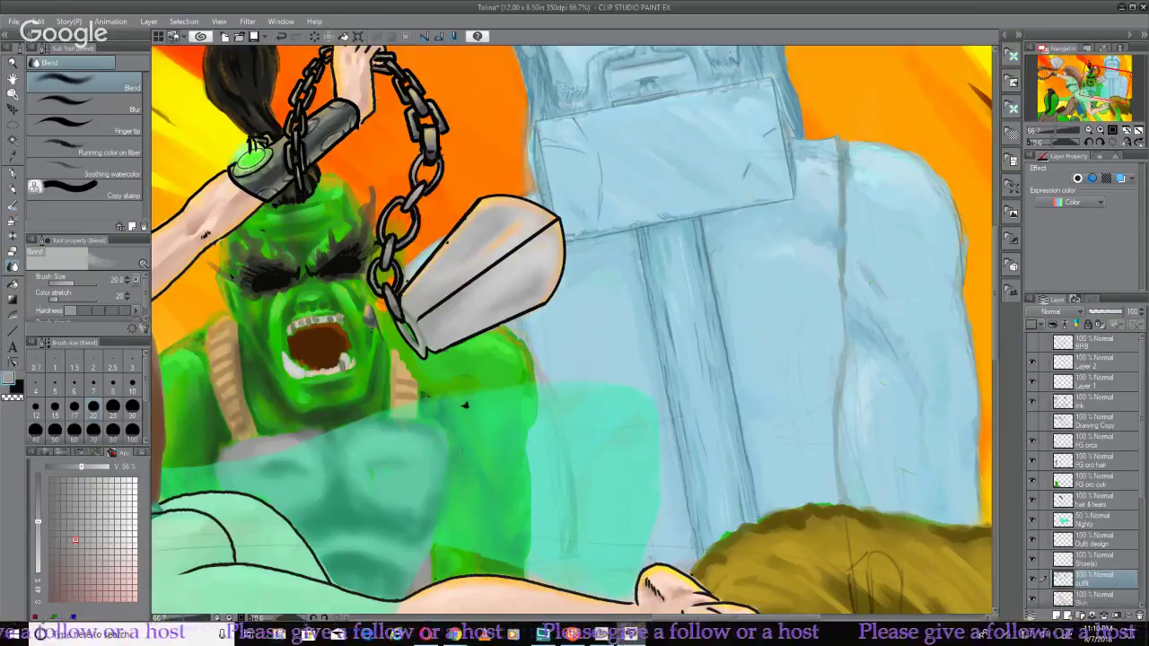
Identify the background orc color layer by briefly hiding and reshowing it, and make that layer active
{"action": "scroll", "coordinate": [1038, 525], "scroll_direction": "down", "scroll_amount": 3}
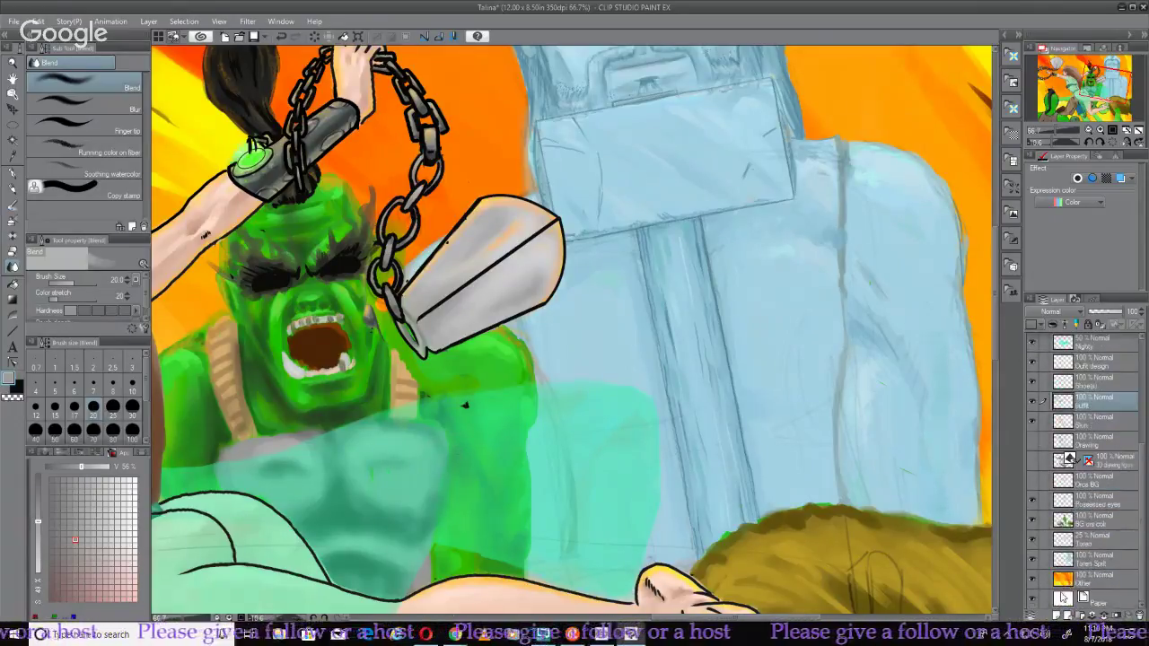
{"action": "left_click", "coordinate": [1033, 521]}
{"action": "left_click", "coordinate": [1033, 522]}
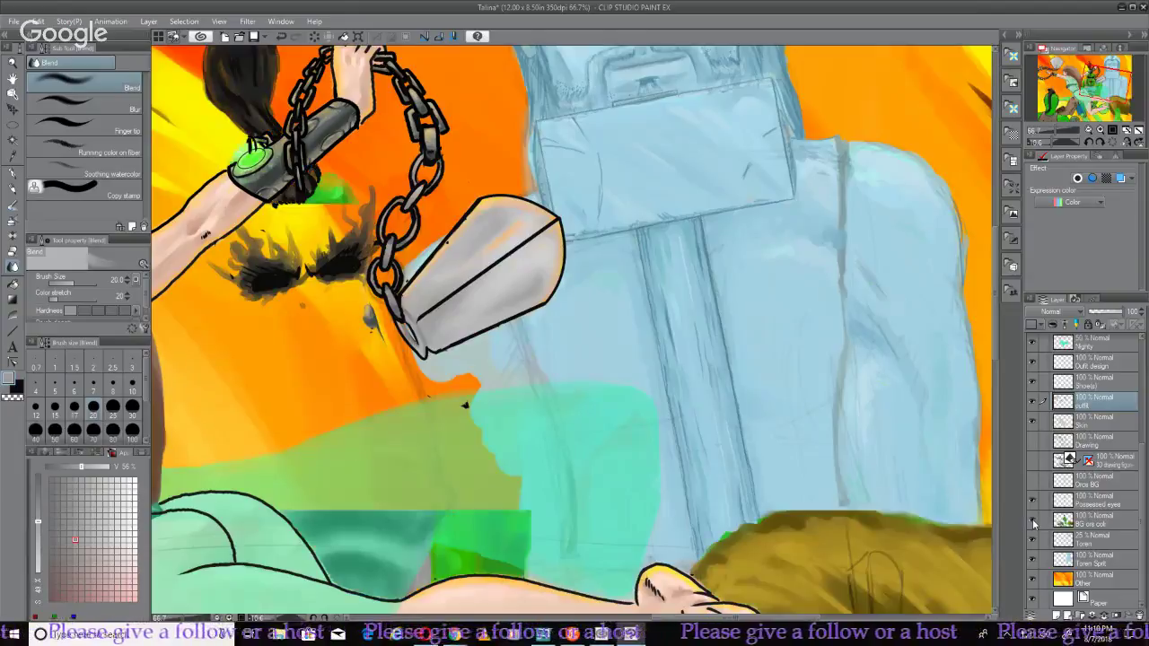
{"action": "left_click", "coordinate": [1089, 529]}
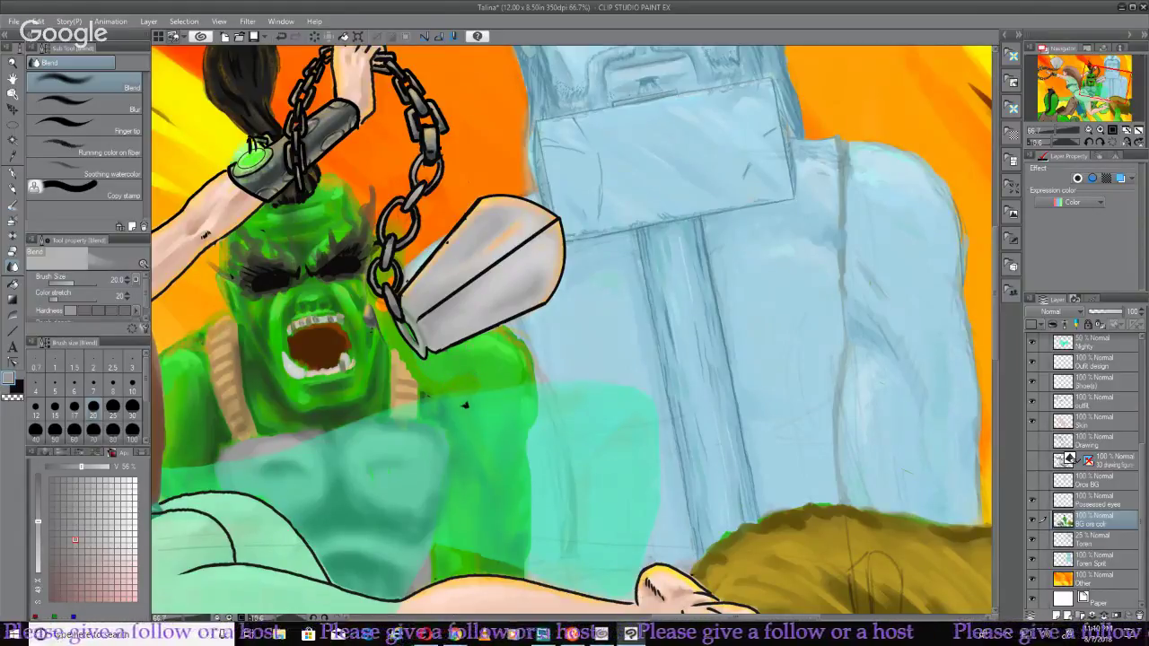
Compare the picture with the active background orc layer hidden and shown, and undo the last change
{"action": "left_click", "coordinate": [1032, 520]}
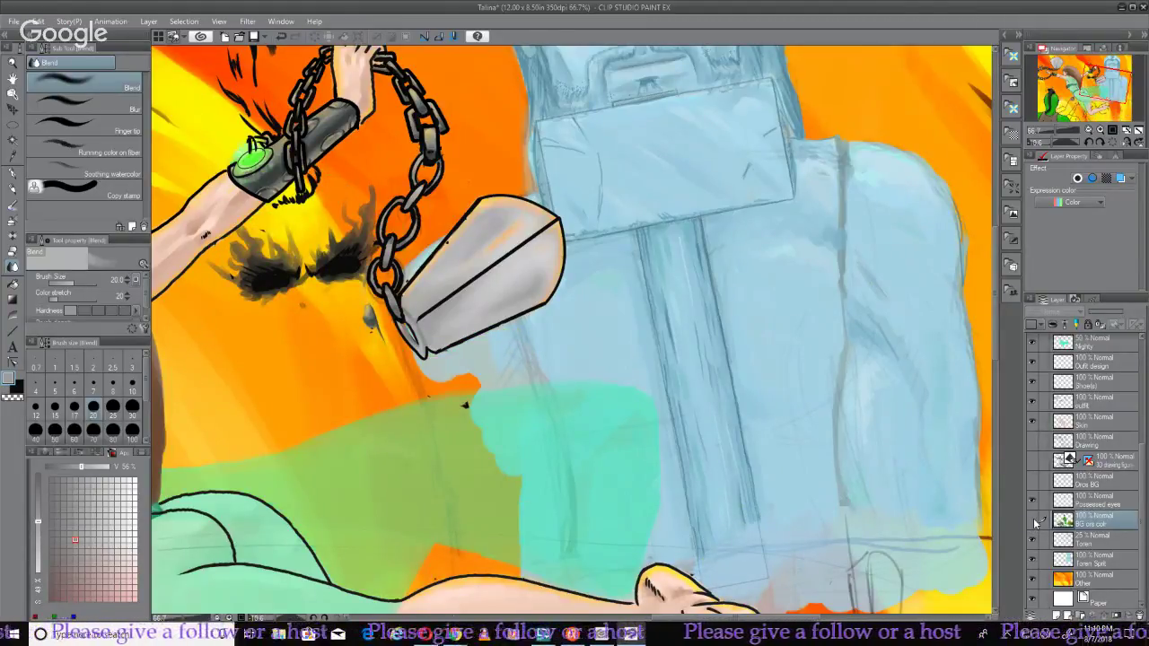
{"action": "left_click", "coordinate": [1033, 521]}
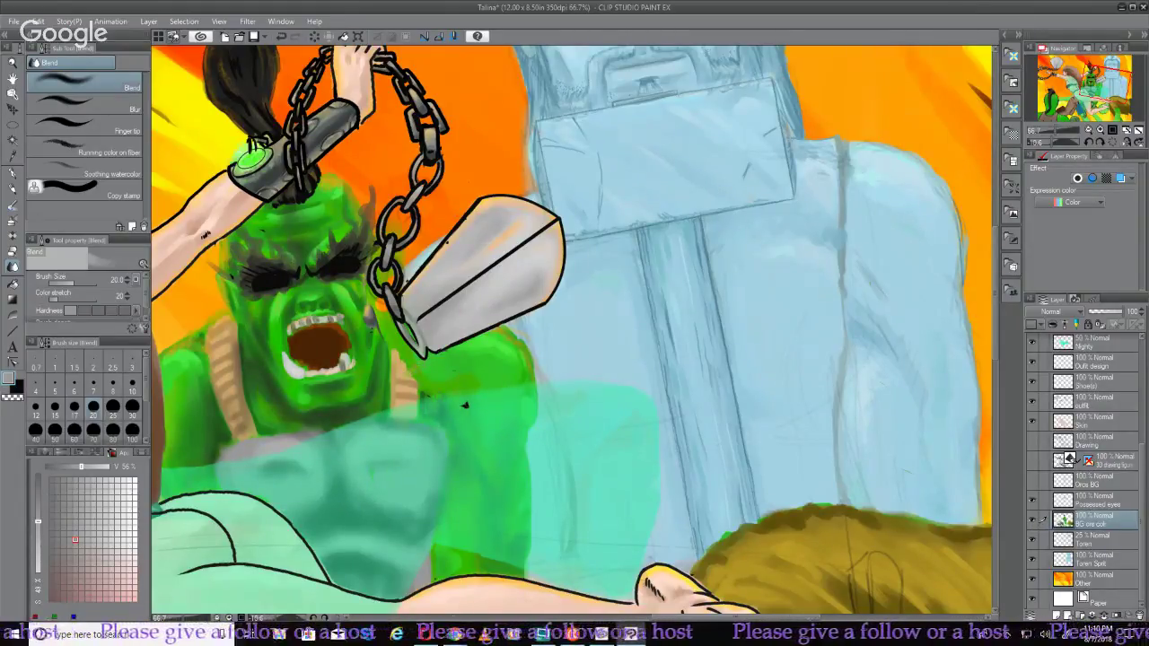
{"action": "key", "text": "ctrl+z"}
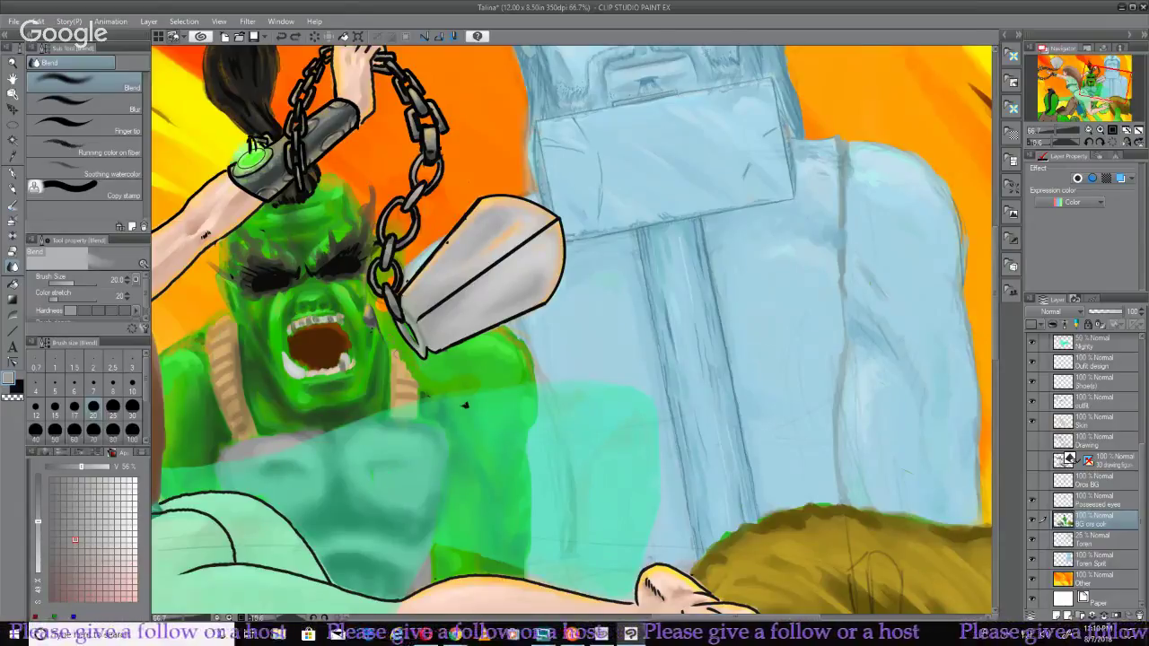
Try blending the grey smudge beside the orc's jaw, and toggle the background orc and possessed eyes layers to find where it sits
{"action": "left_click_drag", "start_coordinate": [378, 305], "coordinate": [386, 312]}
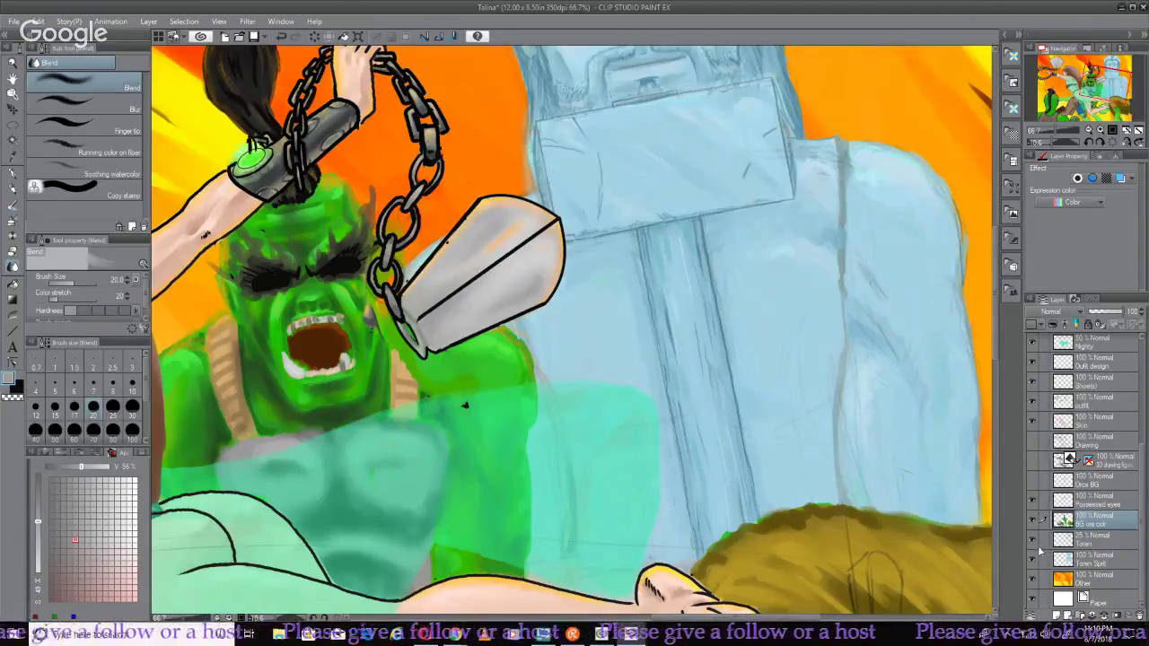
{"action": "left_click", "coordinate": [1033, 520]}
{"action": "left_click", "coordinate": [1033, 520]}
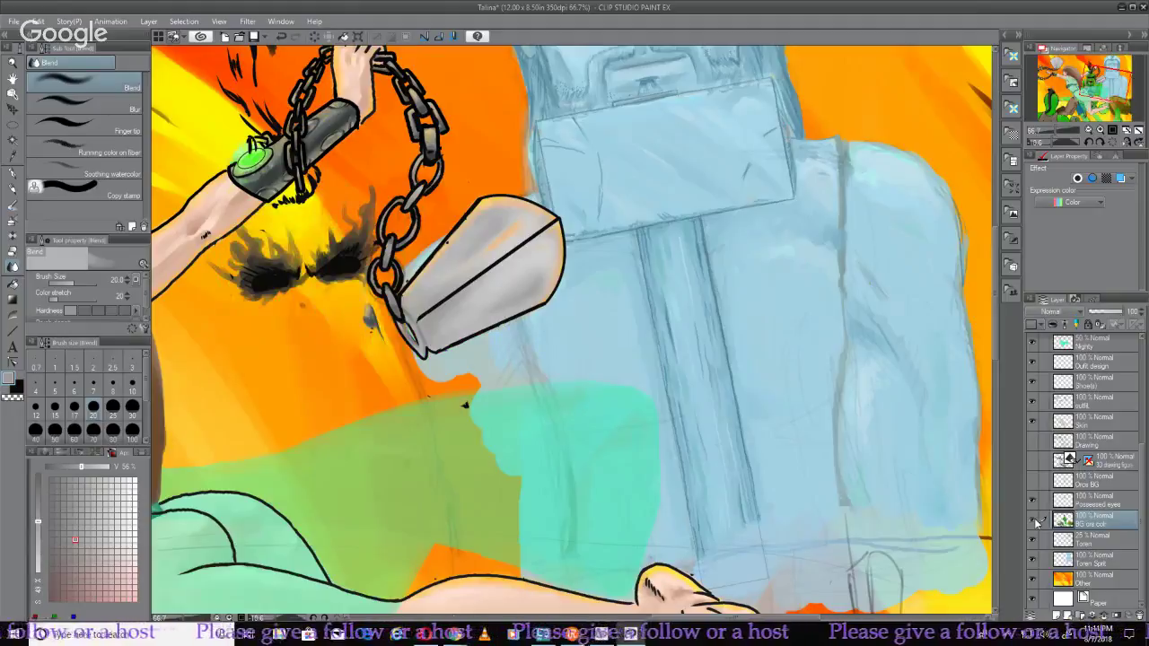
{"action": "left_click", "coordinate": [1033, 520]}
{"action": "left_click", "coordinate": [1033, 520]}
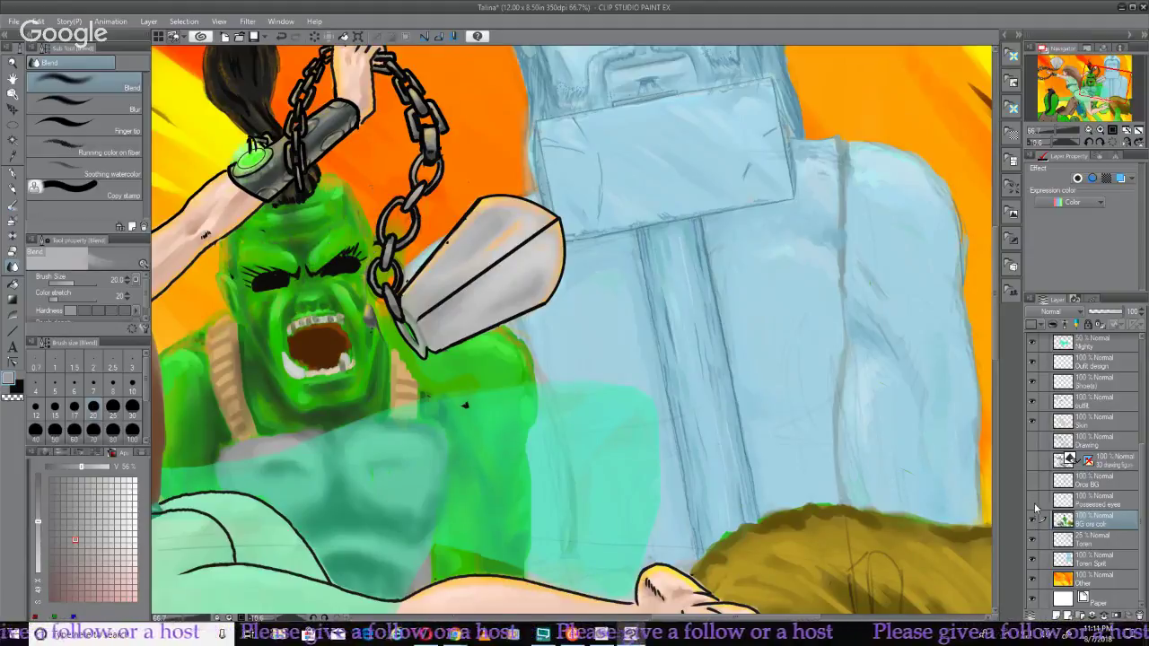
{"action": "left_click", "coordinate": [1033, 501]}
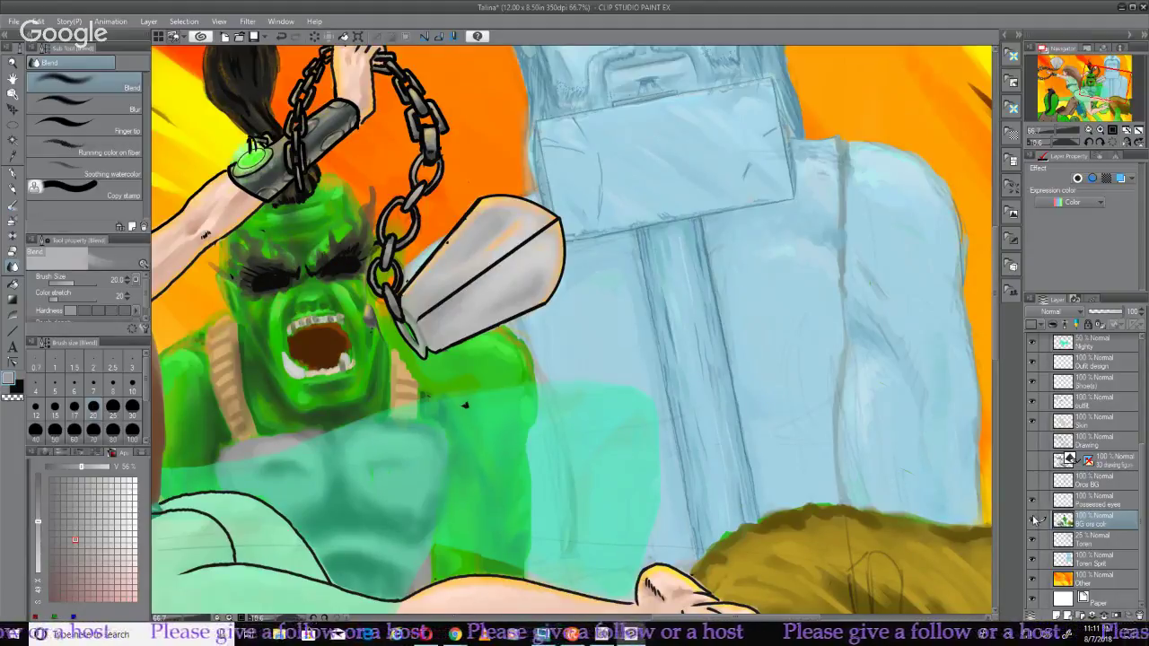
{"action": "left_click", "coordinate": [1033, 519]}
{"action": "left_click", "coordinate": [1033, 520]}
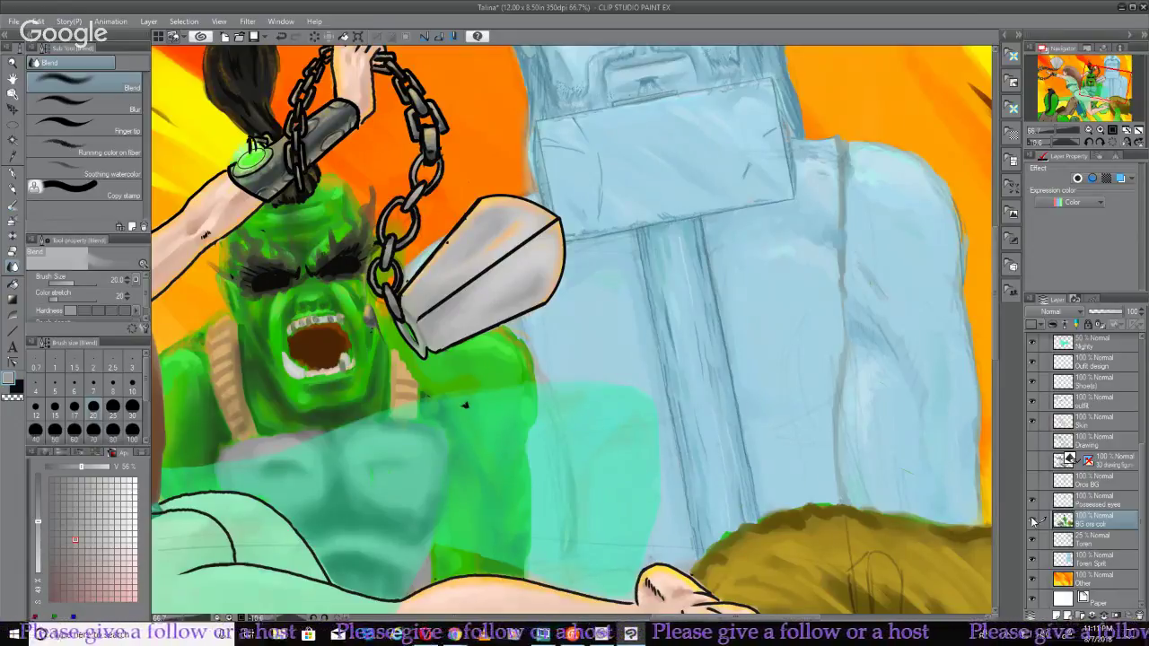
Sample the tan of the orc's shoulder strap for the Watercolor brush, and switch back to the Blend tool
{"action": "left_click", "coordinate": [18, 206]}
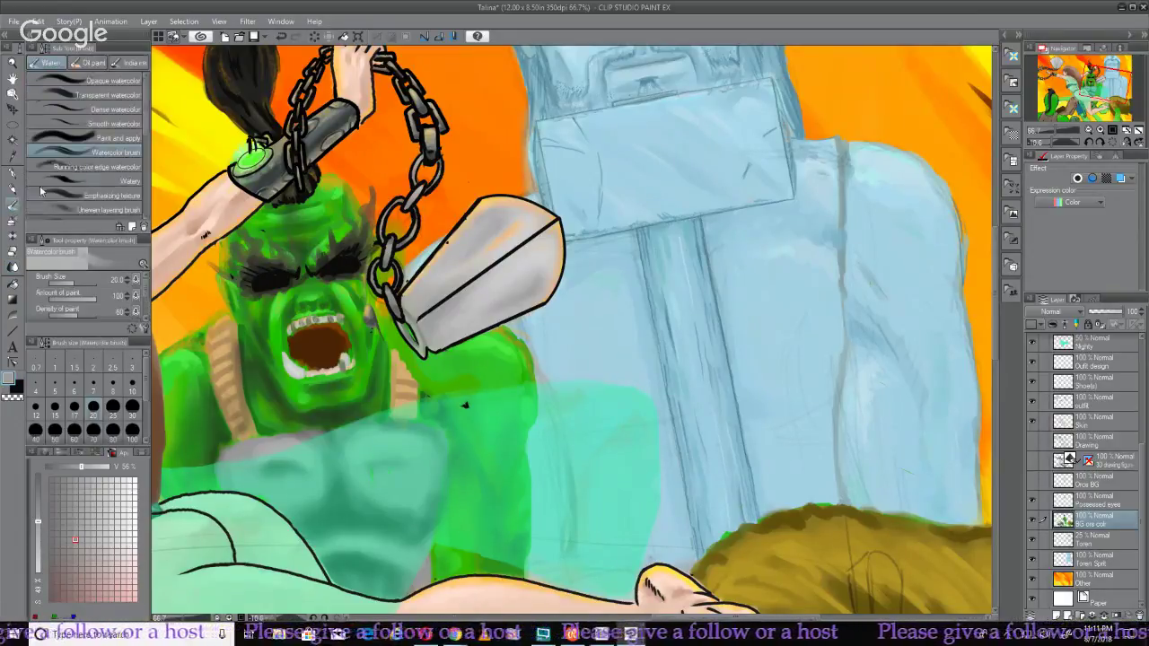
{"action": "left_click", "coordinate": [17, 155]}
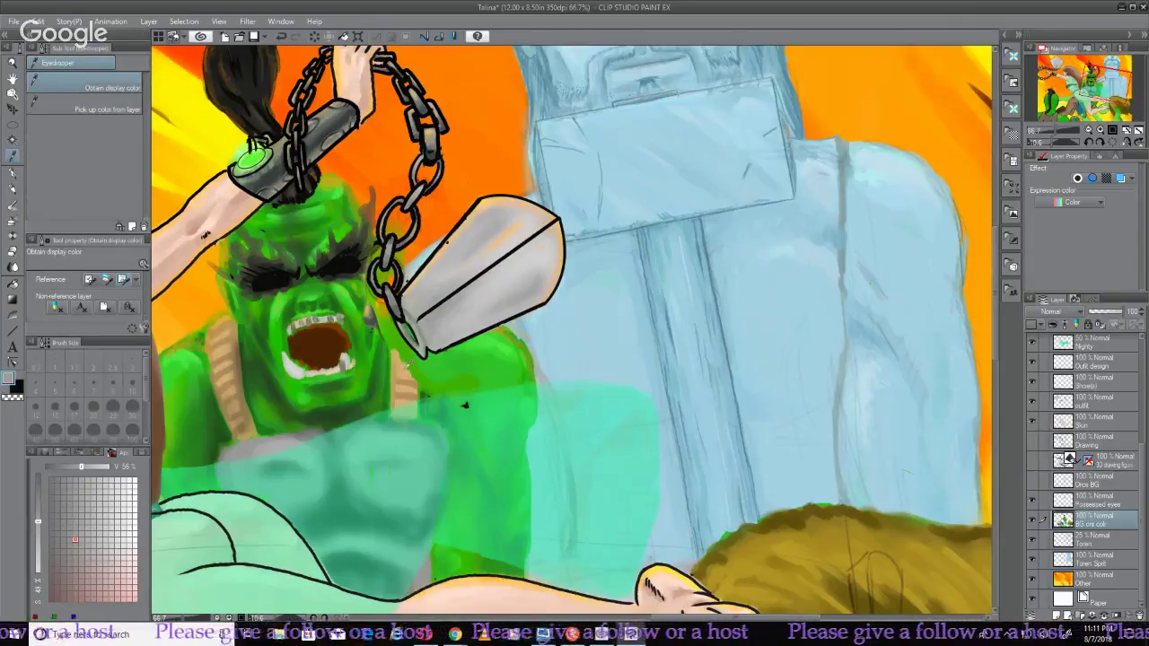
{"action": "left_click", "coordinate": [217, 359]}
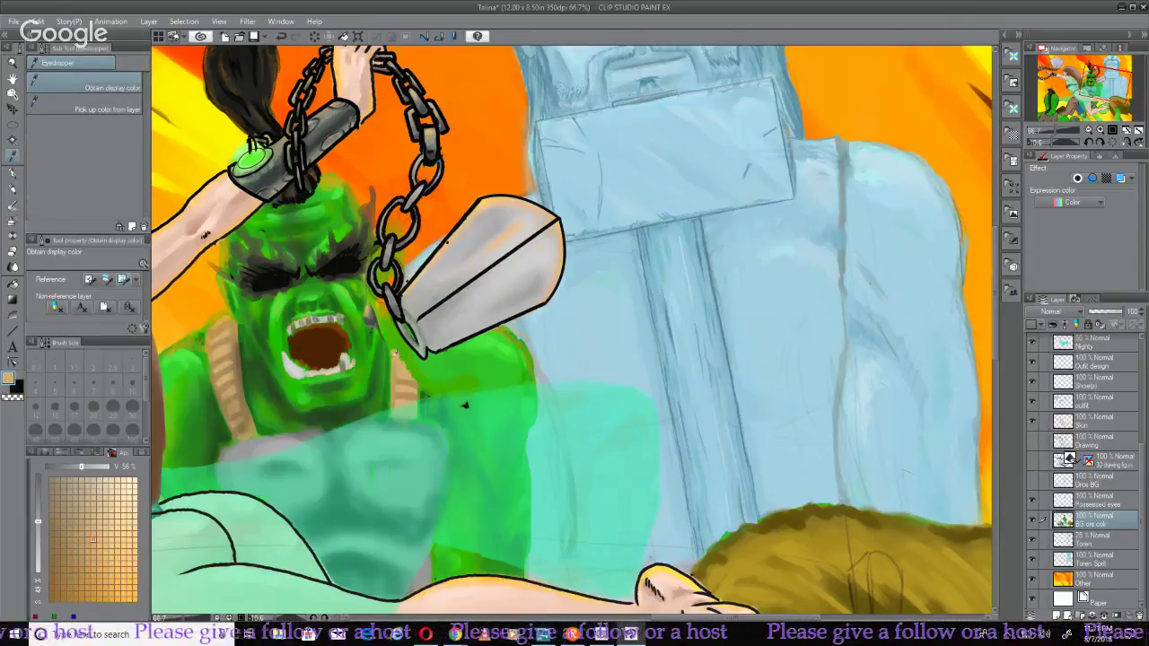
{"action": "left_click", "coordinate": [16, 206]}
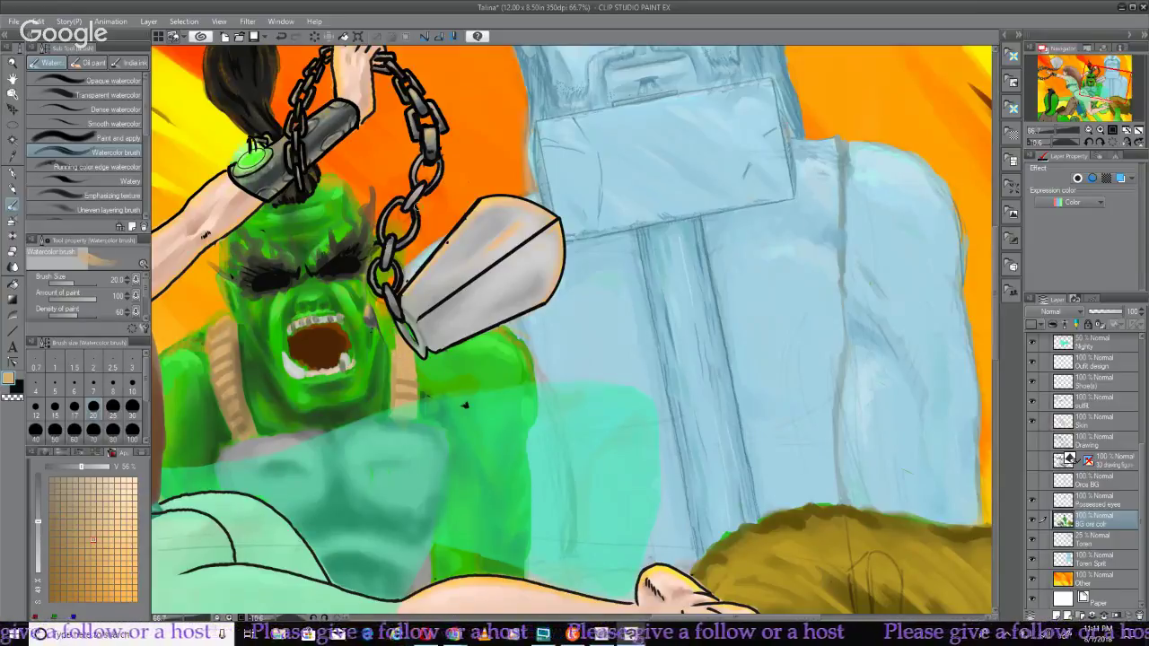
{"action": "left_click", "coordinate": [14, 266]}
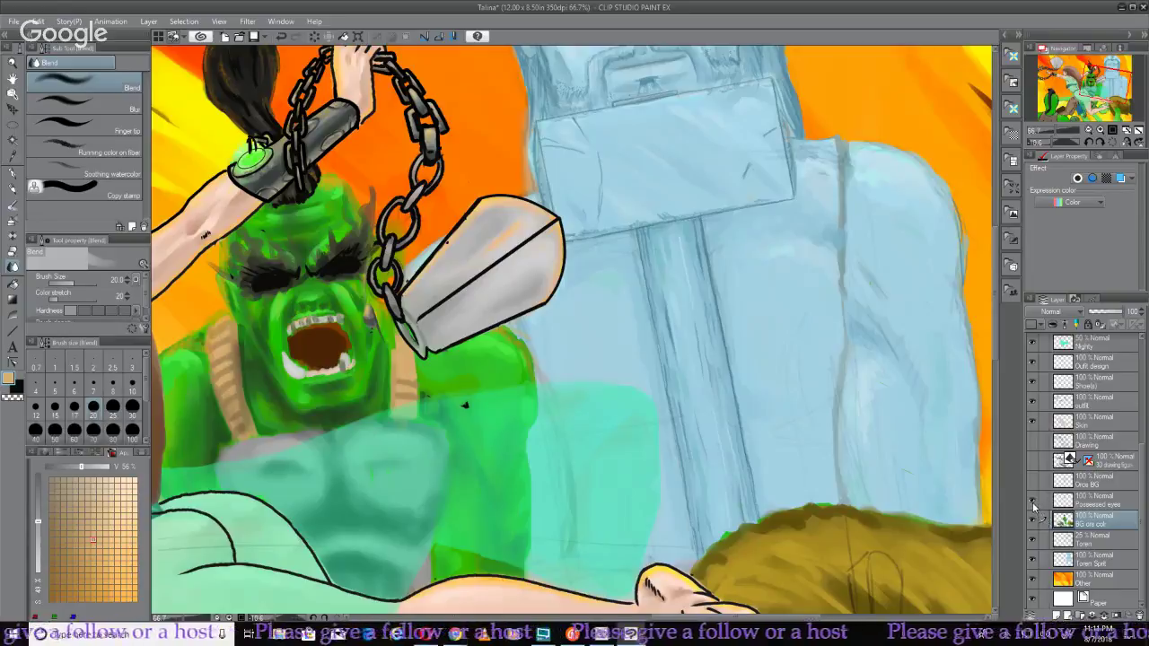
Toggle the Skin and outfit layers to locate the grey smudge beside the orc's jaw, and remove it from the outfit layer
{"action": "left_click", "coordinate": [1032, 422]}
{"action": "left_click", "coordinate": [1032, 422]}
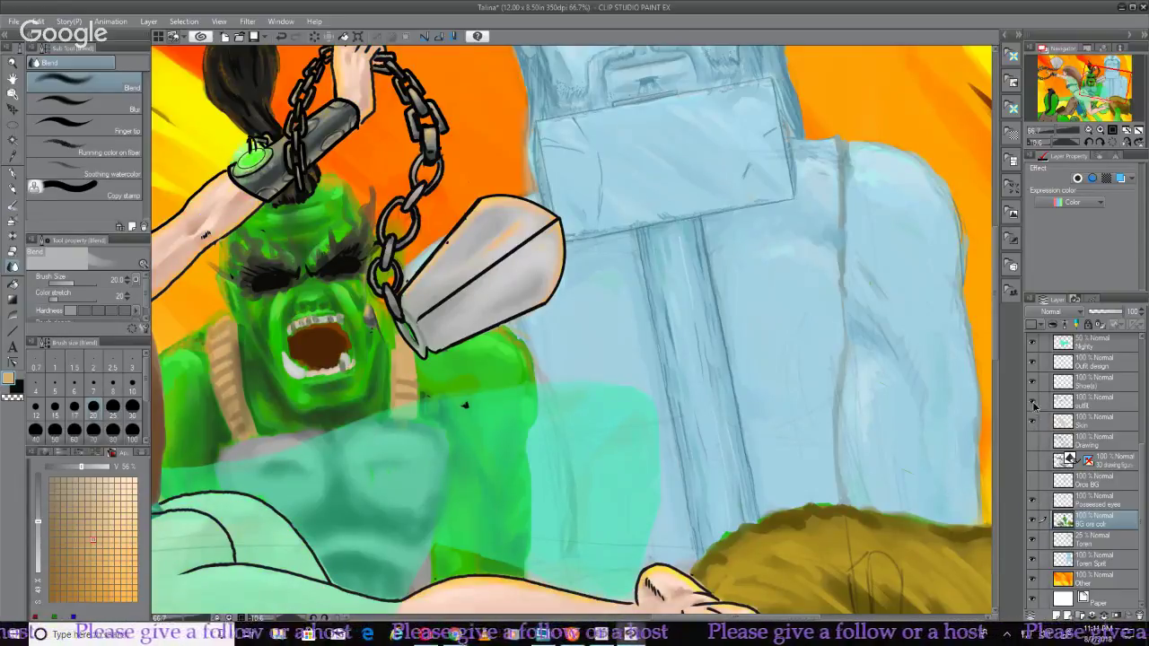
{"action": "left_click", "coordinate": [1032, 401]}
{"action": "left_click", "coordinate": [1032, 401]}
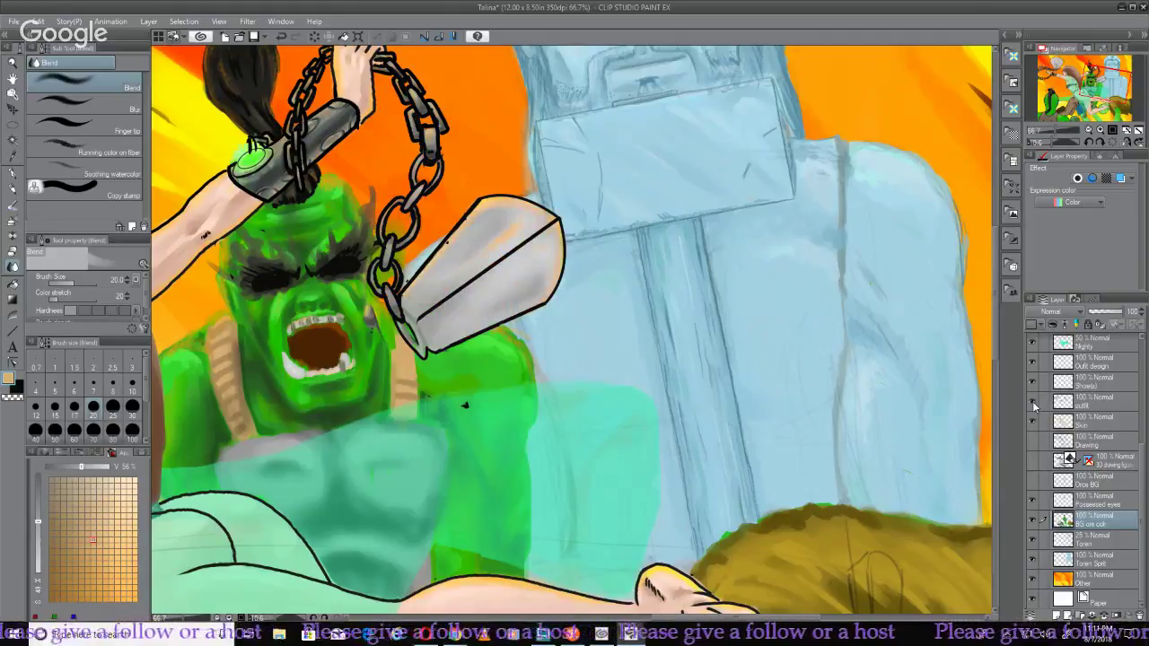
{"action": "left_click", "coordinate": [1090, 402]}
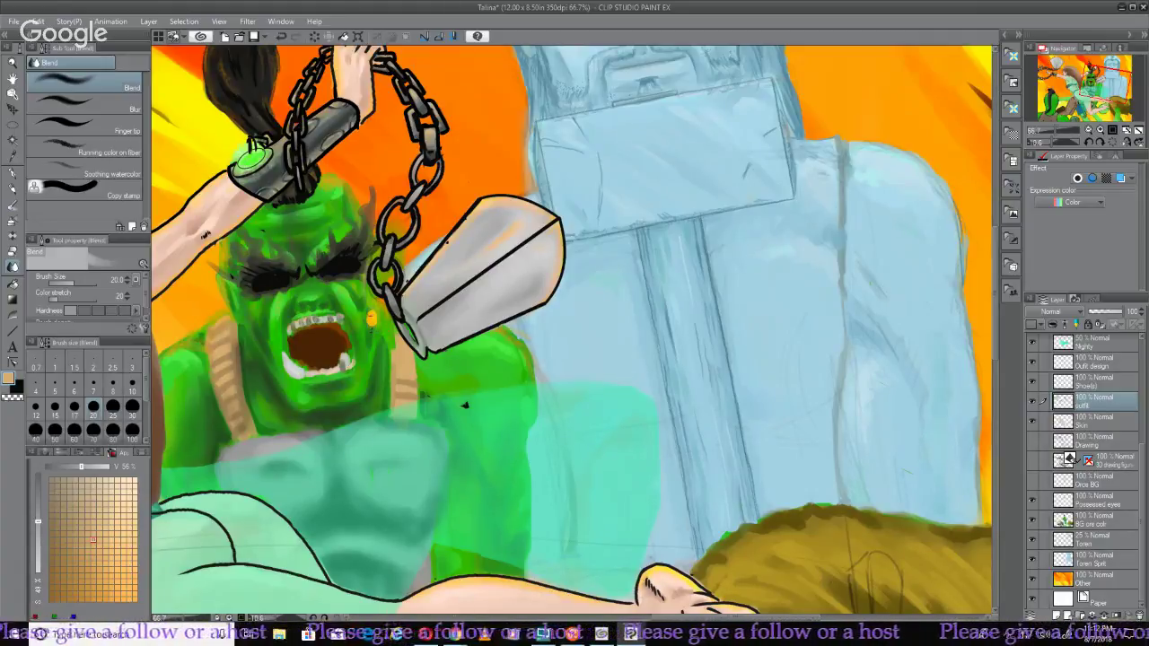
{"action": "mouse_move", "coordinate": [628, 633]}
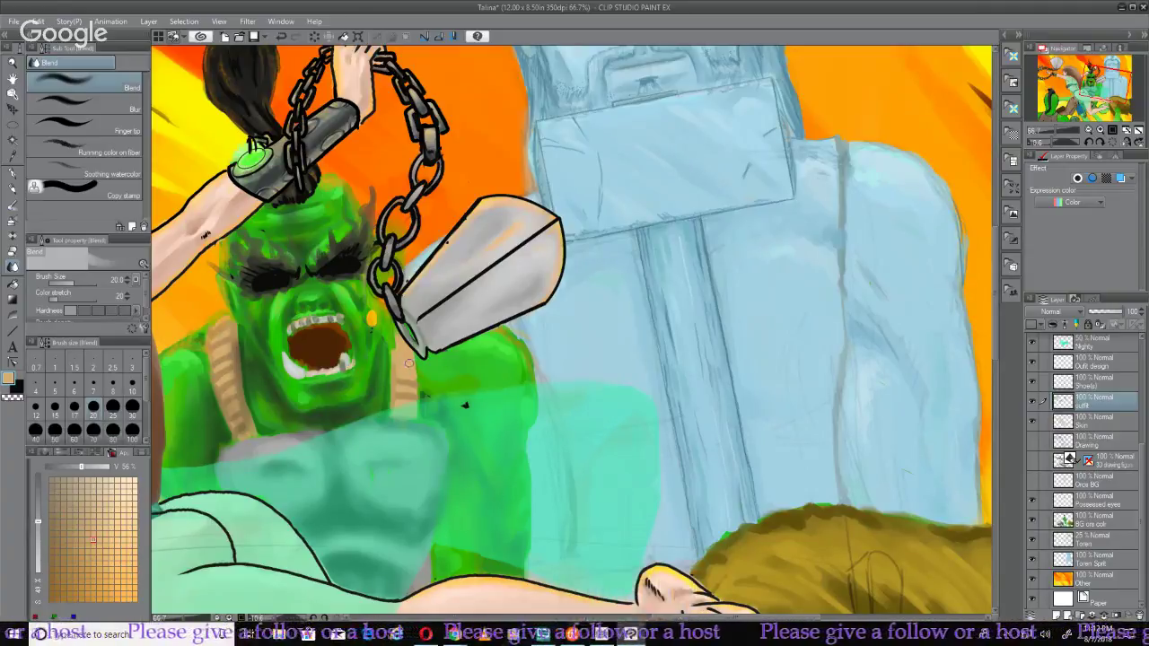
Switch to the Watercolor brush, make the background orc color layer active, and check it by hiding and reshowing it
{"action": "left_click", "coordinate": [13, 205]}
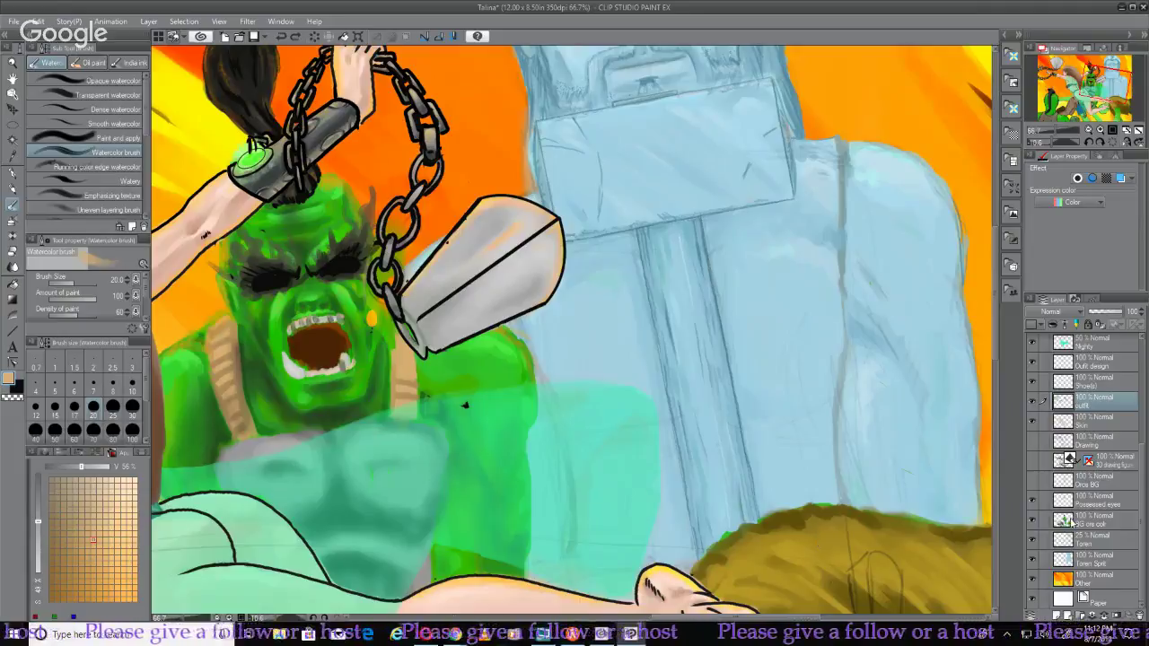
{"action": "left_click", "coordinate": [1088, 519]}
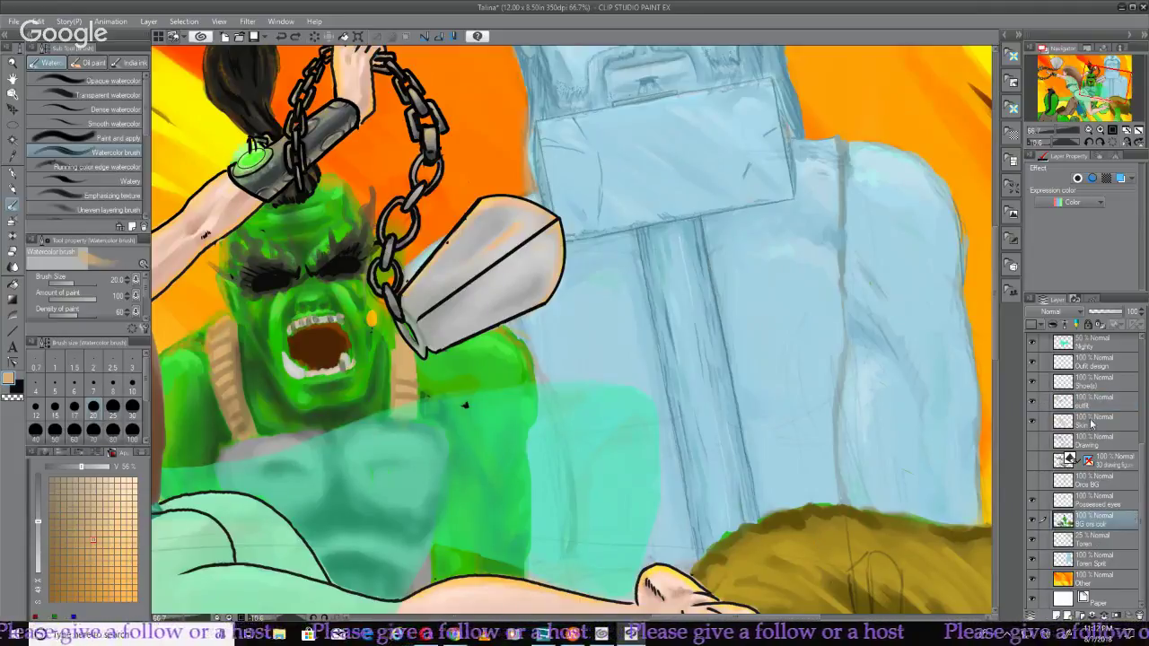
{"action": "left_click", "coordinate": [1033, 518]}
{"action": "left_click", "coordinate": [1033, 518]}
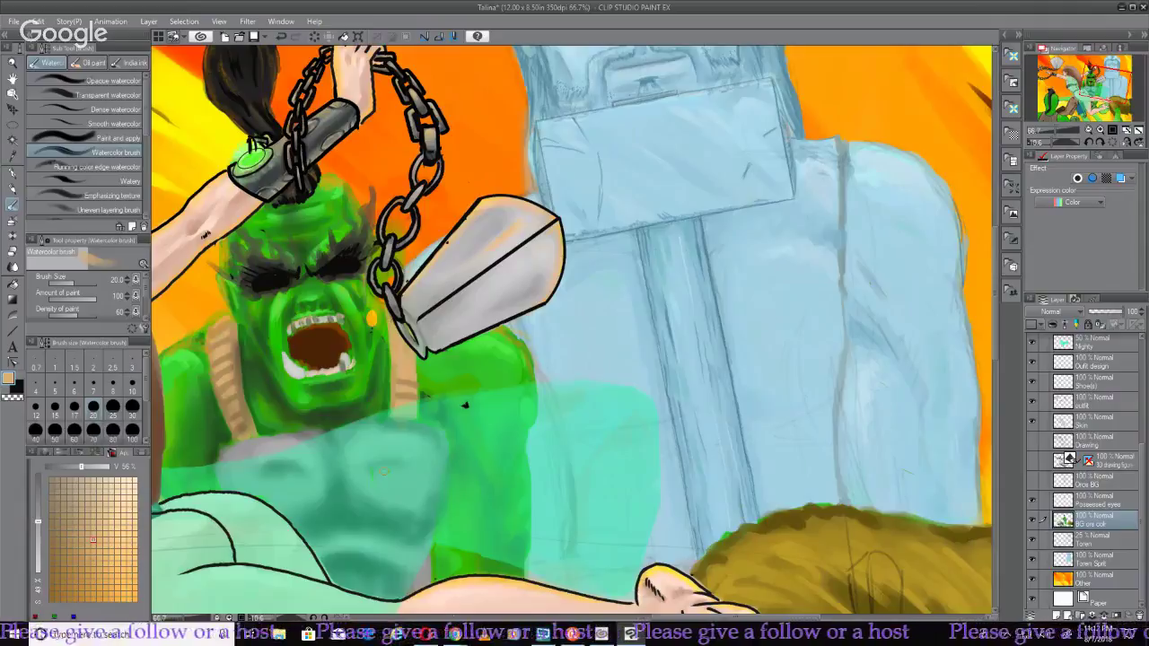
Sample the dark green of the orc's face, paint over the orange gap beside the jaw, and touch up the arm's edge
{"action": "left_click", "coordinate": [12, 156]}
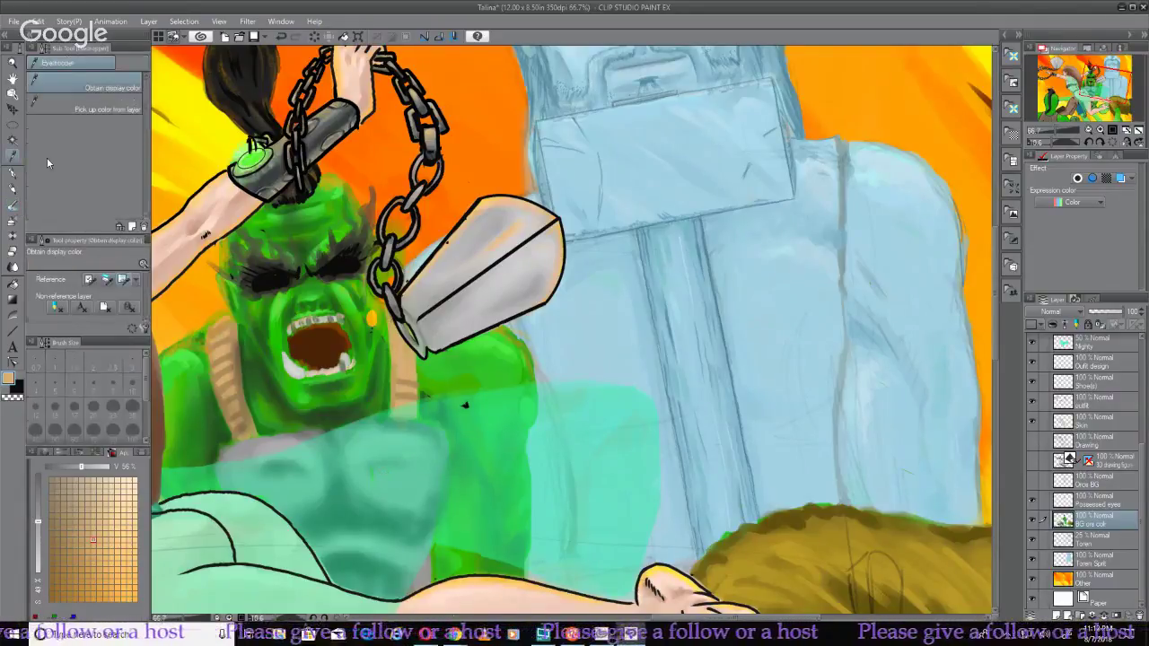
{"action": "left_click", "coordinate": [371, 334]}
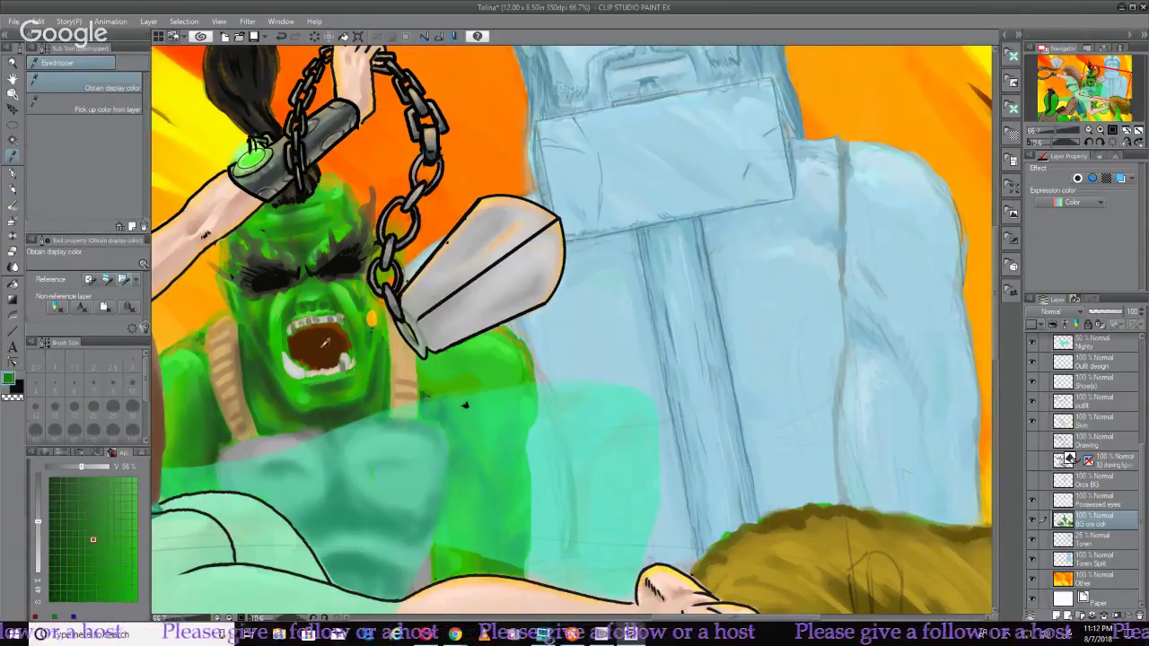
{"action": "left_click", "coordinate": [12, 204]}
{"action": "mouse_move", "coordinate": [371, 316]}
{"action": "left_mouse_down"}
{"action": "mouse_move", "coordinate": [370, 327]}
{"action": "mouse_move", "coordinate": [377, 289]}
{"action": "left_mouse_up"}
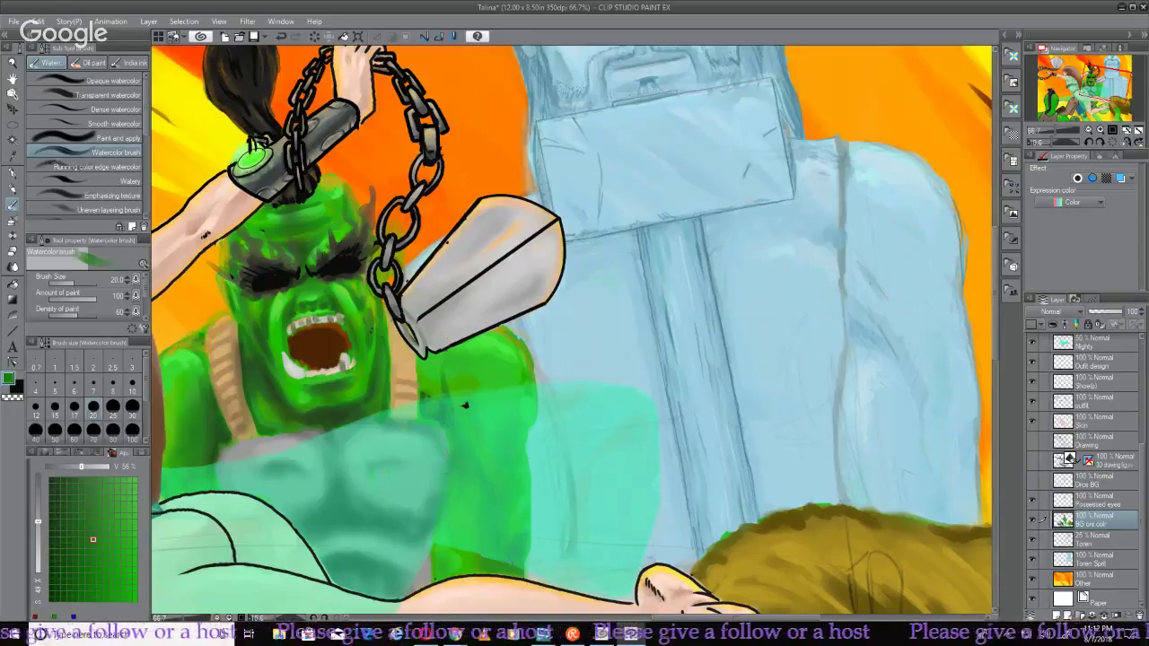
{"action": "left_click_drag", "start_coordinate": [527, 425], "coordinate": [528, 443]}
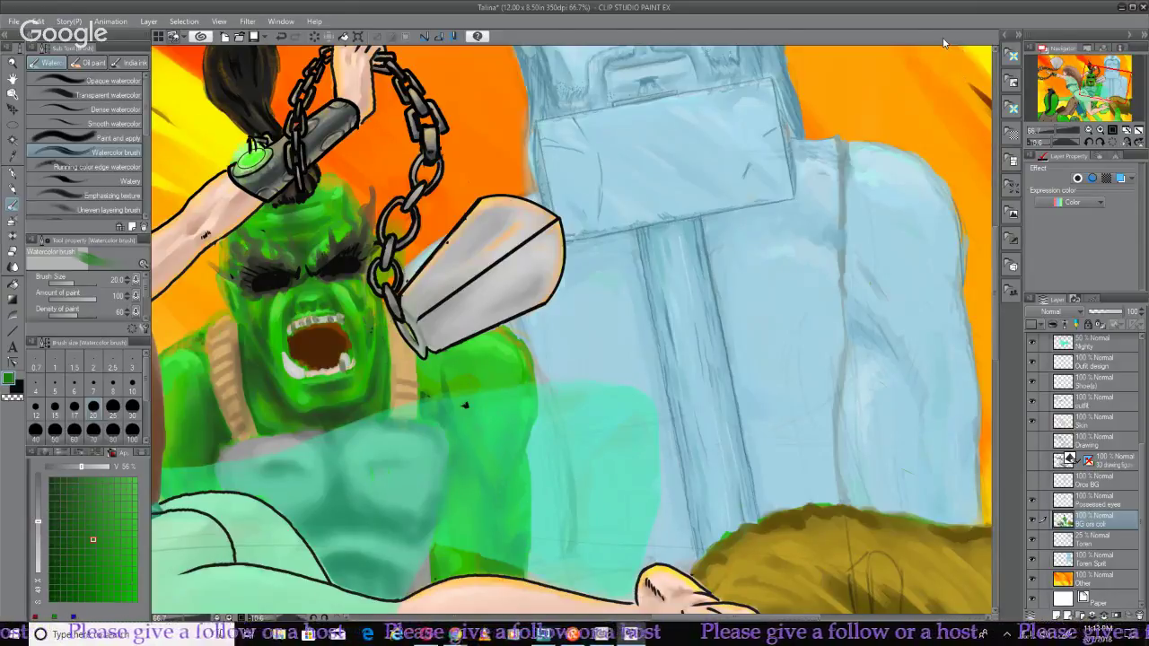
Fit the whole illustration in view and save the file
{"action": "key", "text": "ctrl+0"}
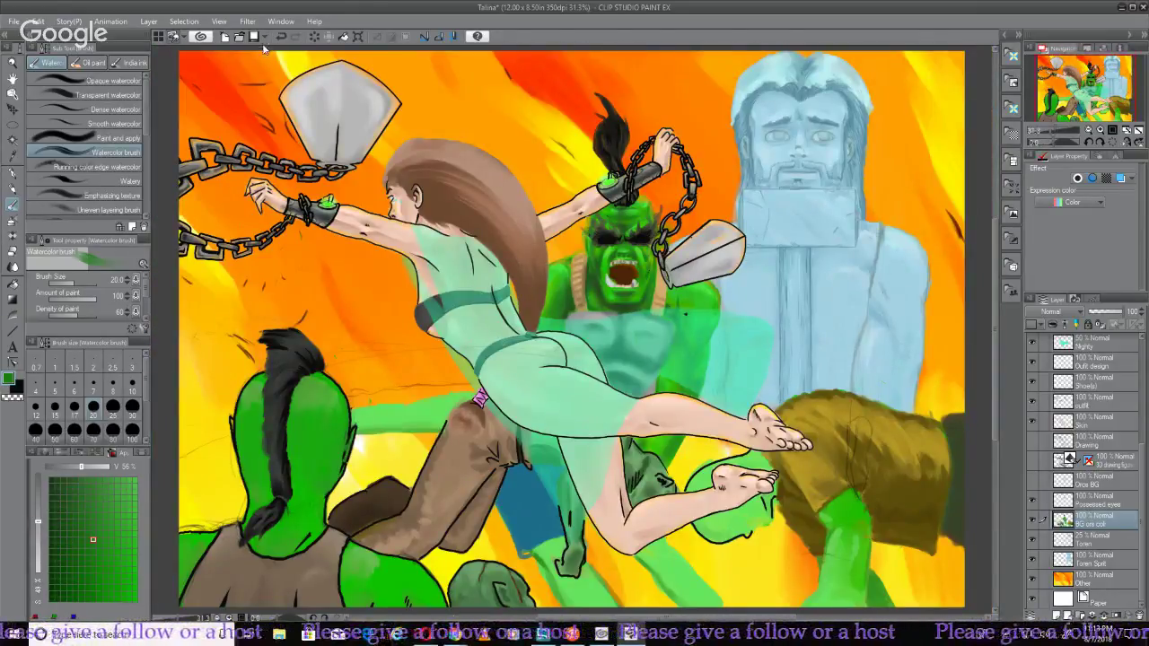
{"action": "left_click", "coordinate": [14, 21]}
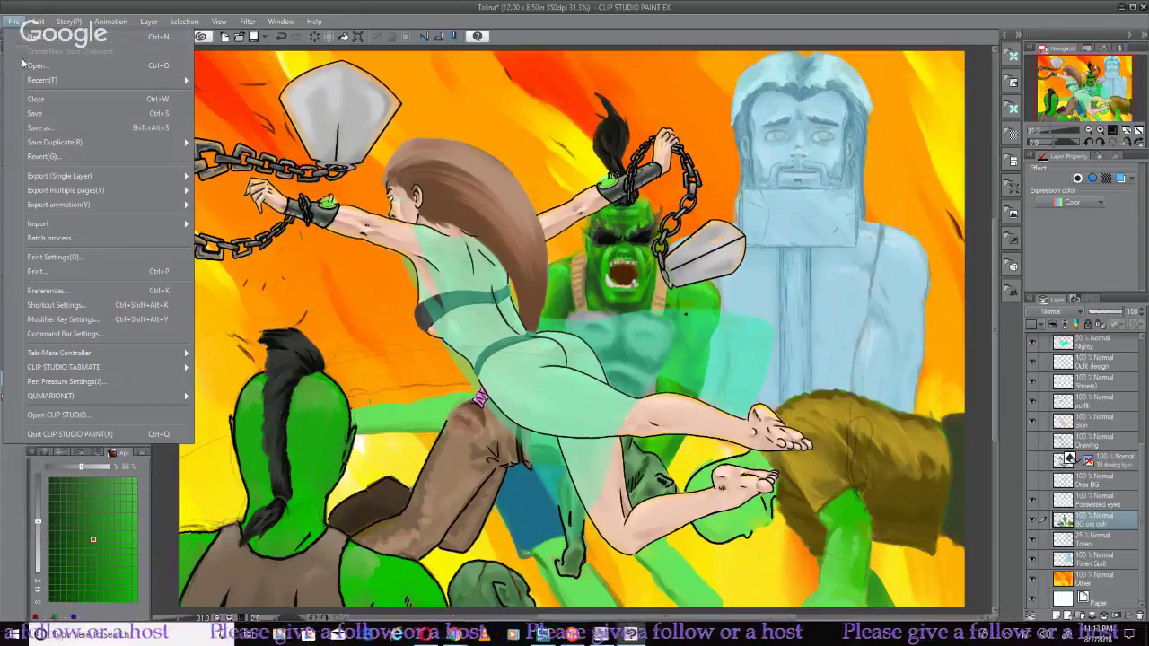
{"action": "left_click", "coordinate": [35, 122]}
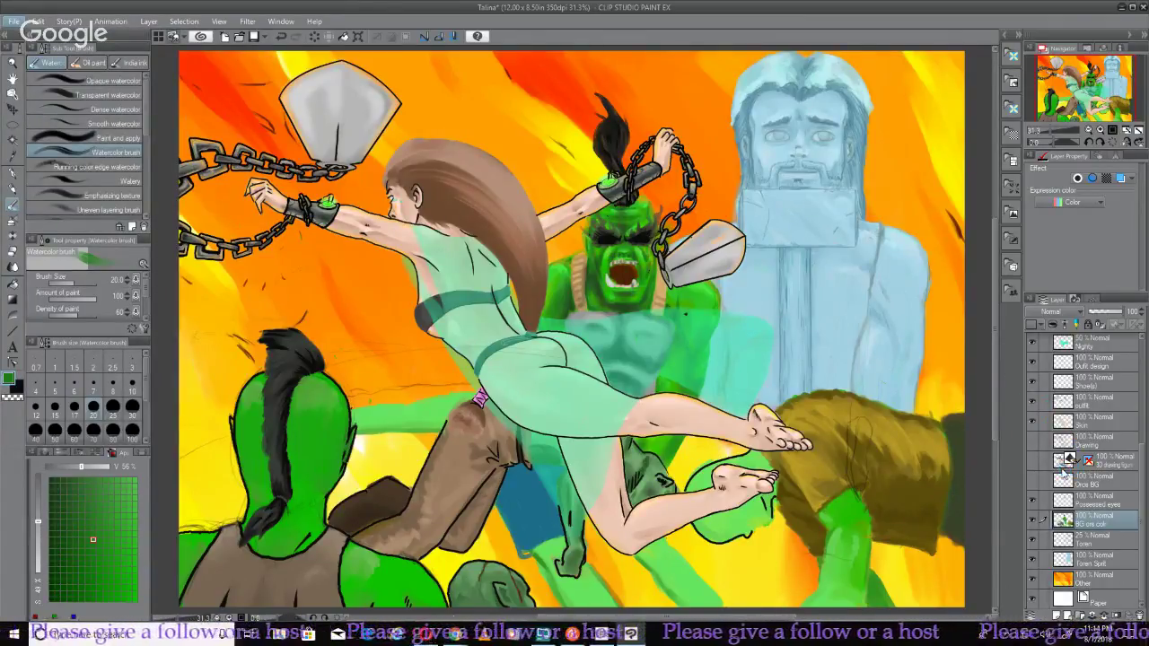
Show the BRB message layer over the picture for a break, hide it again, and return to the background orc layer
{"action": "scroll", "coordinate": [1059, 467], "scroll_direction": "up", "scroll_amount": 5}
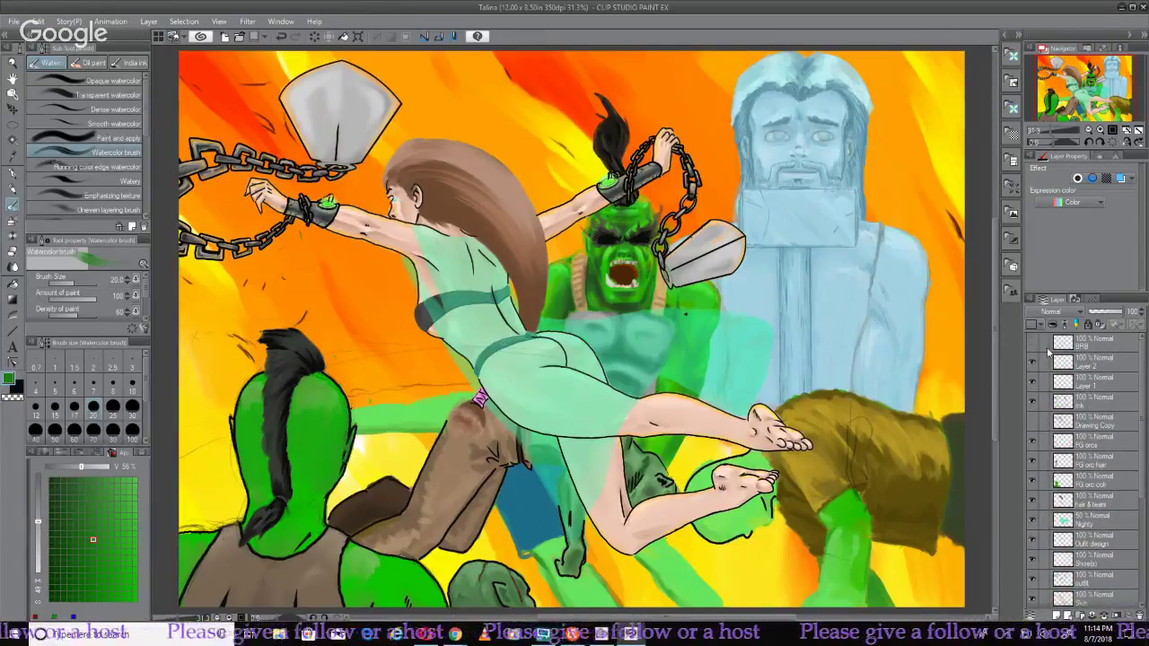
{"action": "left_click", "coordinate": [1033, 343]}
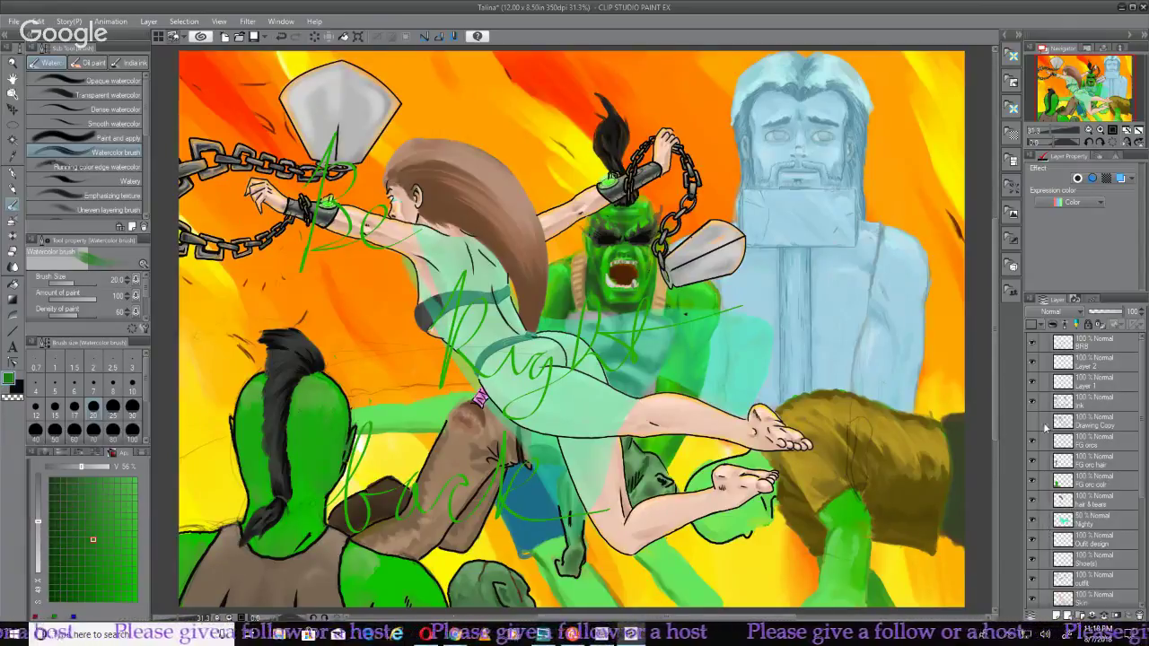
{"action": "left_click", "coordinate": [1031, 344]}
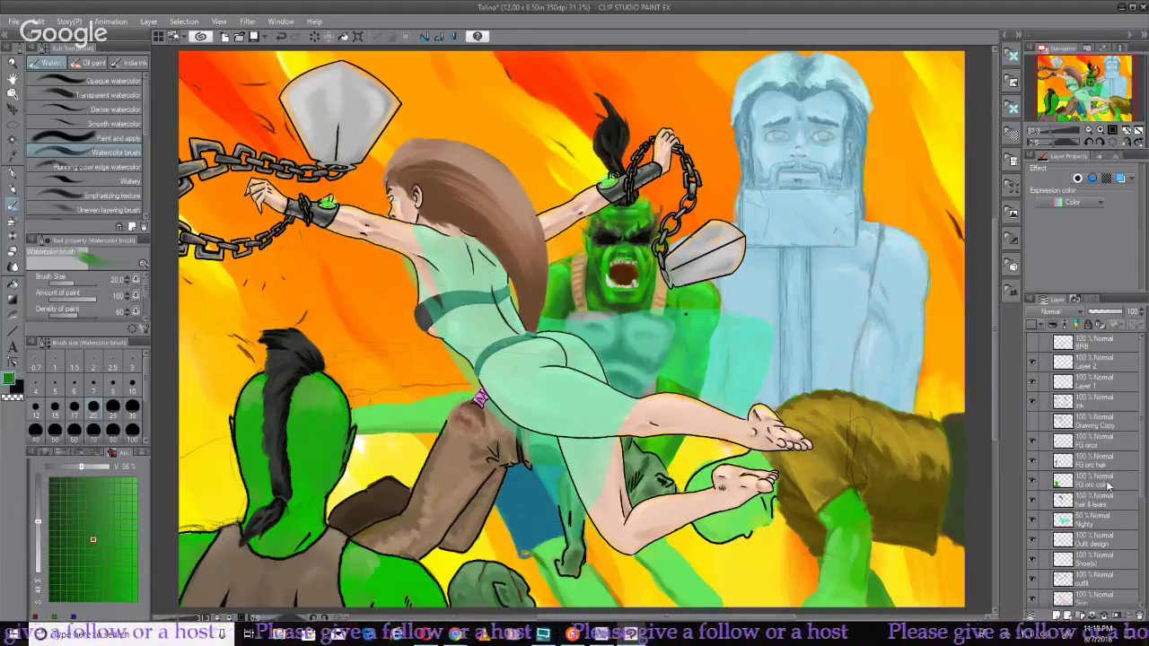
{"action": "scroll", "coordinate": [1100, 494], "scroll_direction": "down", "scroll_amount": 3}
{"action": "scroll", "coordinate": [1100, 496], "scroll_direction": "down", "scroll_amount": 2}
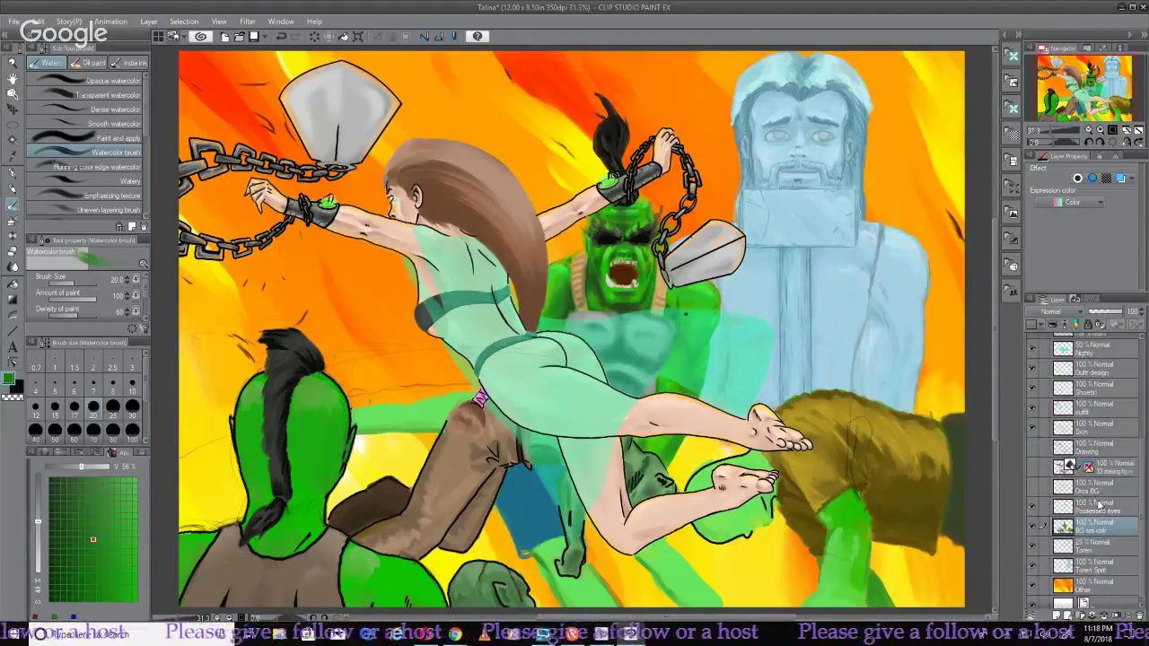
{"action": "scroll", "coordinate": [1081, 489], "scroll_direction": "down", "scroll_amount": 2}
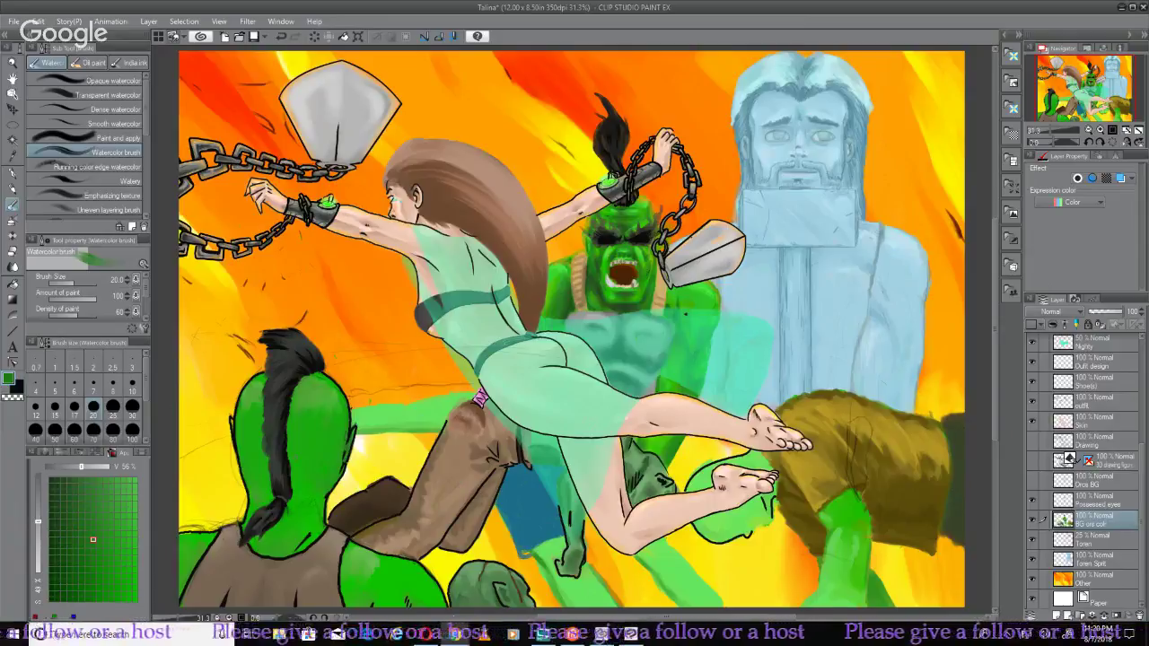
Sample the green of the orc limb just below the blue cloth for the Watercolor brush, and mirror the canvas view horizontally
{"action": "left_click", "coordinate": [12, 154]}
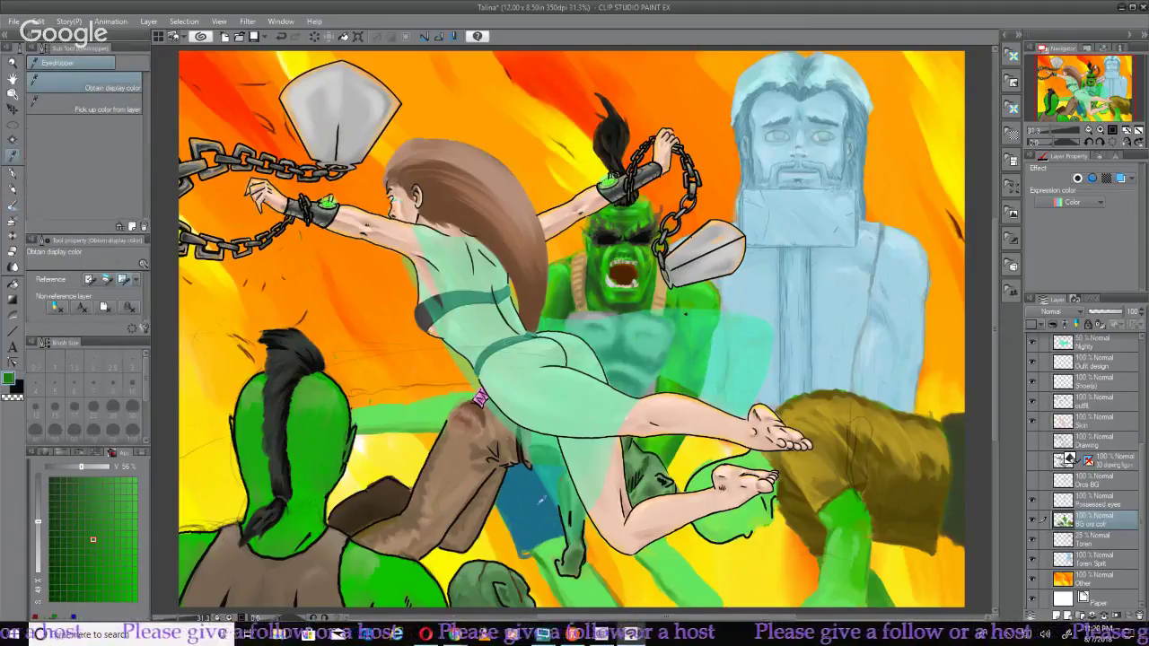
{"action": "left_click", "coordinate": [542, 549]}
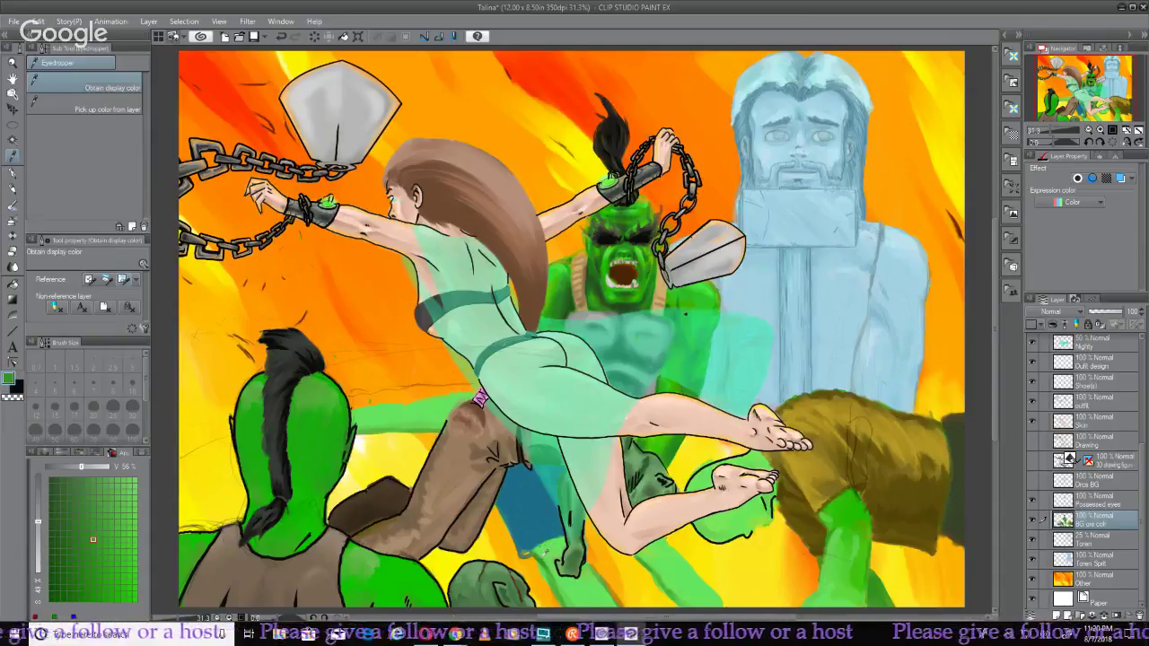
{"action": "left_click", "coordinate": [12, 206]}
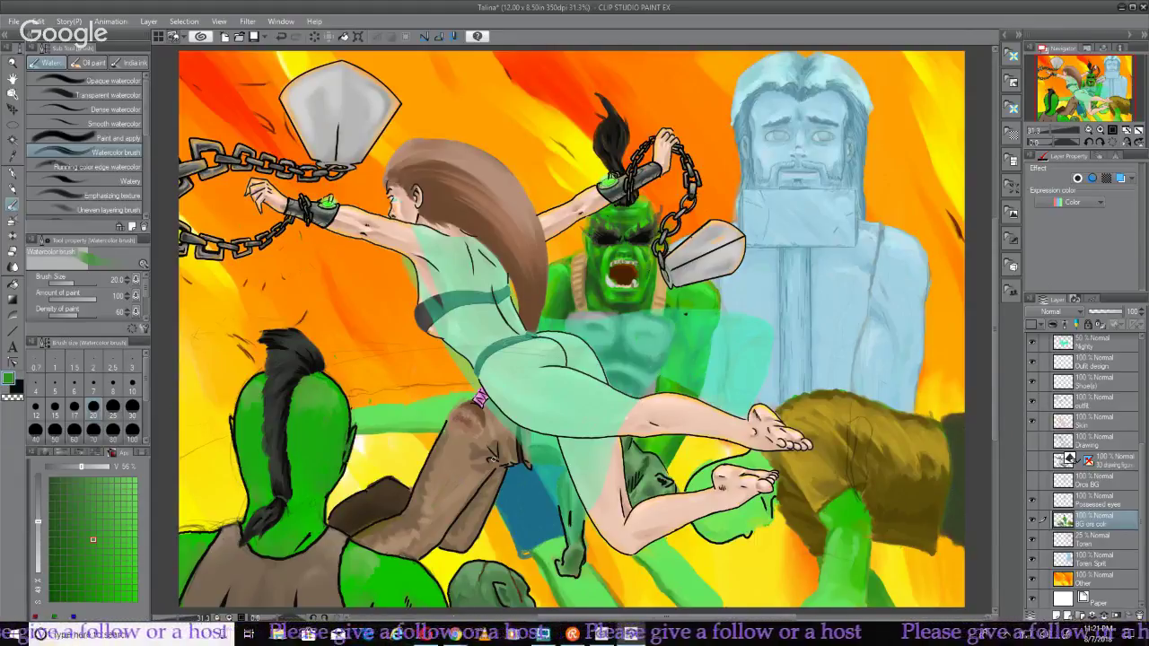
{"action": "key", "text": "h"}
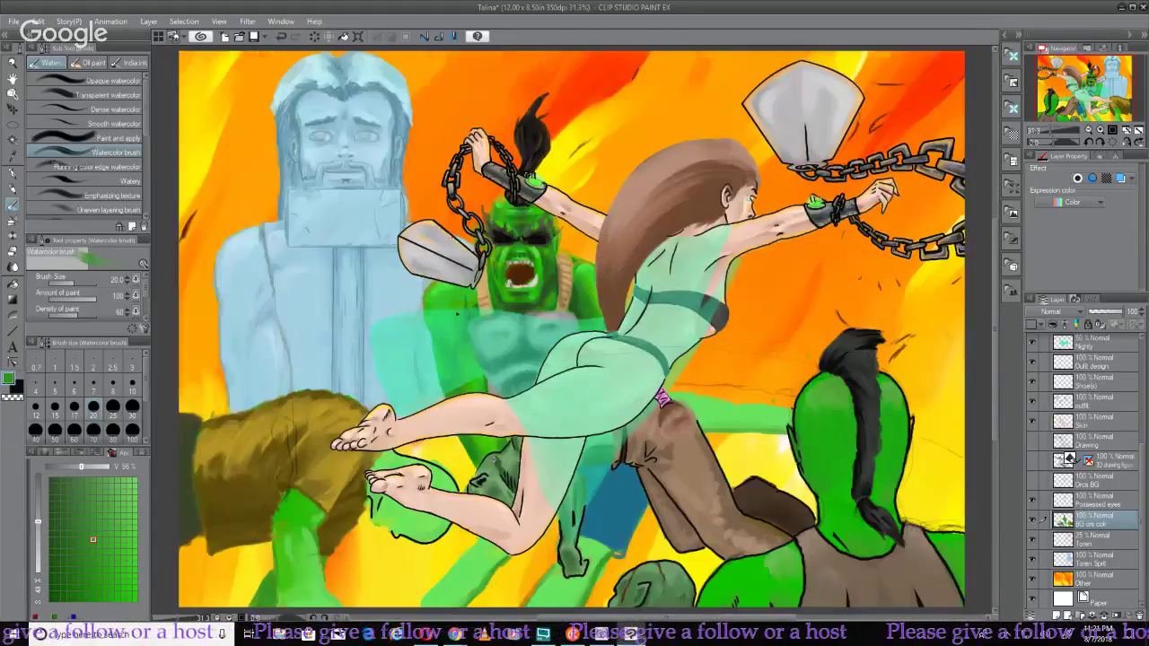
Shift the green to a slightly more saturated shade and set the Watercolor brush size to 40
{"action": "left_click", "coordinate": [105, 539]}
{"action": "left_click", "coordinate": [121, 279]}
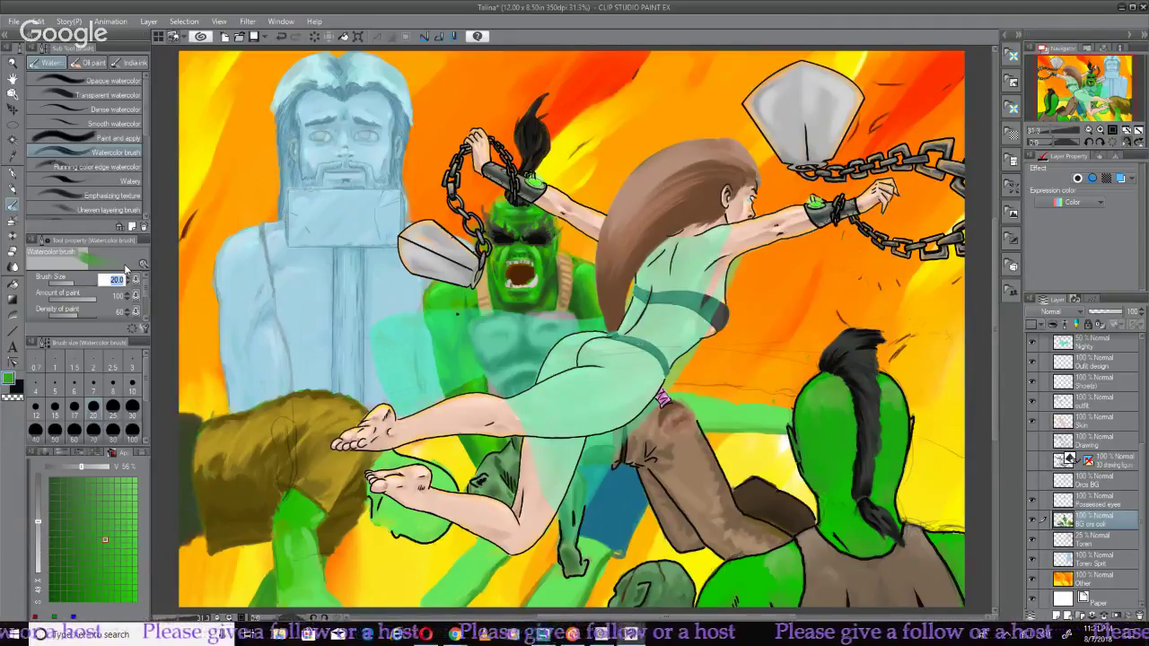
{"action": "type", "text": "40"}
{"action": "key", "text": "Return"}
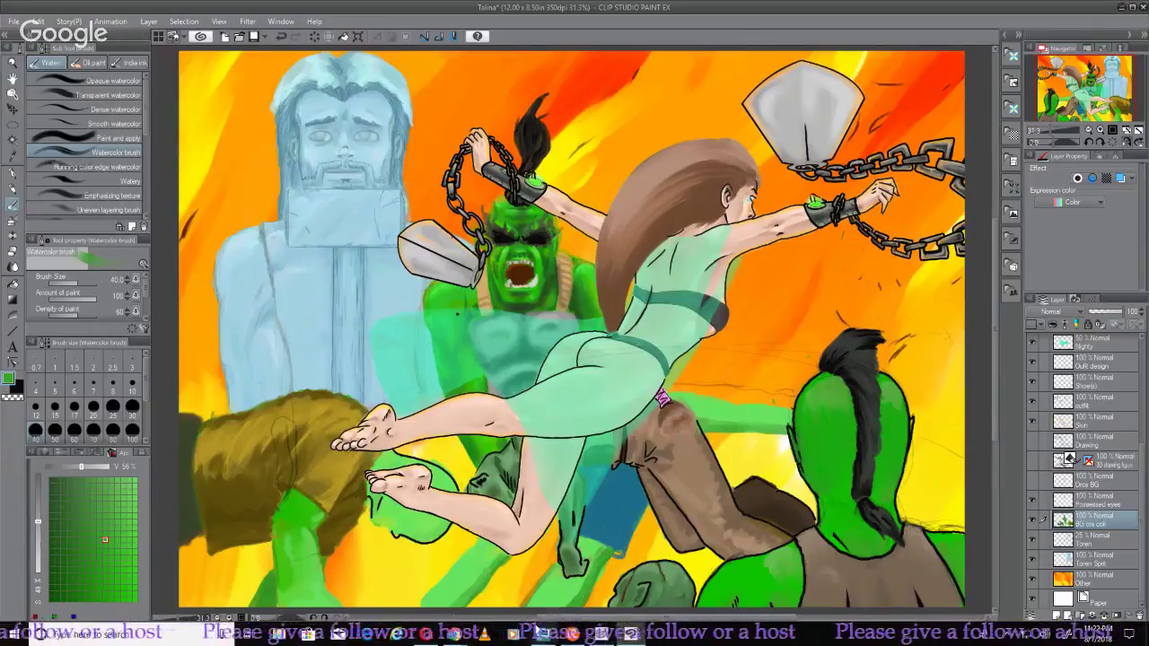
Switch to the Blend tool, try a brush size of 14, and settle on size 25
{"action": "mouse_move", "coordinate": [542, 633]}
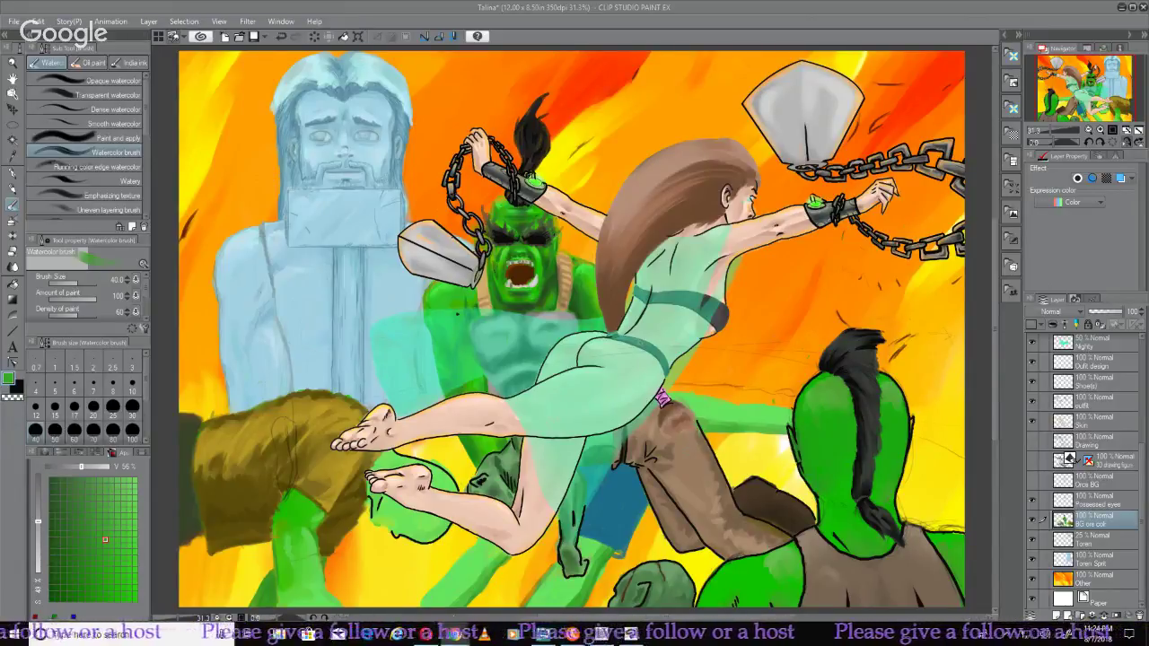
{"action": "left_click", "coordinate": [14, 266]}
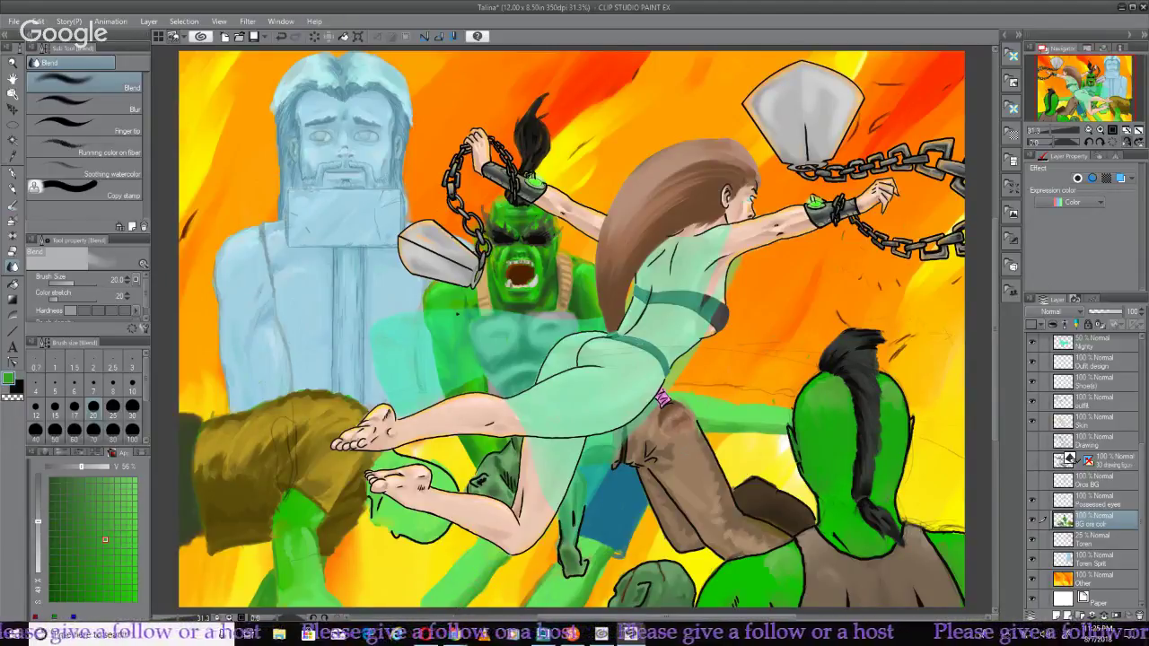
{"action": "left_click", "coordinate": [115, 280]}
{"action": "type", "text": "14"}
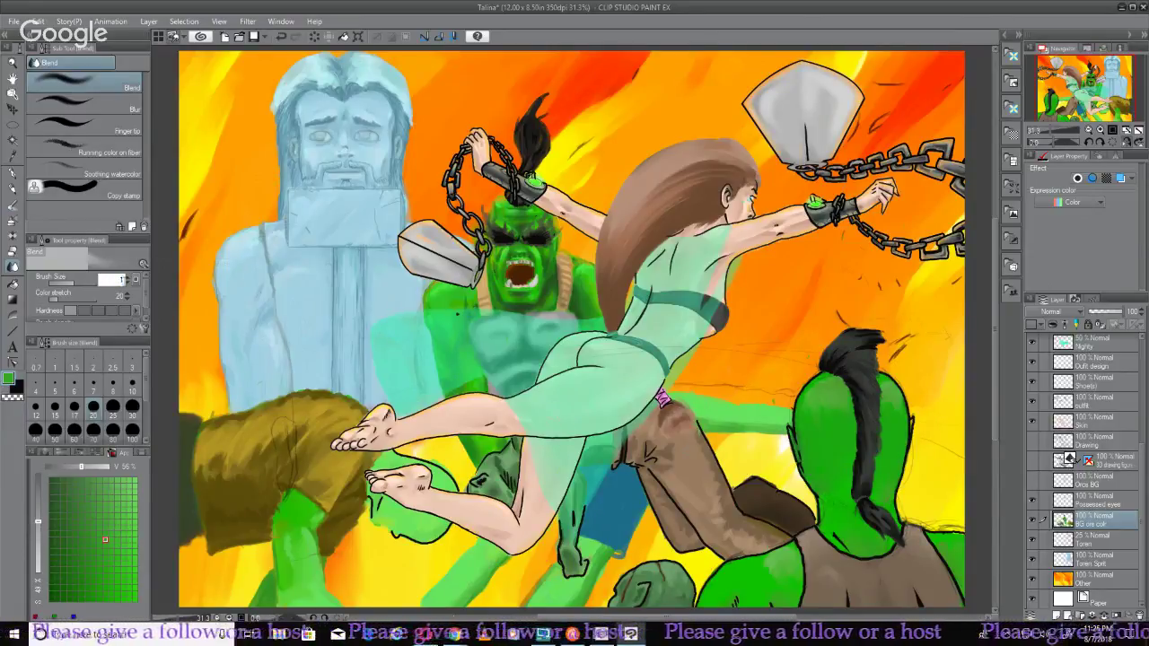
{"action": "key", "text": "Return"}
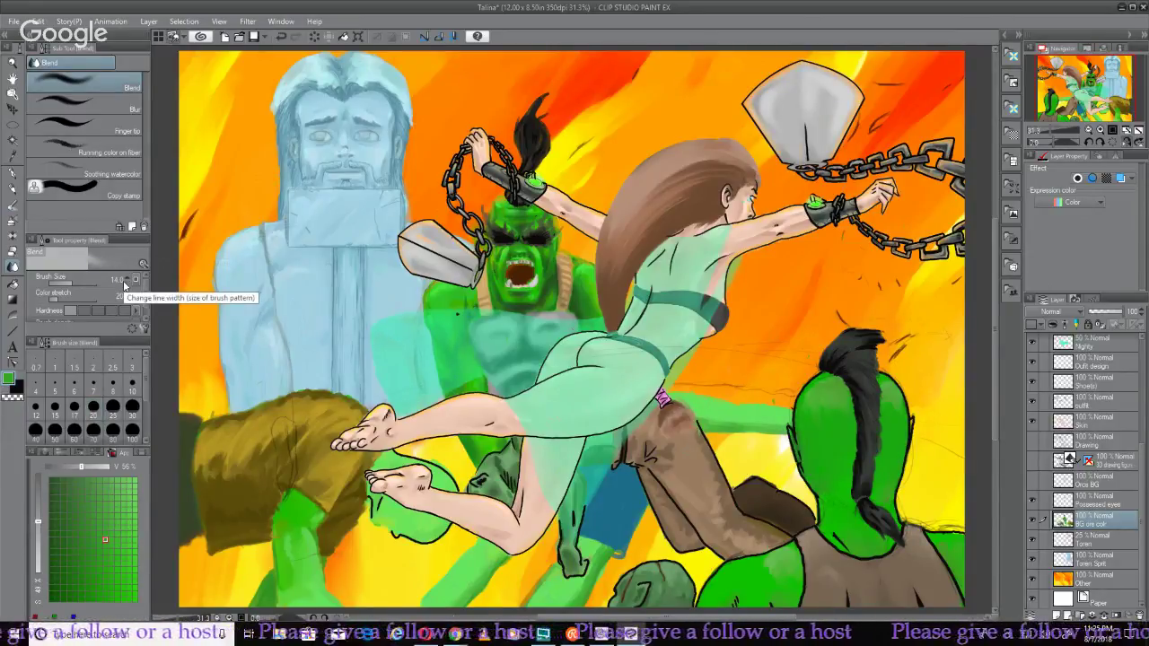
{"action": "left_click", "coordinate": [115, 405]}
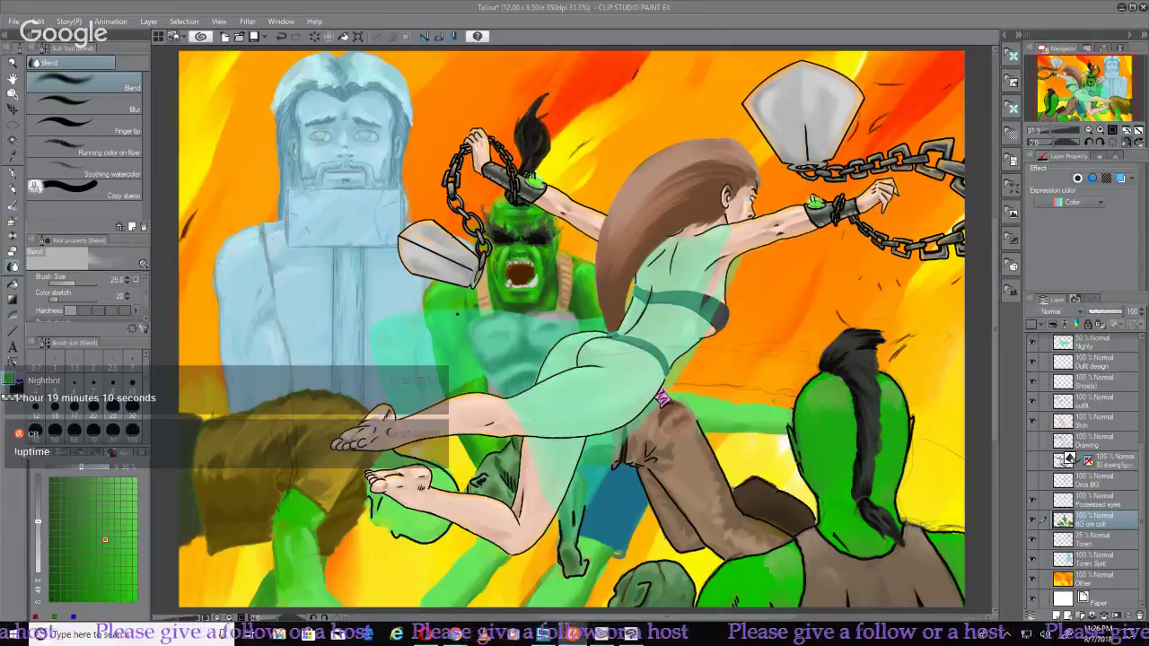
Flip the mirrored canvas view back horizontally and save the illustration
{"action": "left_click", "coordinate": [14, 20]}
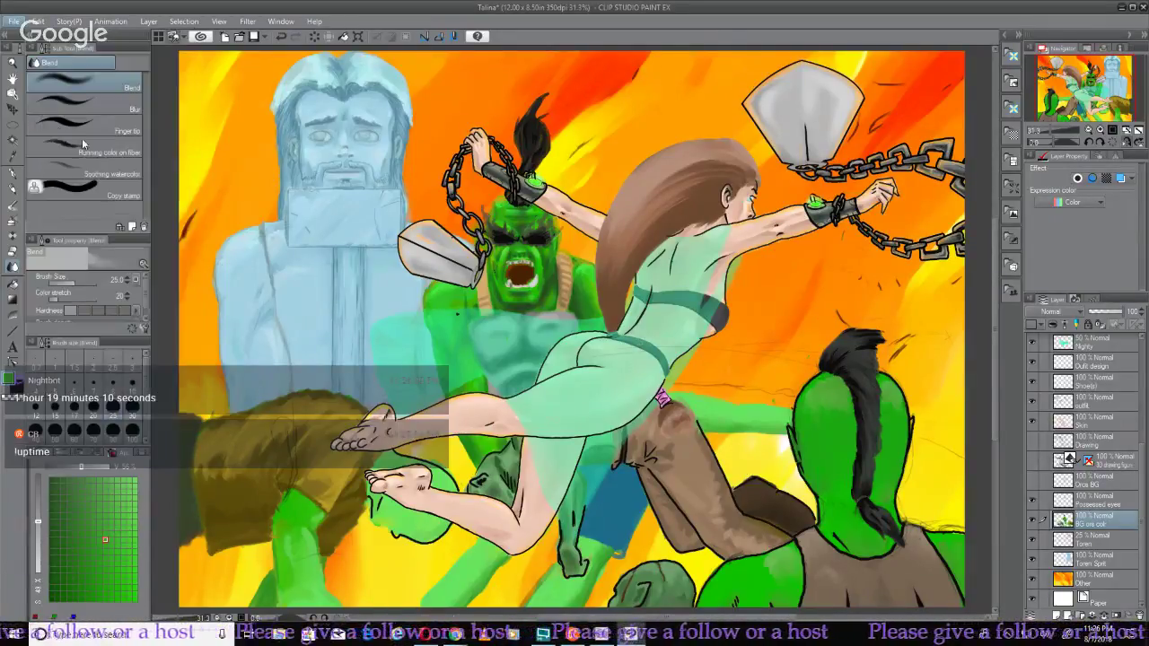
{"action": "key", "text": "Escape"}
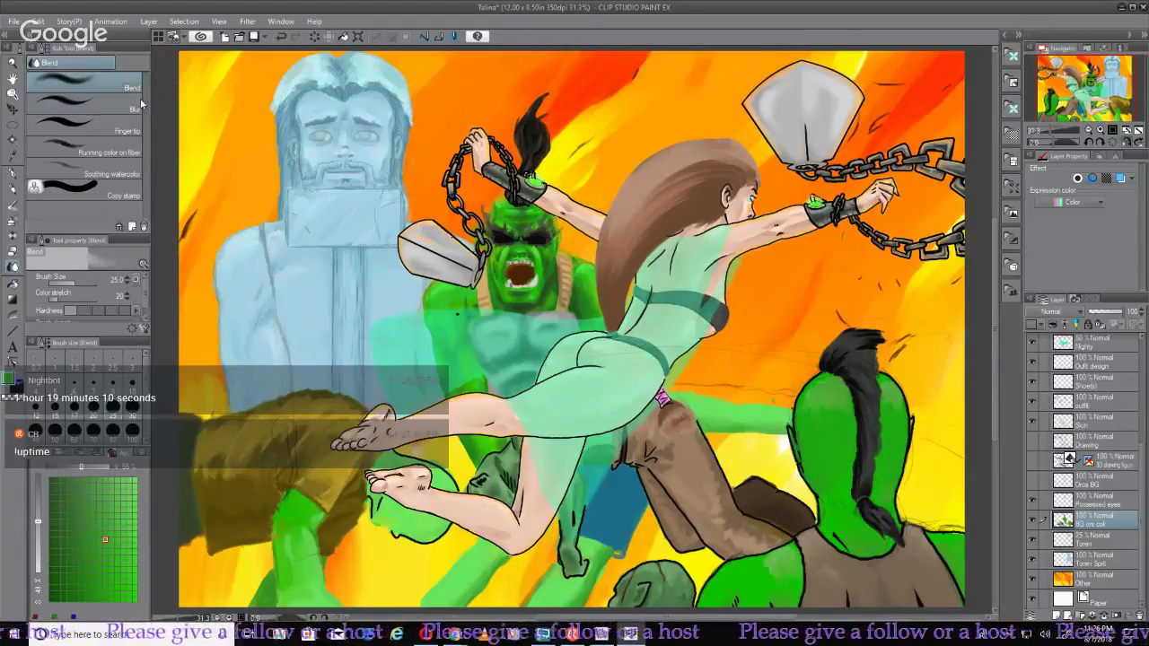
{"action": "key", "text": "h"}
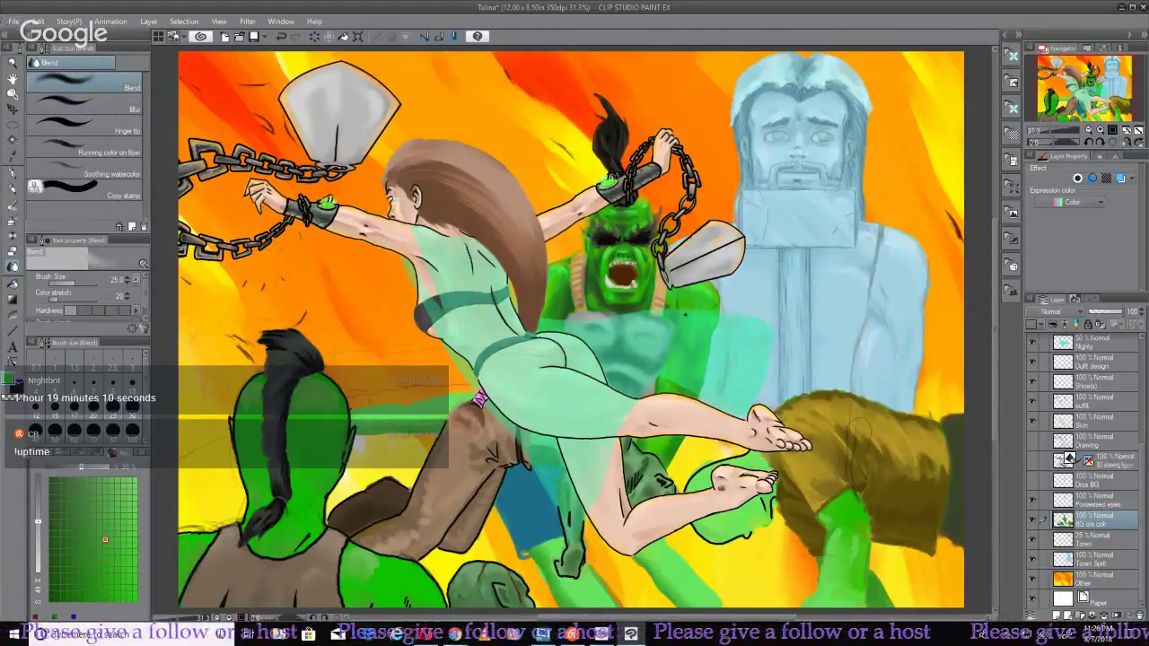
{"action": "left_click", "coordinate": [15, 21]}
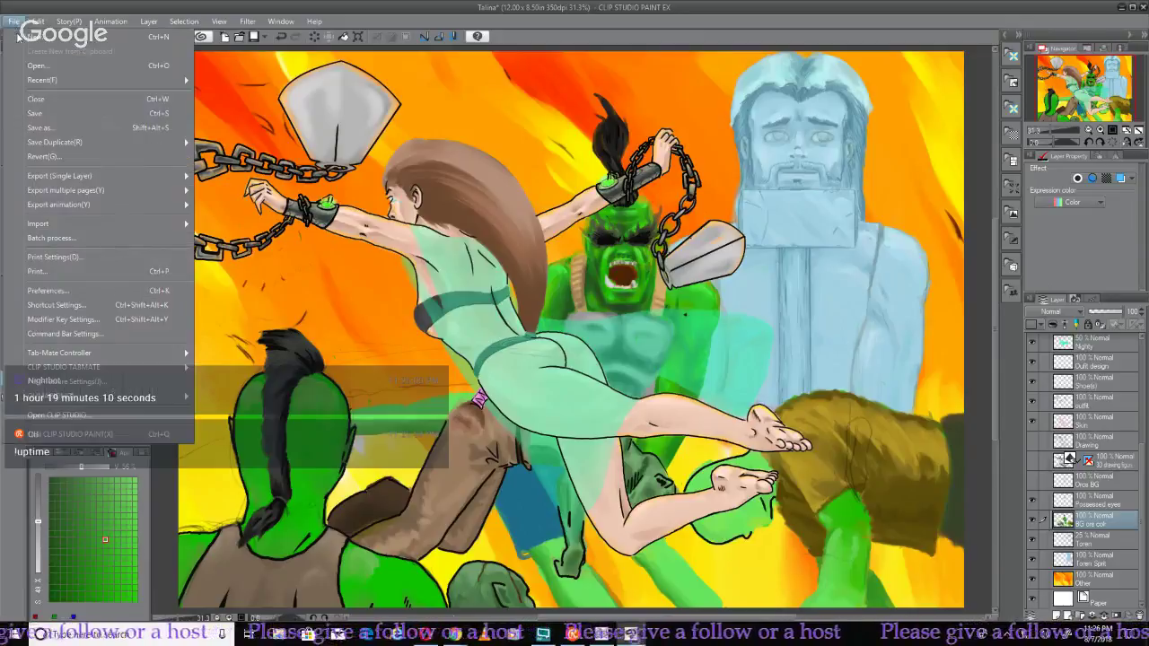
{"action": "left_click", "coordinate": [45, 116]}
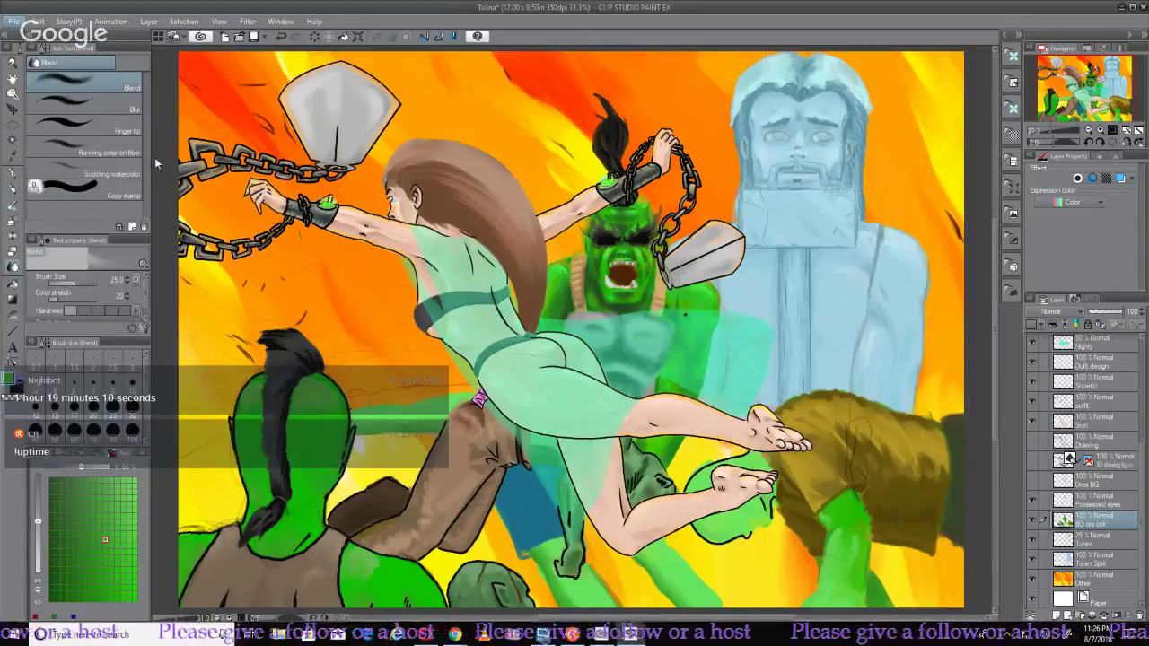